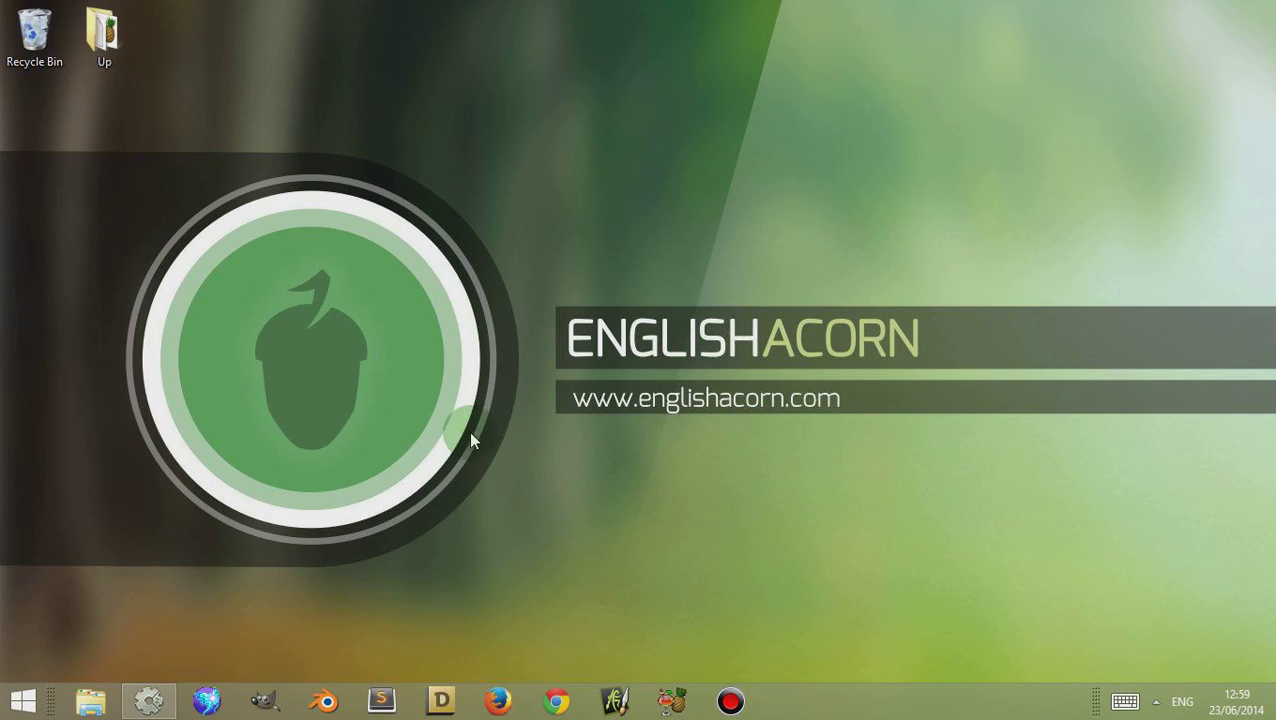
# - Launch Construct 2 from the taskbar so the release 173 Start page appears
pyautogui.click(160, 705)
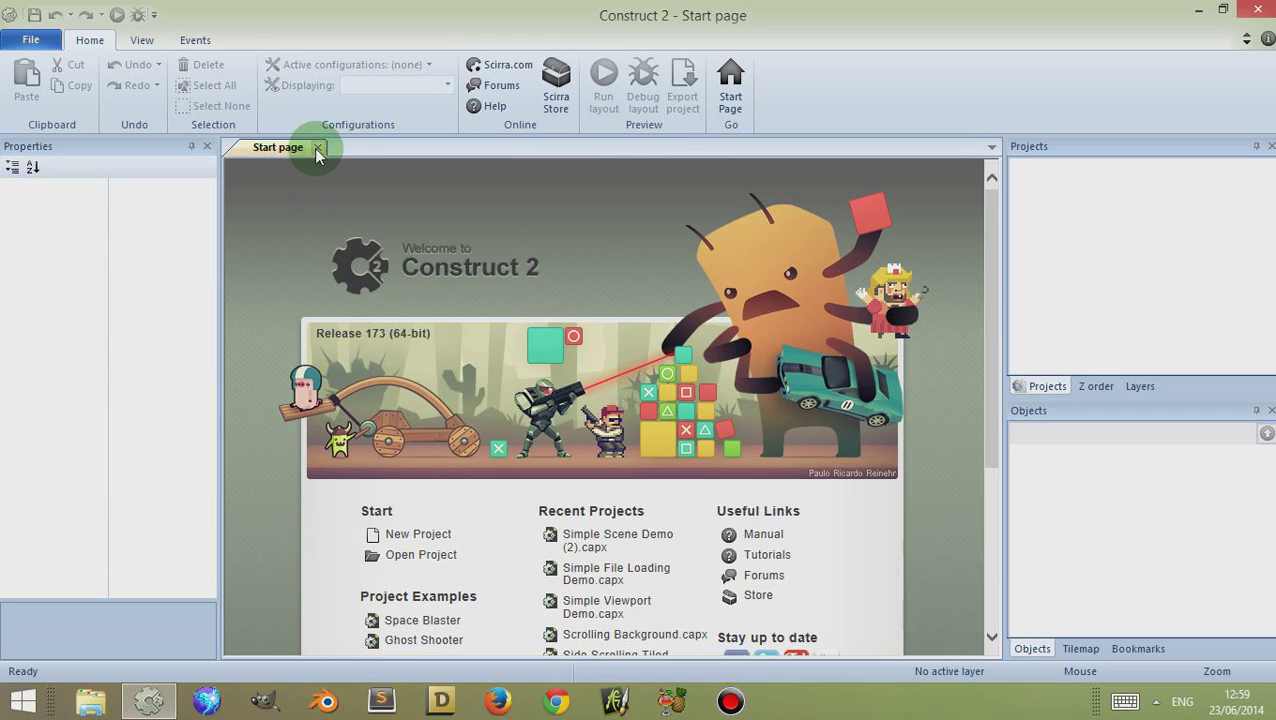
# - Close the Start page and create a new empty project via File > New
pyautogui.click(318, 148)
pyautogui.click(31, 40)
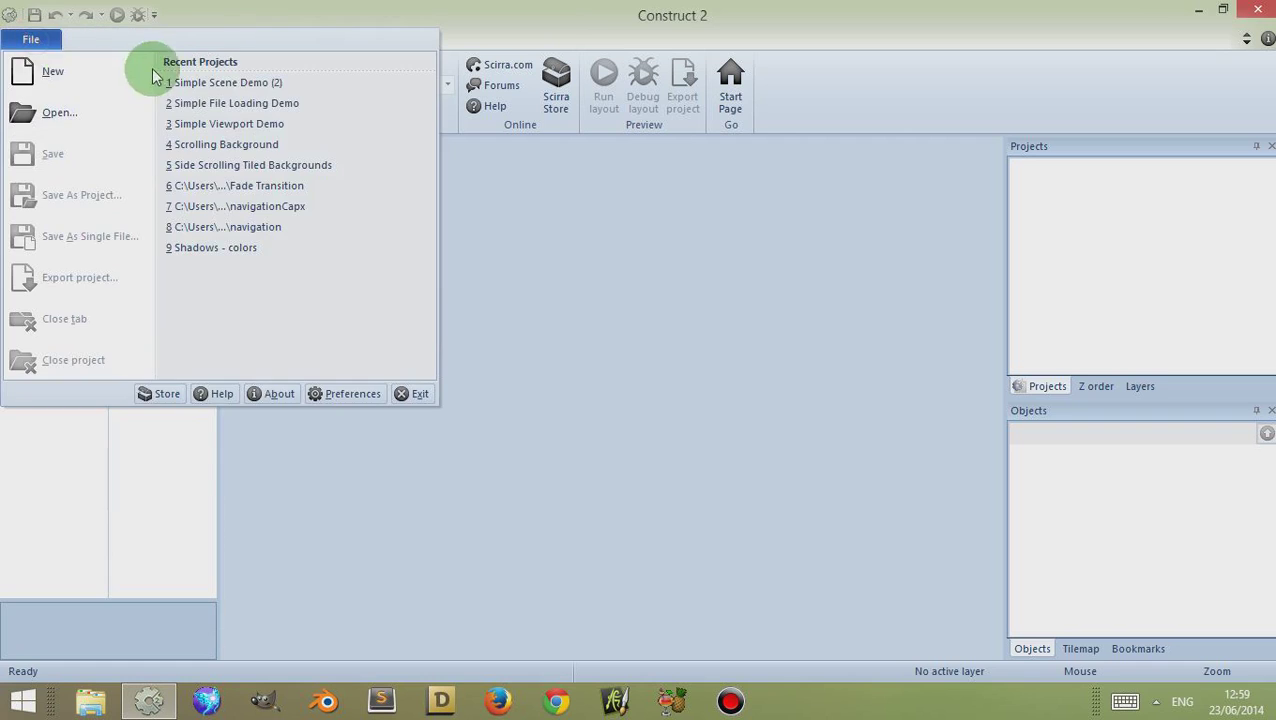
pyautogui.click(94, 80)
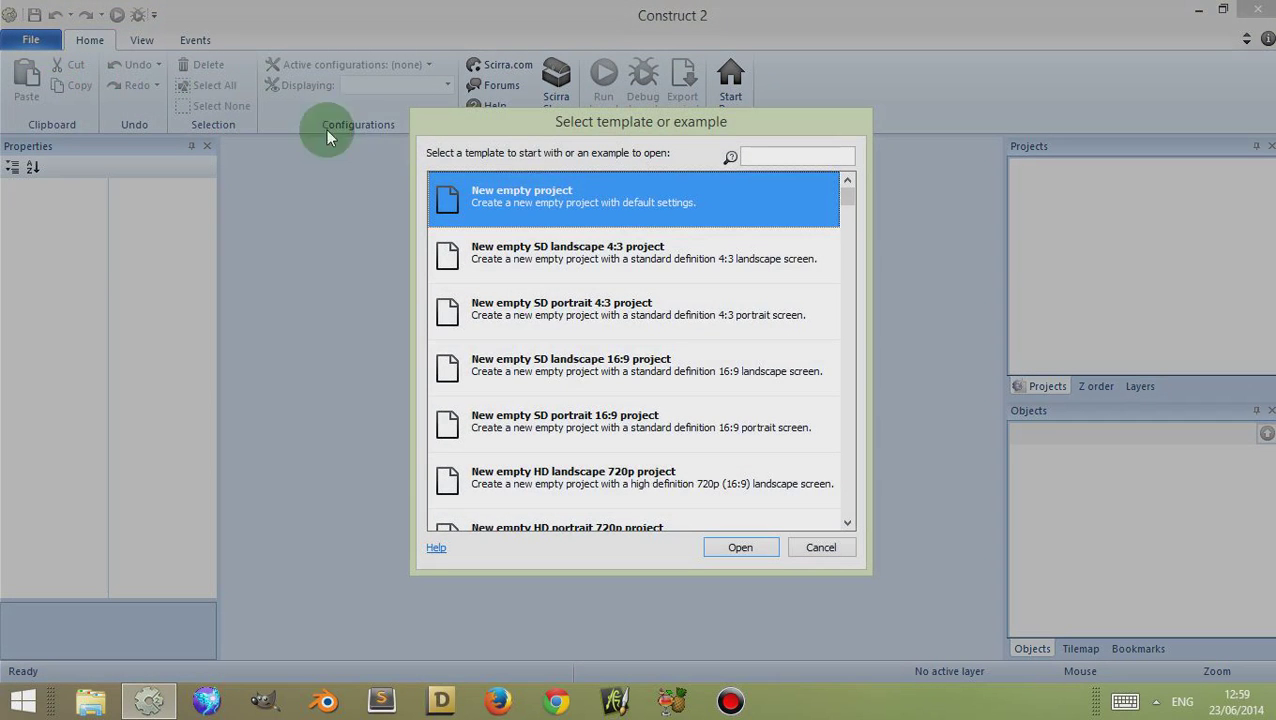
pyautogui.click(563, 202)
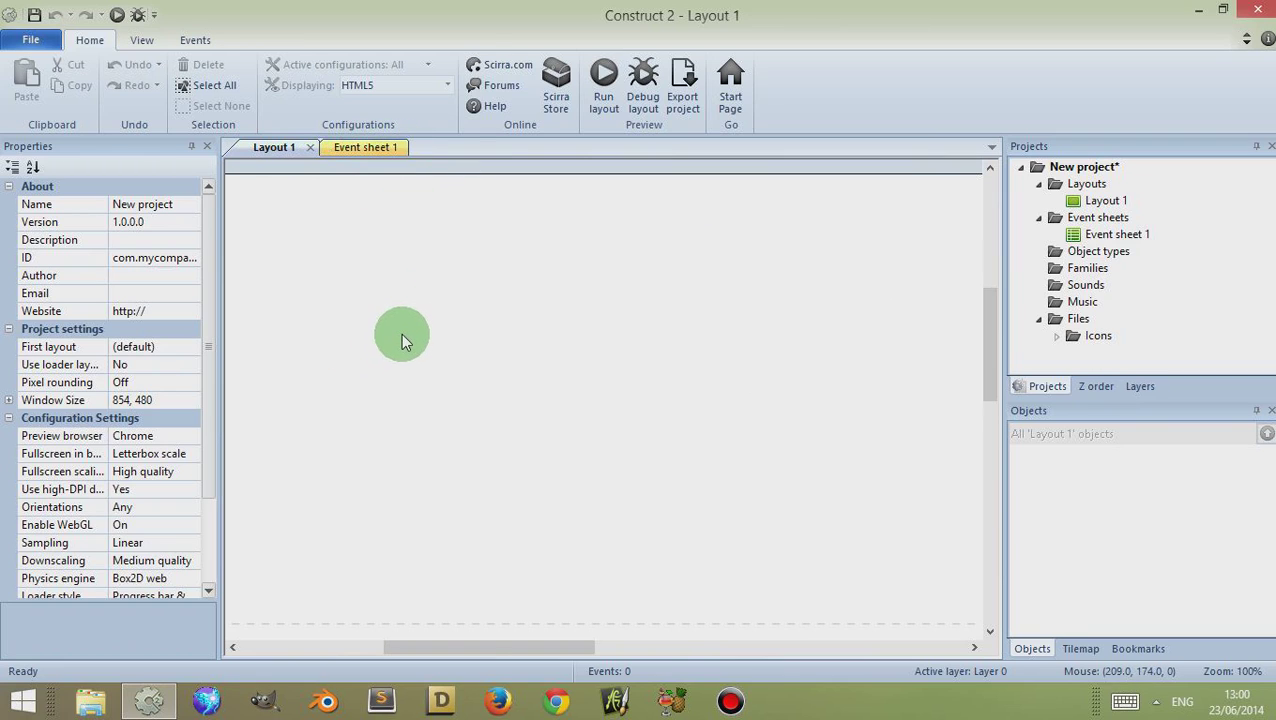
# - Zoom the layout view out to 25%, then select Layout 1 in the Projects bar
pyautogui.click(143, 42)
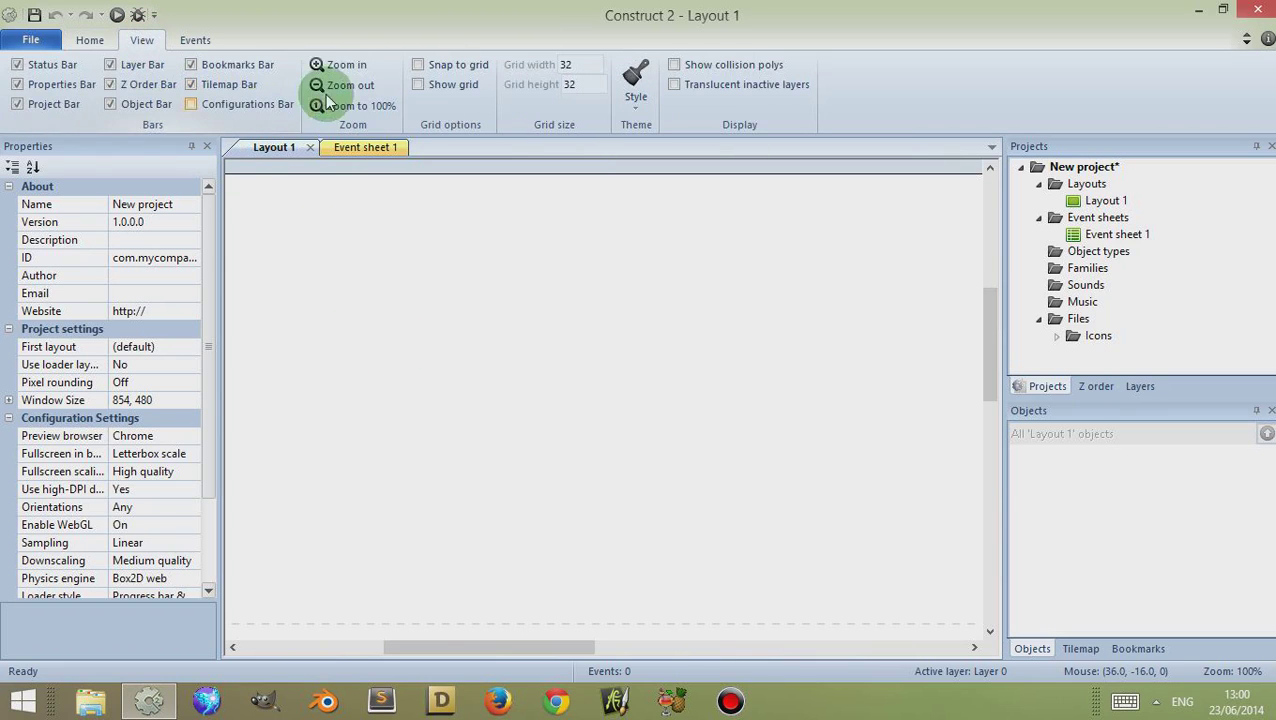
pyautogui.click(346, 88)
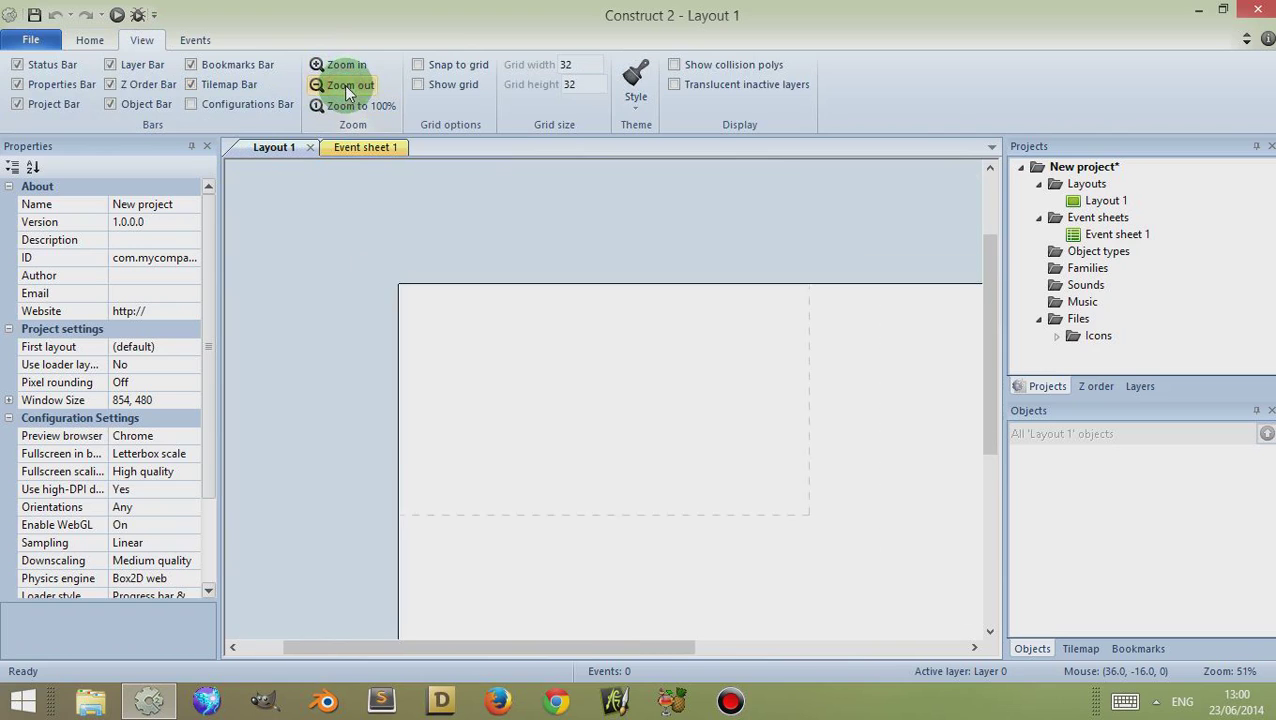
pyautogui.click(350, 86)
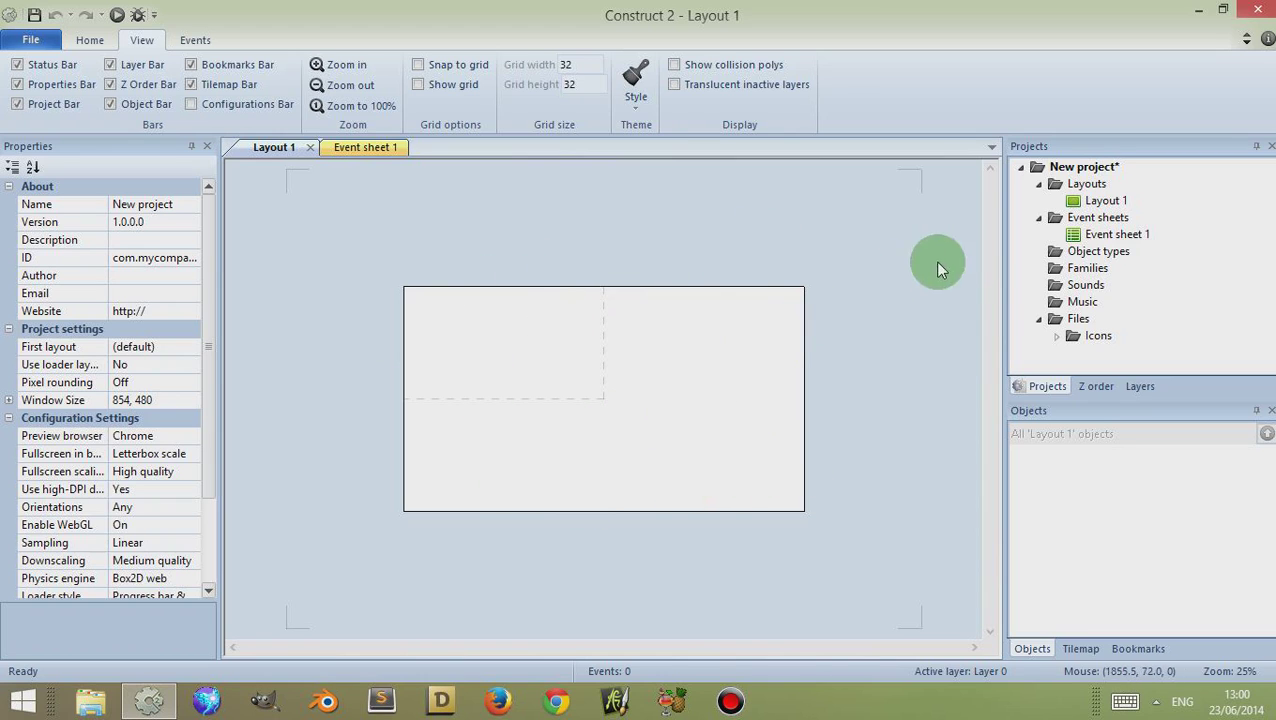
pyautogui.click(1106, 201)
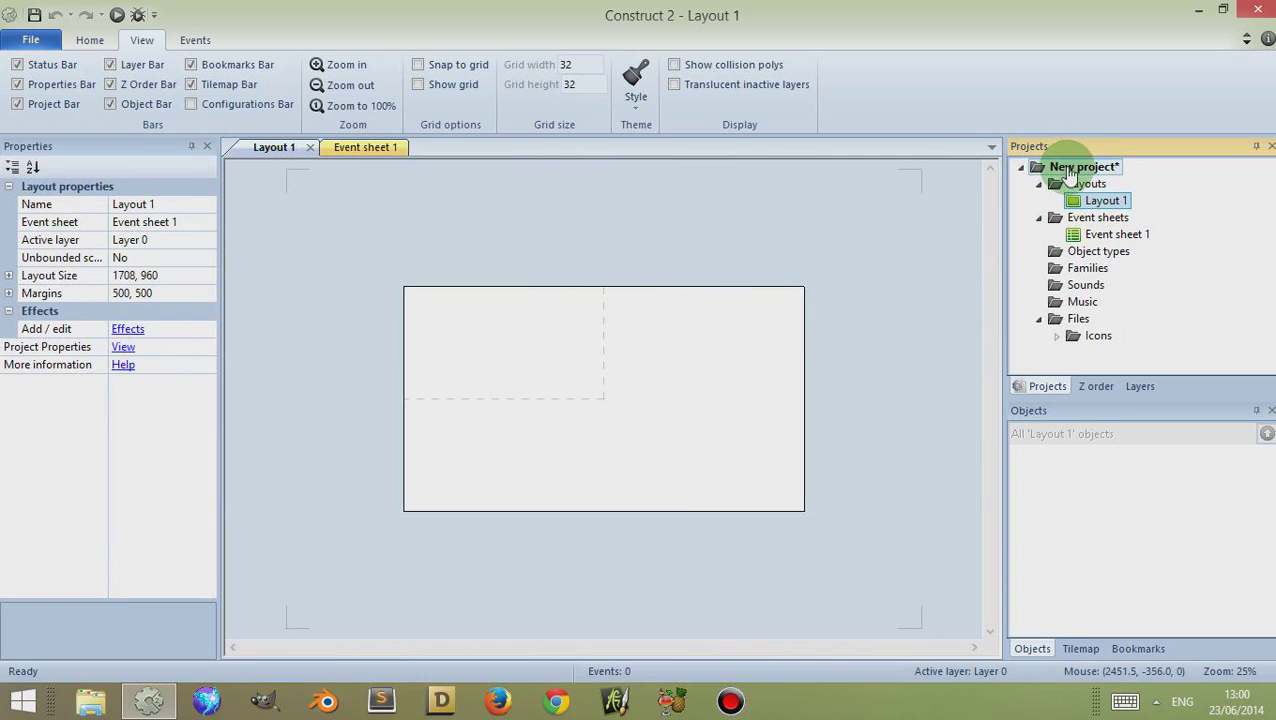
# - Set the project's First layout property to Layout 1
pyautogui.click(1070, 170)
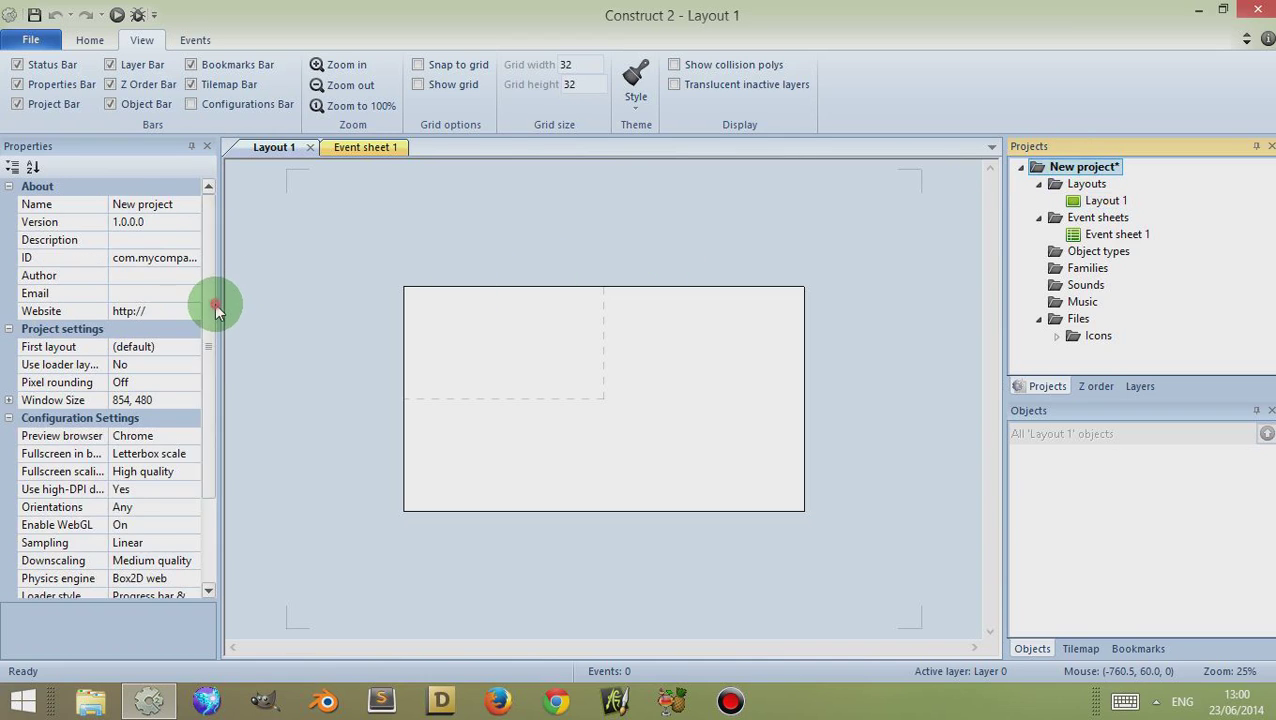
pyautogui.scroll(-1, 215, 341)
pyautogui.scroll(-1, 215, 341)
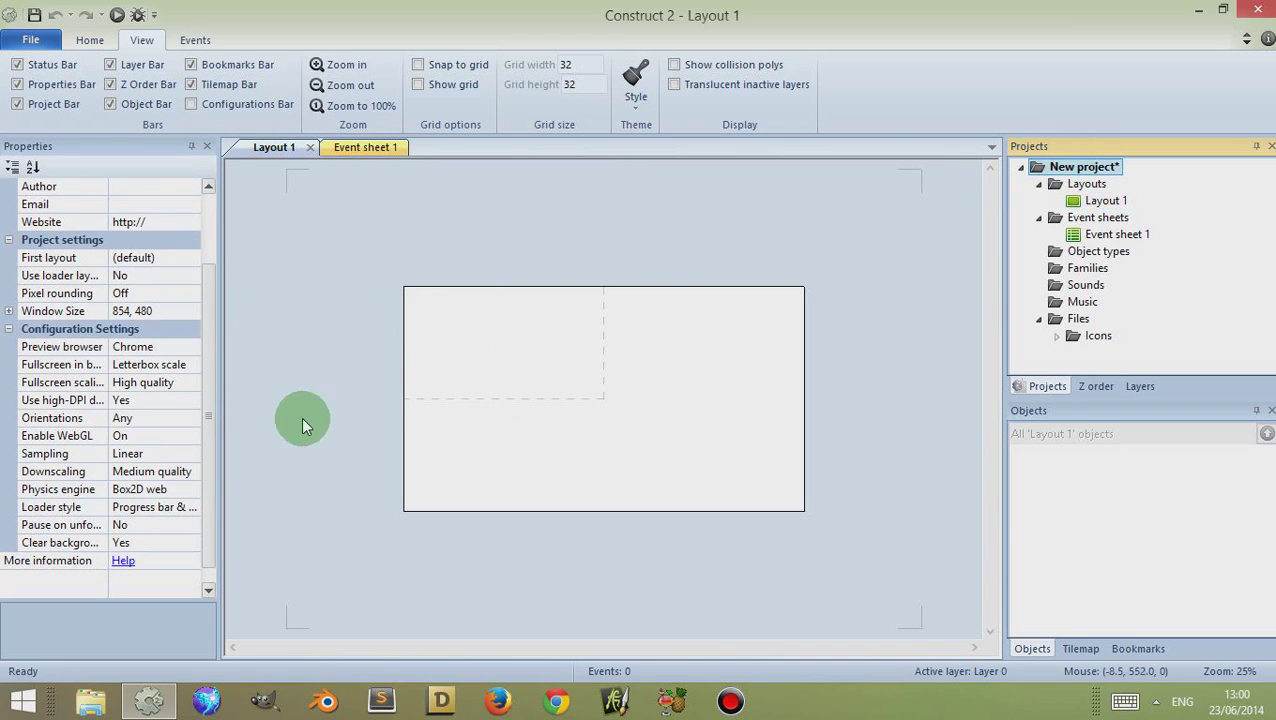
pyautogui.scroll(2, 203, 304)
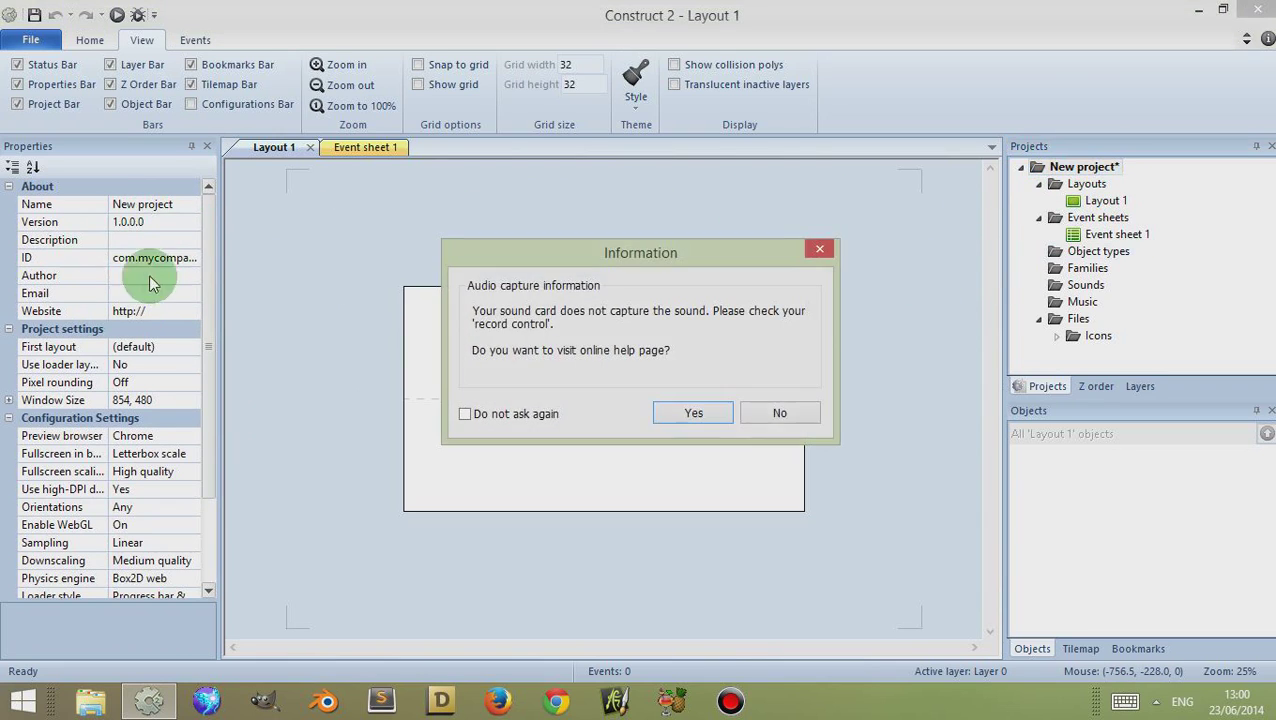
pyautogui.click(779, 413)
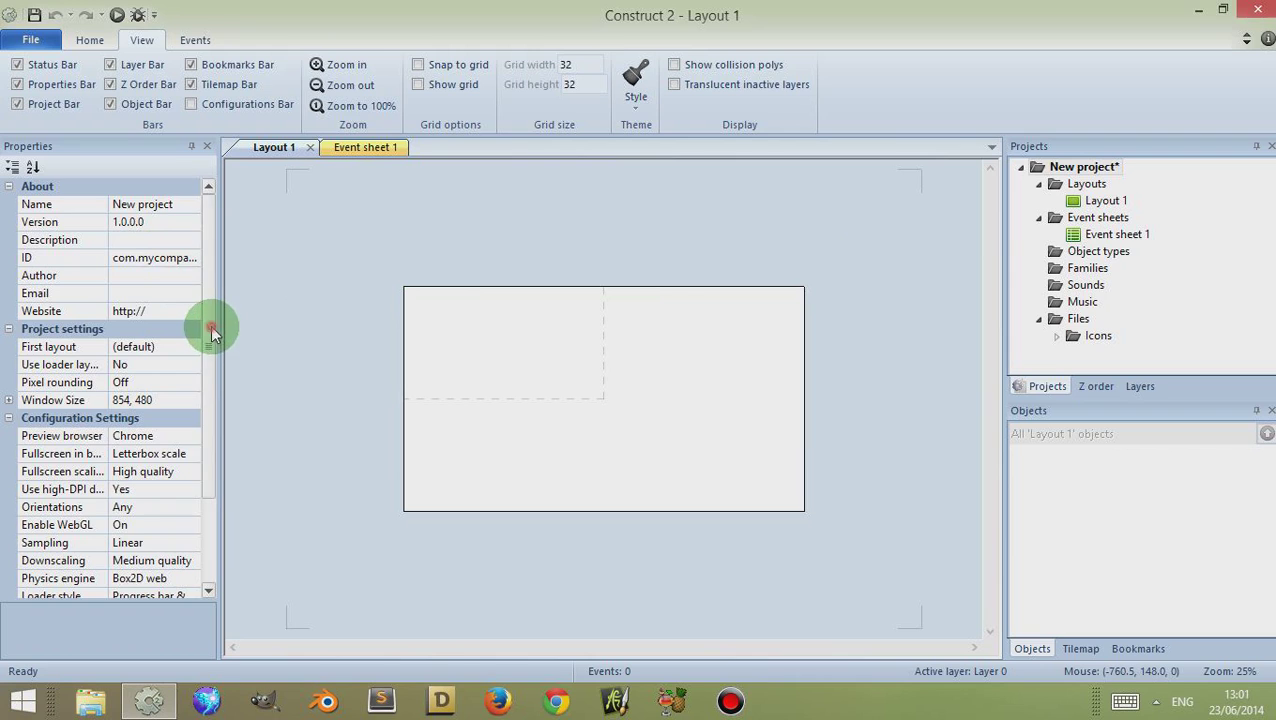
pyautogui.moveTo(211, 330); pyautogui.dragTo(213, 361)
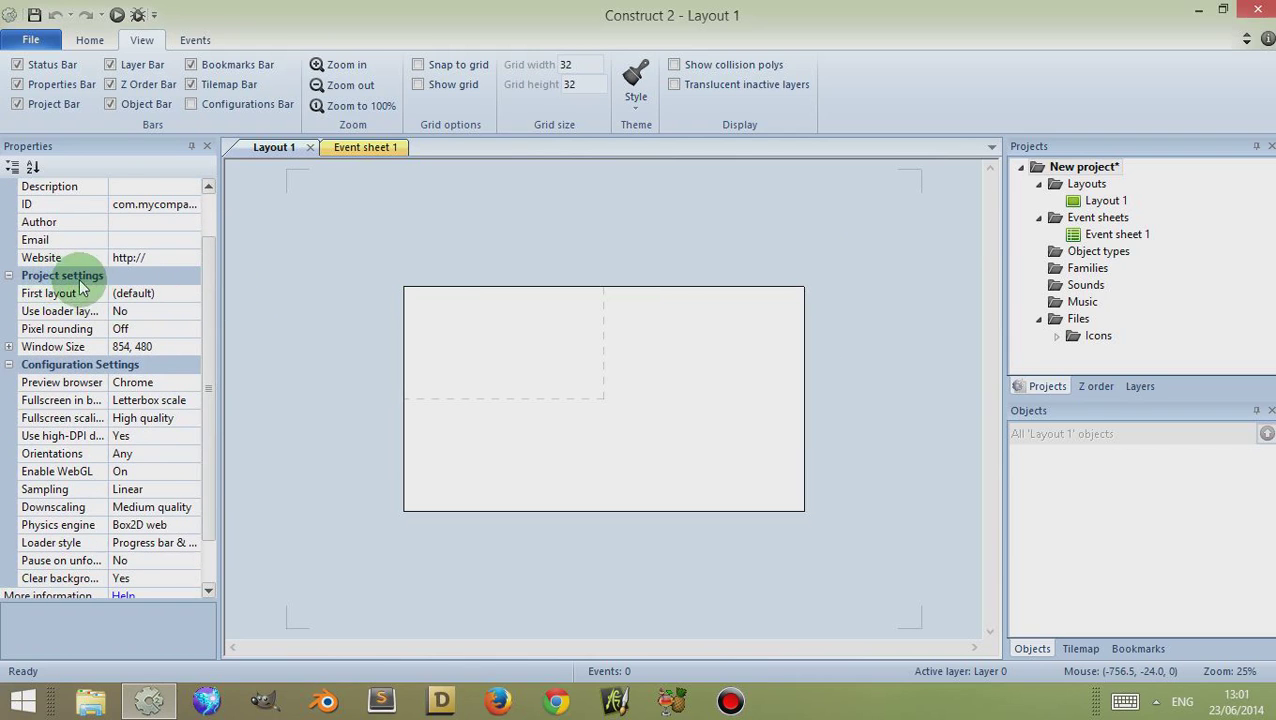
pyautogui.click(145, 293)
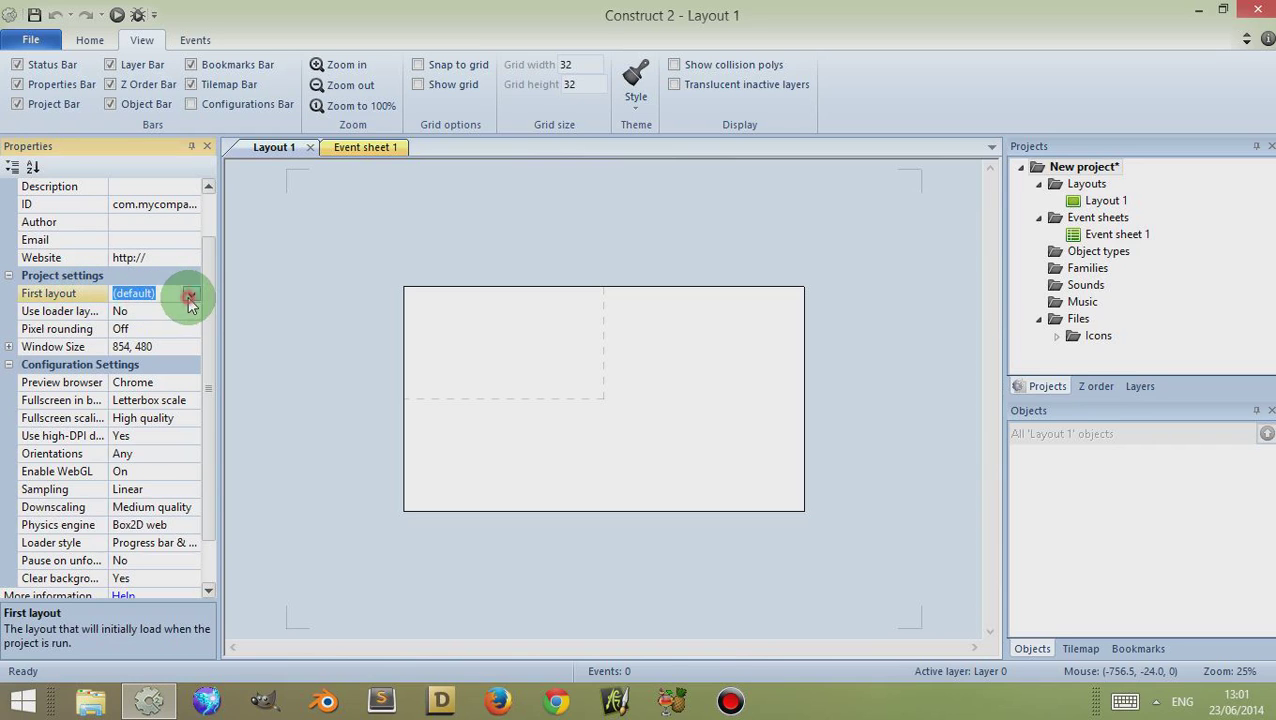
pyautogui.click(190, 298)
pyautogui.click(168, 320)
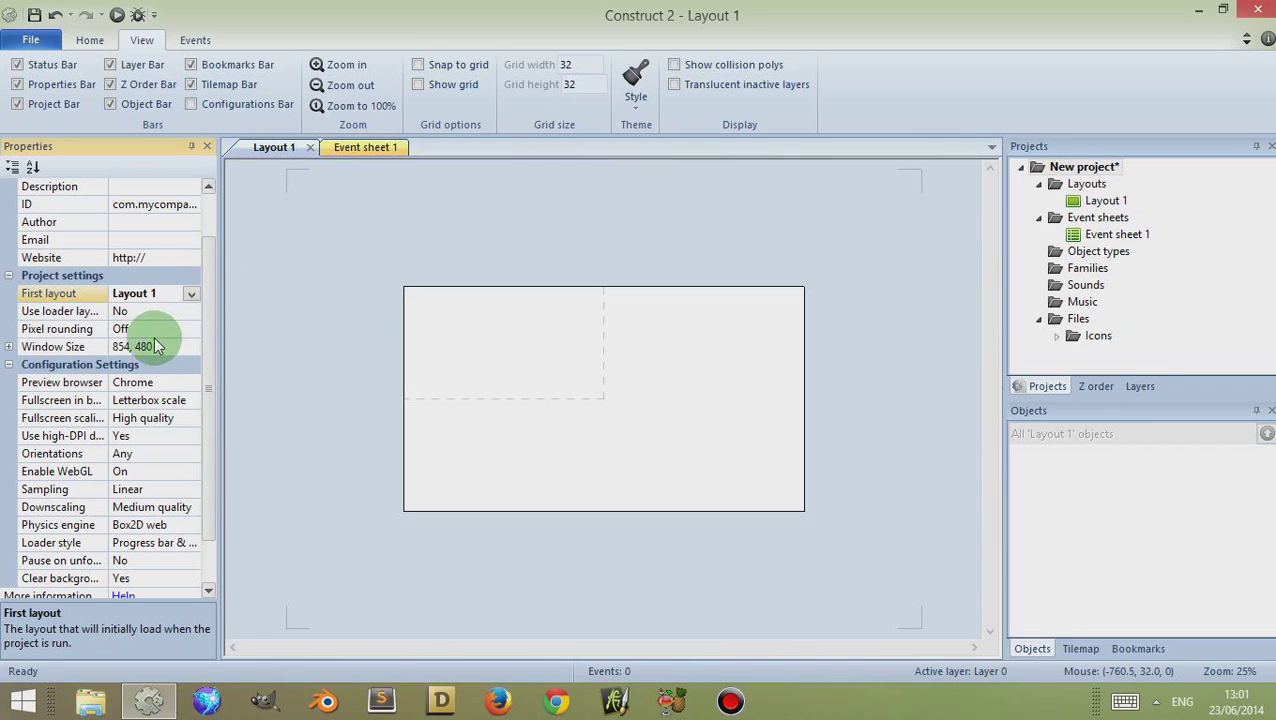
# - Change the project's Window Size property to 640, 800
pyautogui.click(9, 347)
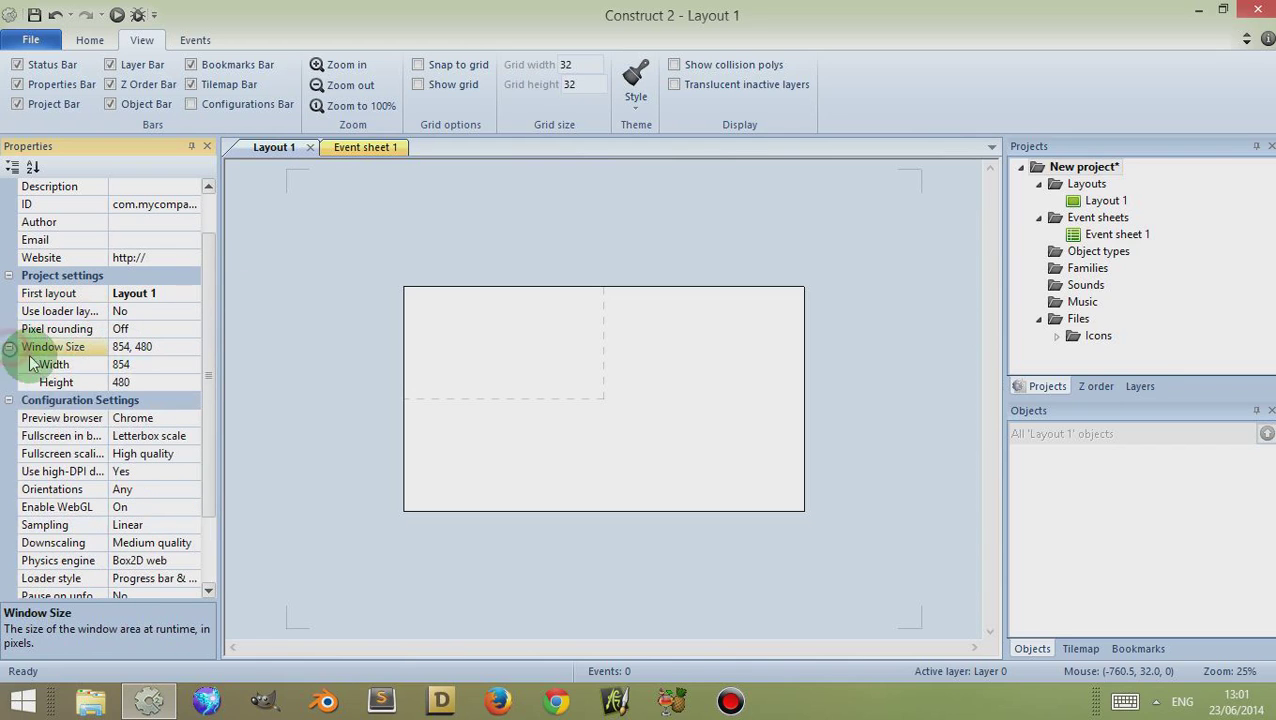
pyautogui.click(9, 347)
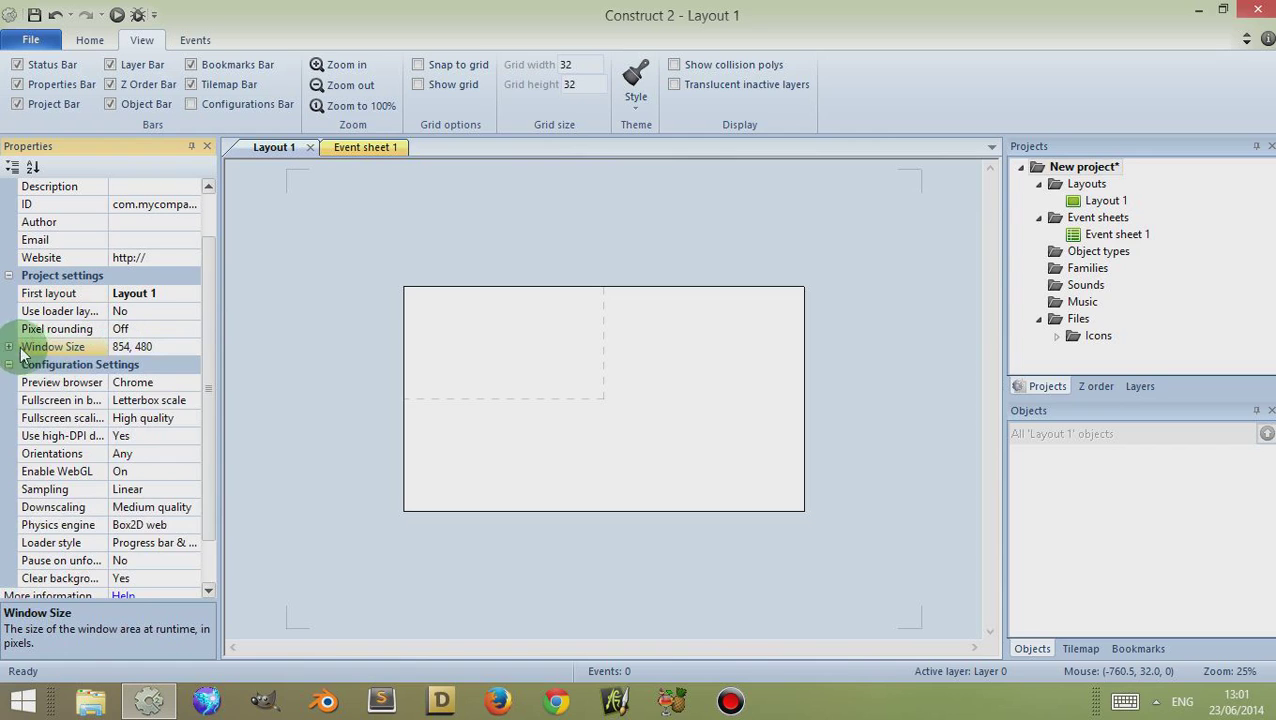
pyautogui.click(9, 347)
pyautogui.click(9, 347)
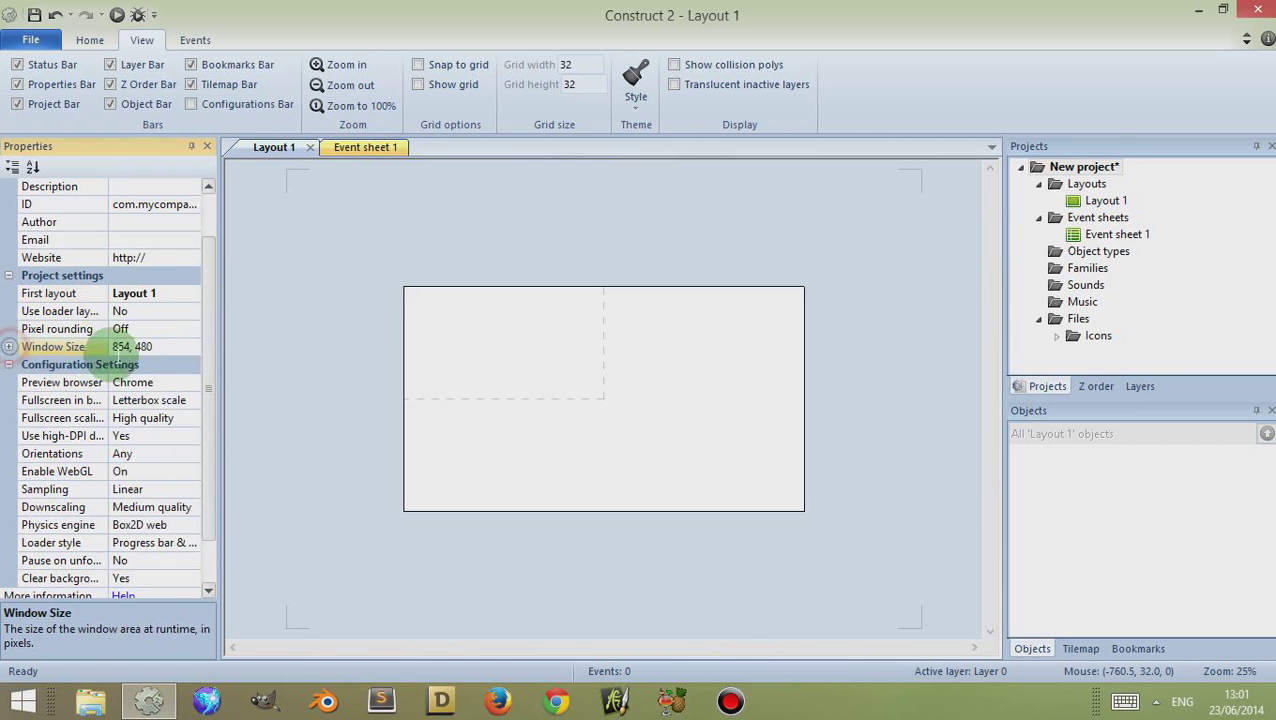
pyautogui.click(130, 346)
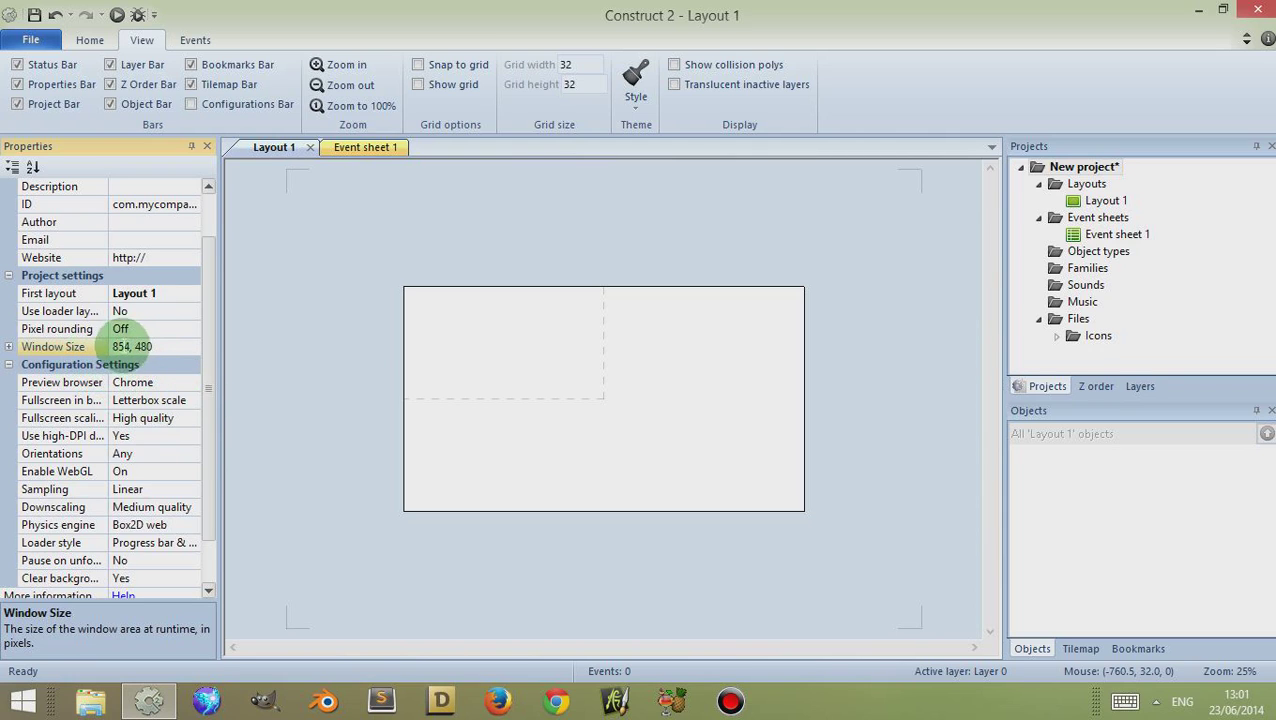
pyautogui.click(150, 346)
pyautogui.moveTo(168, 346); pyautogui.dragTo(108, 338)
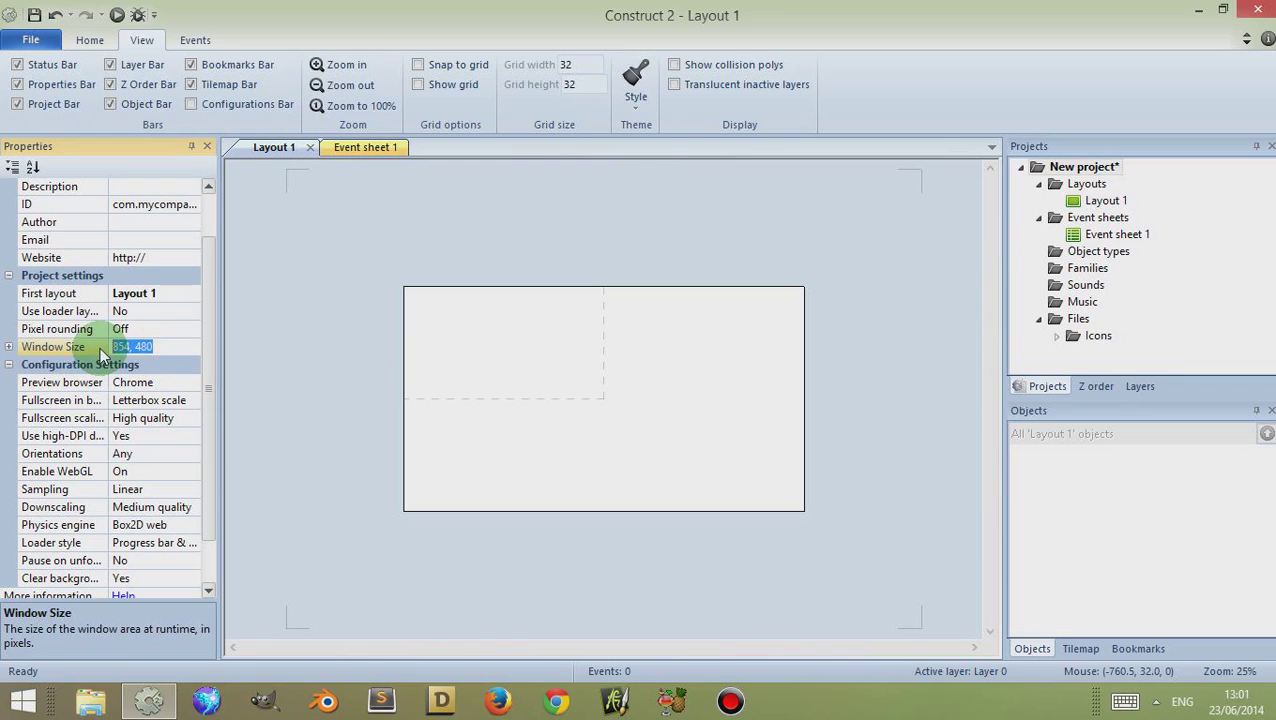
pyautogui.write('640')
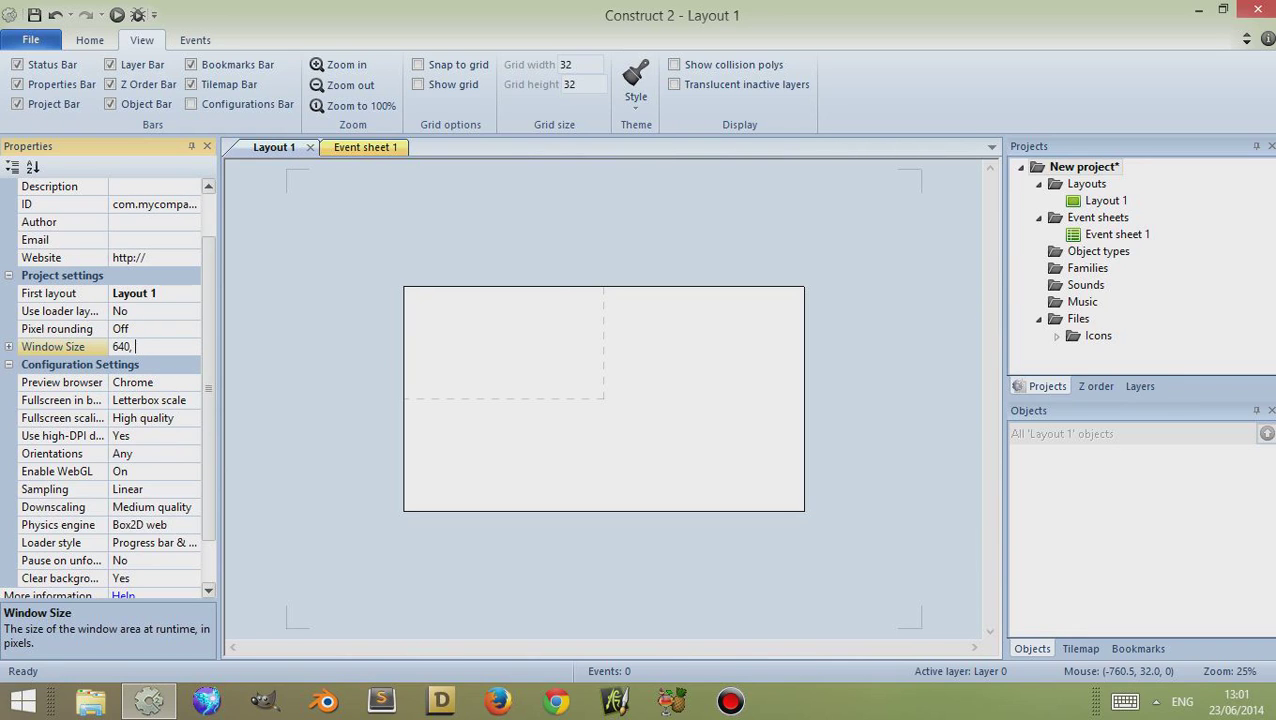
pyautogui.press('Return')
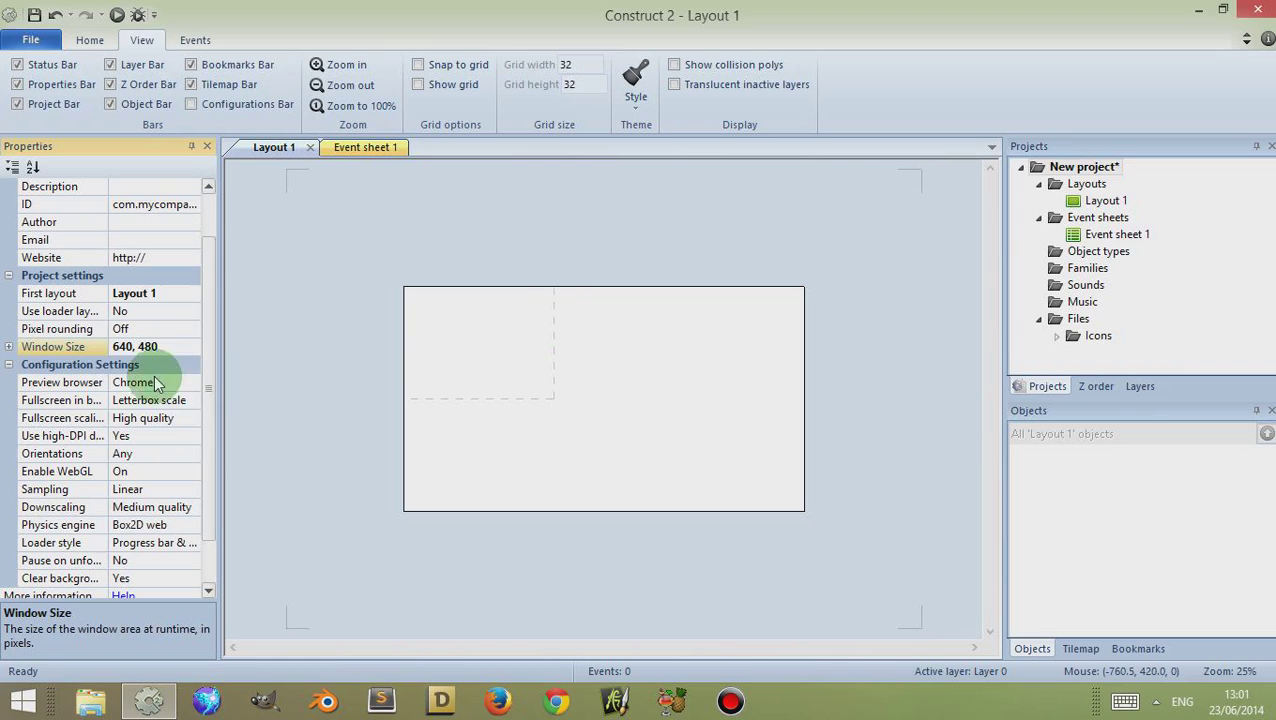
pyautogui.click(165, 347)
pyautogui.doubleClick(174, 346)
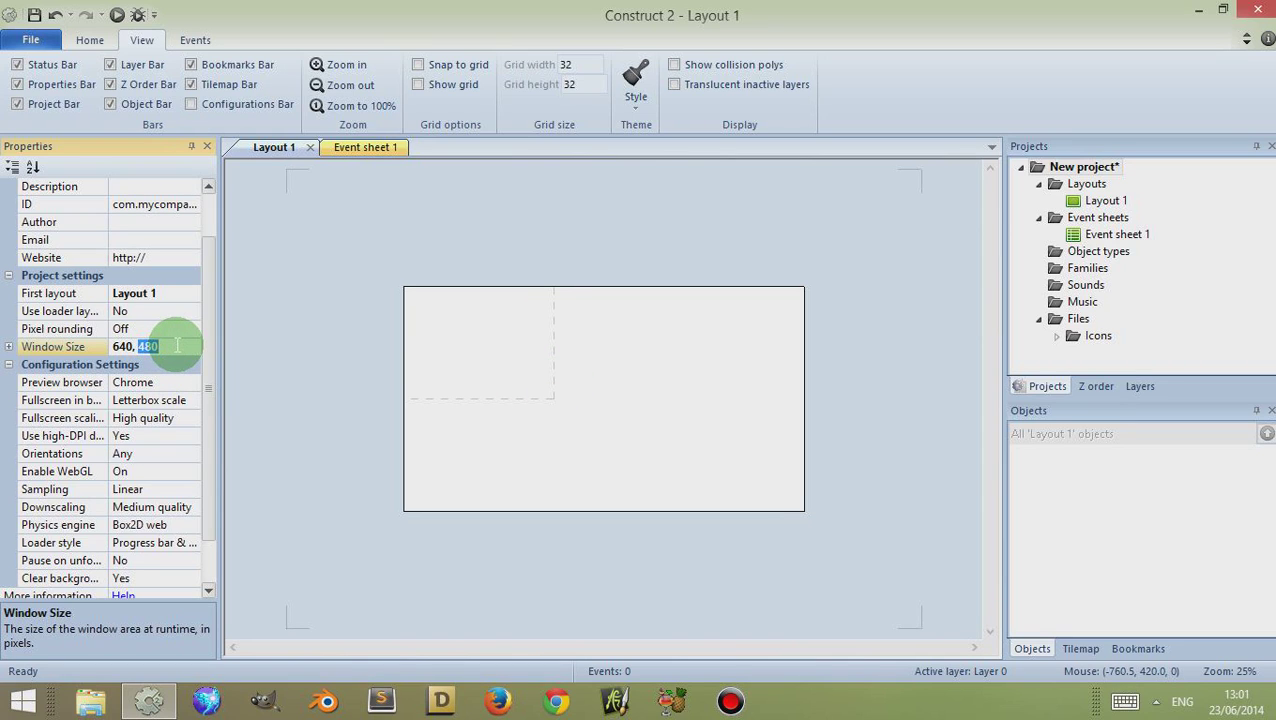
pyautogui.write('8')
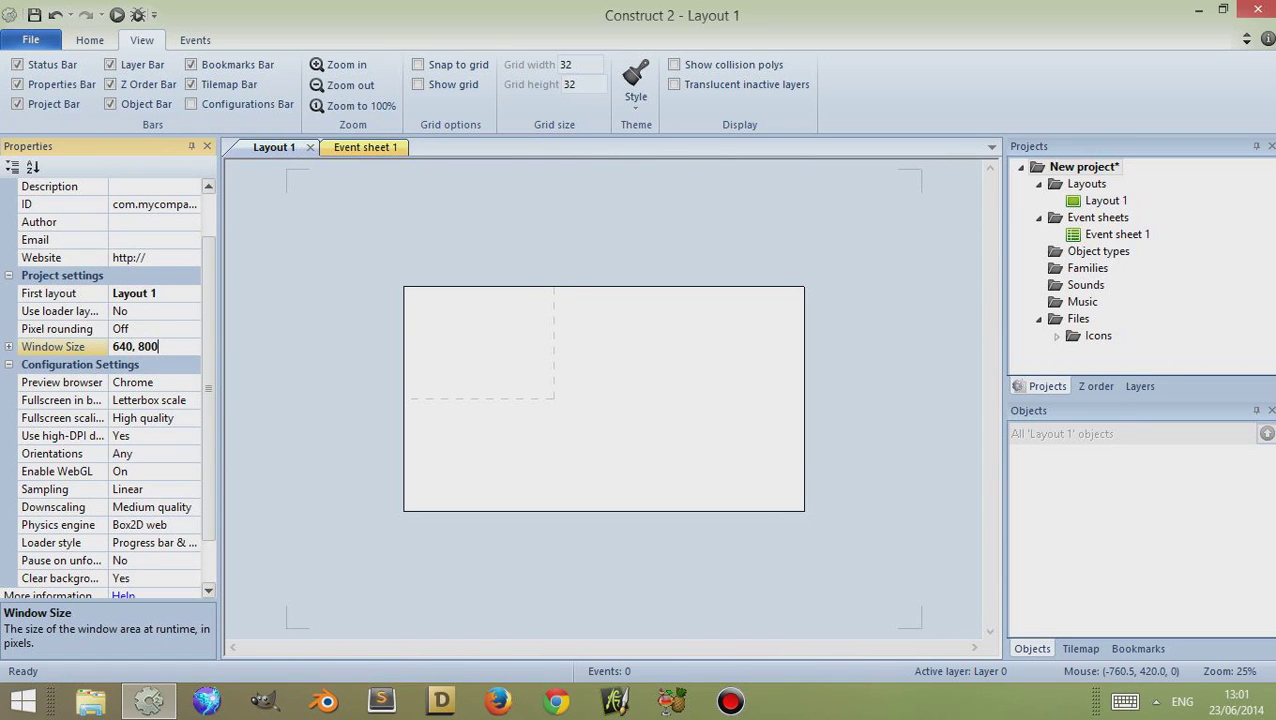
pyautogui.click(586, 404)
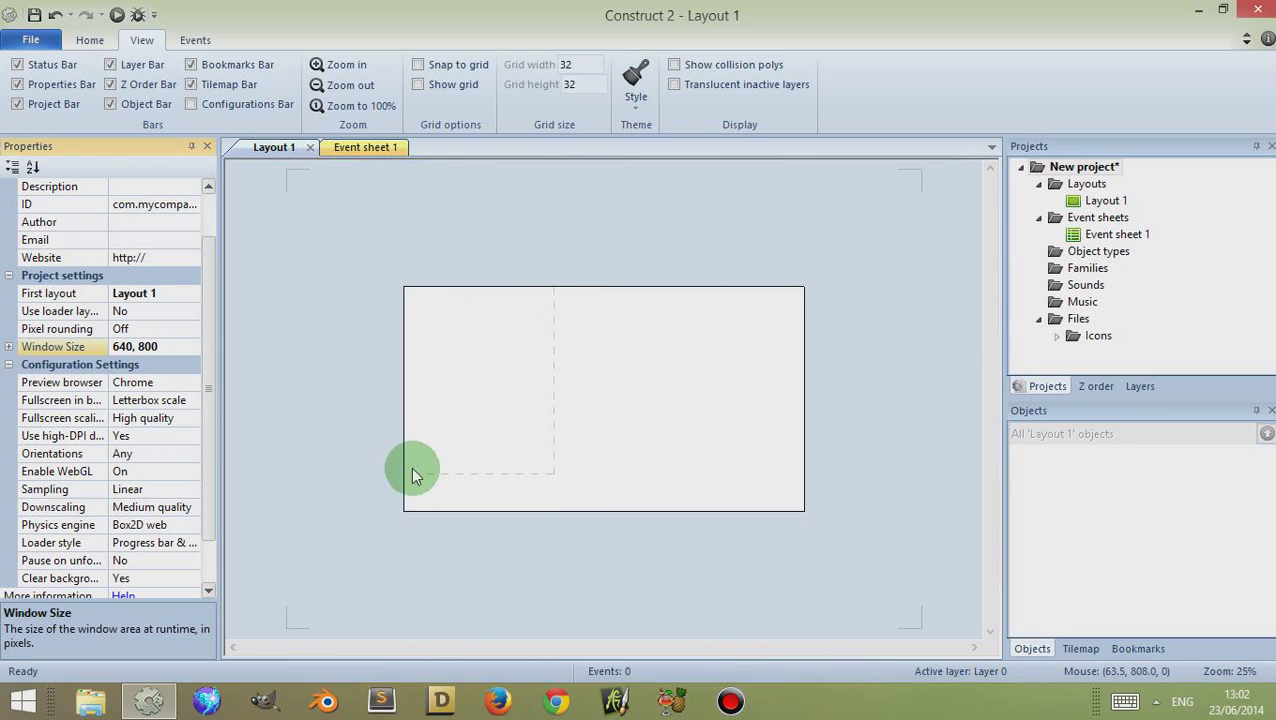
# - Insert a Sprite into Layout 1 and paint a blue-purple zigzag scribble as its image
pyautogui.doubleClick(600, 430)
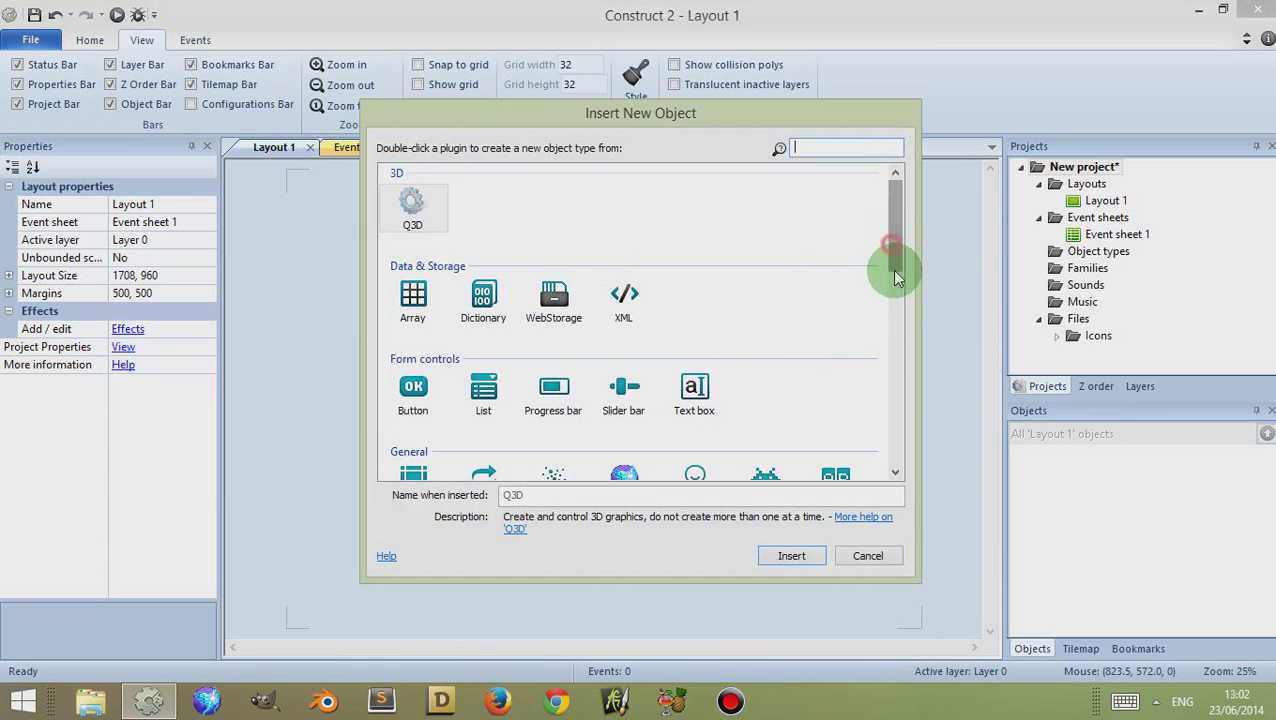
pyautogui.moveTo(897, 278); pyautogui.dragTo(897, 320)
pyautogui.doubleClick(763, 305)
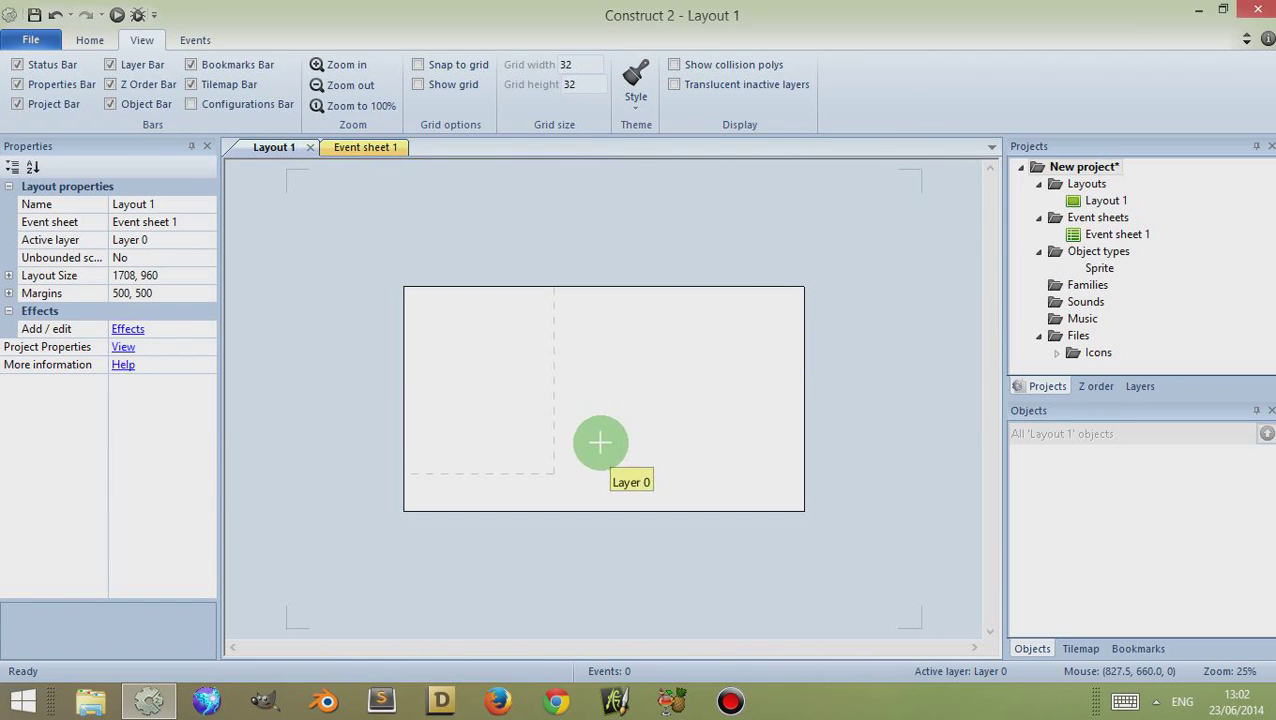
pyautogui.click(600, 443)
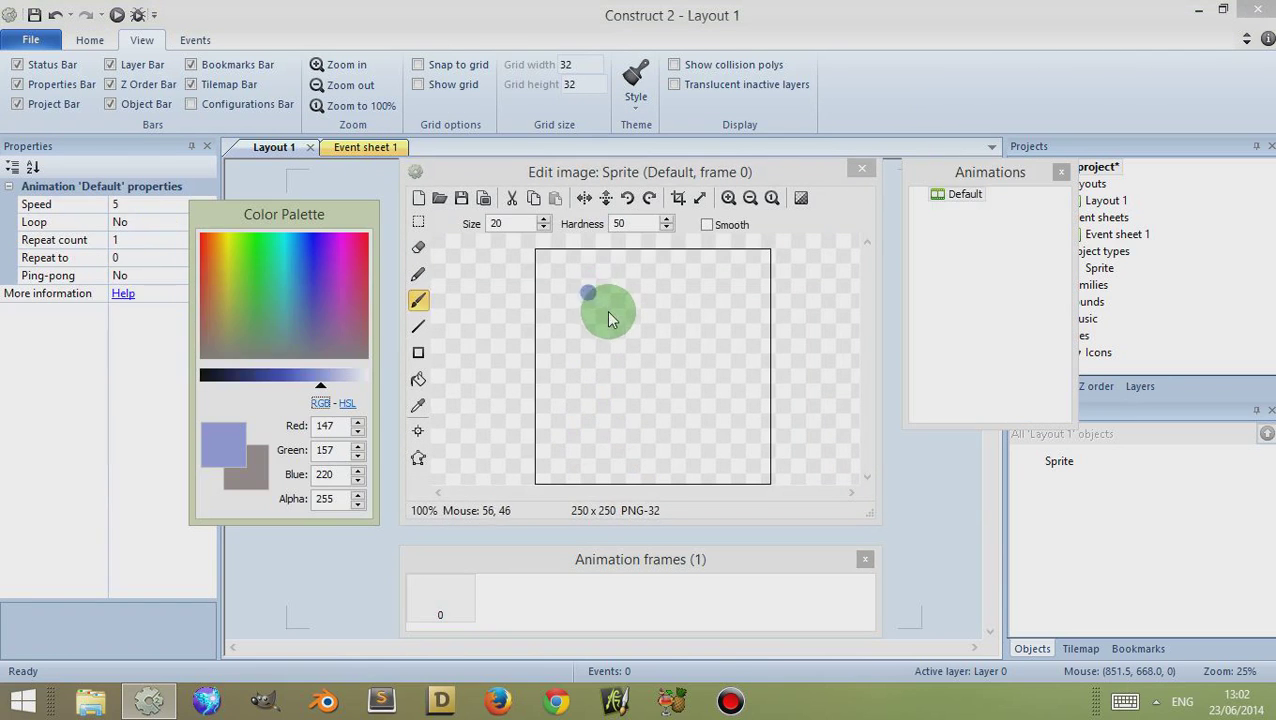
pyautogui.moveTo(606, 310)
pyautogui.mouseDown()
pyautogui.moveTo(683, 273)
pyautogui.moveTo(593, 401)
pyautogui.moveTo(733, 377)
pyautogui.mouseUp()
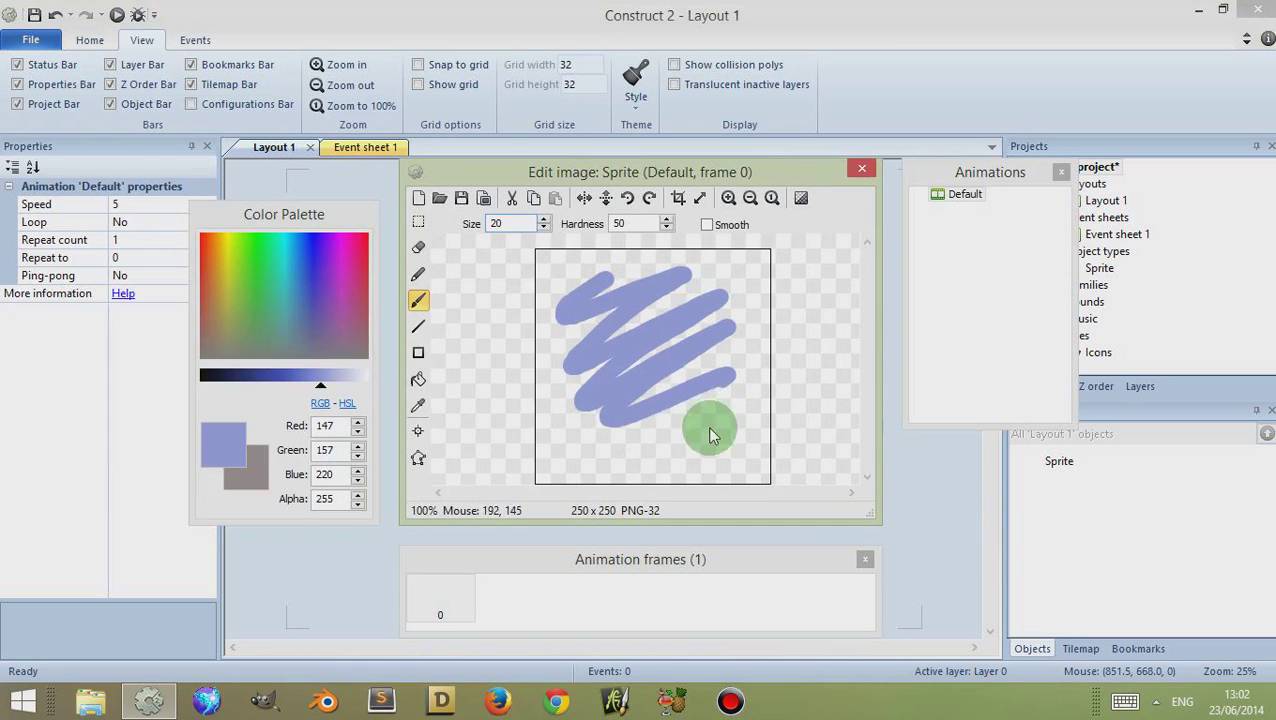
pyautogui.click(860, 169)
pyautogui.click(559, 509)
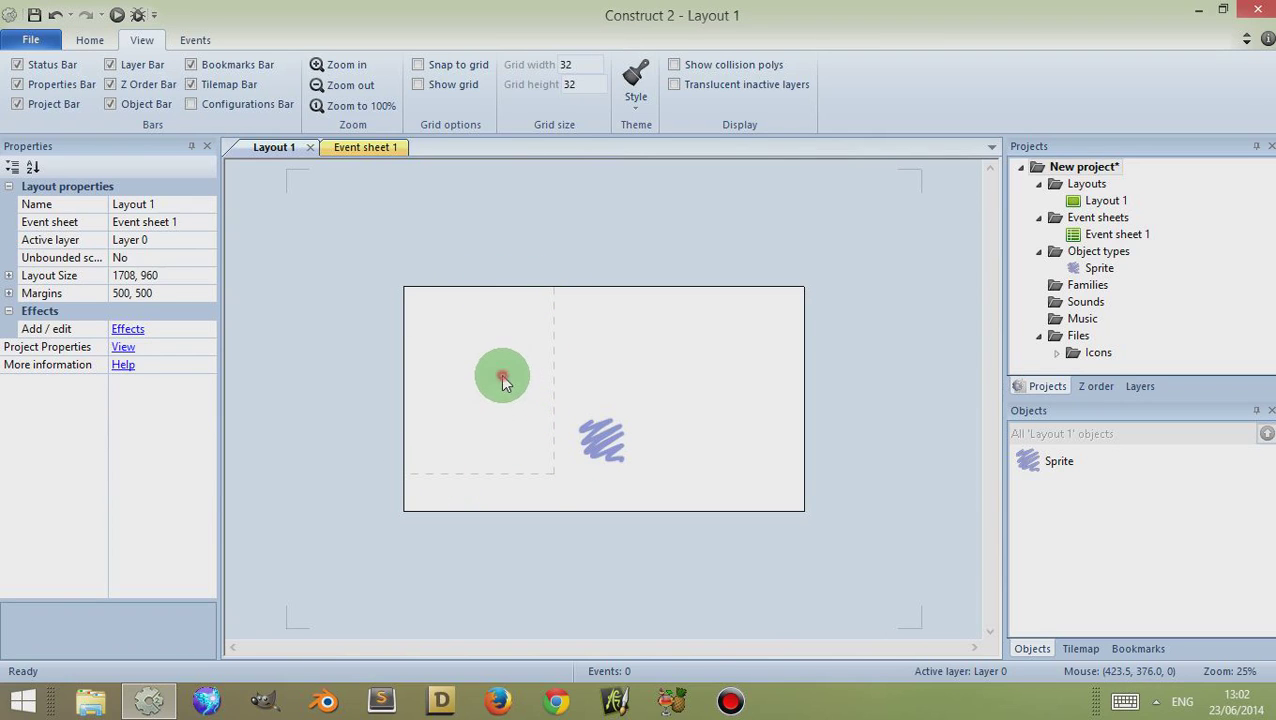
# - Turn the project's Pixel rounding property On
pyautogui.click(605, 437)
pyautogui.click(507, 432)
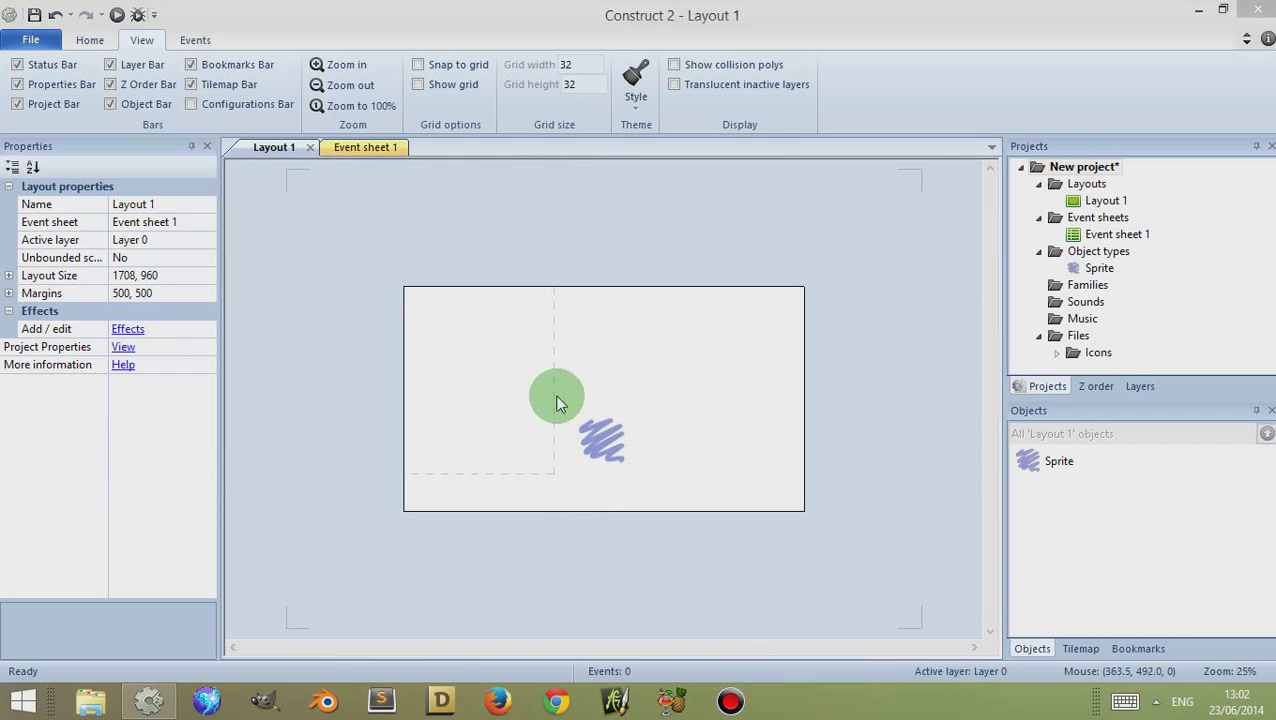
pyautogui.click(1075, 167)
pyautogui.scroll(-1, 190, 370)
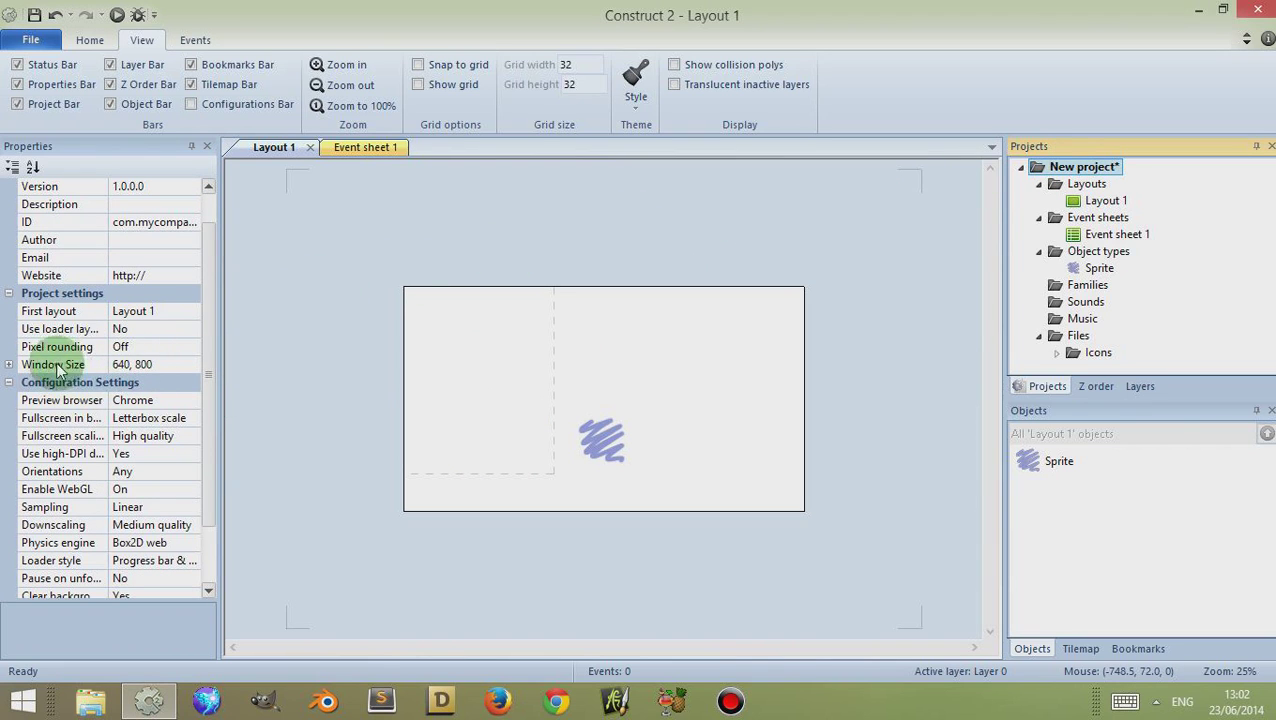
pyautogui.click(125, 347)
pyautogui.click(190, 347)
pyautogui.click(166, 377)
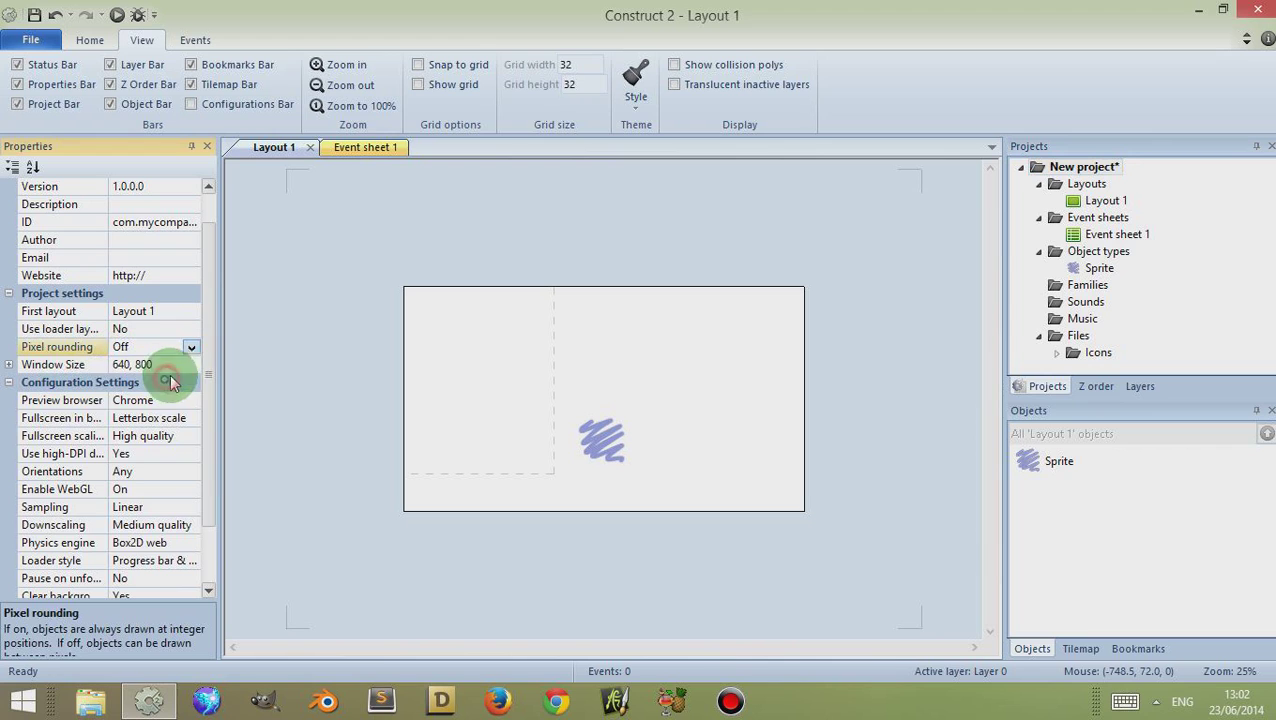
# - Drag the scribble sprite slightly left and down to about position 748, 708
pyautogui.moveTo(630, 448); pyautogui.dragTo(603, 452)
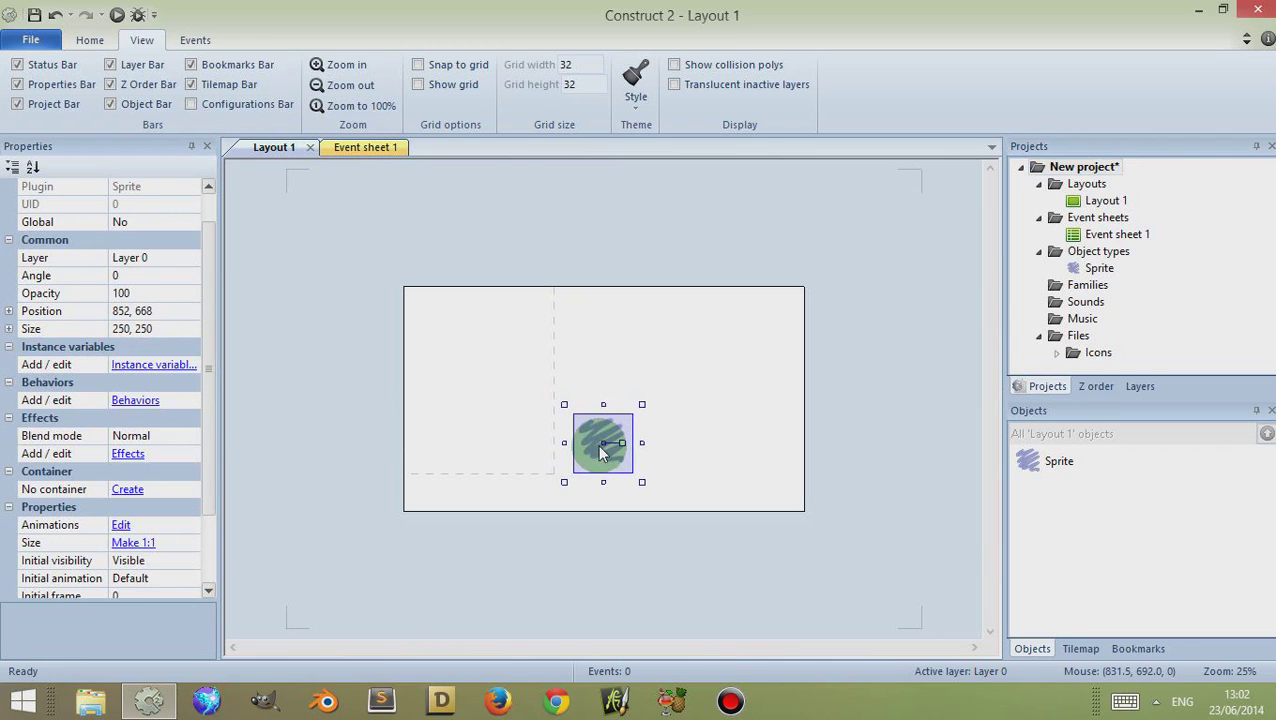
pyautogui.click(585, 507)
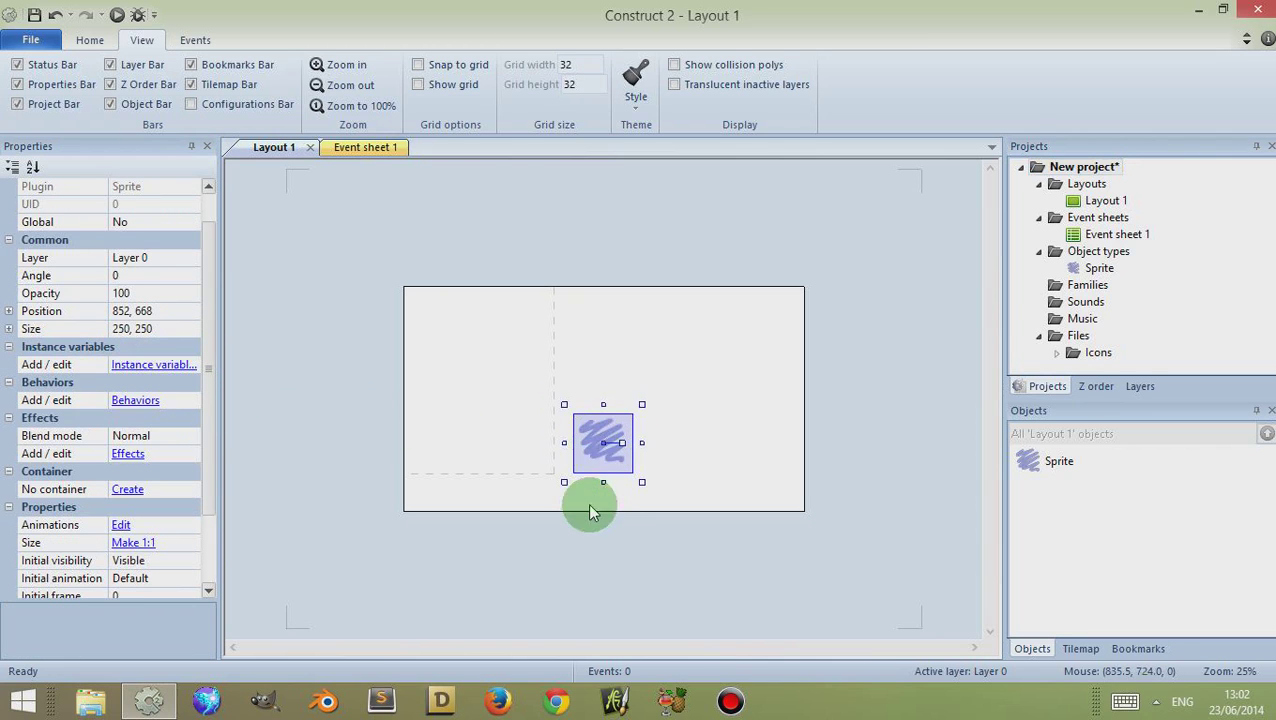
pyautogui.click(600, 443)
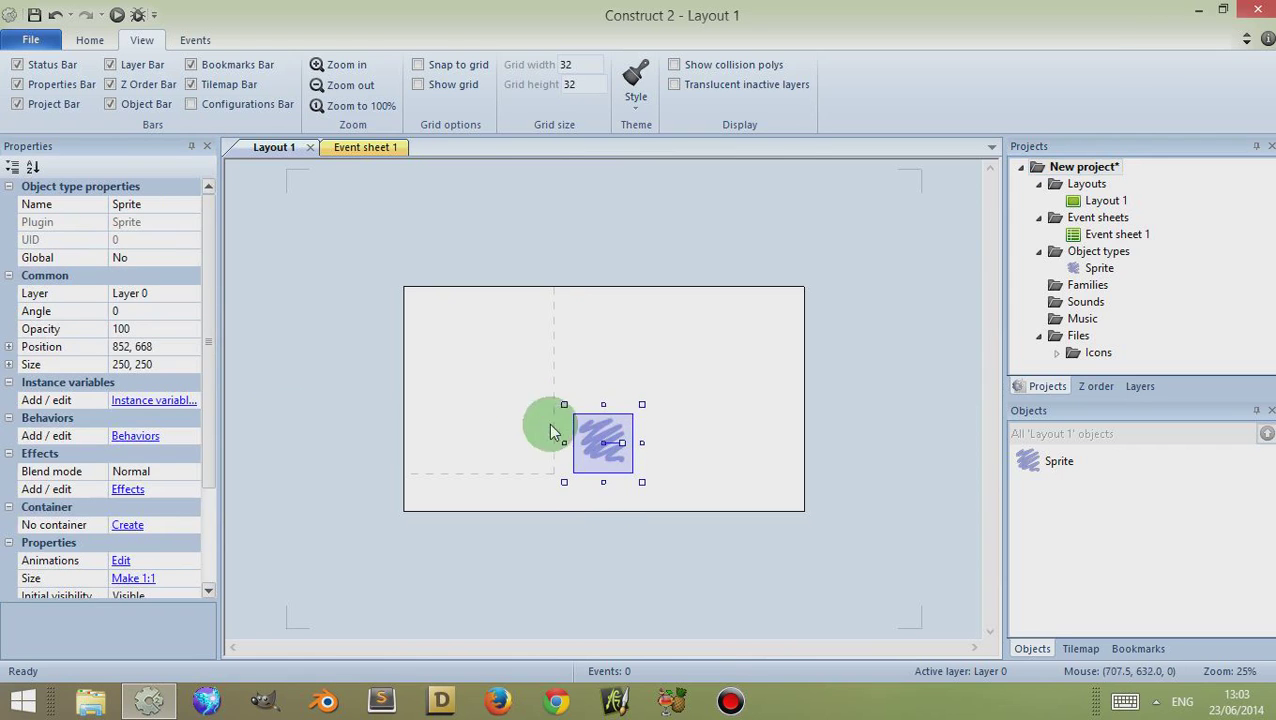
pyautogui.moveTo(580, 425); pyautogui.dragTo(555, 434)
pyautogui.click(130, 346)
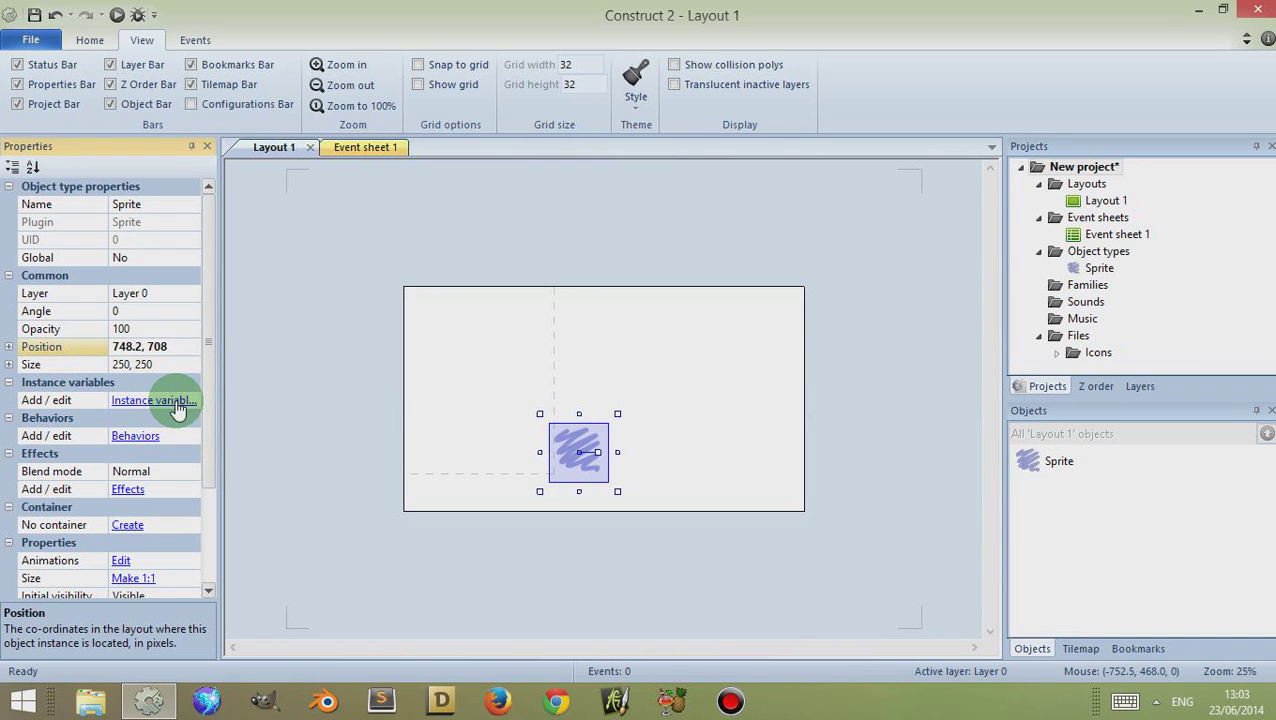
pyautogui.click(609, 391)
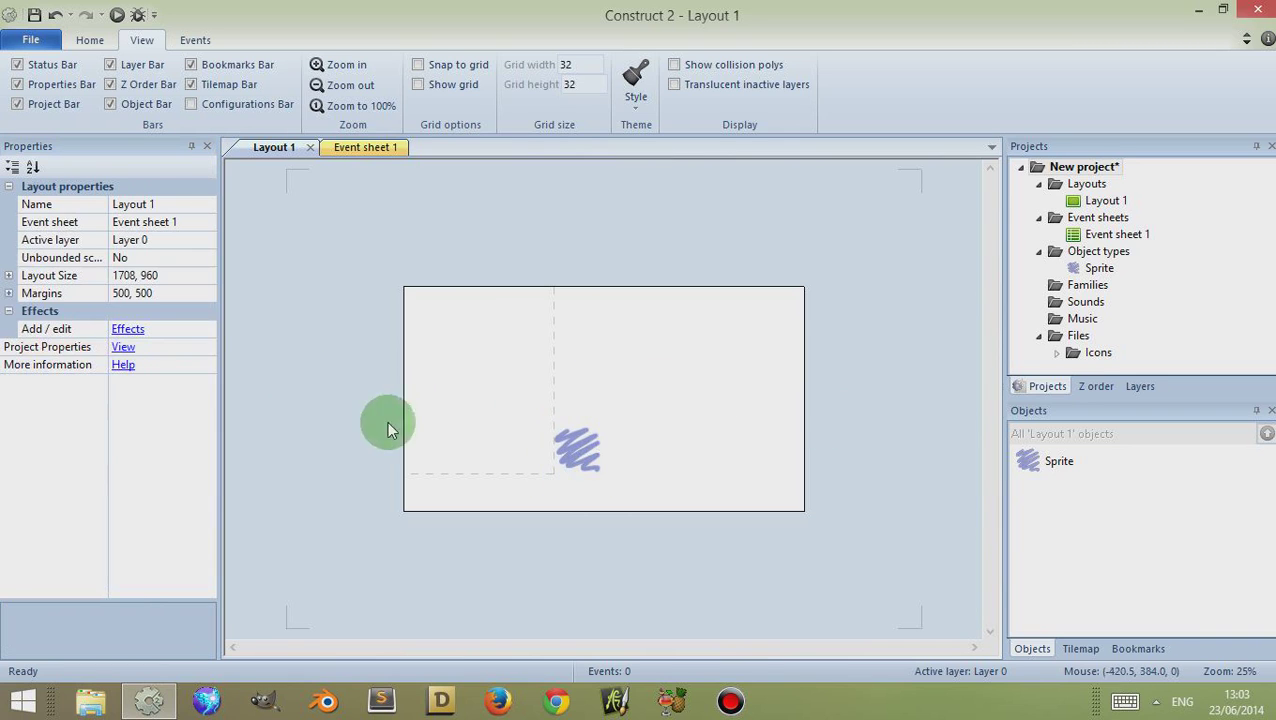
pyautogui.click(590, 457)
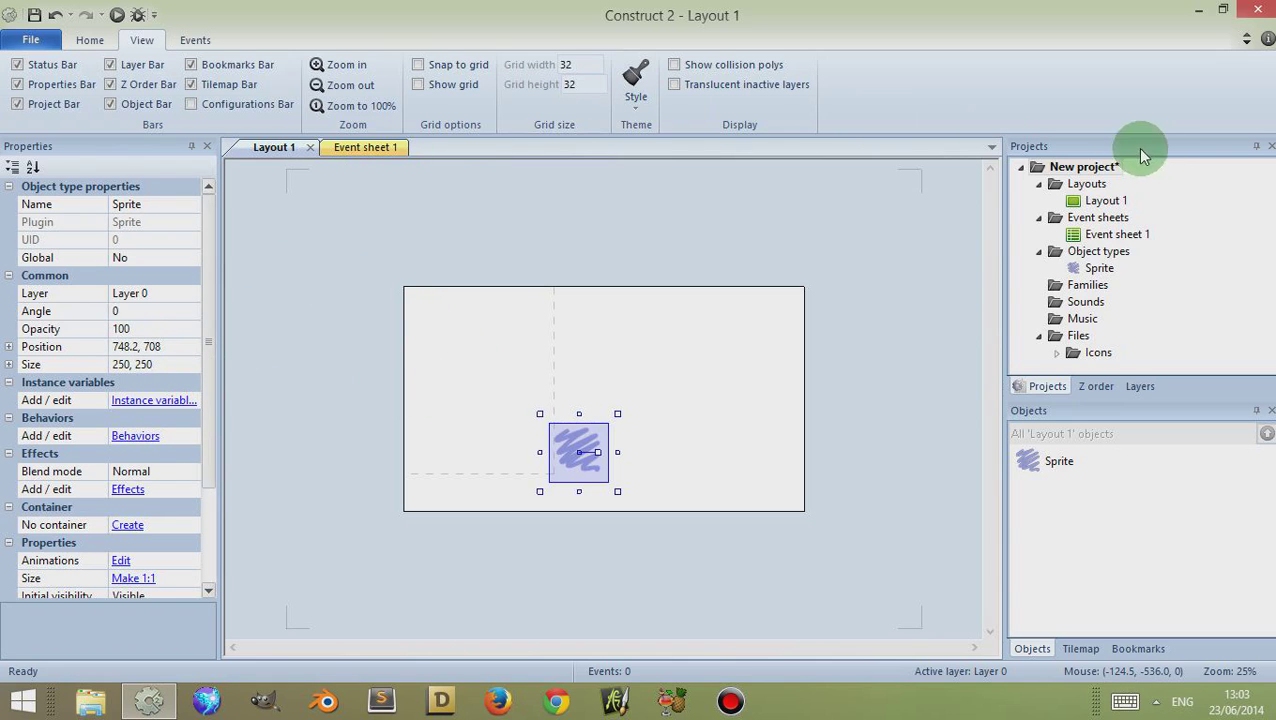
# - In the project Properties, change Pixel rounding from On to Off
pyautogui.click(1082, 167)
pyautogui.click(147, 388)
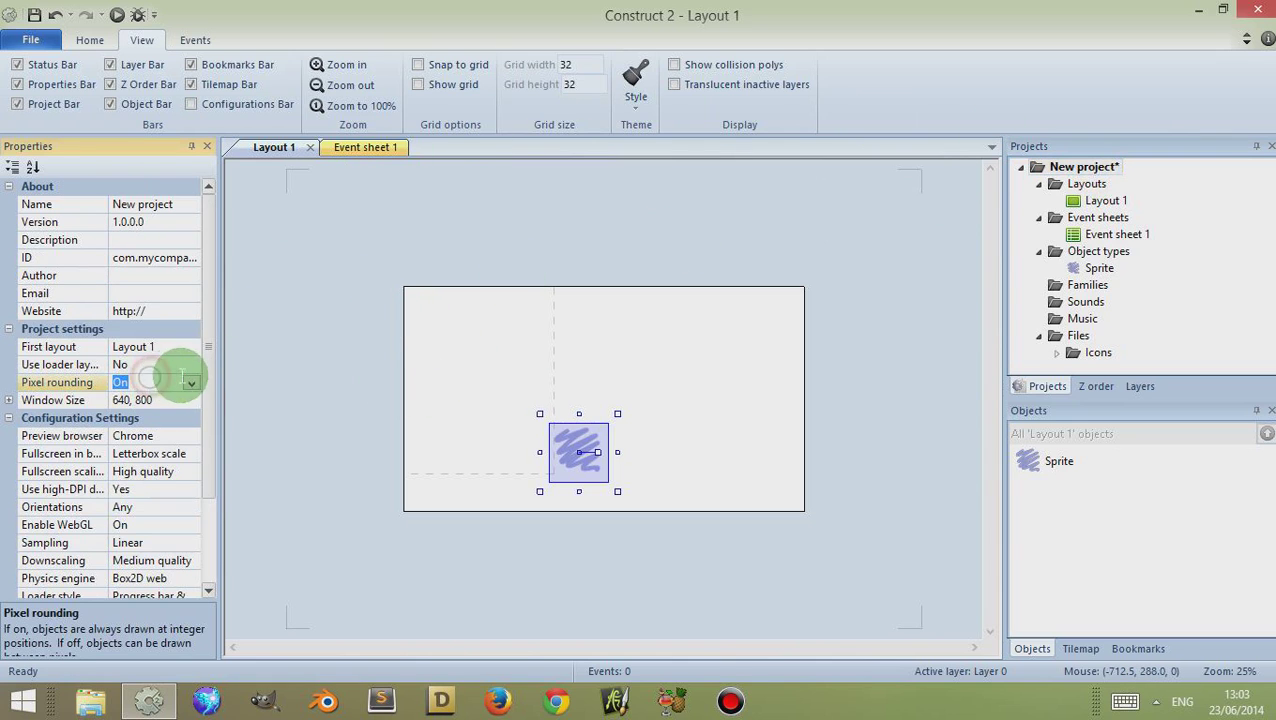
pyautogui.click(190, 383)
pyautogui.click(157, 404)
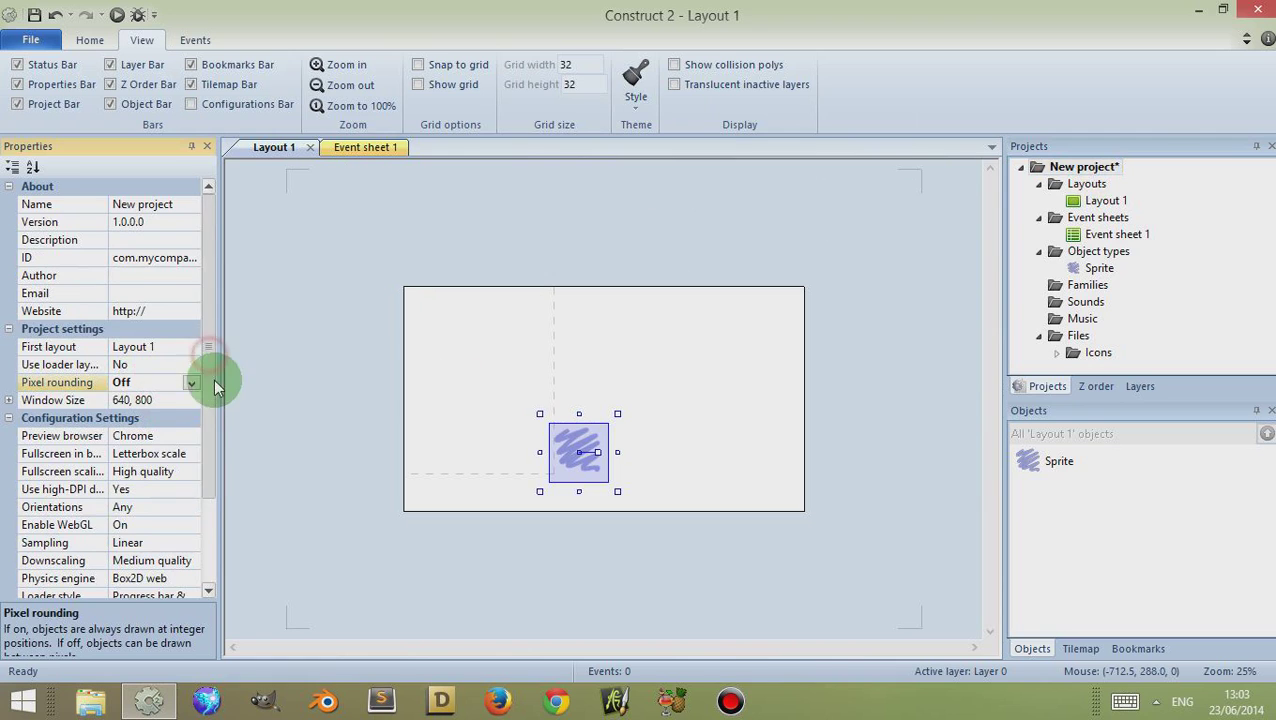
pyautogui.scroll(-2, 212, 372)
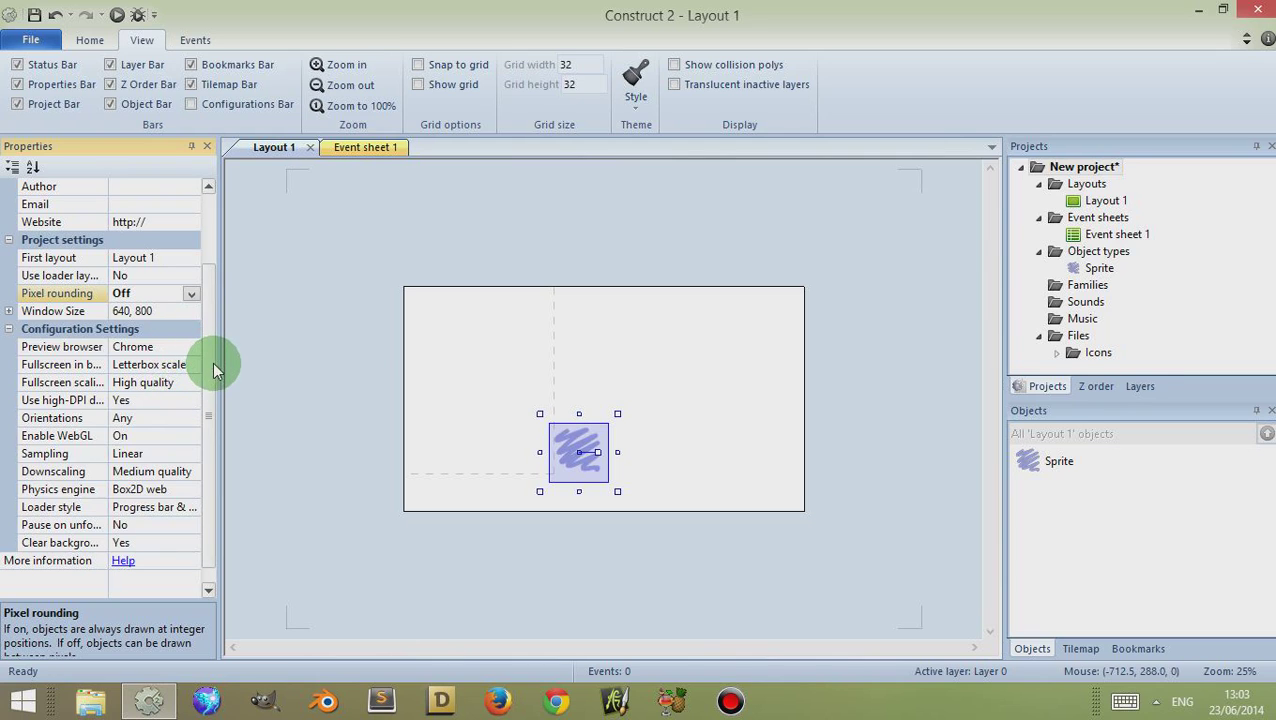
pyautogui.scroll(-1, 212, 366)
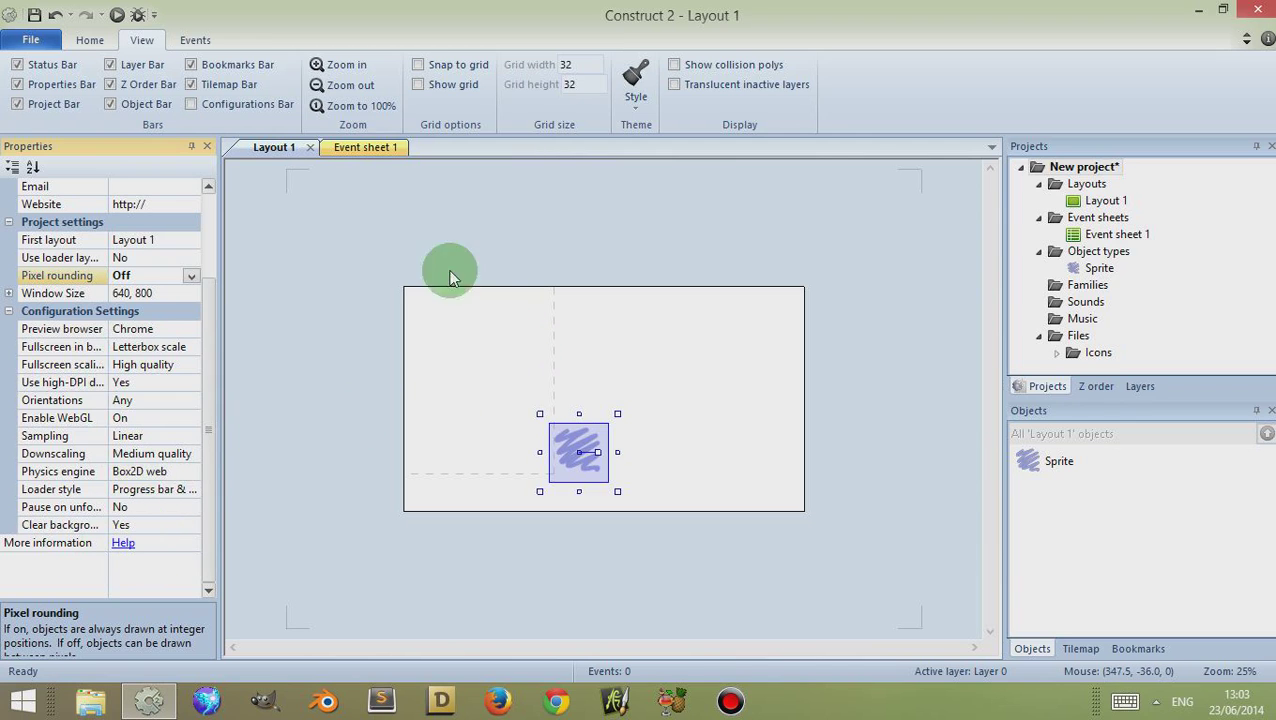
# - Add Layer 1 above Layer 0 in the Layers bar and compare both layers' properties
pyautogui.click(370, 362)
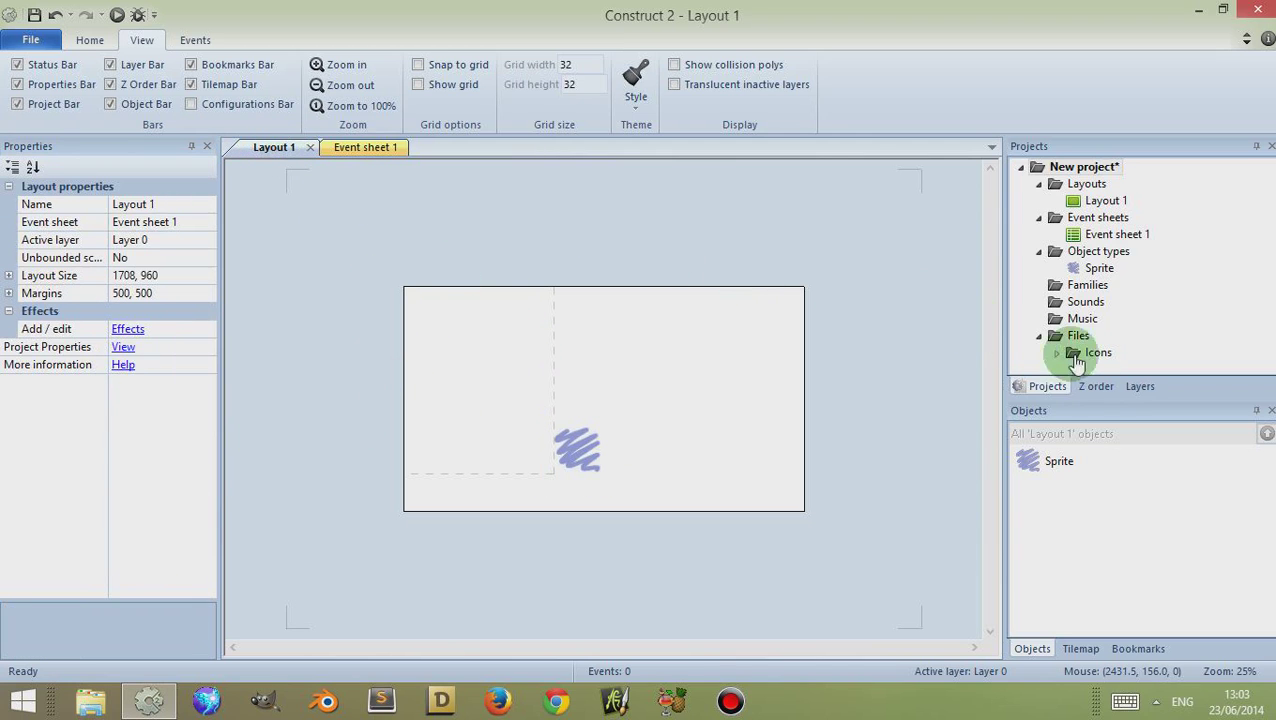
pyautogui.click(1141, 387)
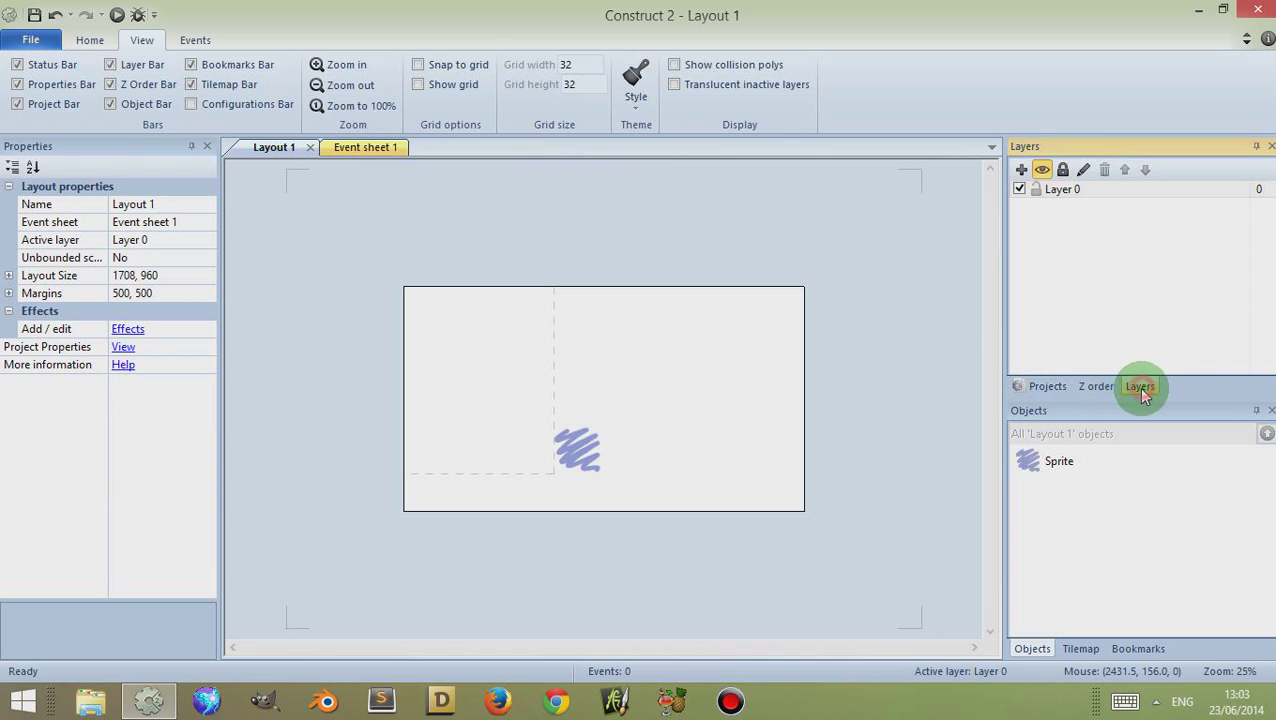
pyautogui.click(1054, 195)
pyautogui.click(1021, 169)
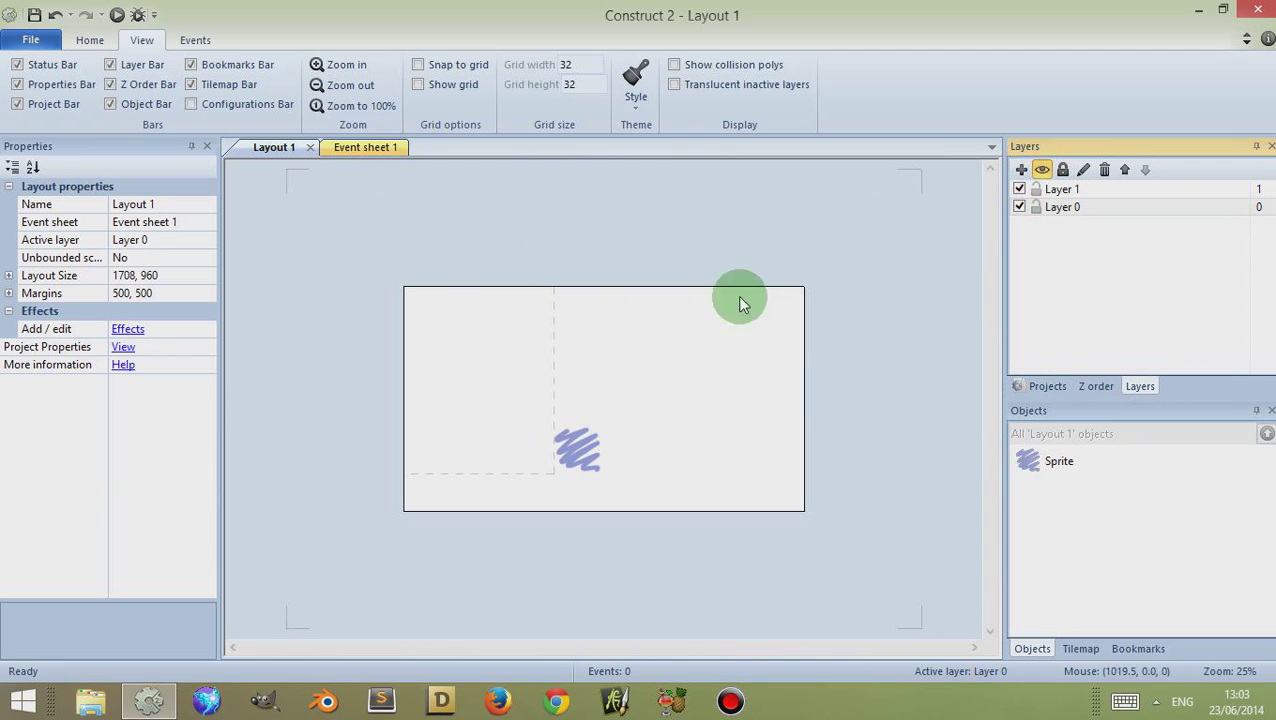
pyautogui.click(1062, 212)
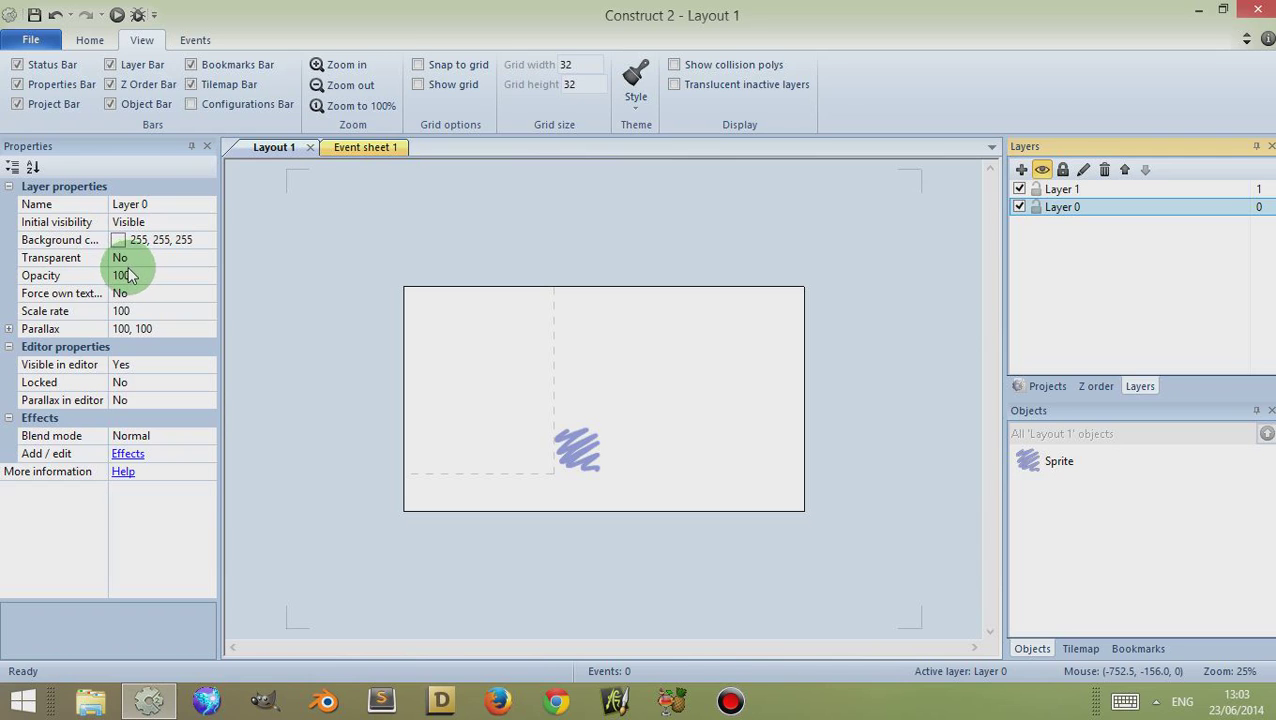
pyautogui.click(1071, 191)
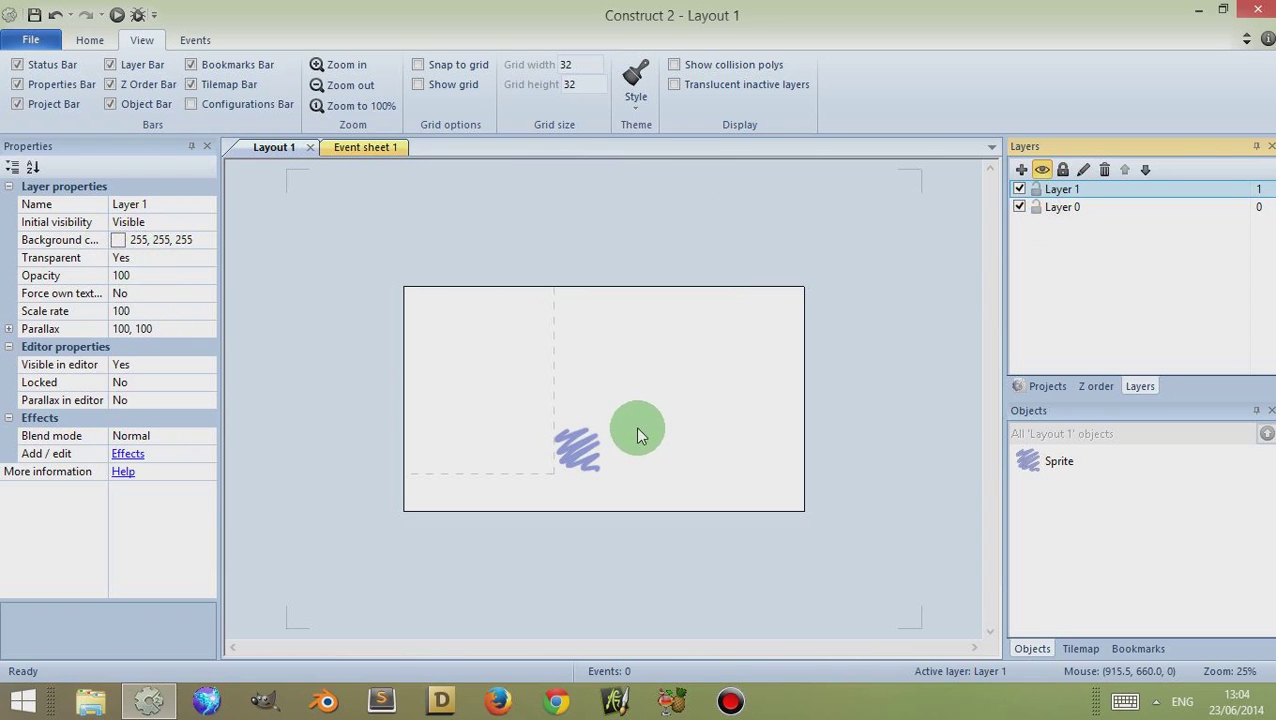
pyautogui.click(1063, 210)
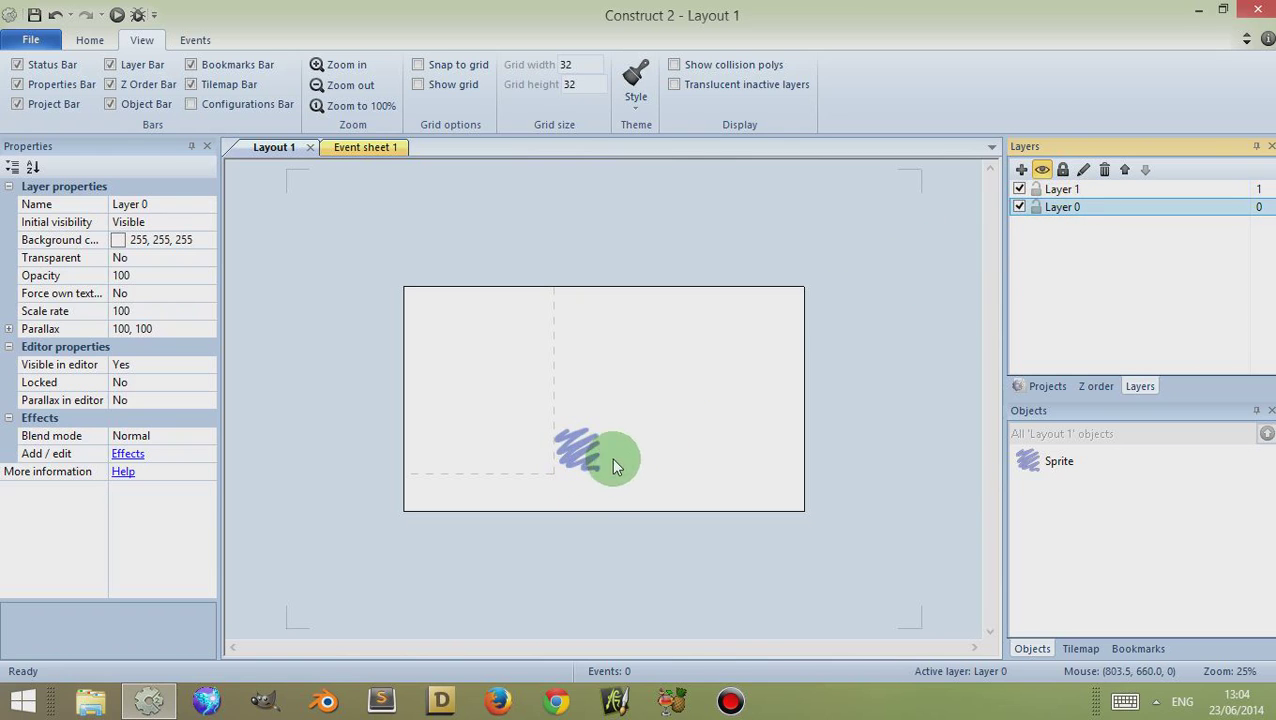
pyautogui.click(1057, 191)
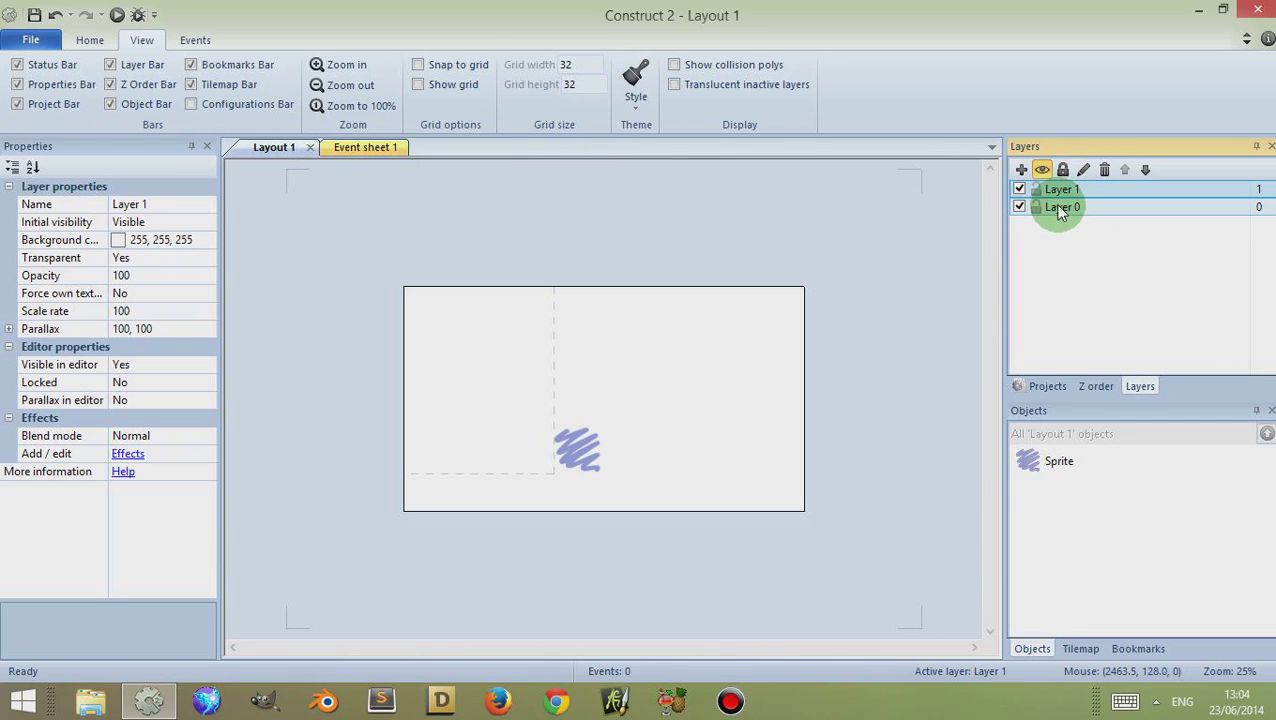
# - Make Layer 1 opaque with a magenta background and toggle its visibility
pyautogui.click(204, 262)
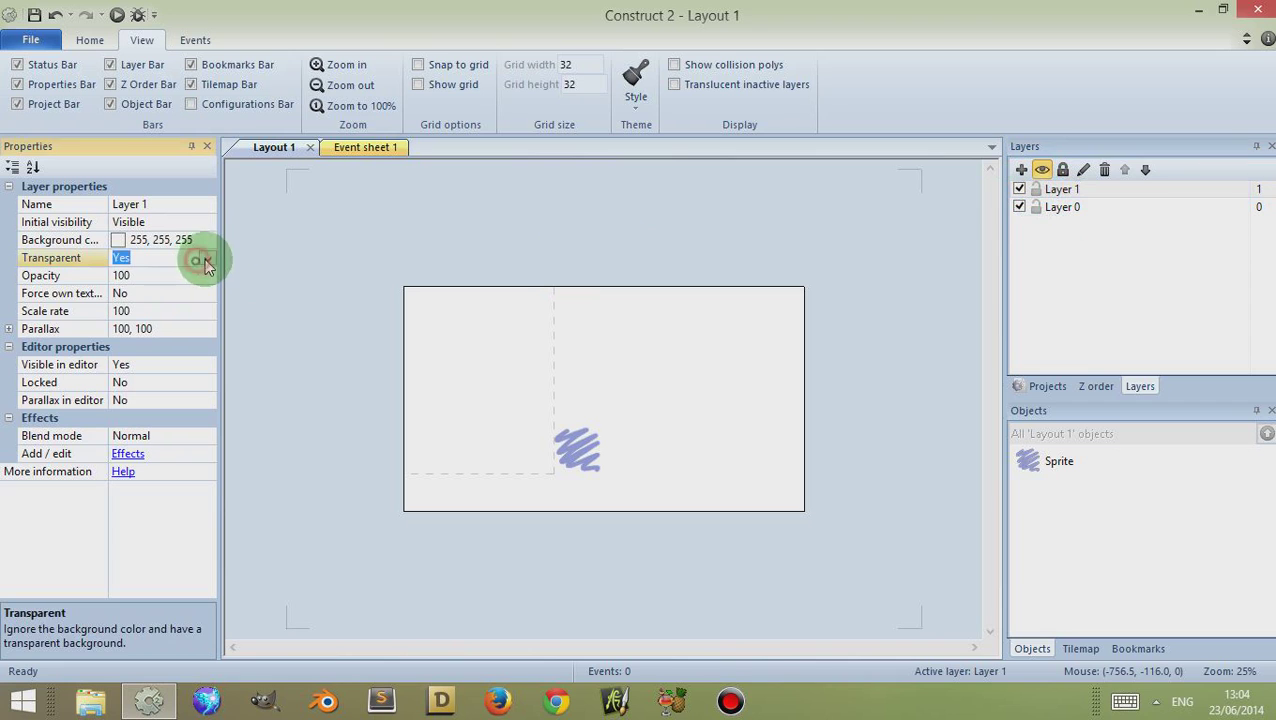
pyautogui.click(157, 290)
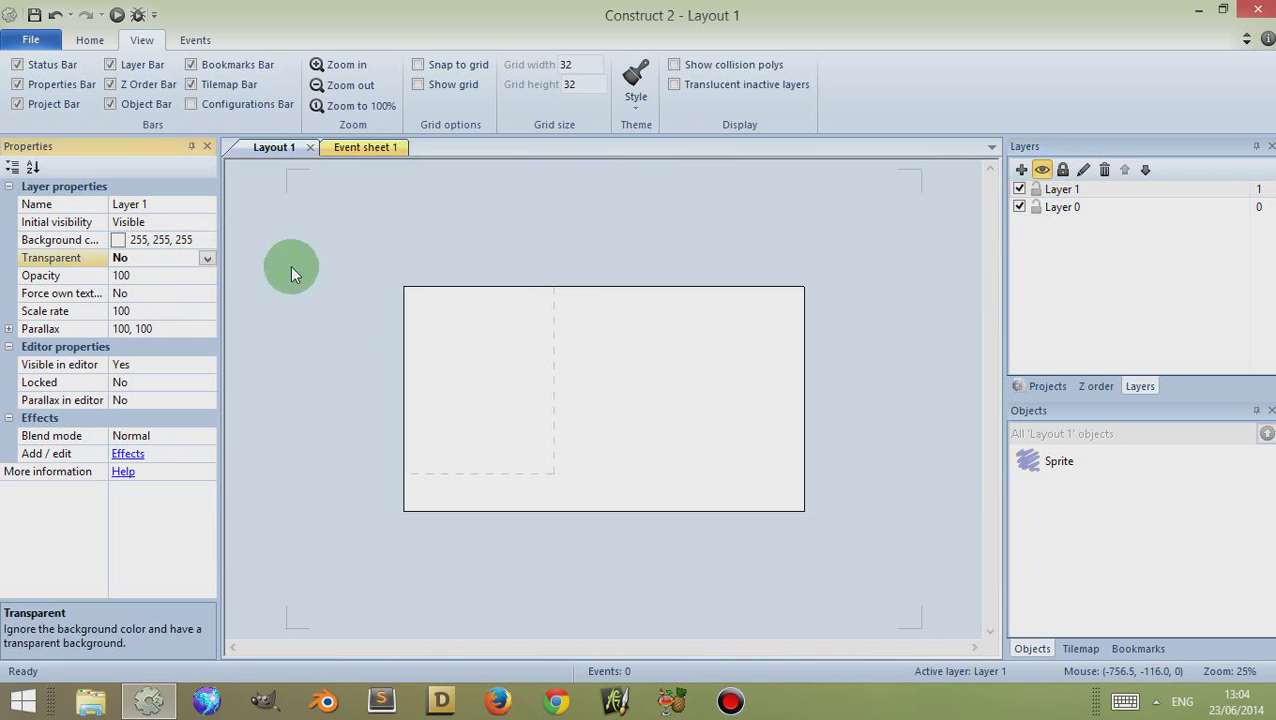
pyautogui.click(200, 245)
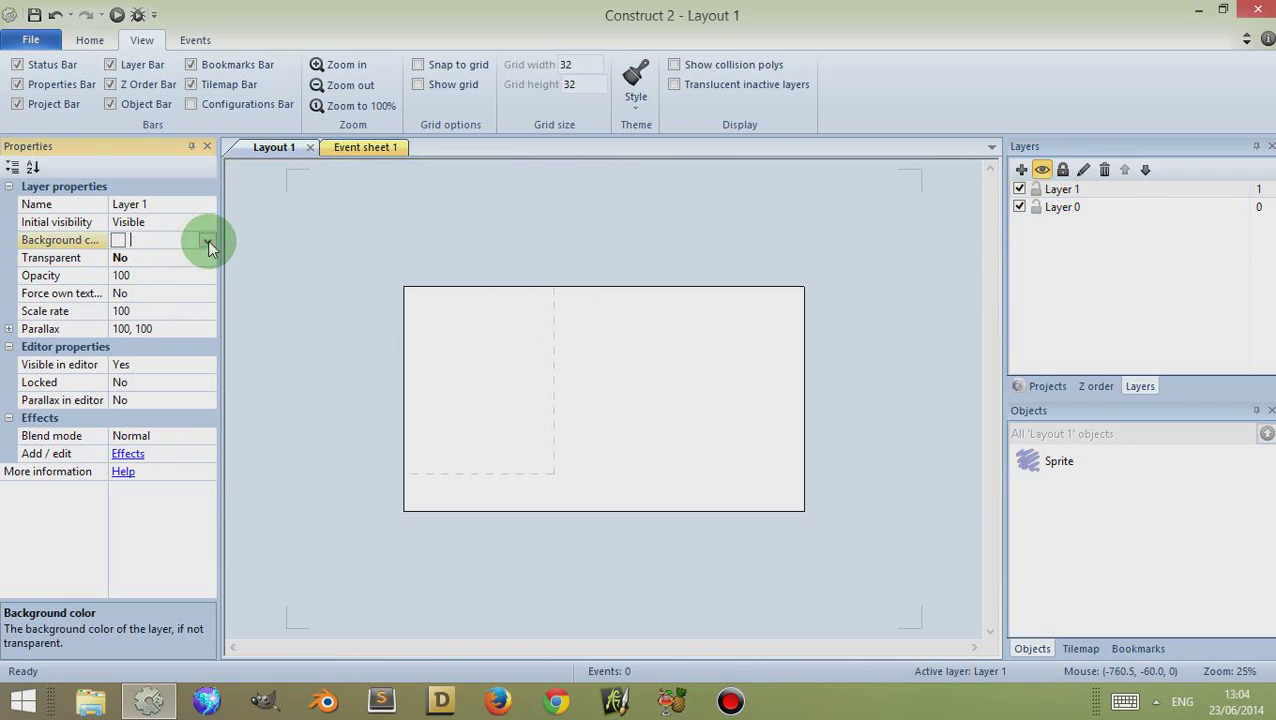
pyautogui.click(207, 240)
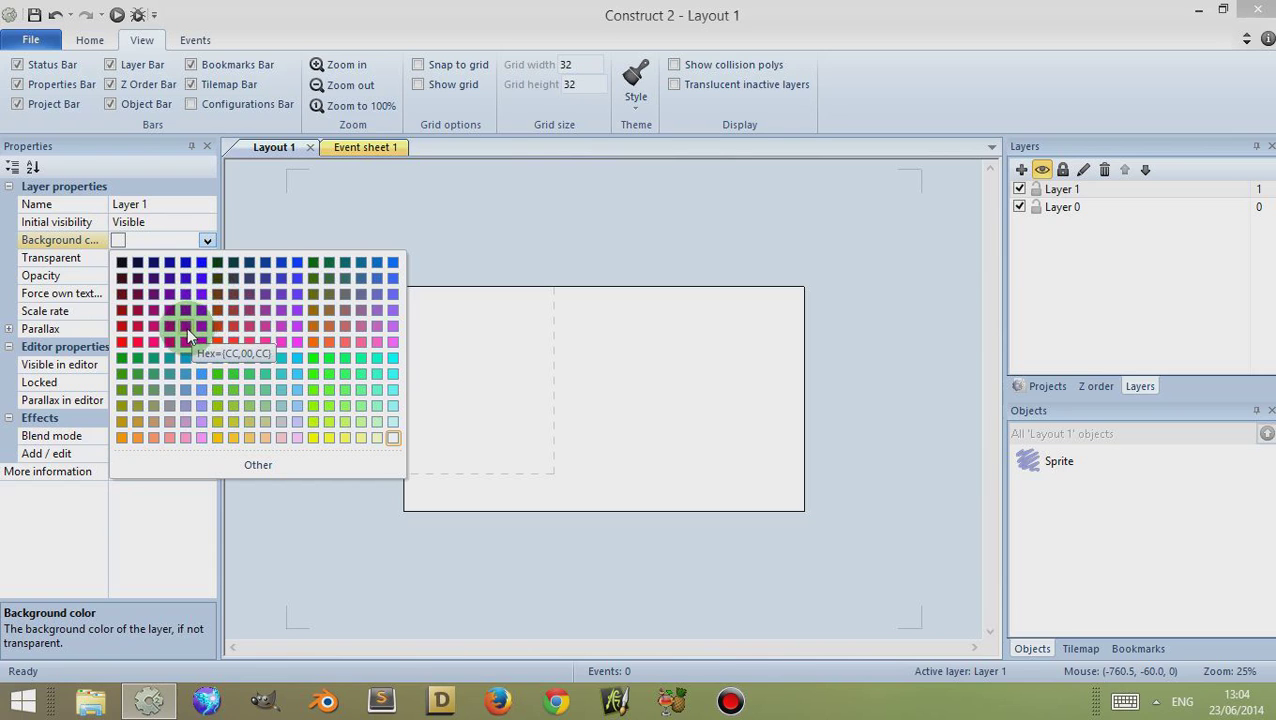
pyautogui.click(186, 328)
pyautogui.click(326, 380)
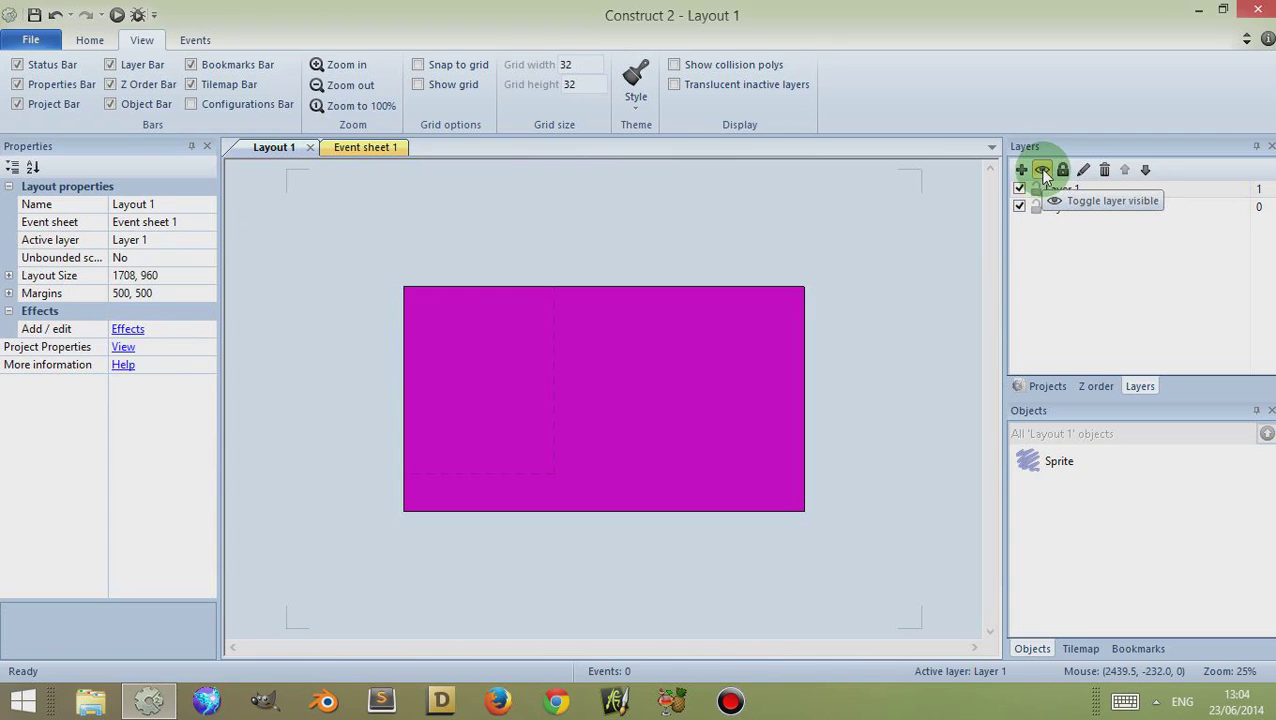
pyautogui.click(1043, 172)
pyautogui.click(1043, 171)
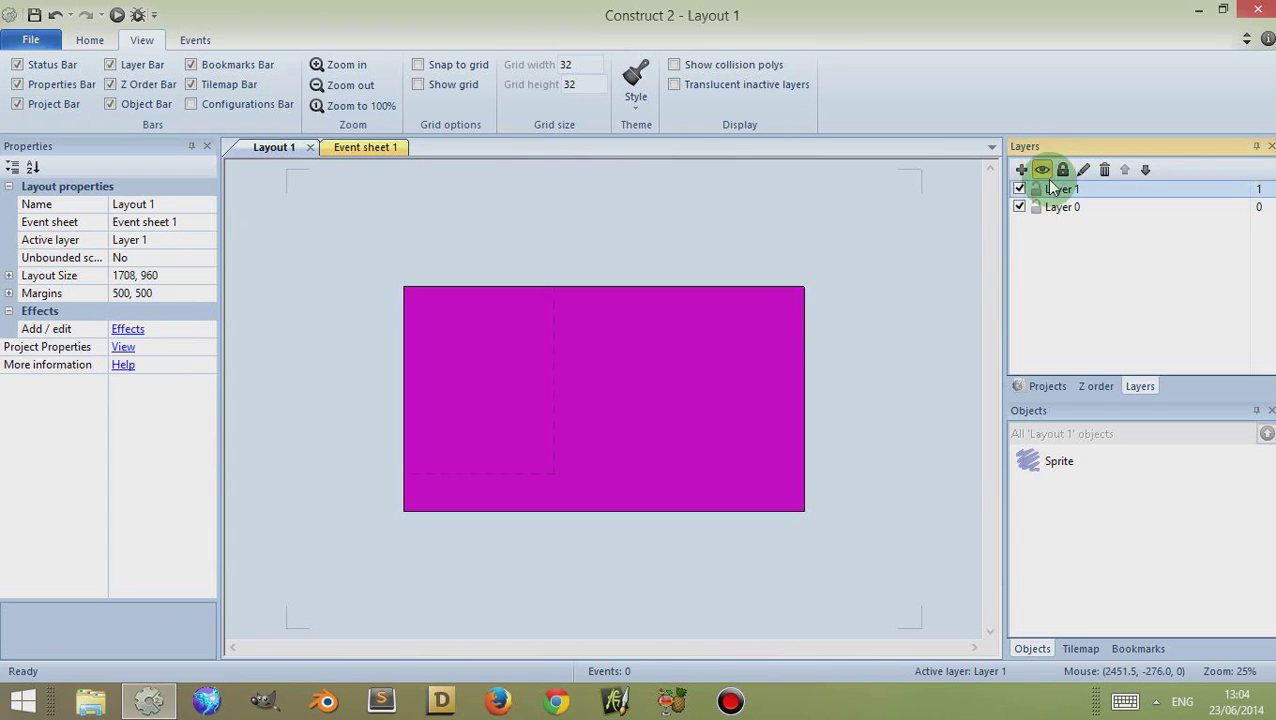
pyautogui.click(1043, 171)
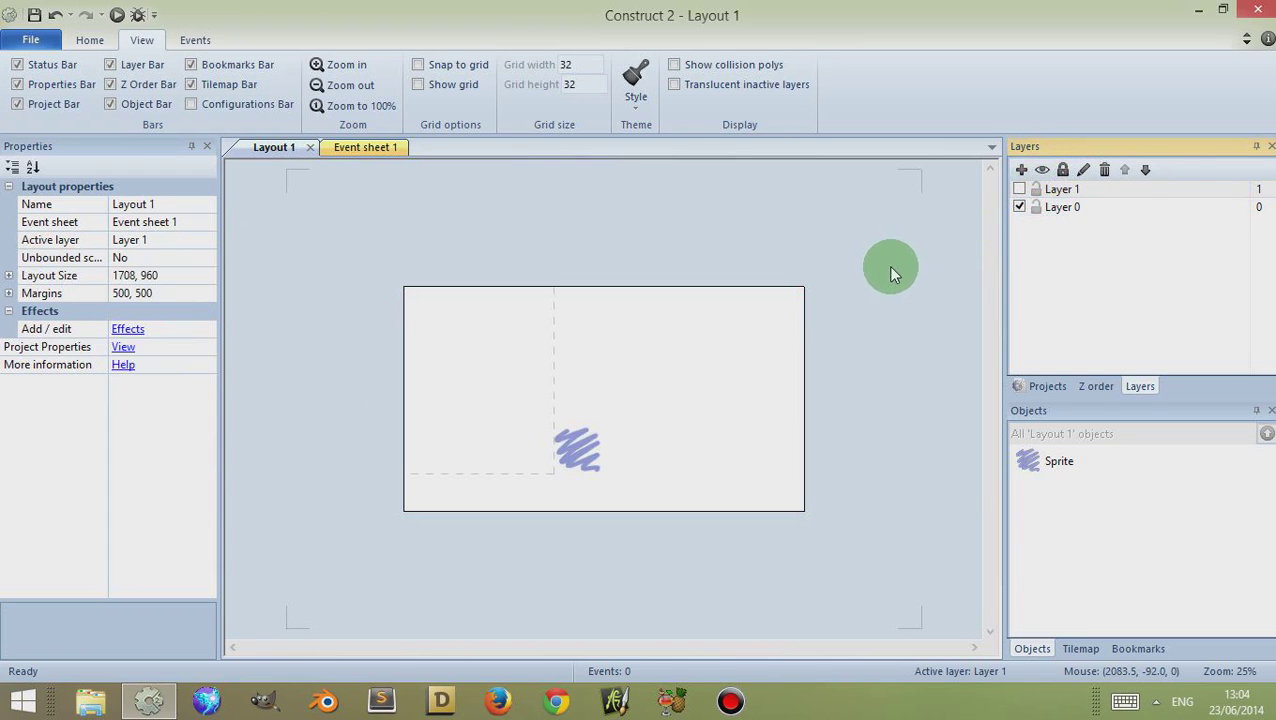
# - Delete Layer 1 so only Layer 0 with the scribble sprite remains
pyautogui.click(1061, 188)
pyautogui.click(1066, 190)
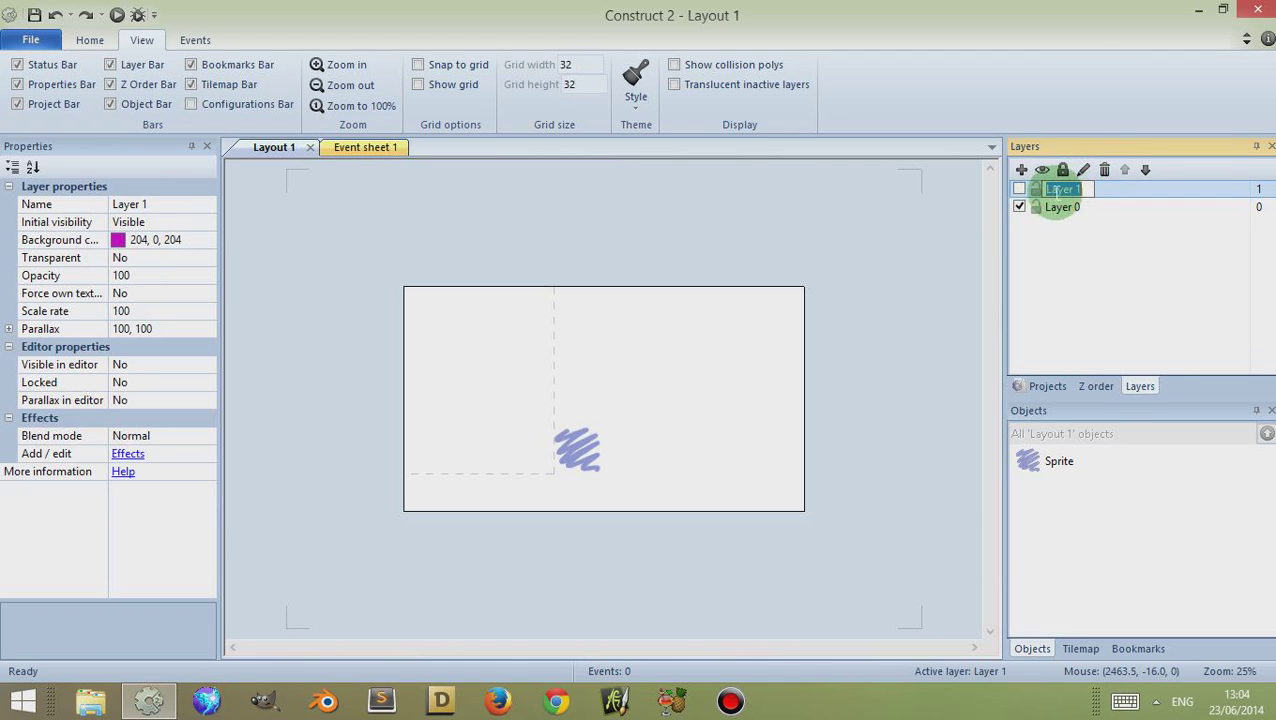
pyautogui.click(1060, 206)
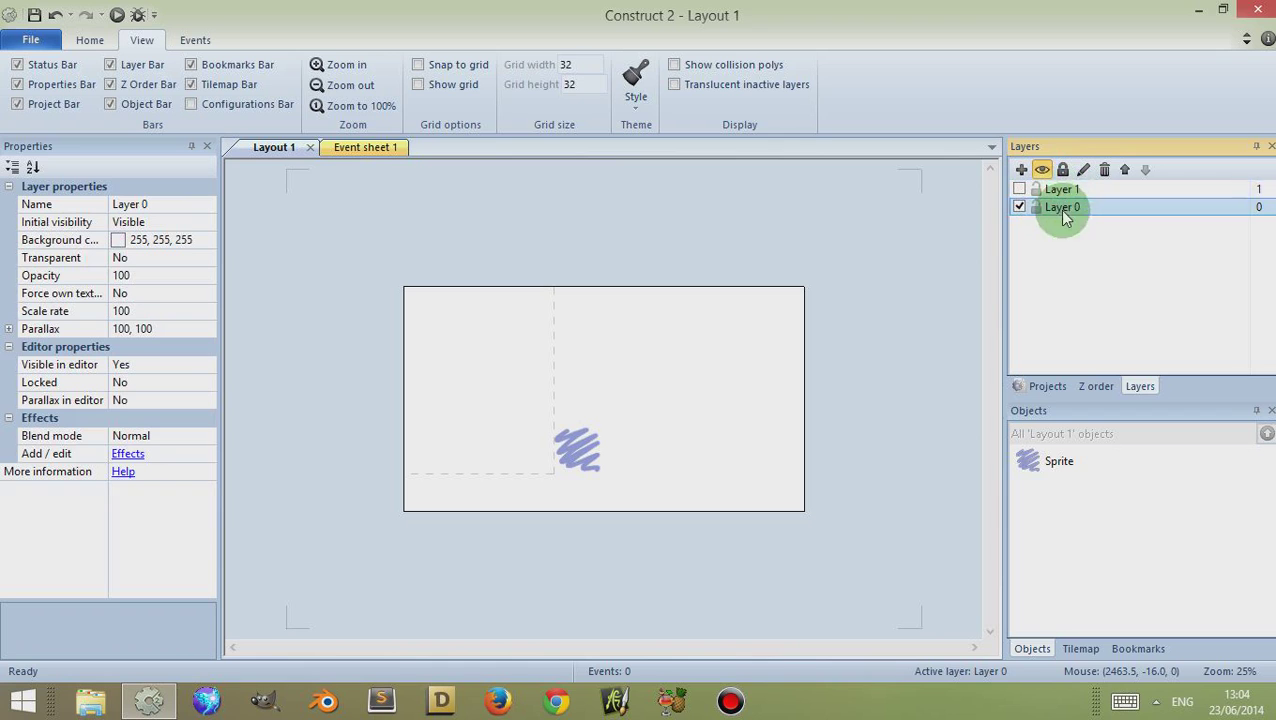
pyautogui.click(1060, 188)
pyautogui.rightClick(1058, 190)
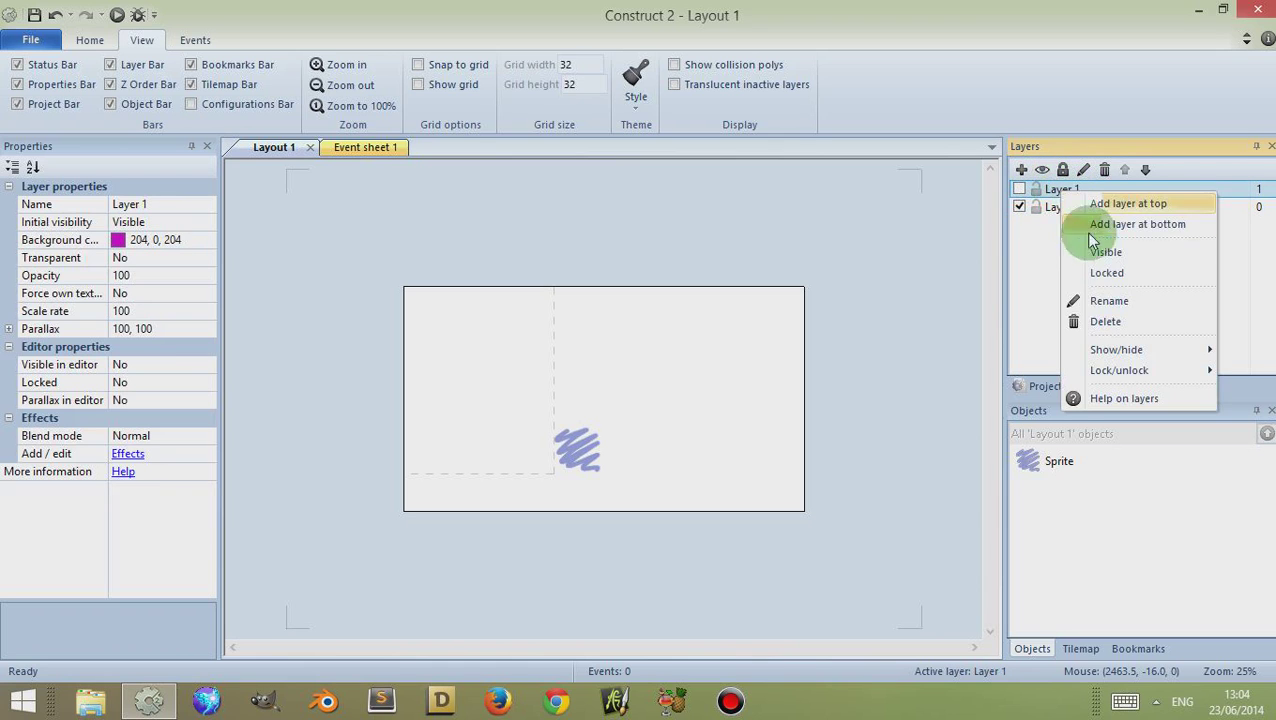
pyautogui.click(1106, 321)
pyautogui.click(445, 237)
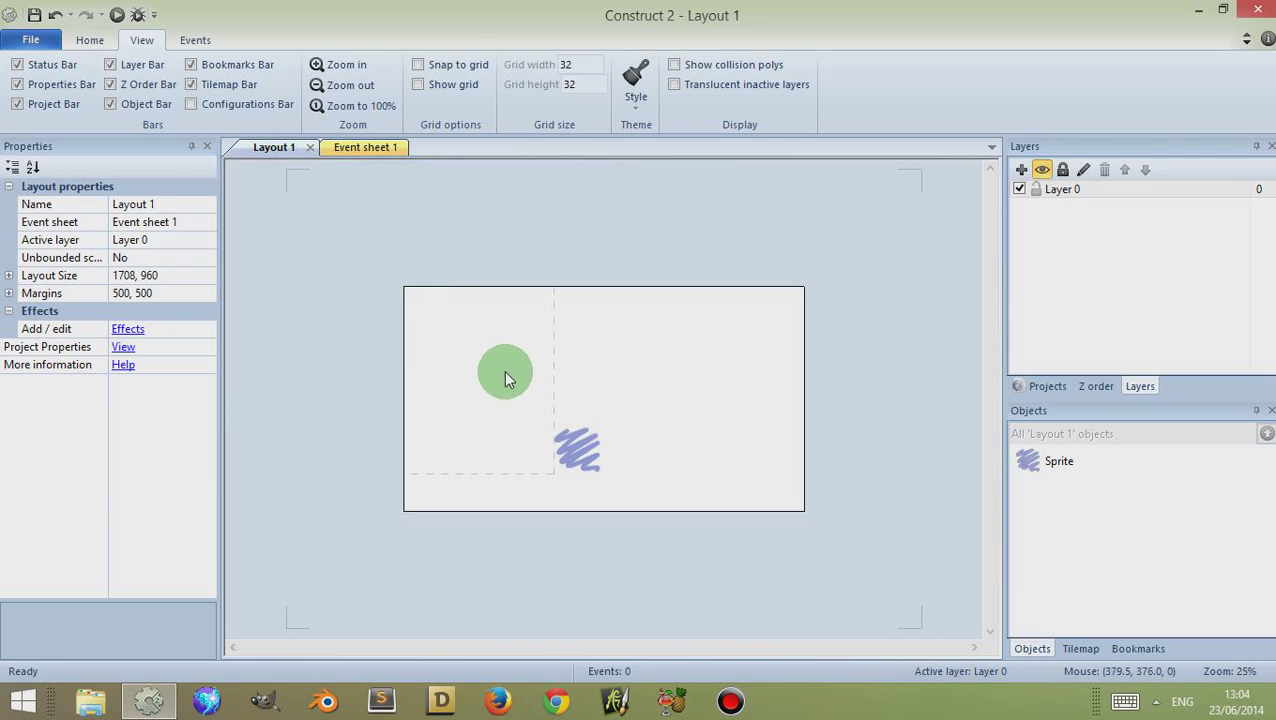
pyautogui.click(476, 364)
# - Insert a Tilemap using the recommended settings and drag it up to position 24, -184
pyautogui.rightClick(455, 351)
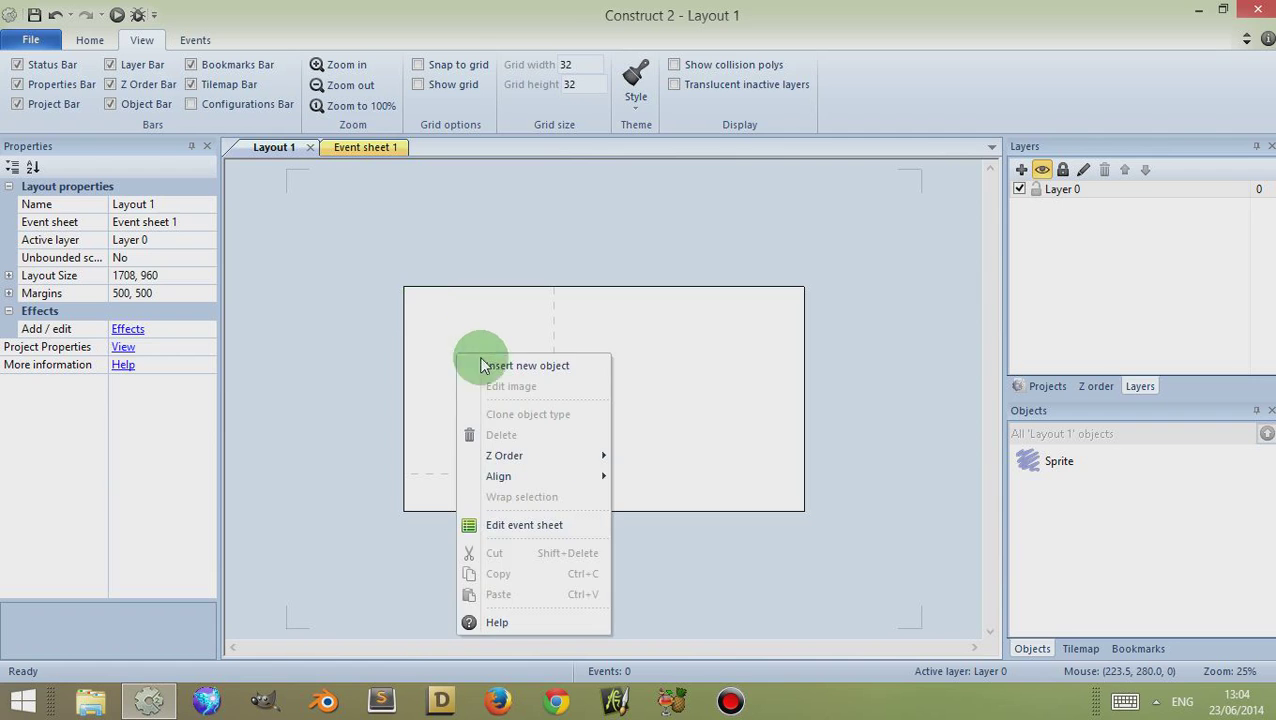
pyautogui.click(497, 364)
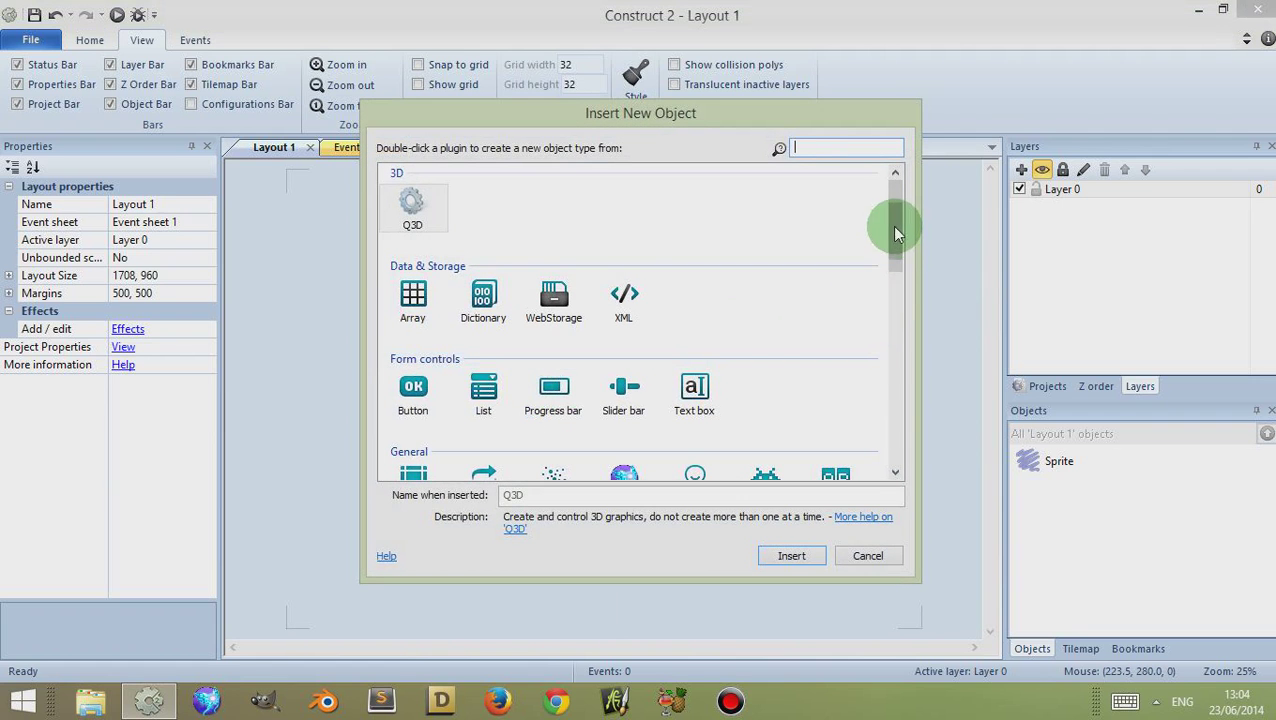
pyautogui.moveTo(891, 225); pyautogui.dragTo(898, 299)
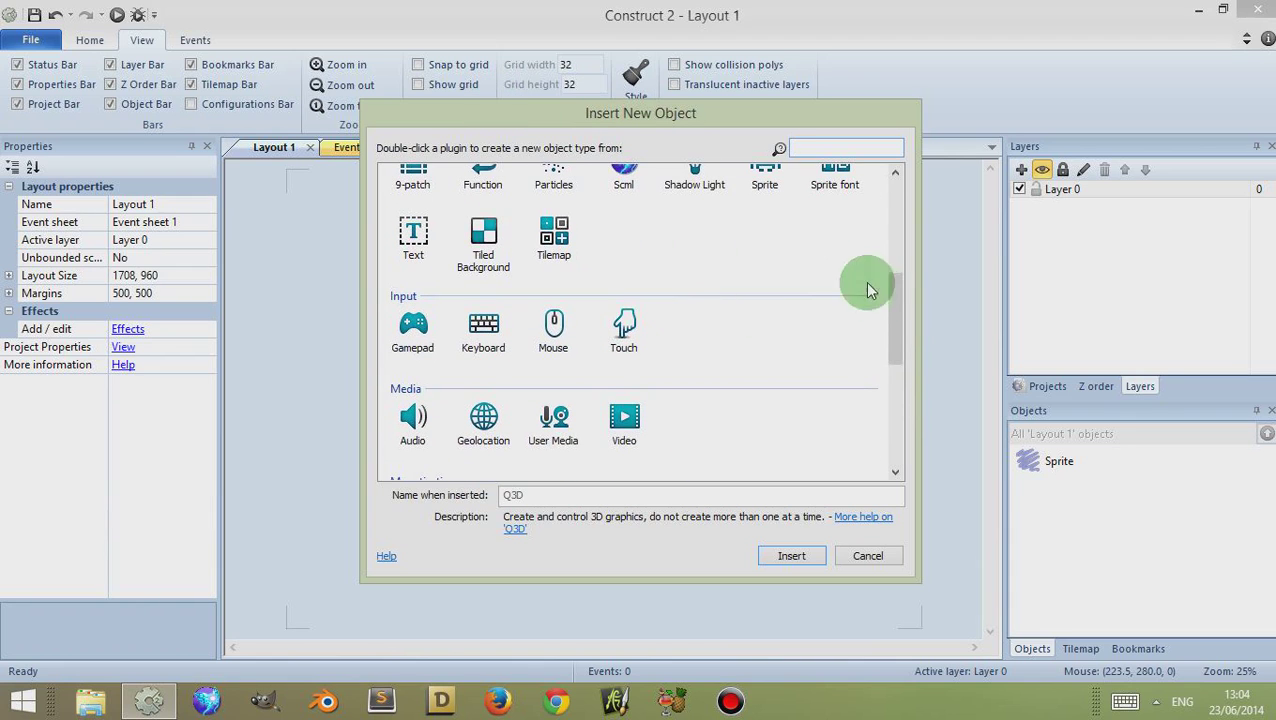
pyautogui.doubleClick(553, 240)
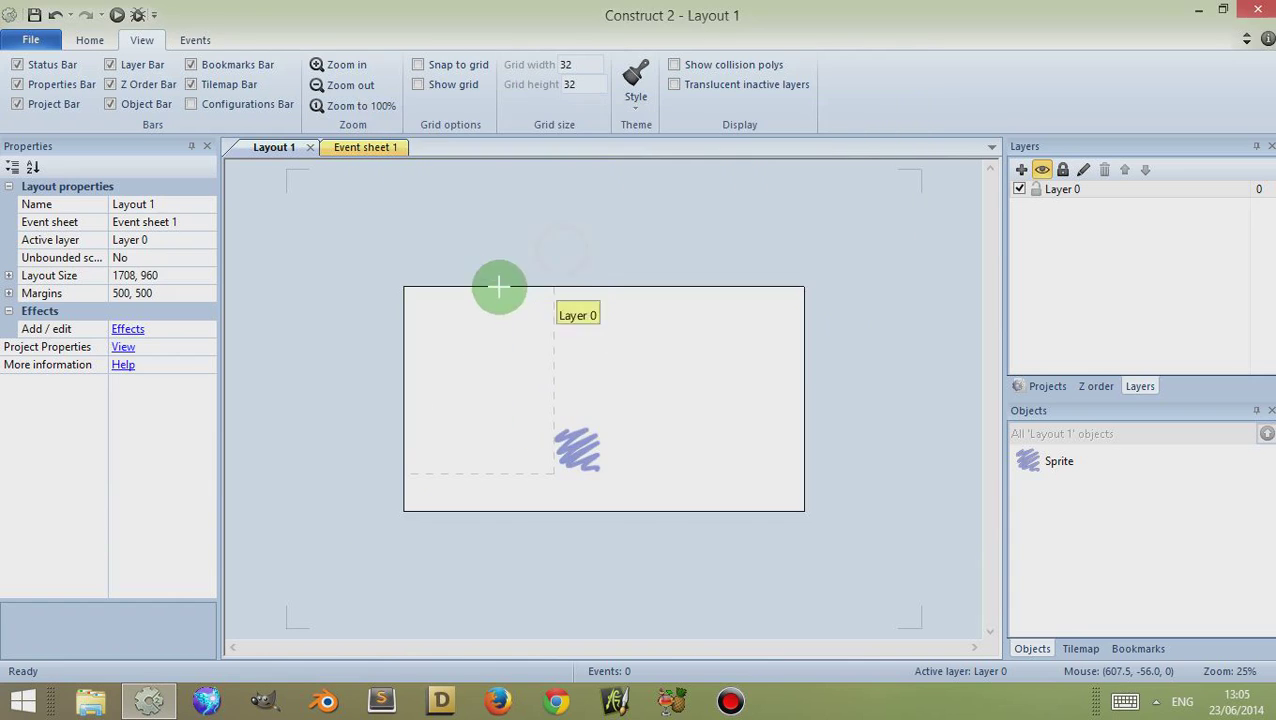
pyautogui.click(450, 305)
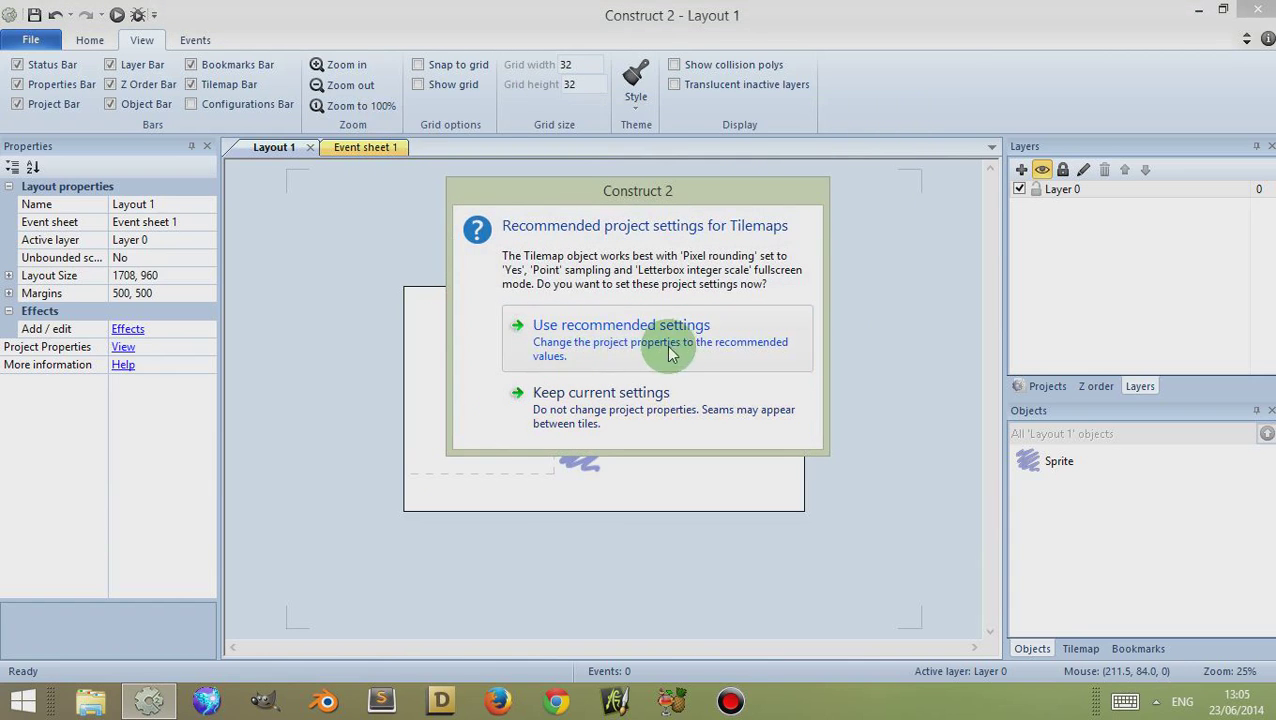
pyautogui.click(560, 345)
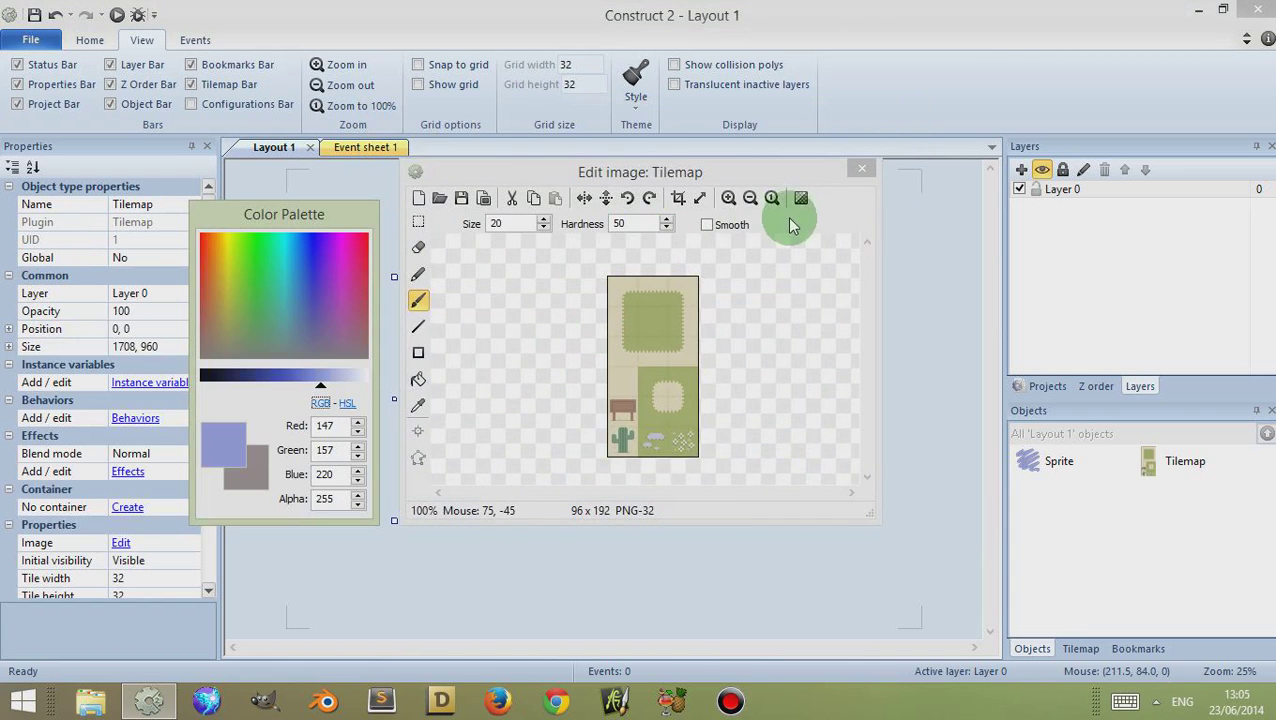
pyautogui.click(861, 168)
pyautogui.moveTo(616, 316); pyautogui.dragTo(830, 348)
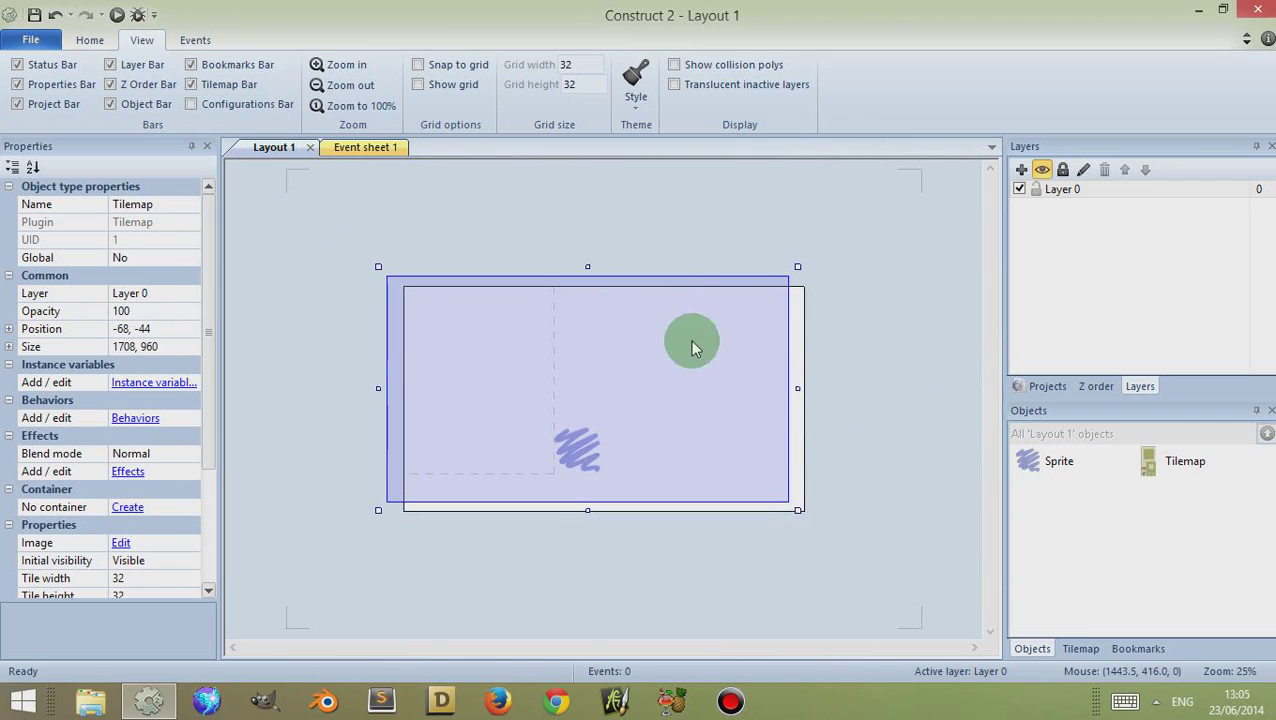
pyautogui.moveTo(615, 353); pyautogui.dragTo(657, 308)
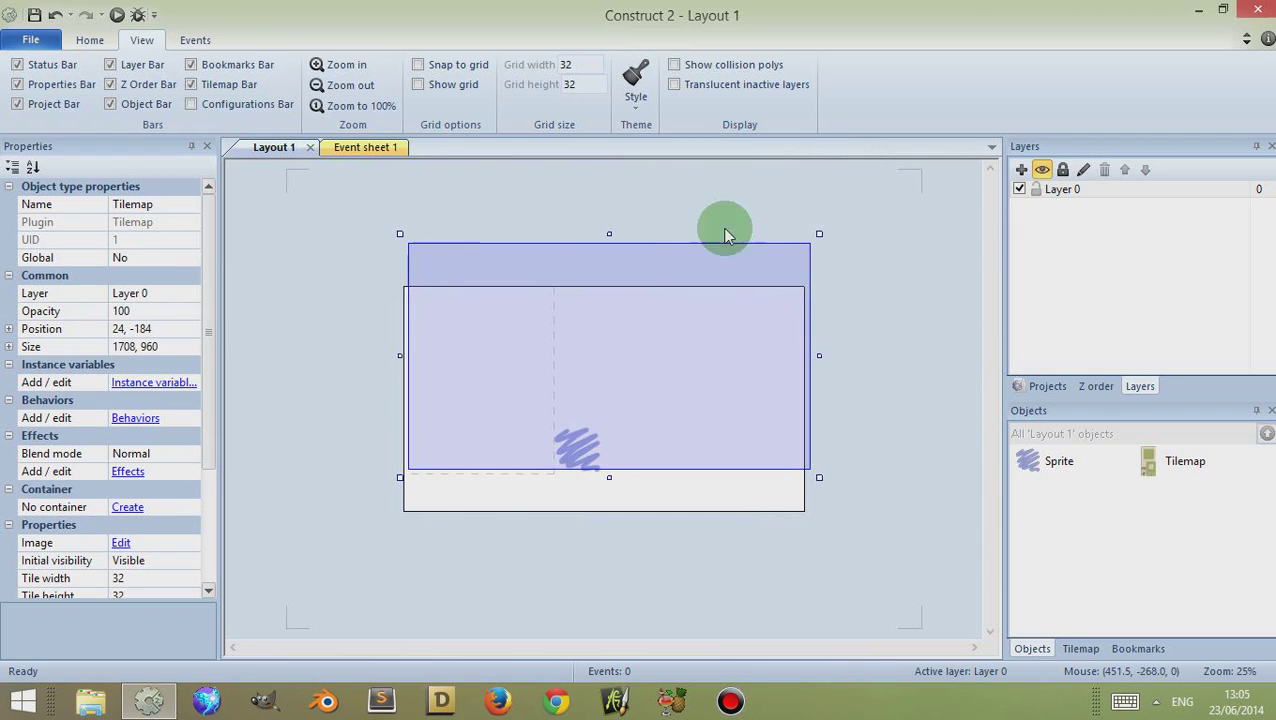
# - Paint a winding freehand path of the top-left tile across the tilemap
pyautogui.click(1082, 650)
pyautogui.click(1027, 461)
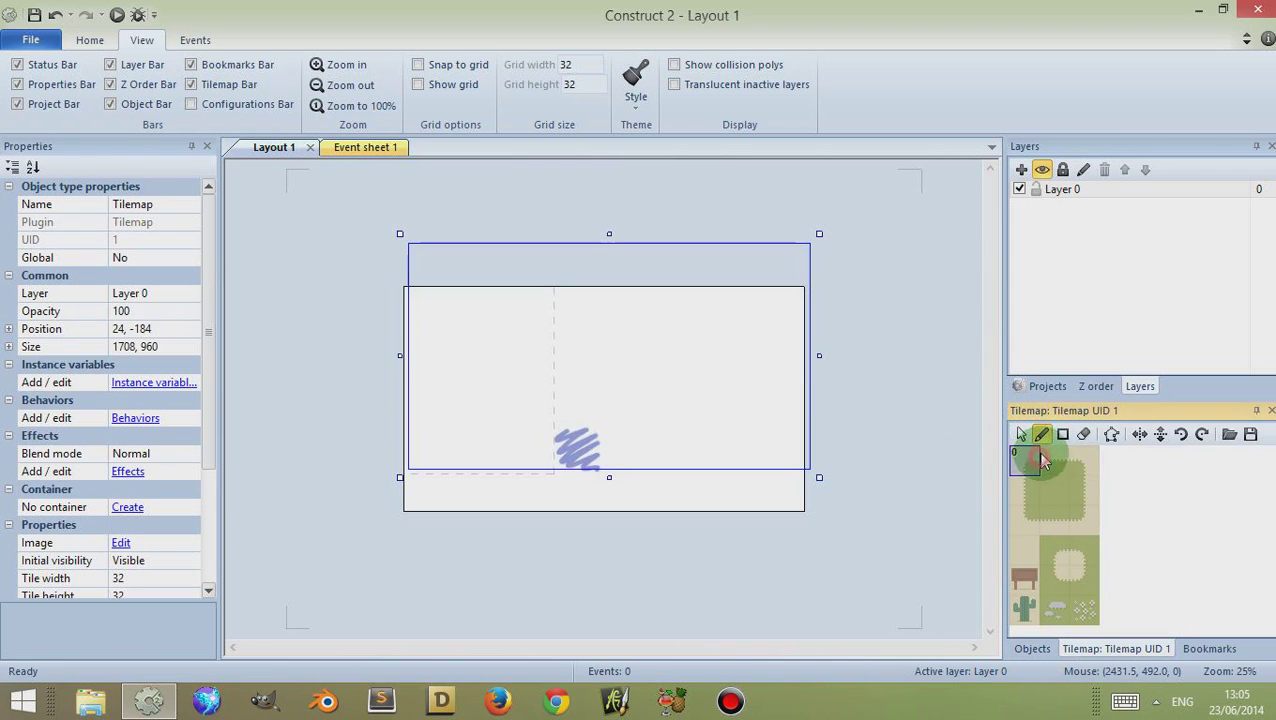
pyautogui.moveTo(591, 303)
pyautogui.mouseDown()
pyautogui.moveTo(598, 365)
pyautogui.moveTo(607, 350)
pyautogui.moveTo(584, 436)
pyautogui.moveTo(950, 468)
pyautogui.mouseUp()
# - Switch back to selecting and drag the tilemap right to 288, -184
pyautogui.click(1020, 434)
pyautogui.click(719, 455)
pyautogui.click(638, 507)
pyautogui.click(625, 360)
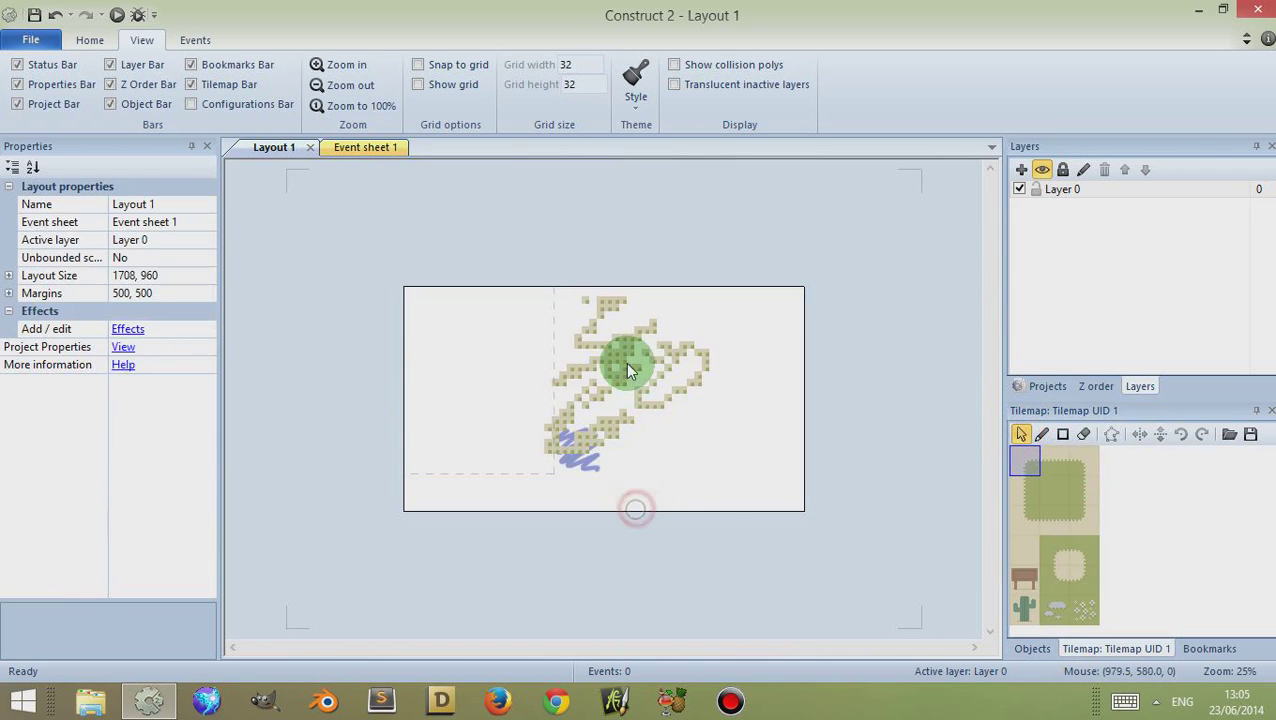
pyautogui.doubleClick(628, 360)
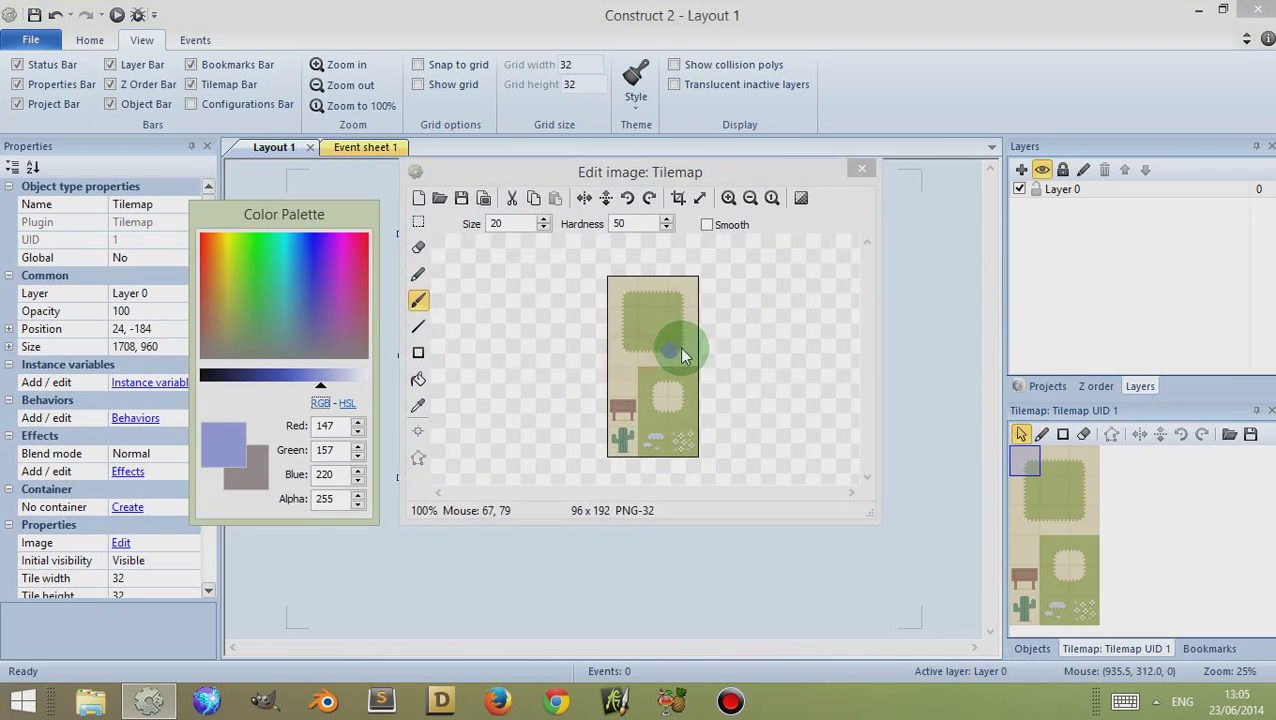
pyautogui.click(858, 173)
pyautogui.moveTo(645, 325); pyautogui.dragTo(703, 318)
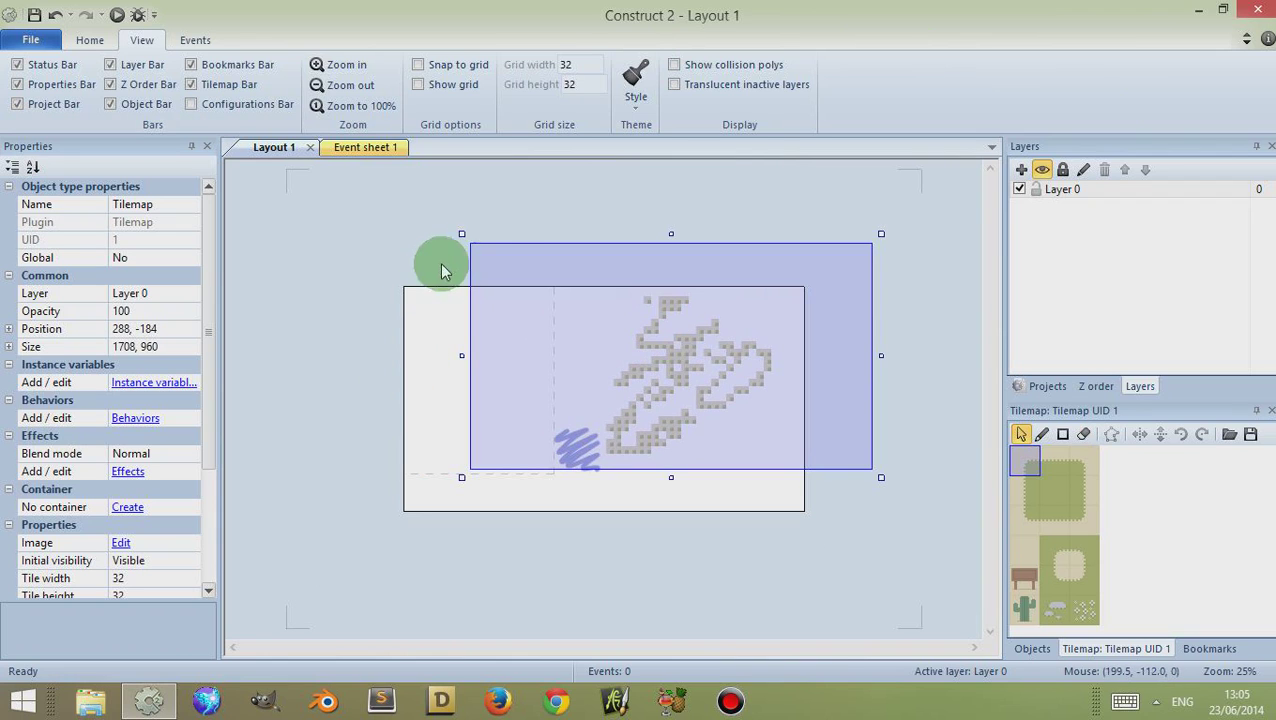
# - Drag the painted tilemap up, left and back down until it rests at 240, -428
pyautogui.moveTo(597, 348); pyautogui.dragTo(584, 318)
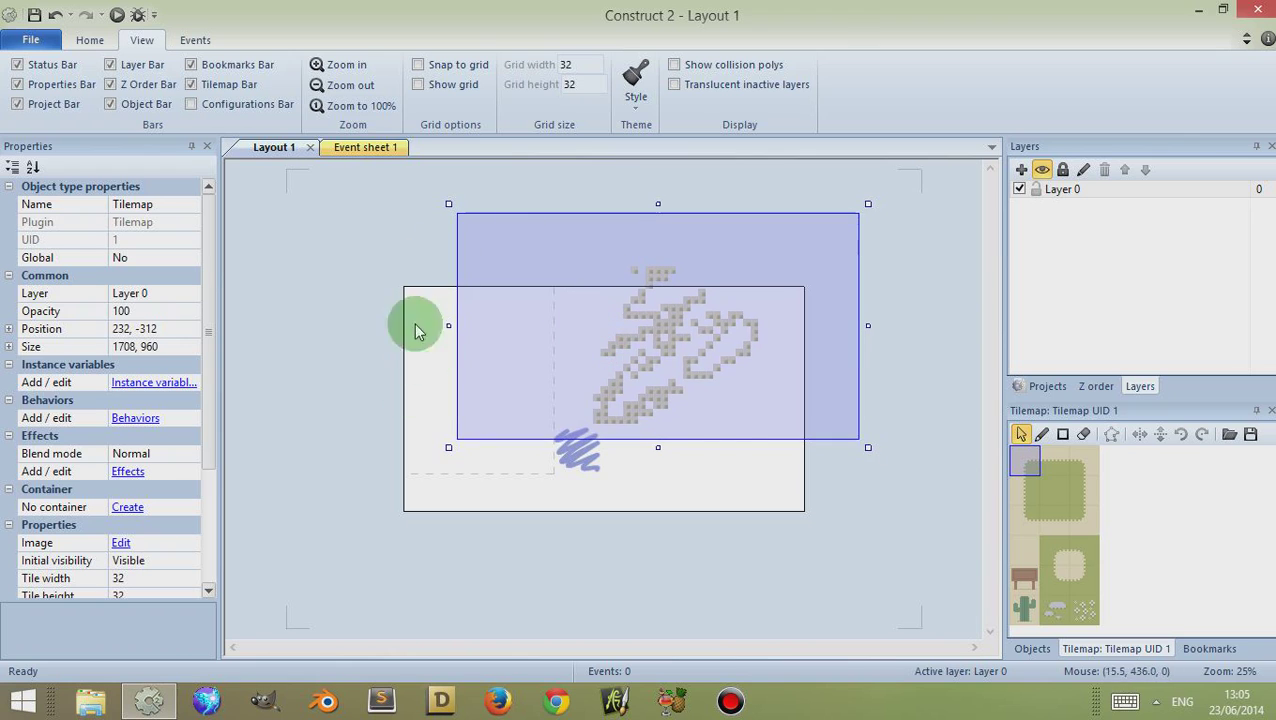
pyautogui.click(380, 403)
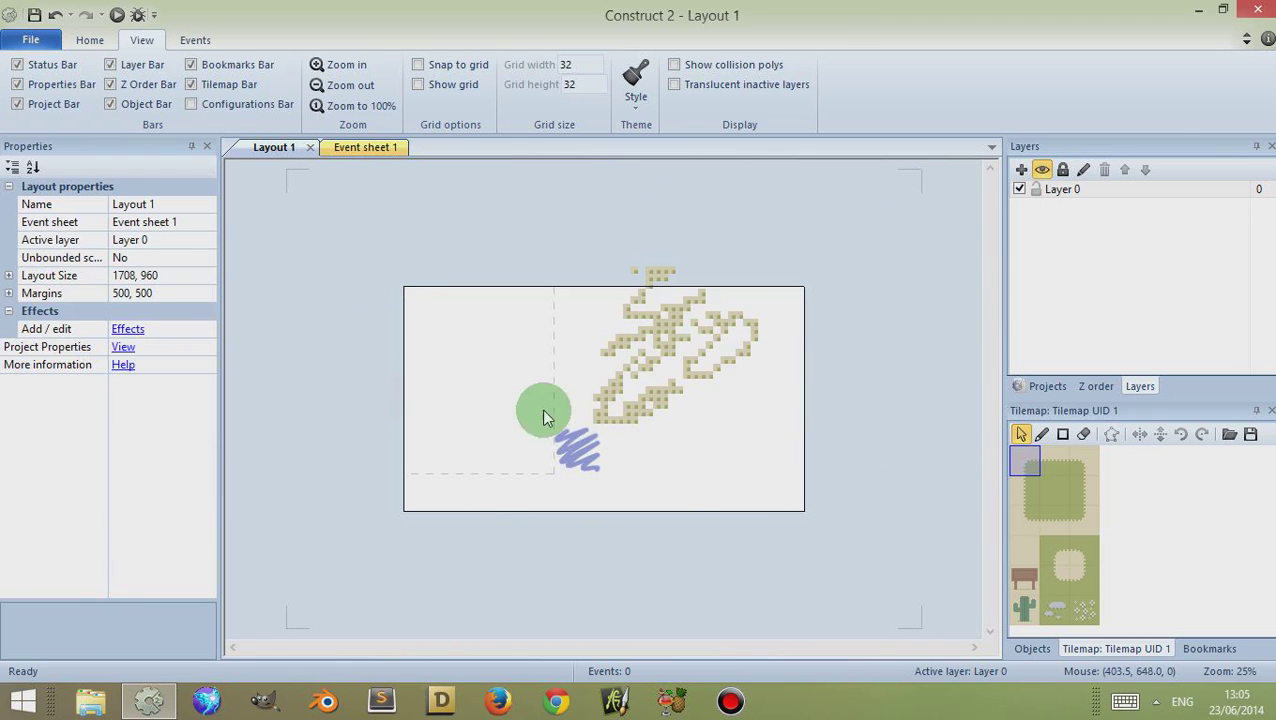
pyautogui.moveTo(646, 341); pyautogui.dragTo(598, 325)
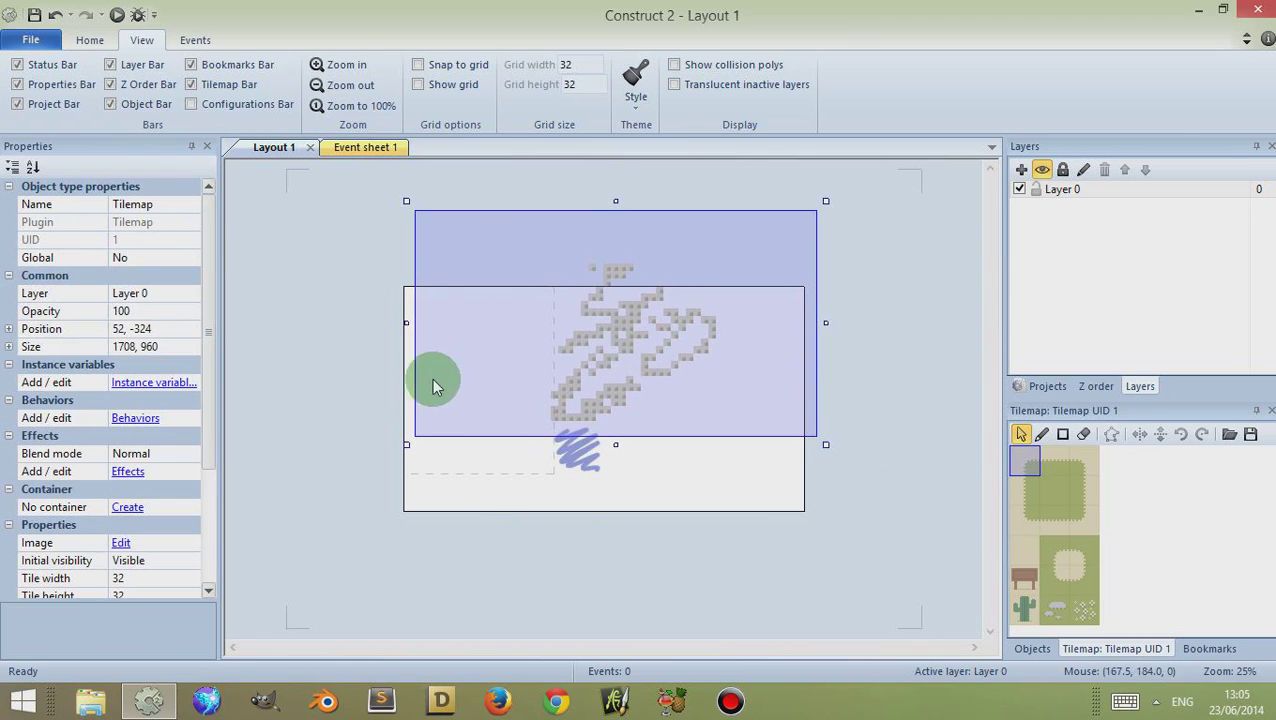
pyautogui.click(360, 421)
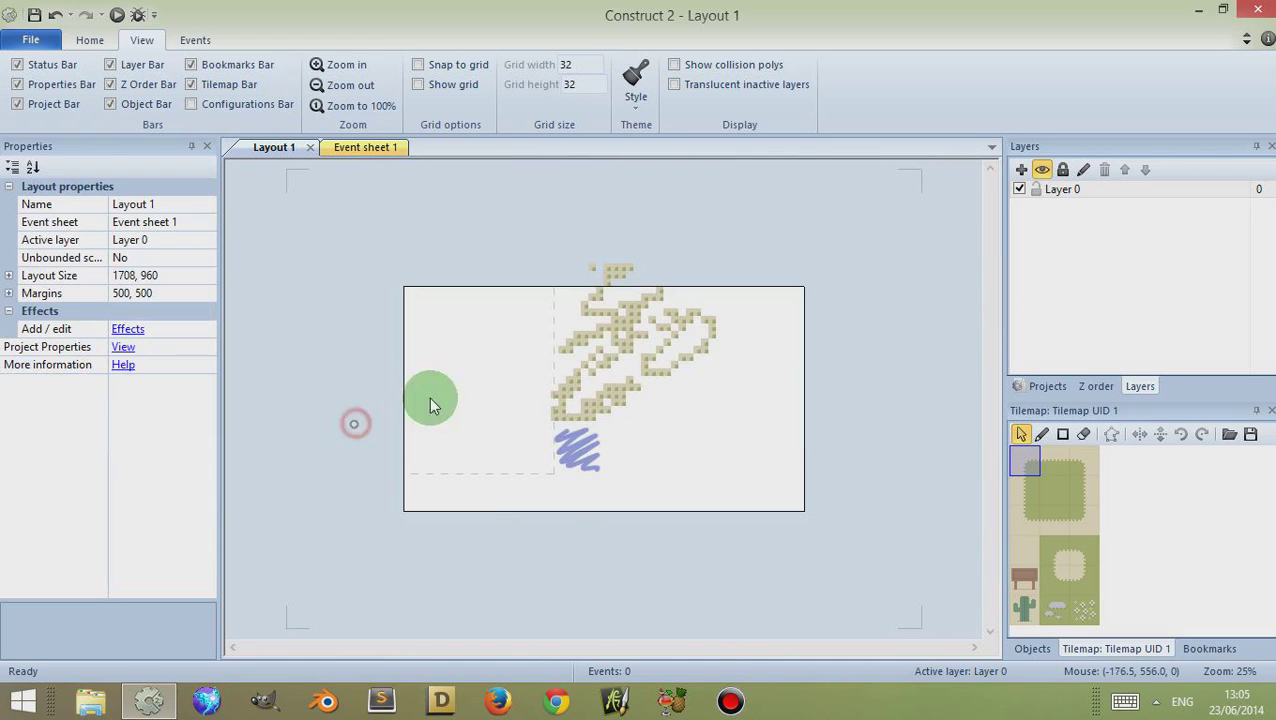
pyautogui.moveTo(617, 336); pyautogui.dragTo(643, 343)
pyautogui.click(343, 431)
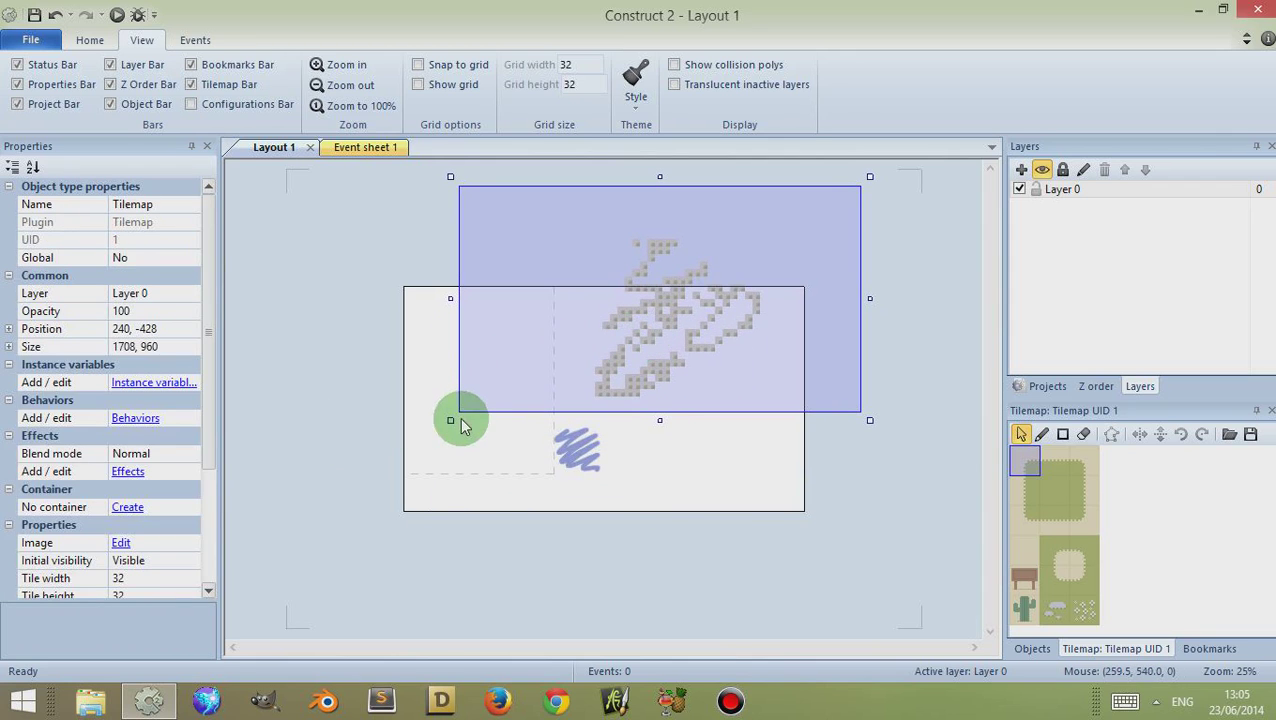
pyautogui.click(364, 390)
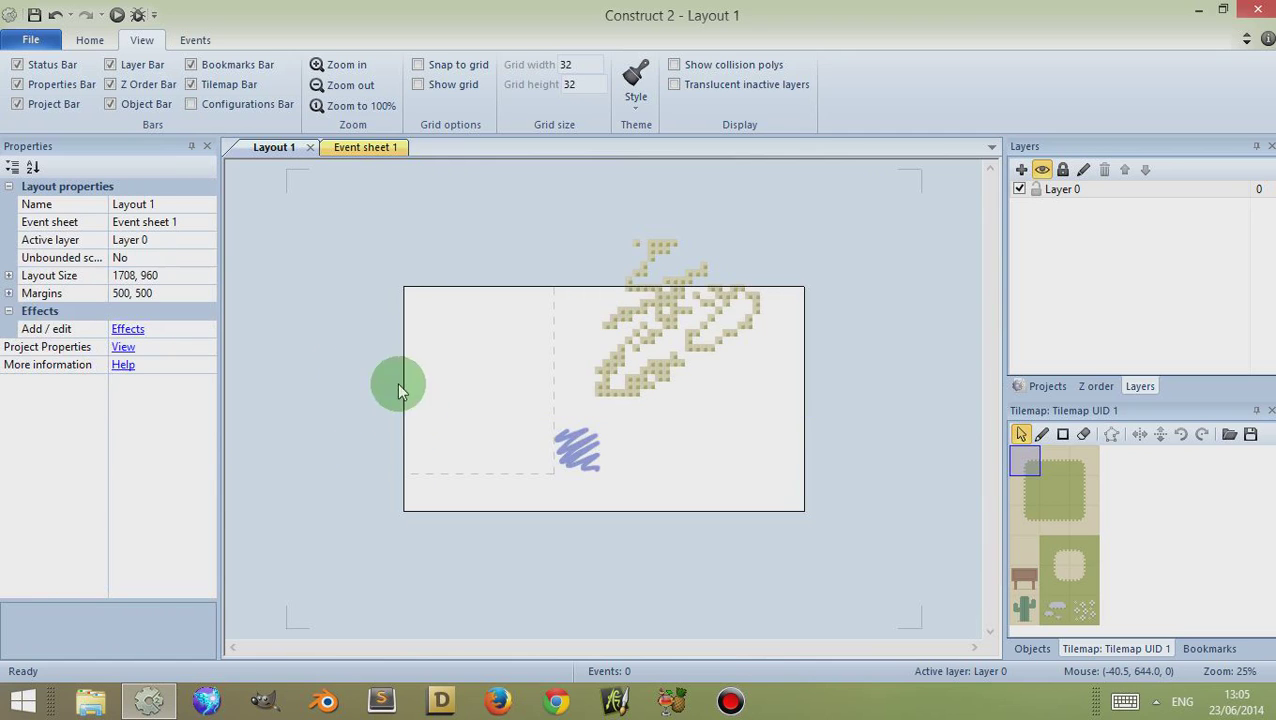
# - Move the blue scribble sprite to the layout's lower left at 164, 640
pyautogui.moveTo(572, 447); pyautogui.dragTo(437, 433)
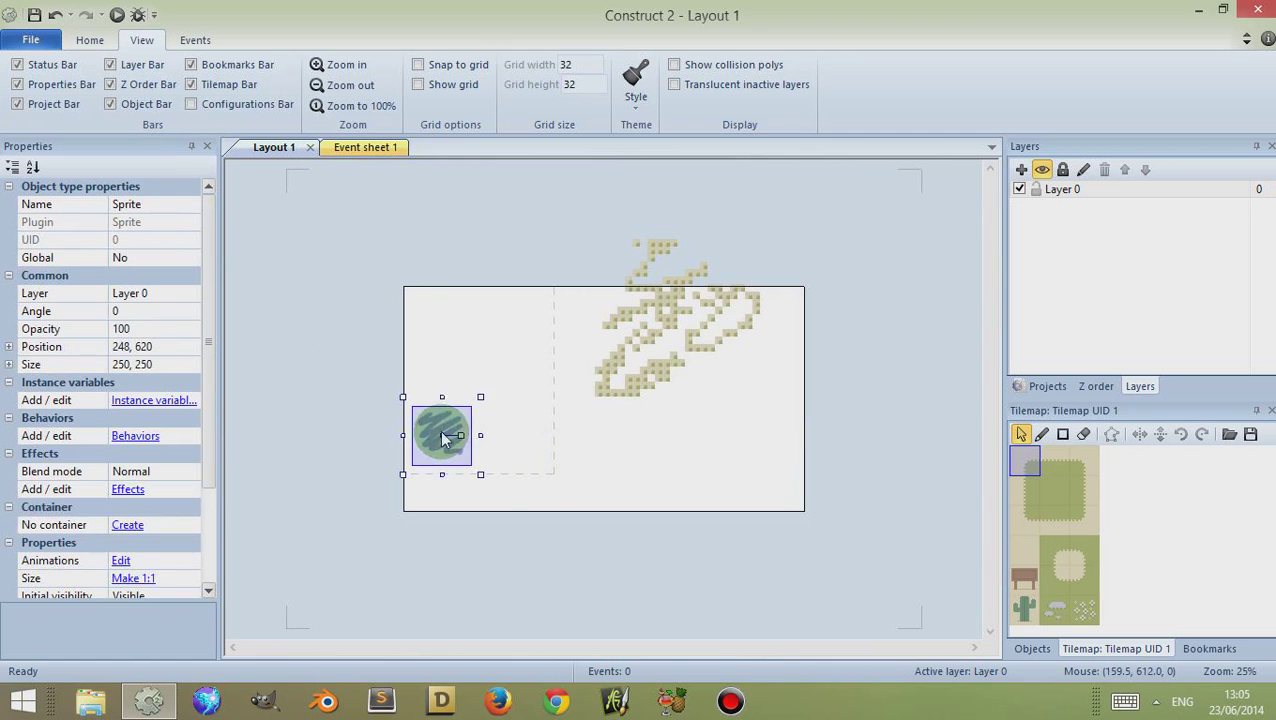
pyautogui.click(390, 374)
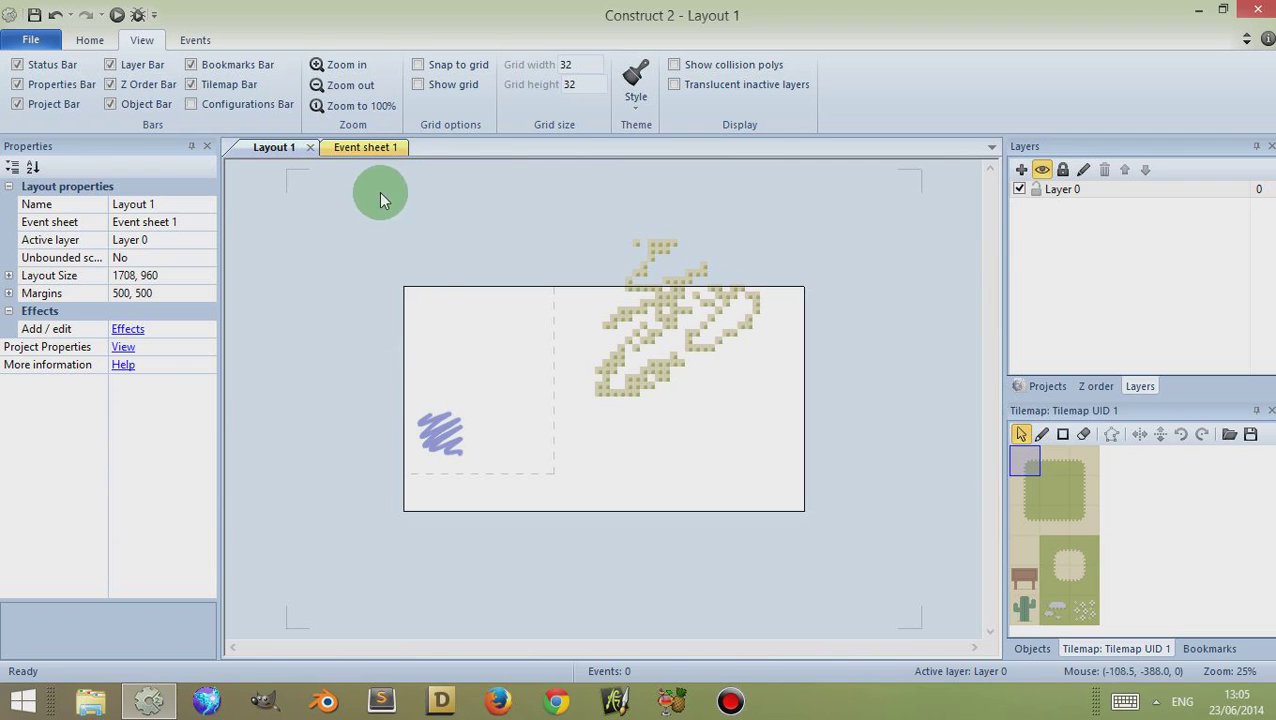
pyautogui.click(478, 414)
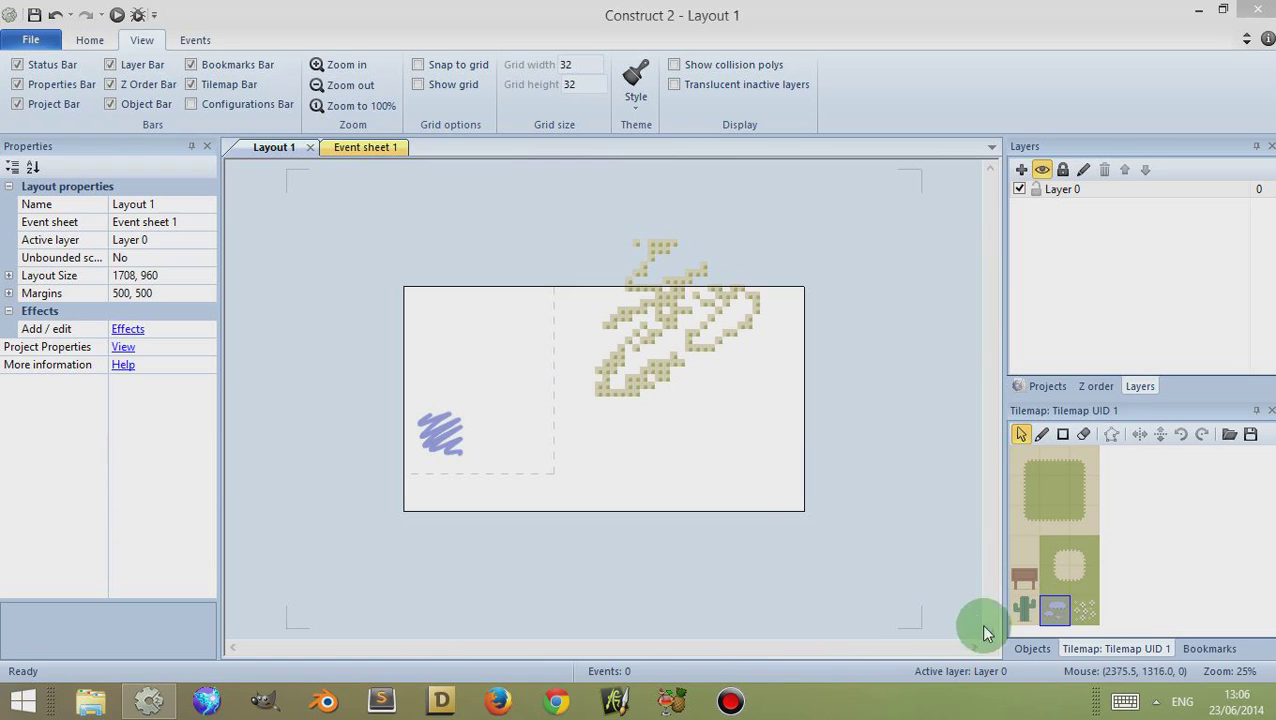
pyautogui.click(1031, 648)
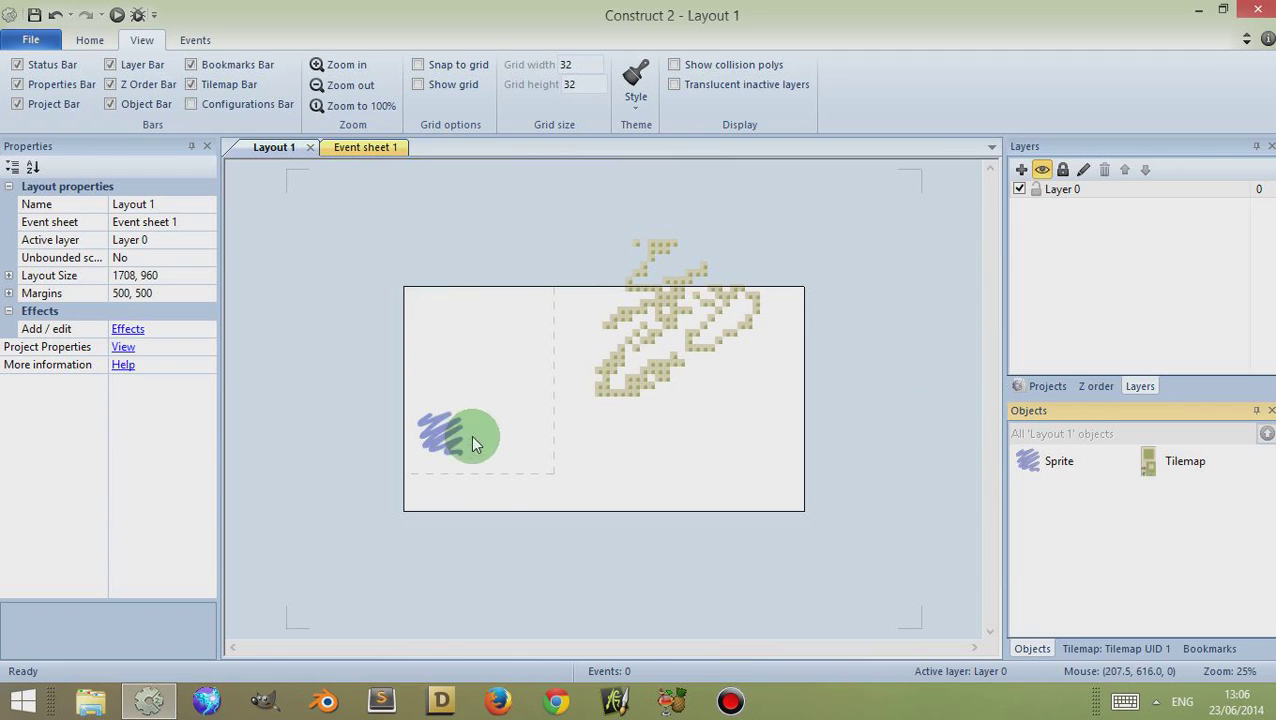
# - Set the scribble sprite's Global property to Yes
pyautogui.click(445, 445)
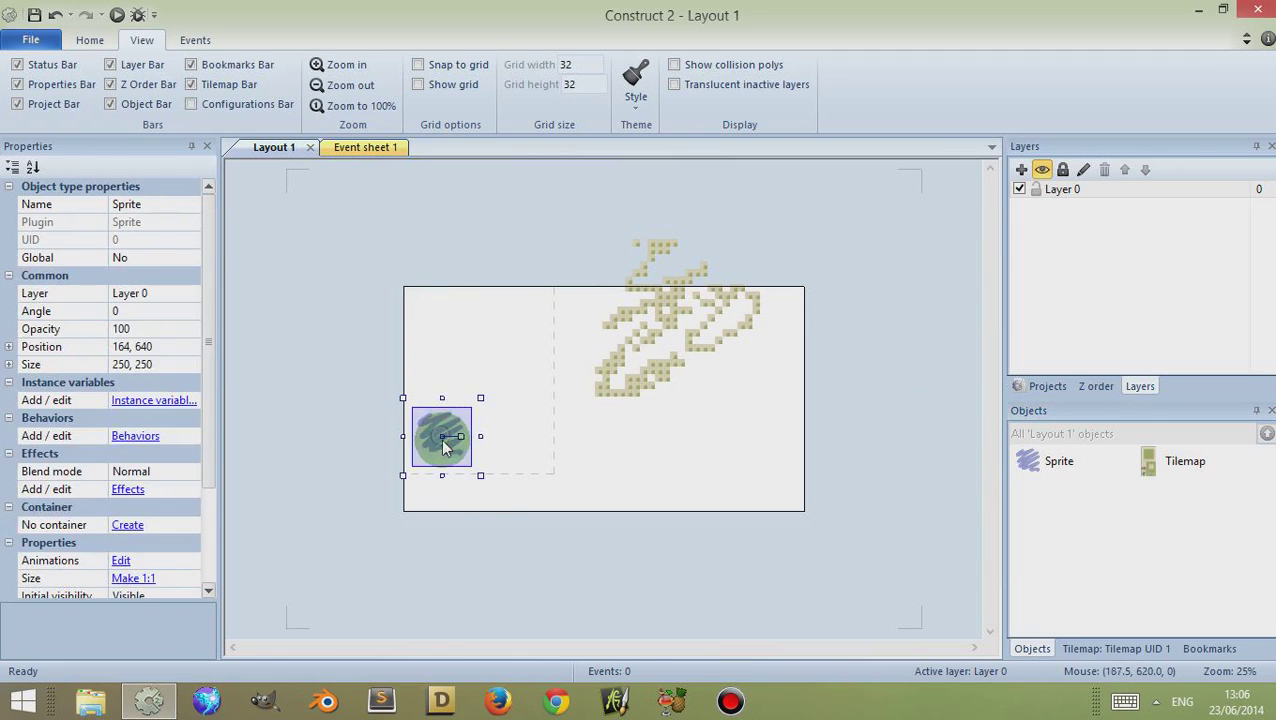
pyautogui.click(120, 258)
pyautogui.click(190, 258)
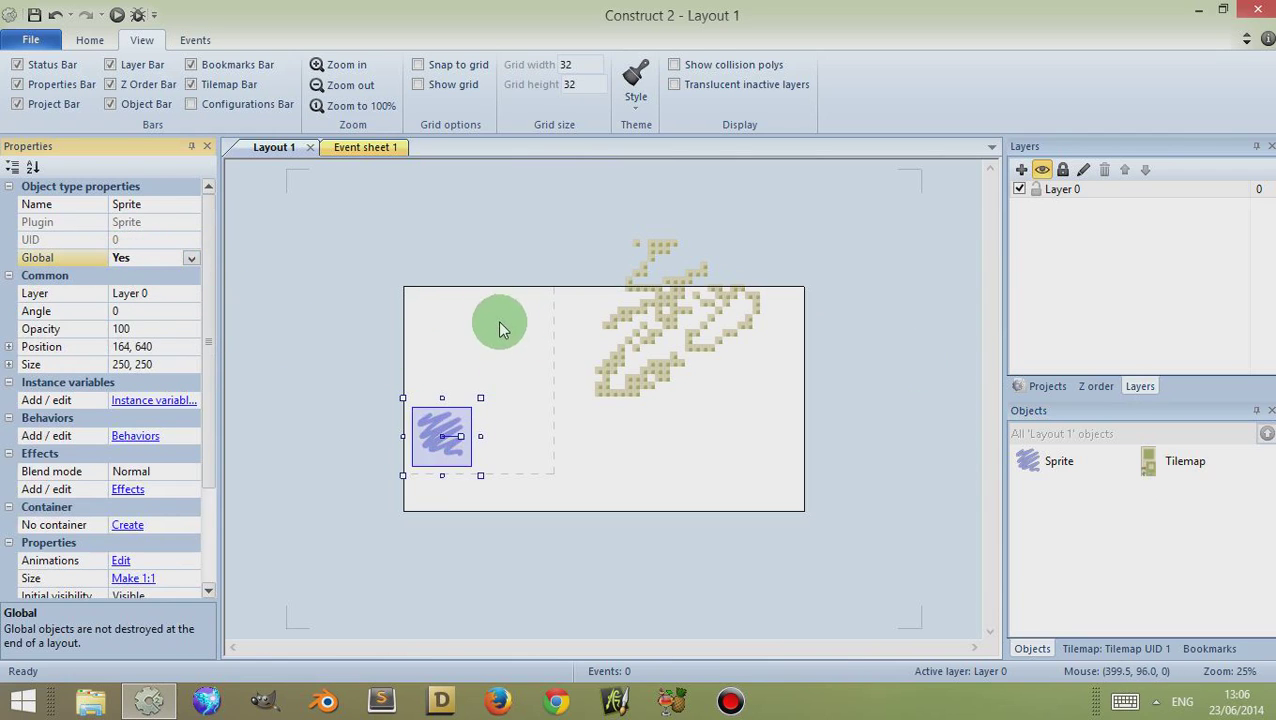
pyautogui.click(521, 282)
pyautogui.click(398, 345)
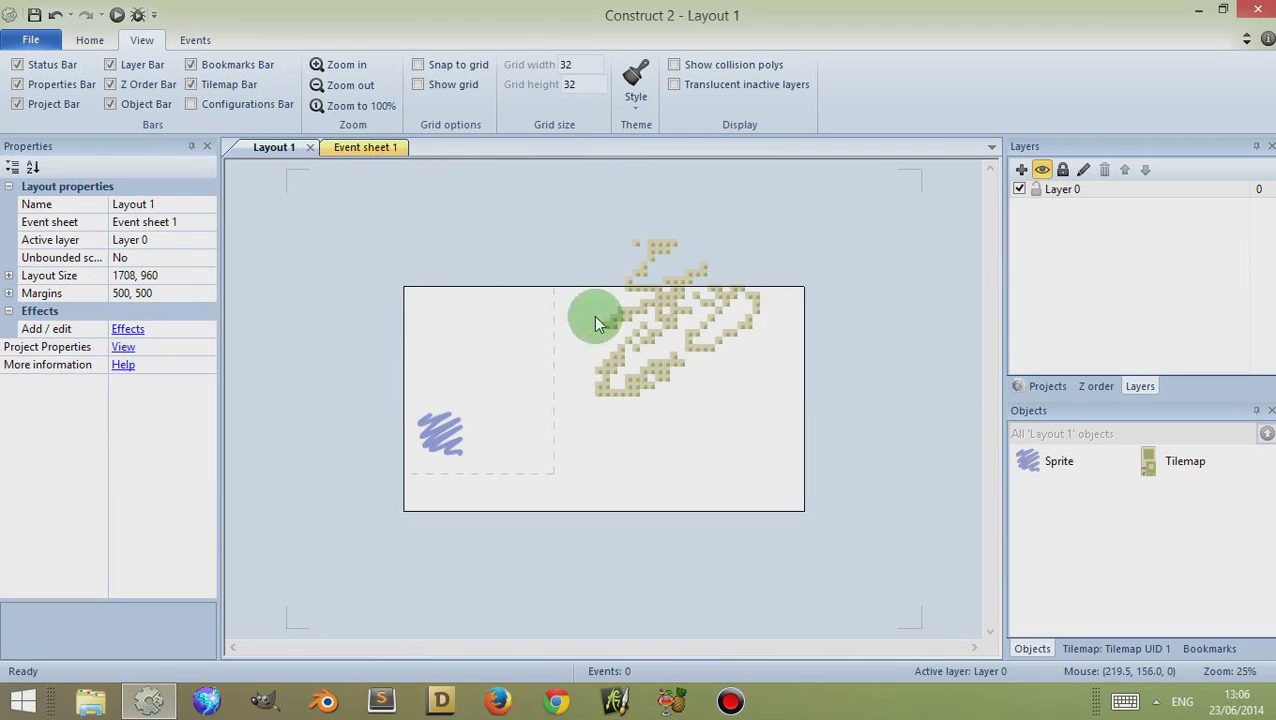
# - In Event sheet 1, add a System 'On start of layout' event
pyautogui.click(369, 148)
pyautogui.click(300, 178)
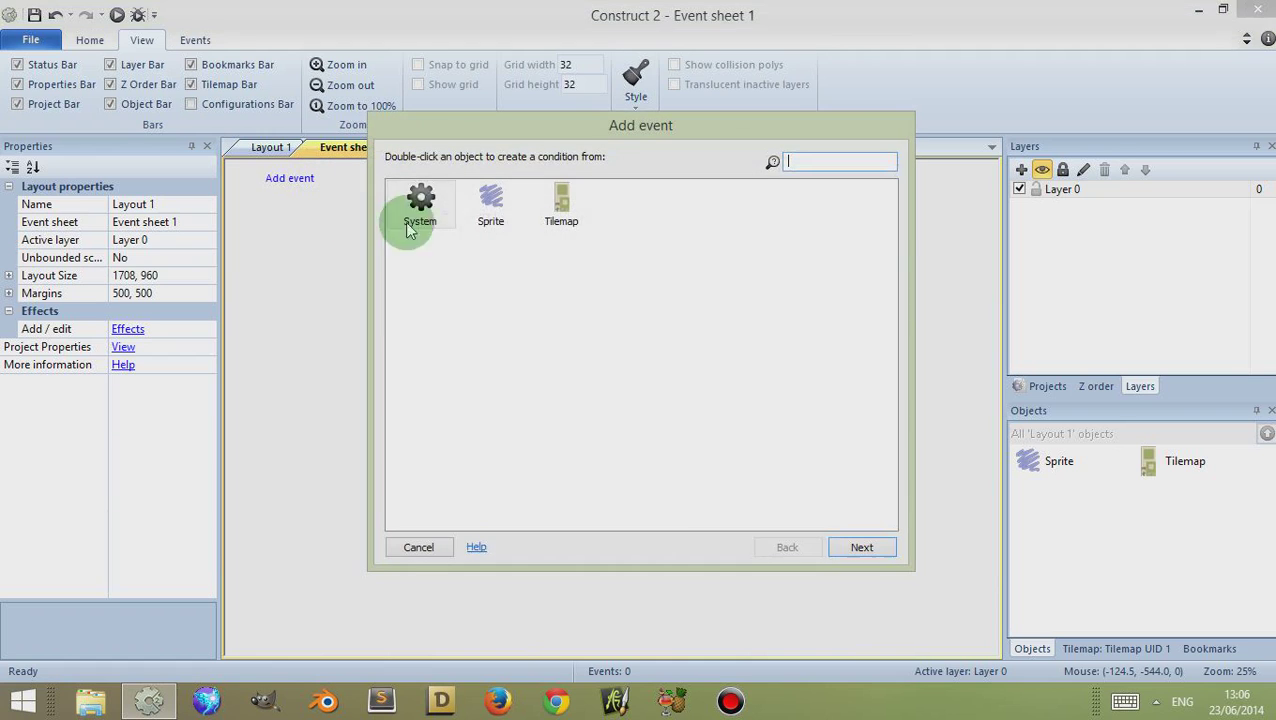
pyautogui.doubleClick(414, 215)
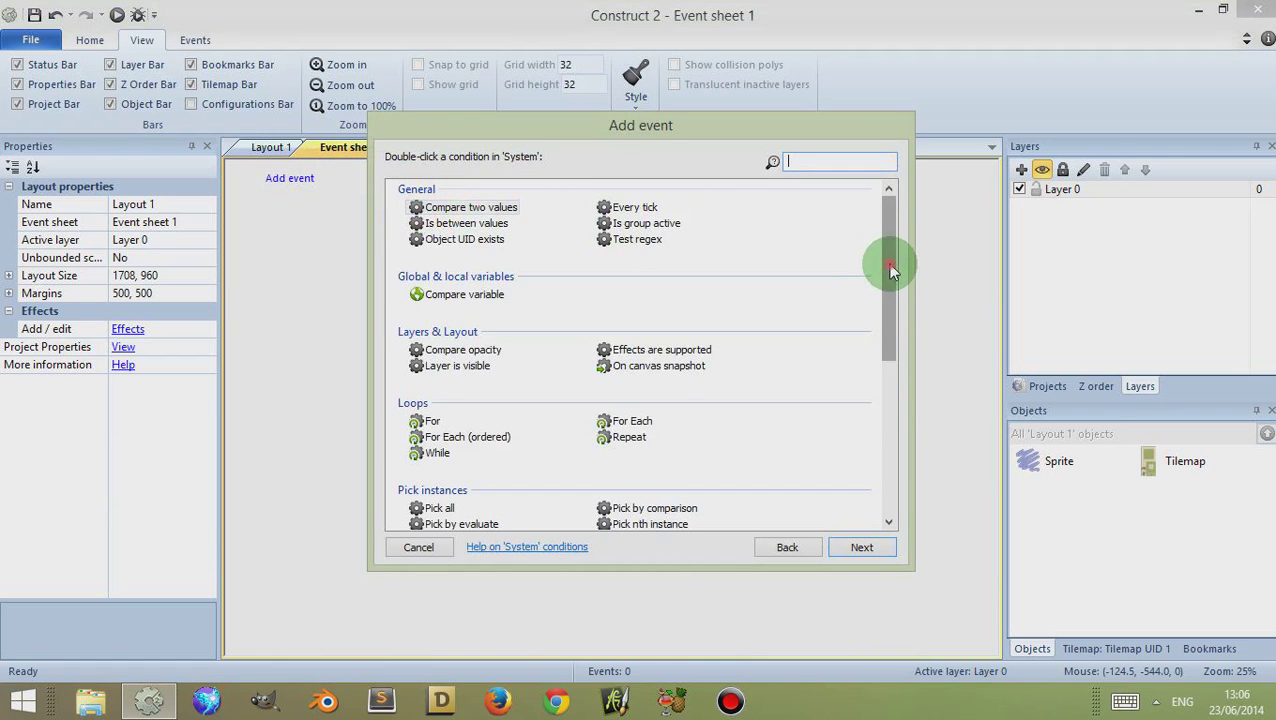
pyautogui.moveTo(891, 270); pyautogui.dragTo(683, 418)
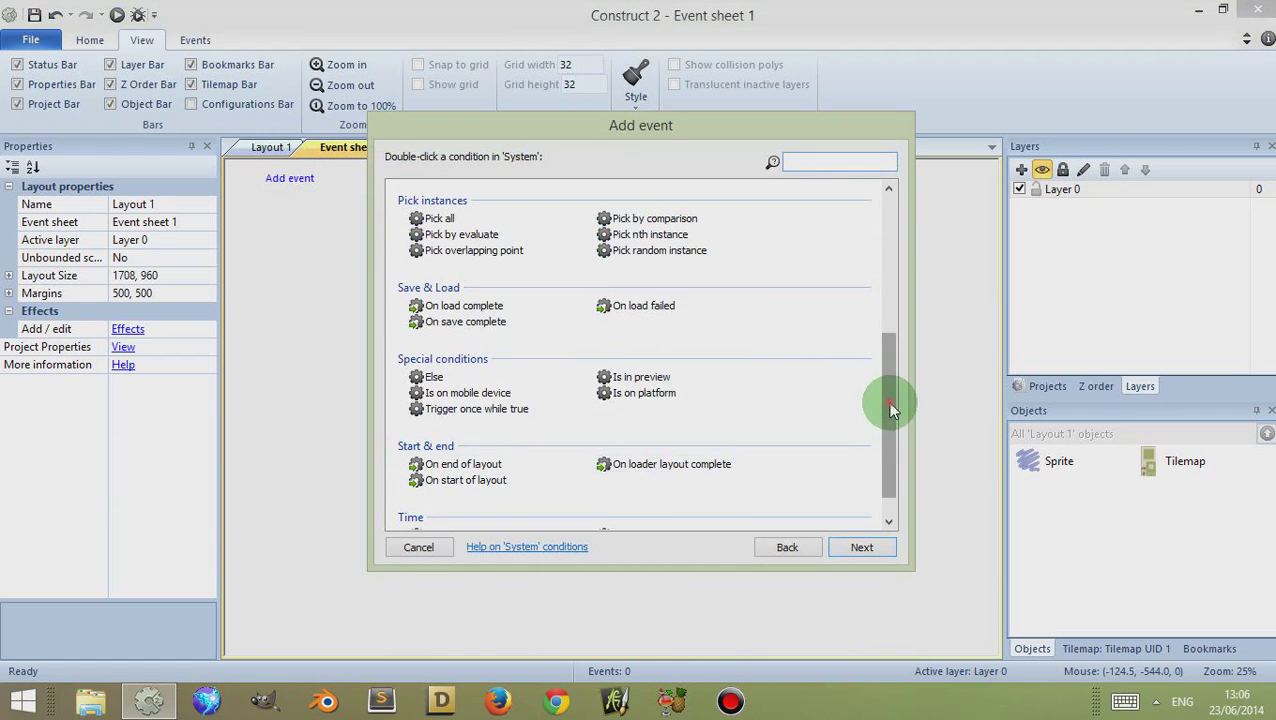
pyautogui.moveTo(893, 409); pyautogui.dragTo(895, 449)
pyautogui.doubleClick(477, 446)
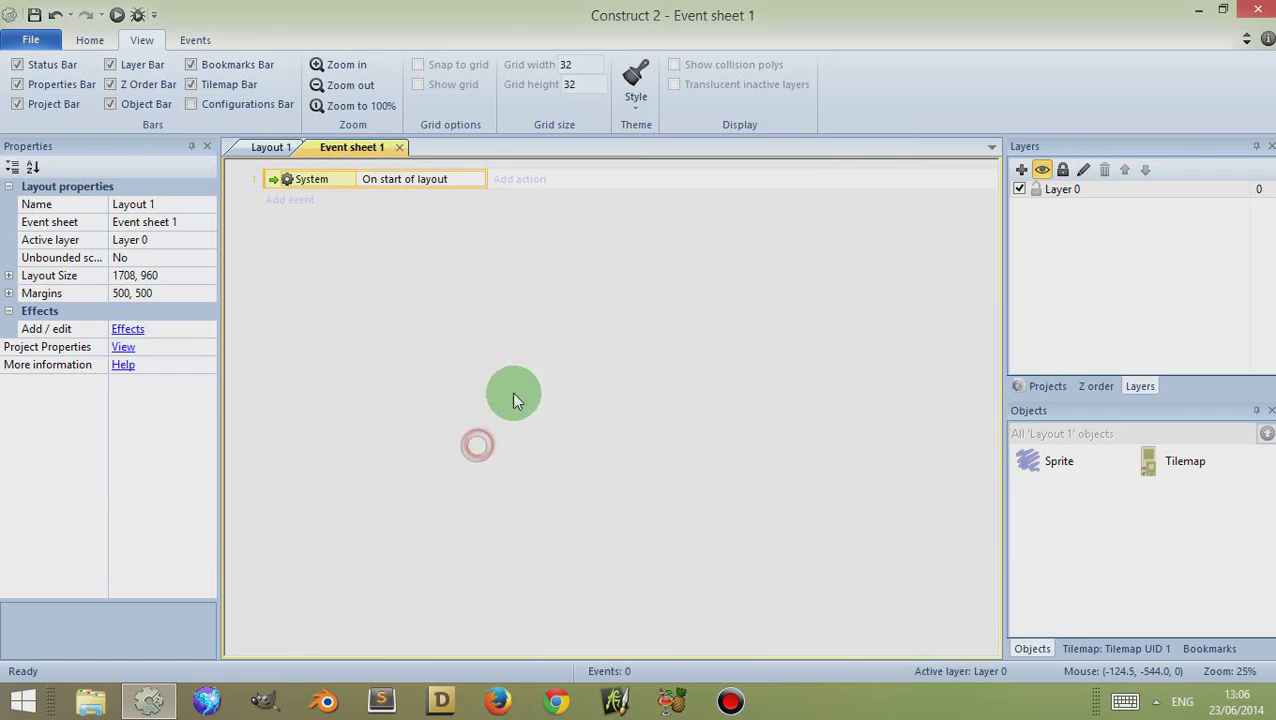
# - Add a System 'Create object' action creating a Sprite on layer 0 at (0, 0)
pyautogui.click(519, 179)
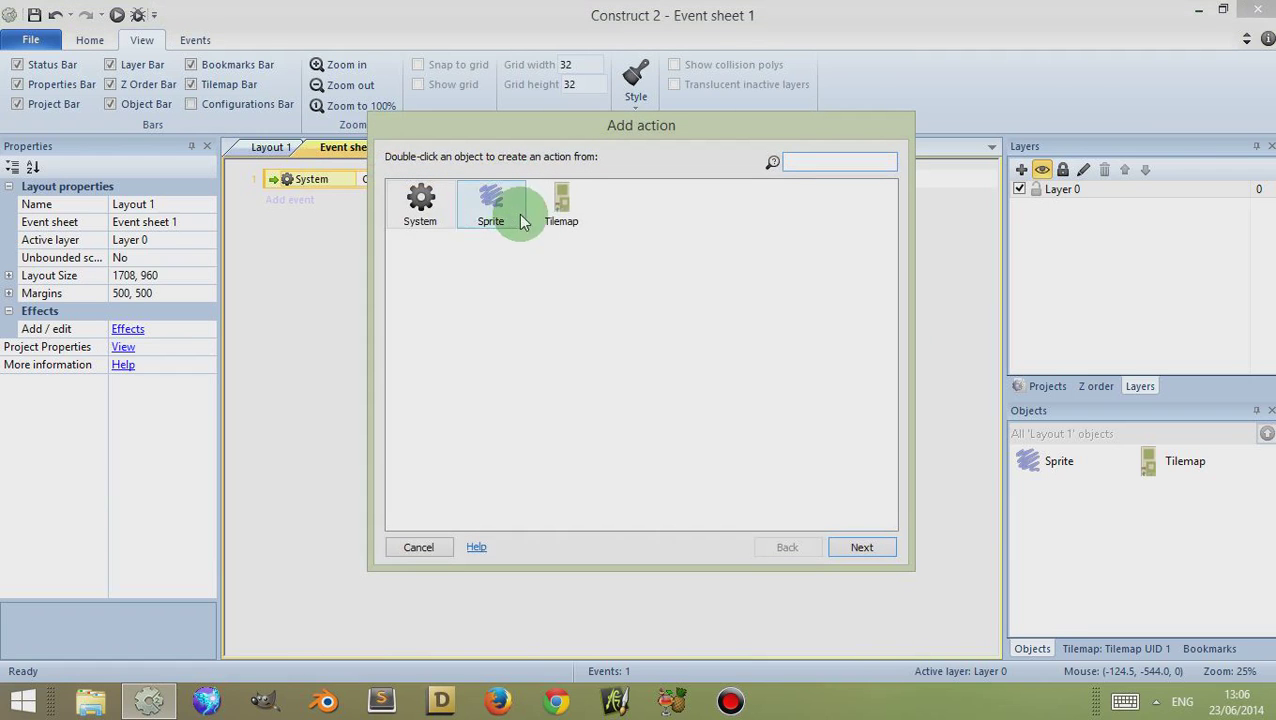
pyautogui.doubleClick(427, 203)
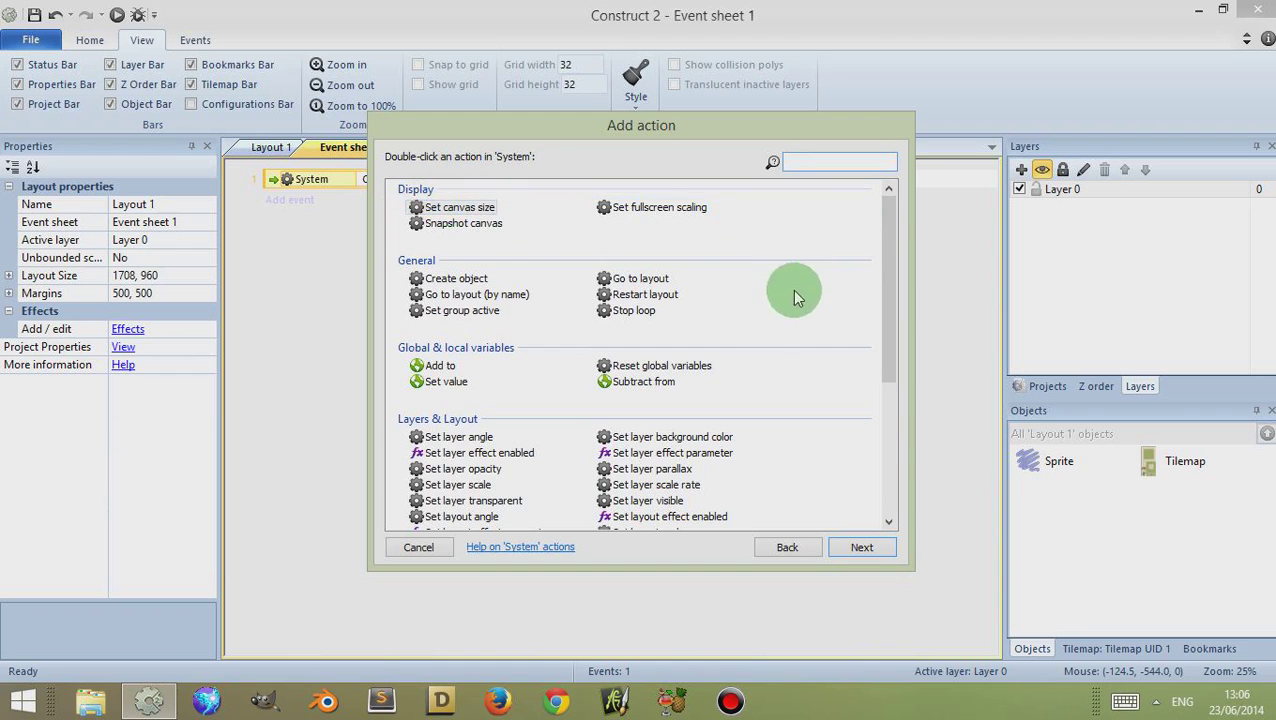
pyautogui.click(468, 280)
pyautogui.click(470, 281)
pyautogui.click(594, 301)
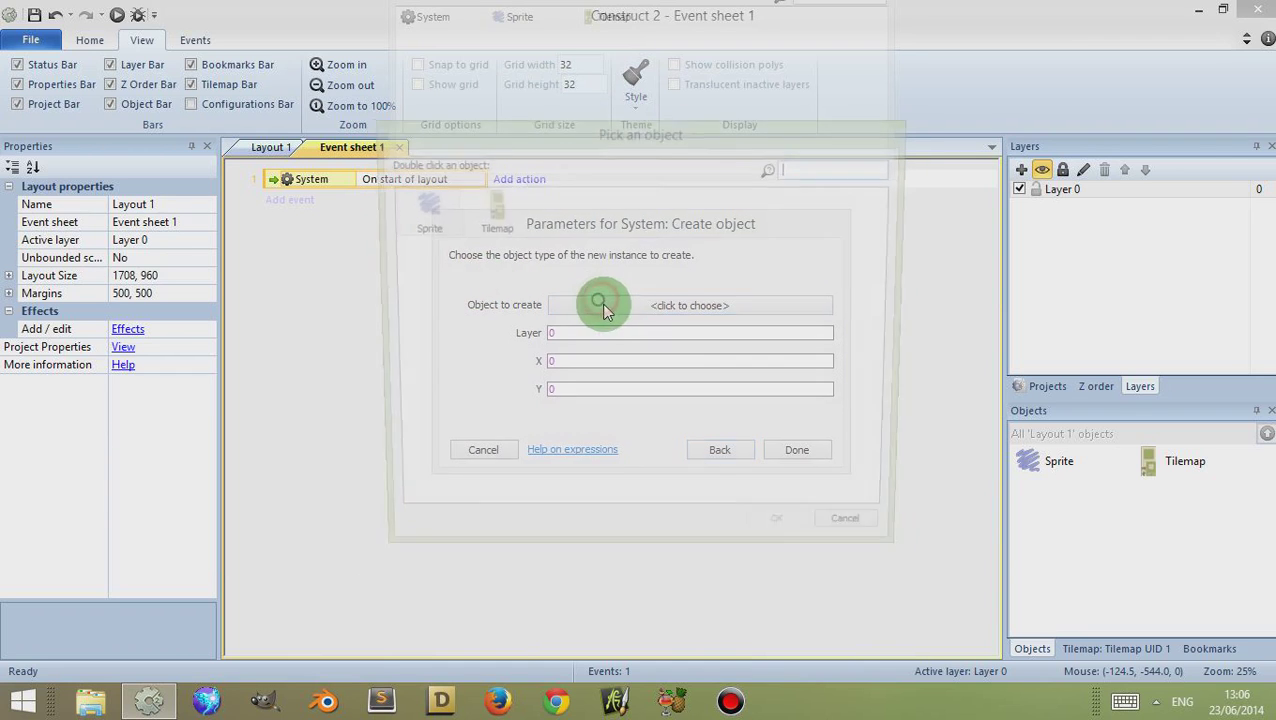
pyautogui.click(424, 213)
pyautogui.doubleClick(424, 213)
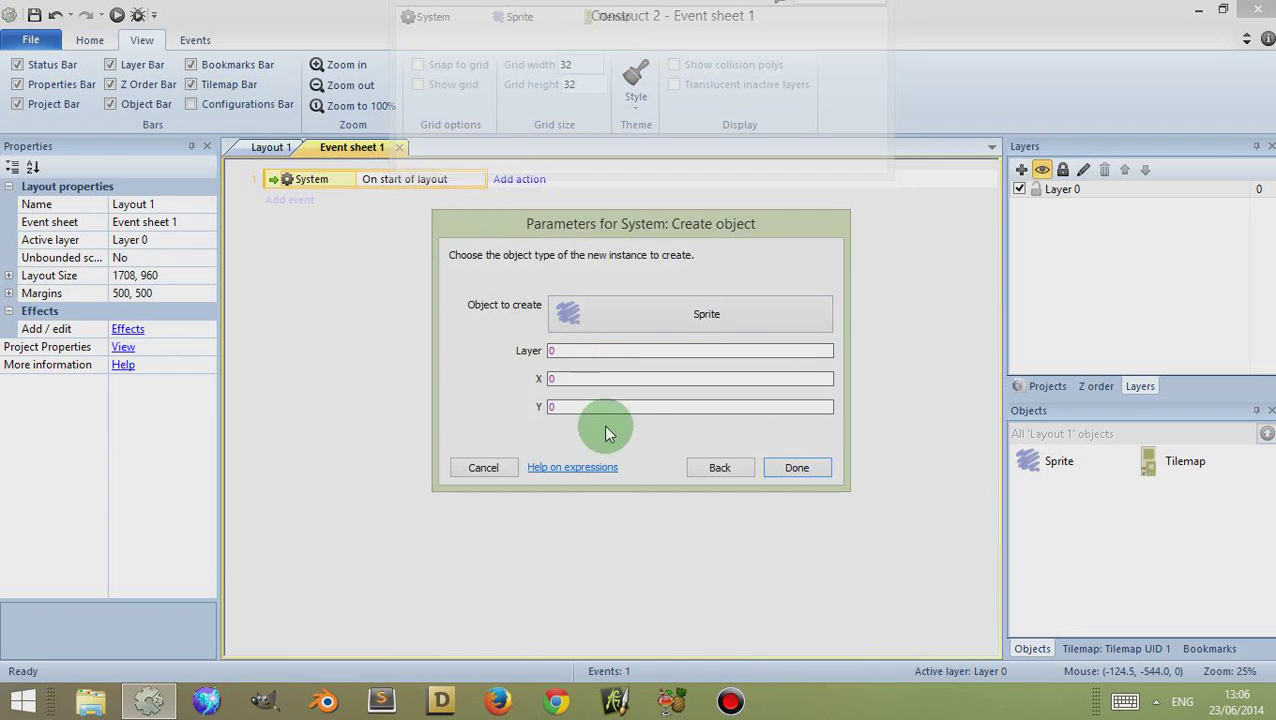
pyautogui.click(786, 468)
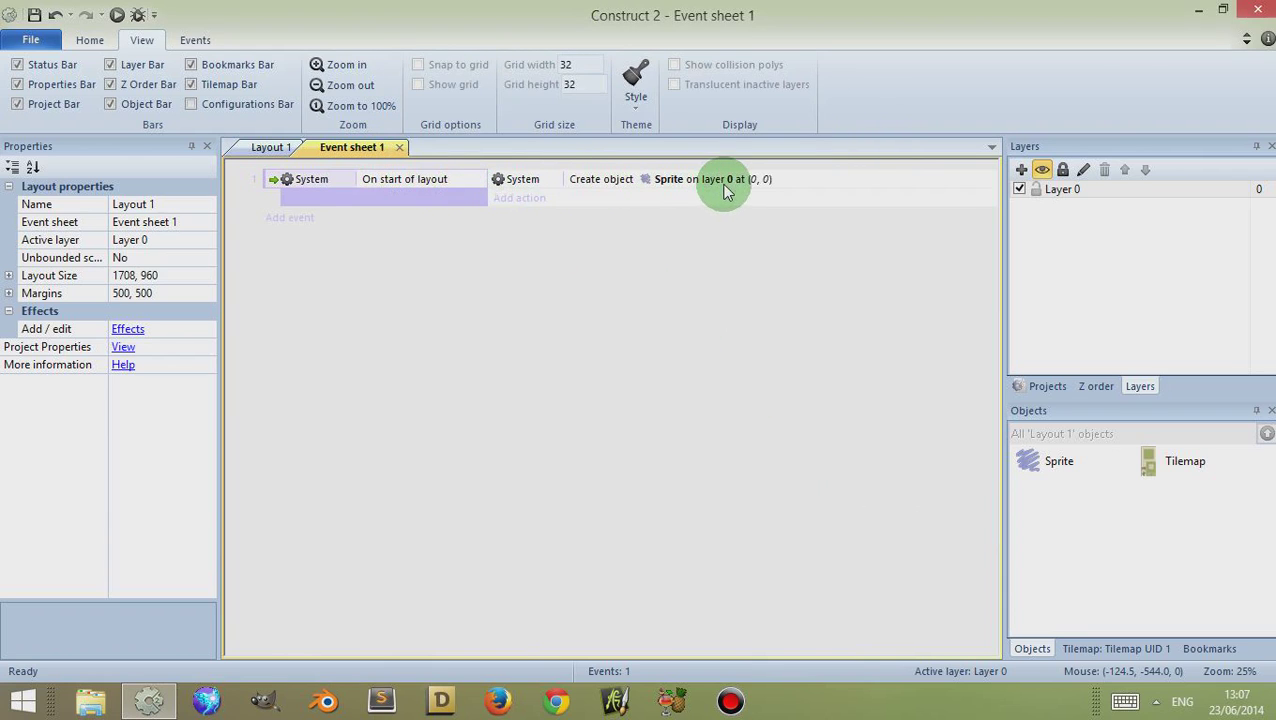
pyautogui.click(268, 148)
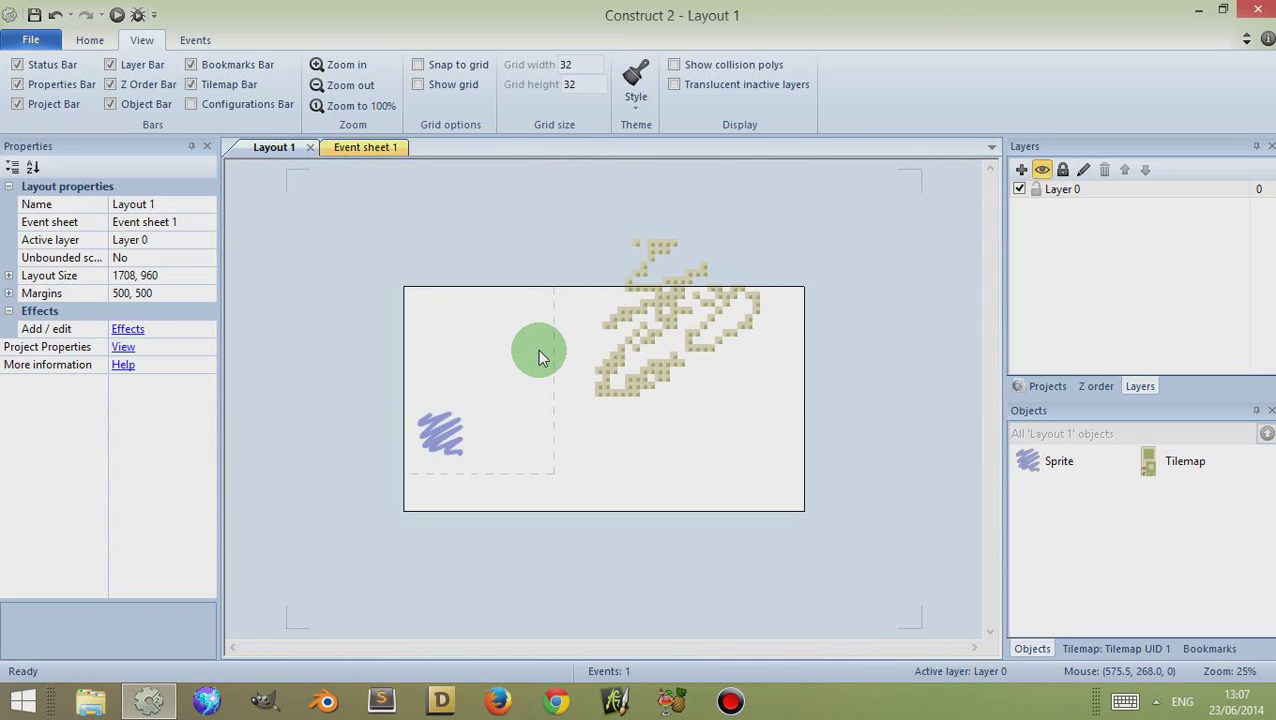
# - Set the Sprite object type's Global property to No
pyautogui.click(441, 436)
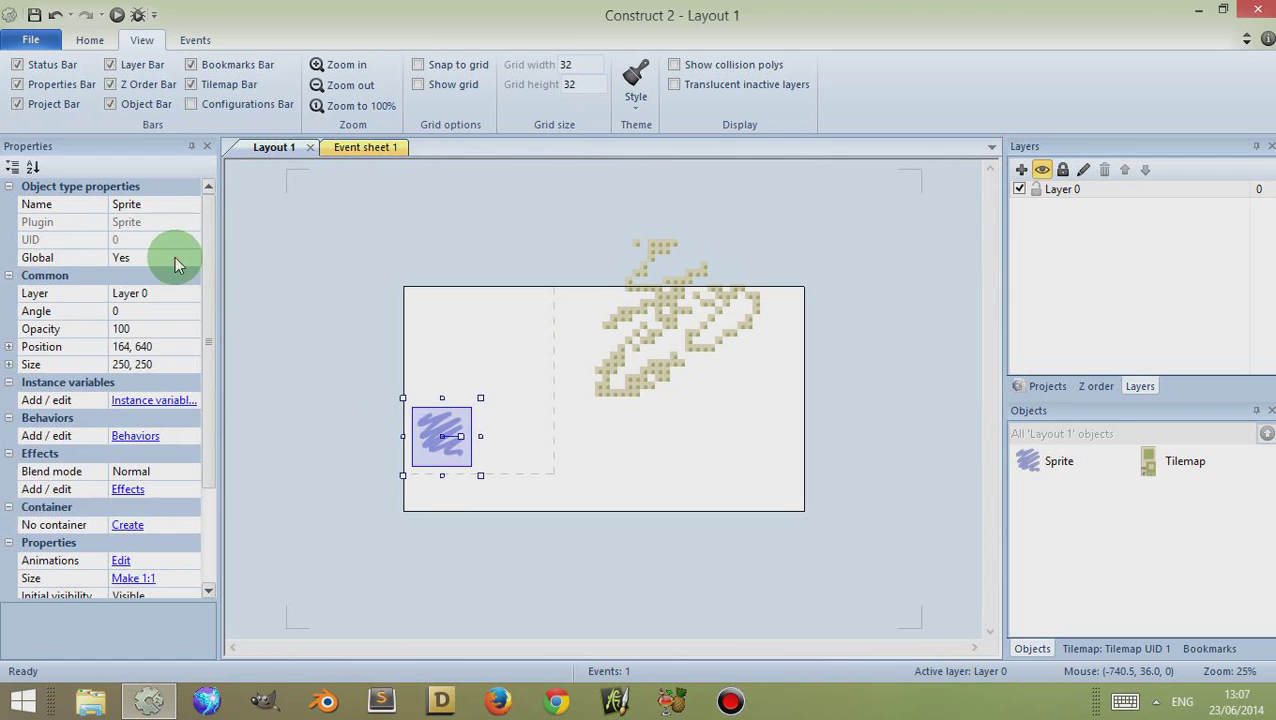
pyautogui.click(191, 258)
pyautogui.click(150, 276)
pyautogui.click(425, 385)
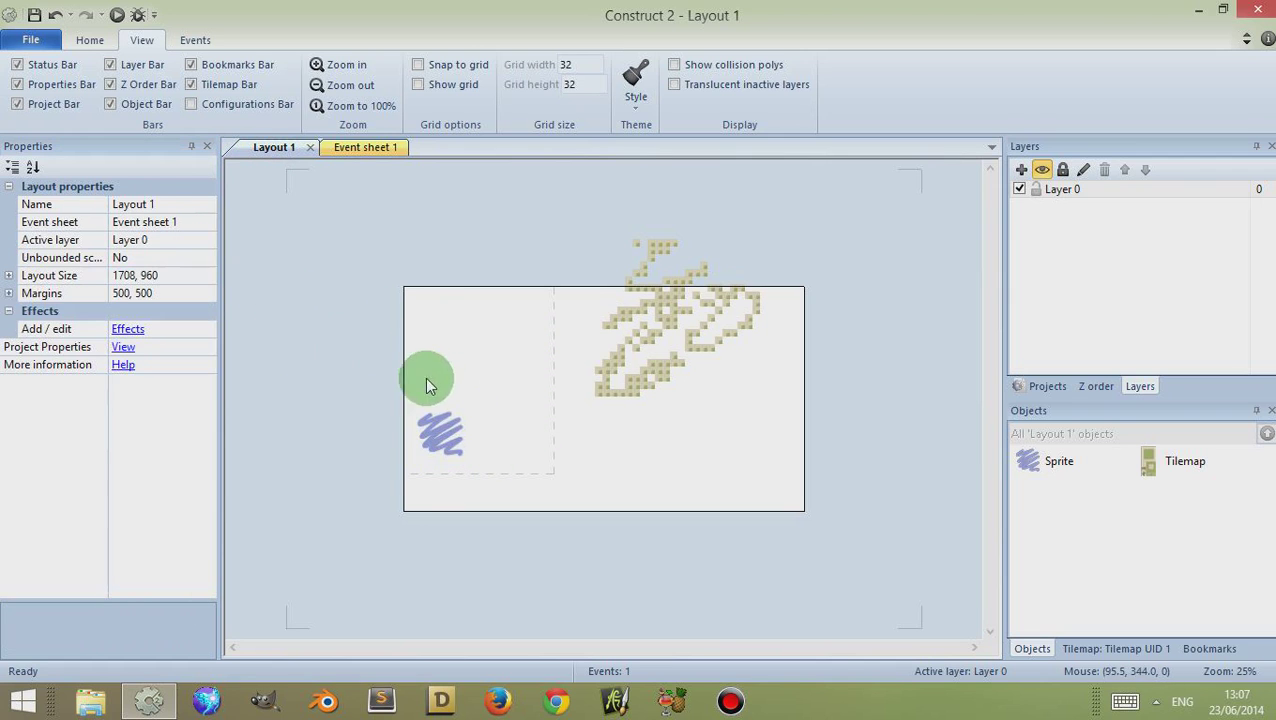
# - Show the project tree and begin inserting a new object type, then cancel
pyautogui.click(1045, 386)
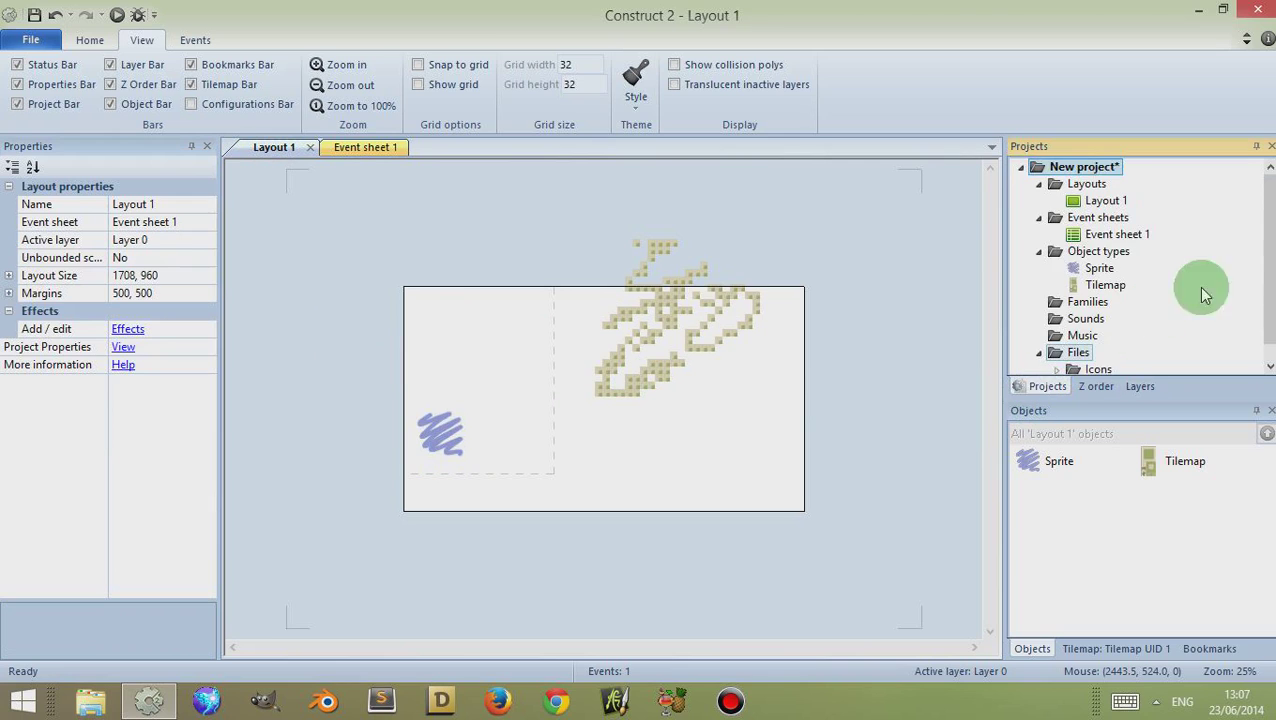
pyautogui.moveTo(1272, 265); pyautogui.dragTo(1272, 285)
pyautogui.click(1080, 338)
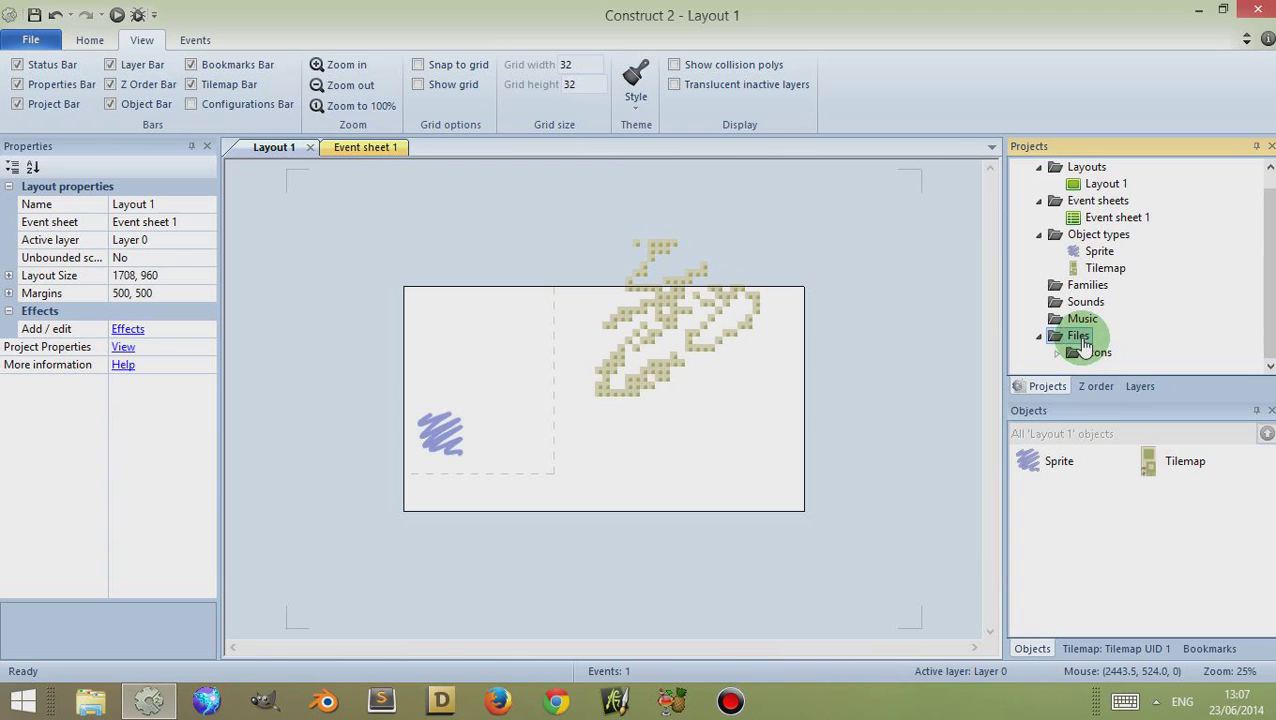
pyautogui.rightClick(1080, 338)
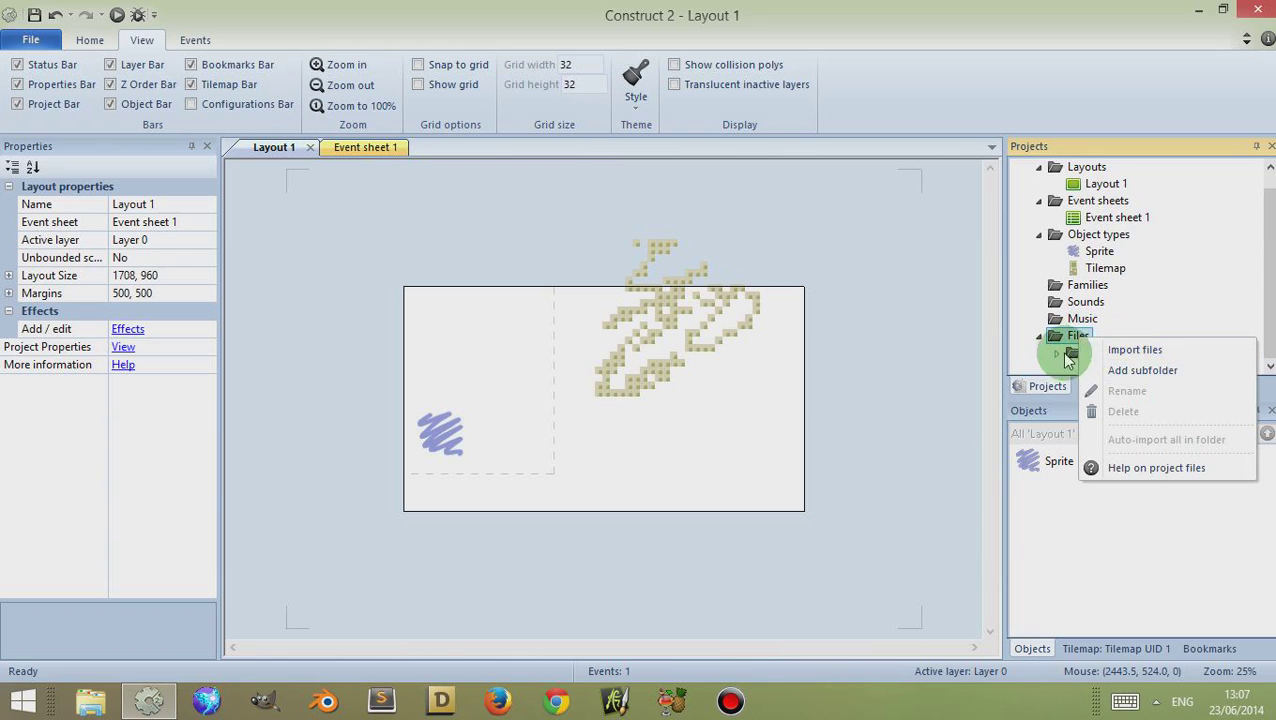
pyautogui.click(1040, 354)
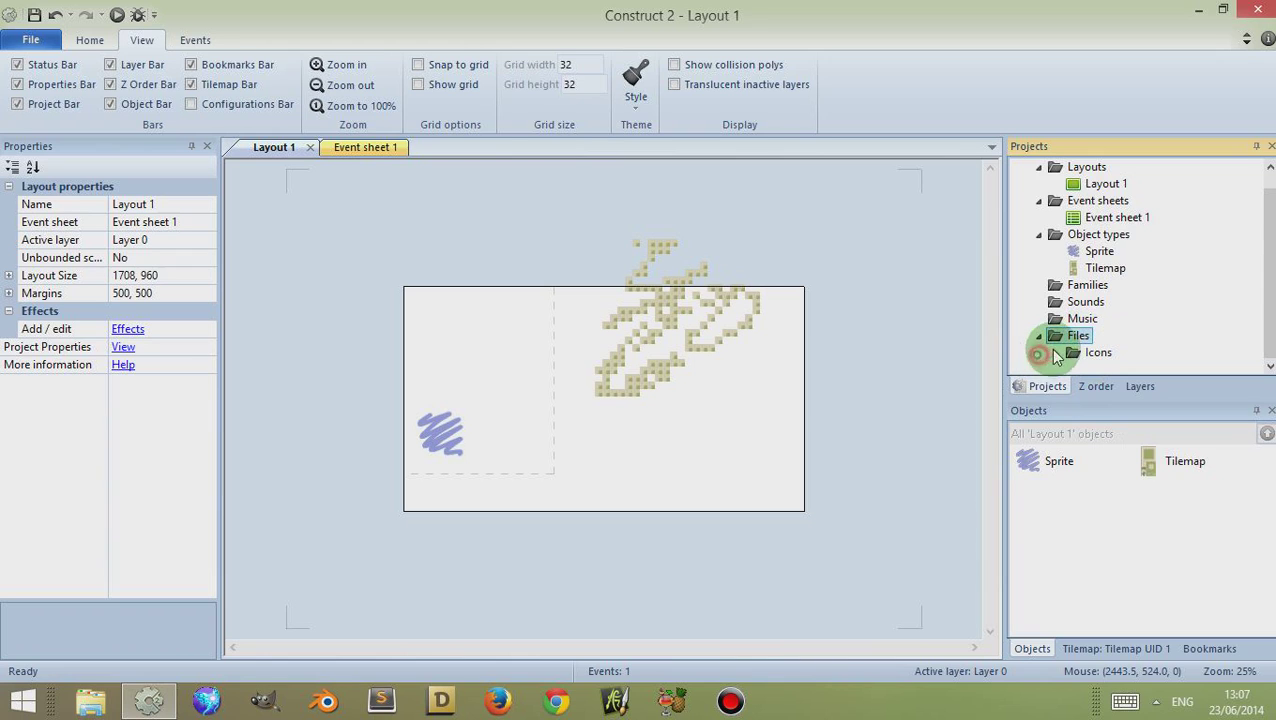
pyautogui.rightClick(1096, 241)
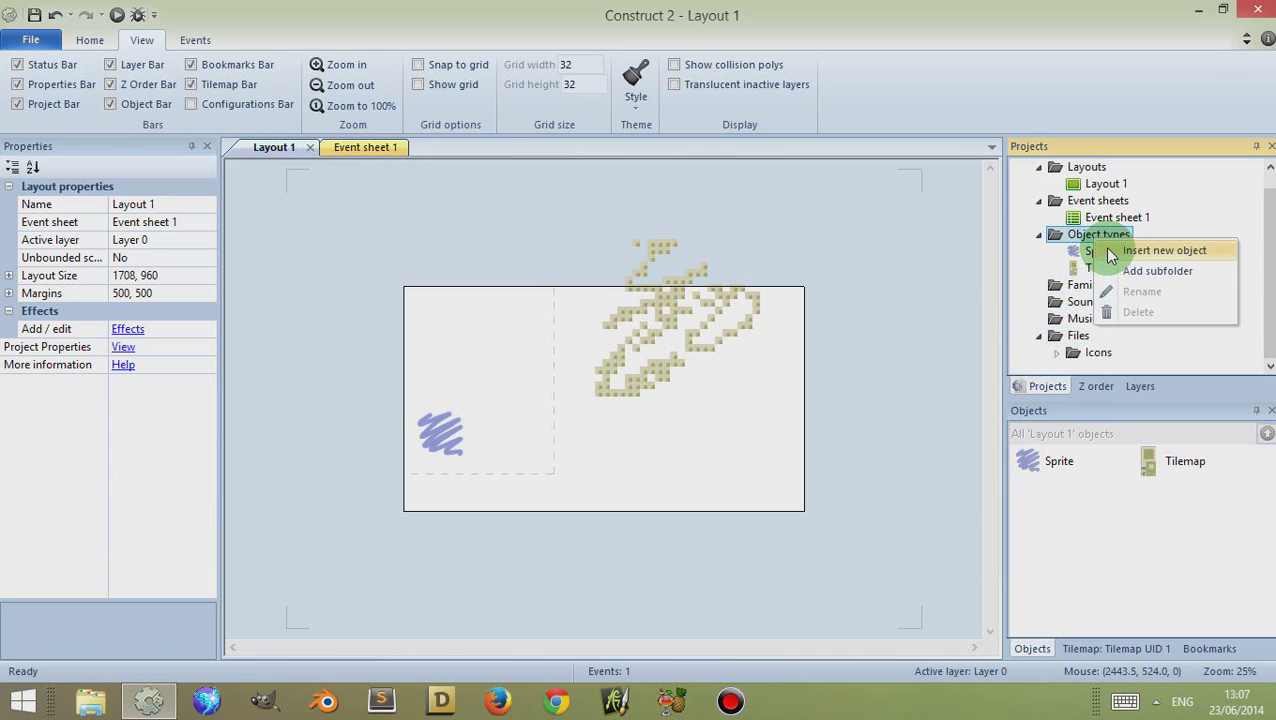
pyautogui.click(1112, 252)
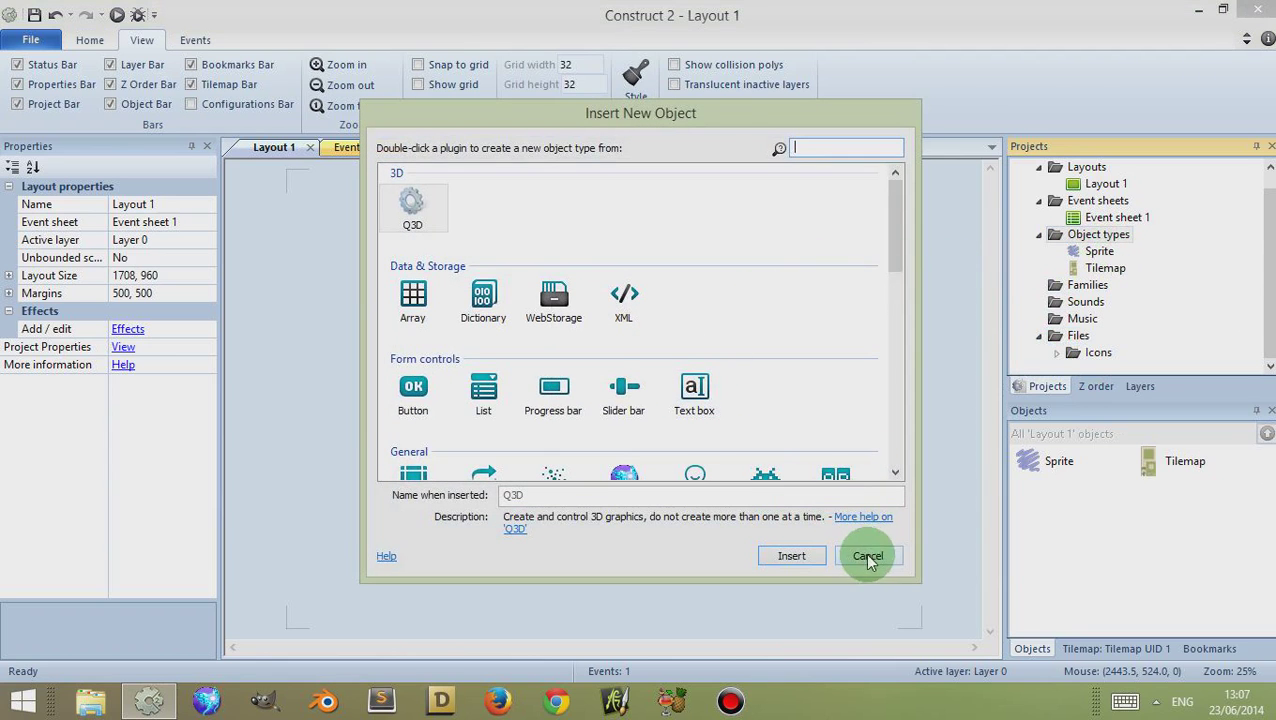
pyautogui.click(868, 557)
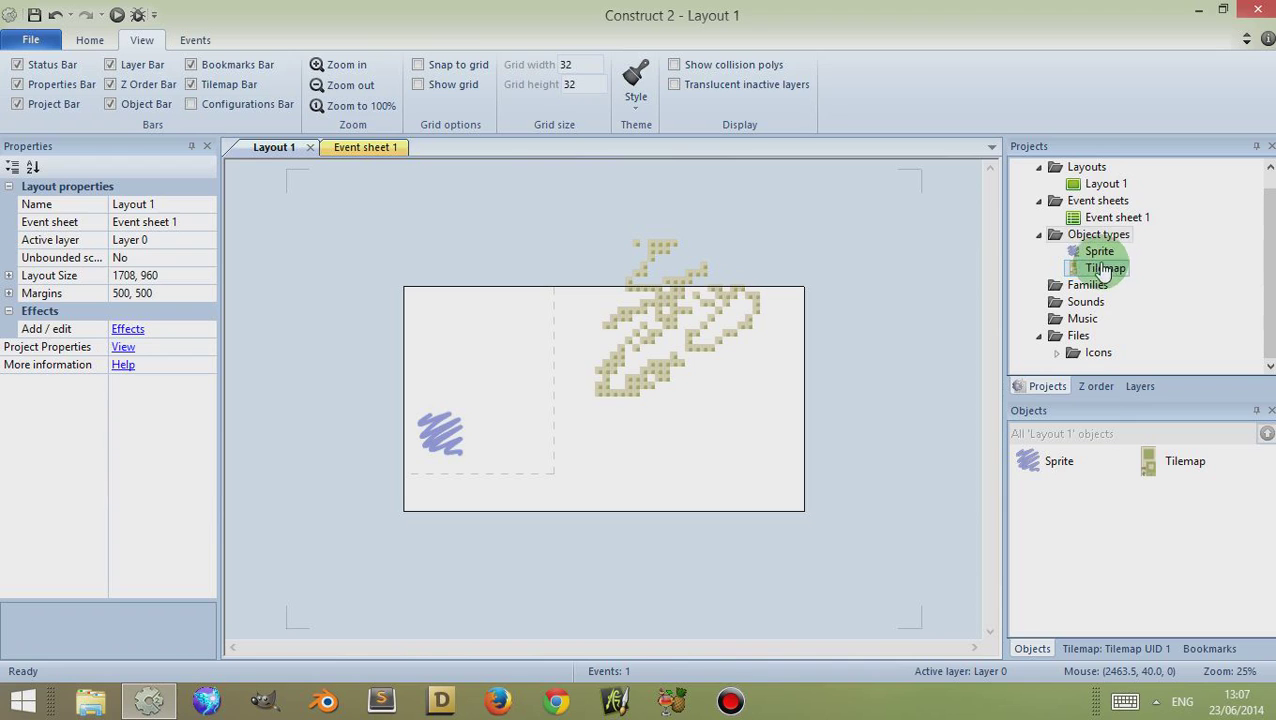
# - Drag two more Sprite instances onto the layout, lower right and just right of it
pyautogui.moveTo(1099, 252); pyautogui.dragTo(746, 470)
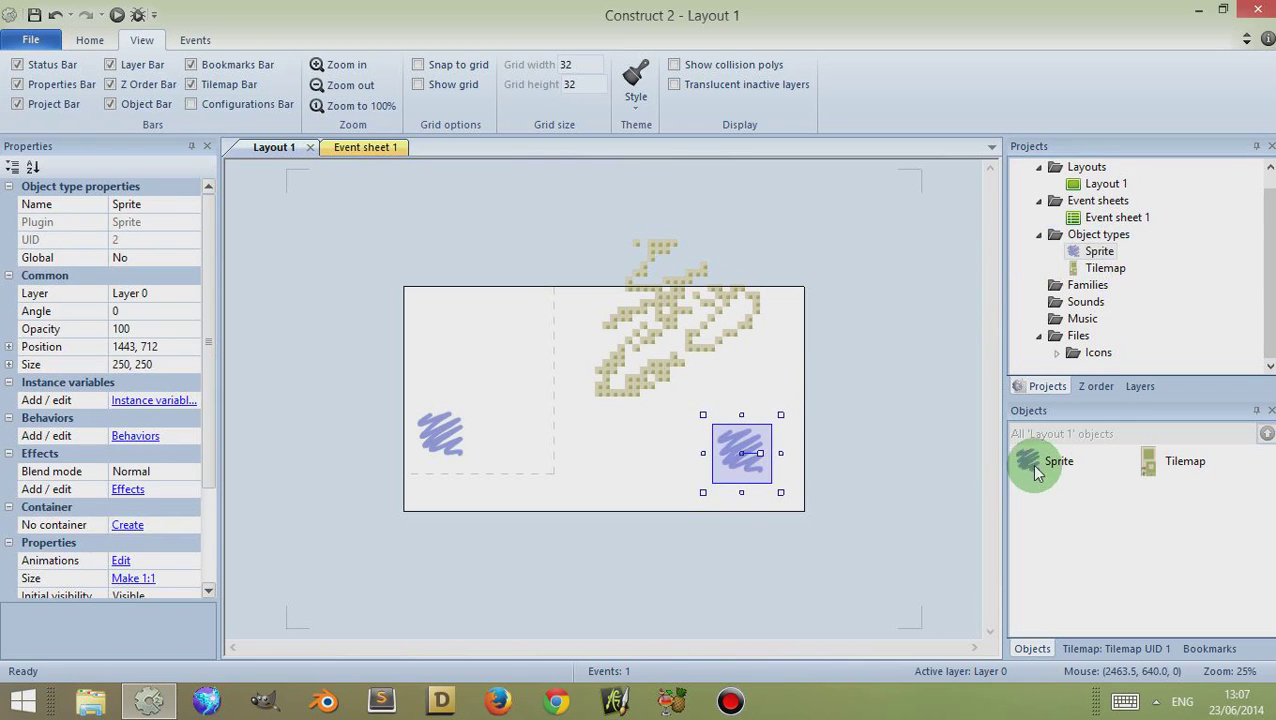
pyautogui.moveTo(1036, 470); pyautogui.dragTo(840, 356)
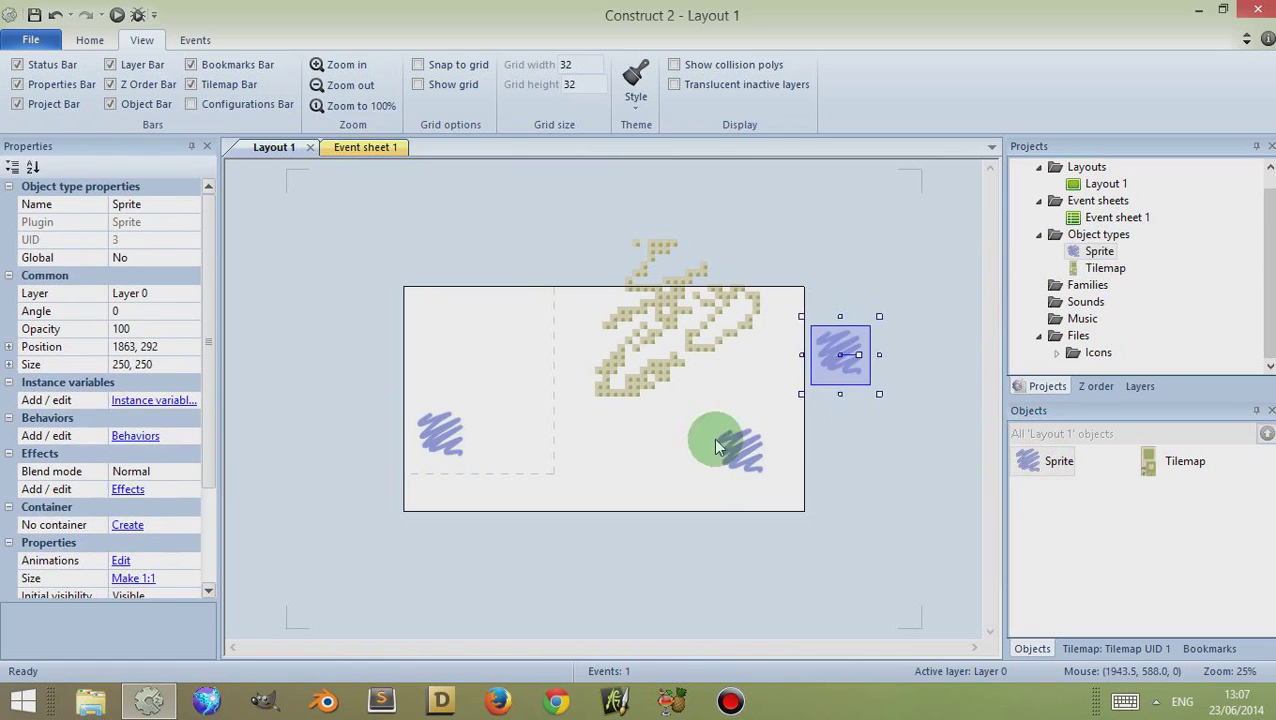
pyautogui.click(581, 476)
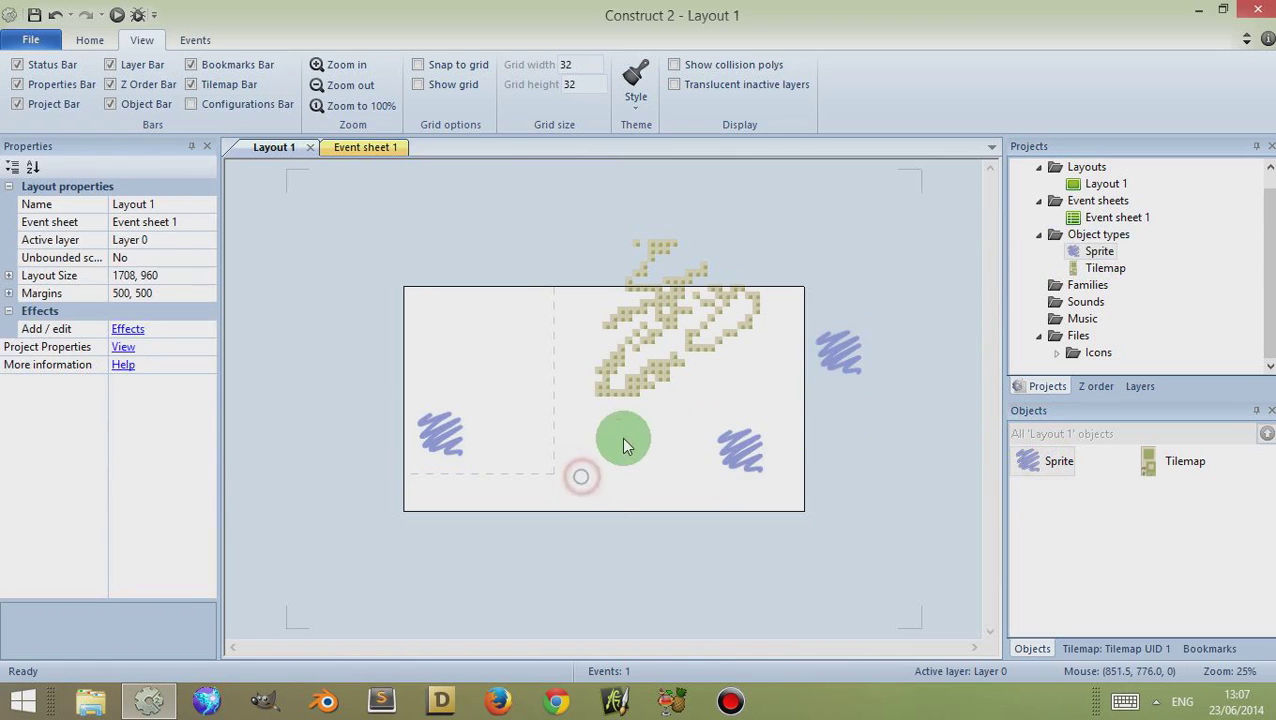
pyautogui.click(502, 342)
pyautogui.click(415, 360)
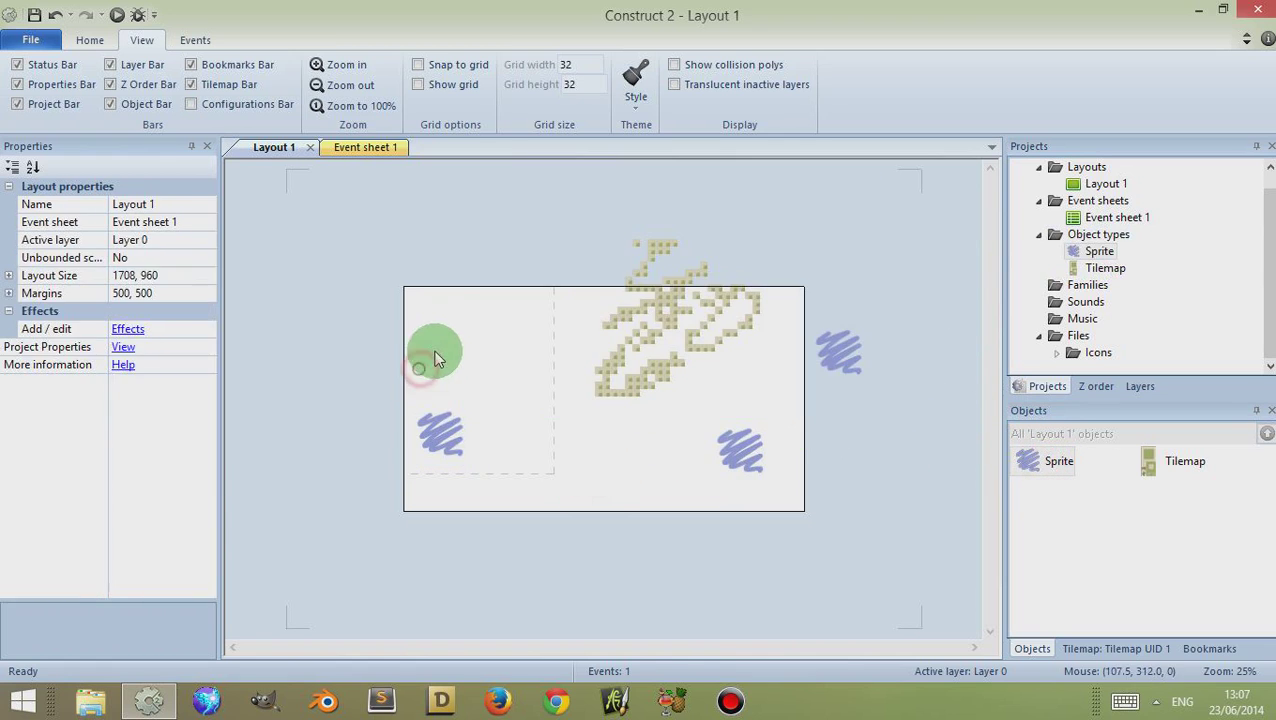
# - Move the left scribble sprite up to 244, 228 and open Event sheet 1
pyautogui.rightClick(378, 328)
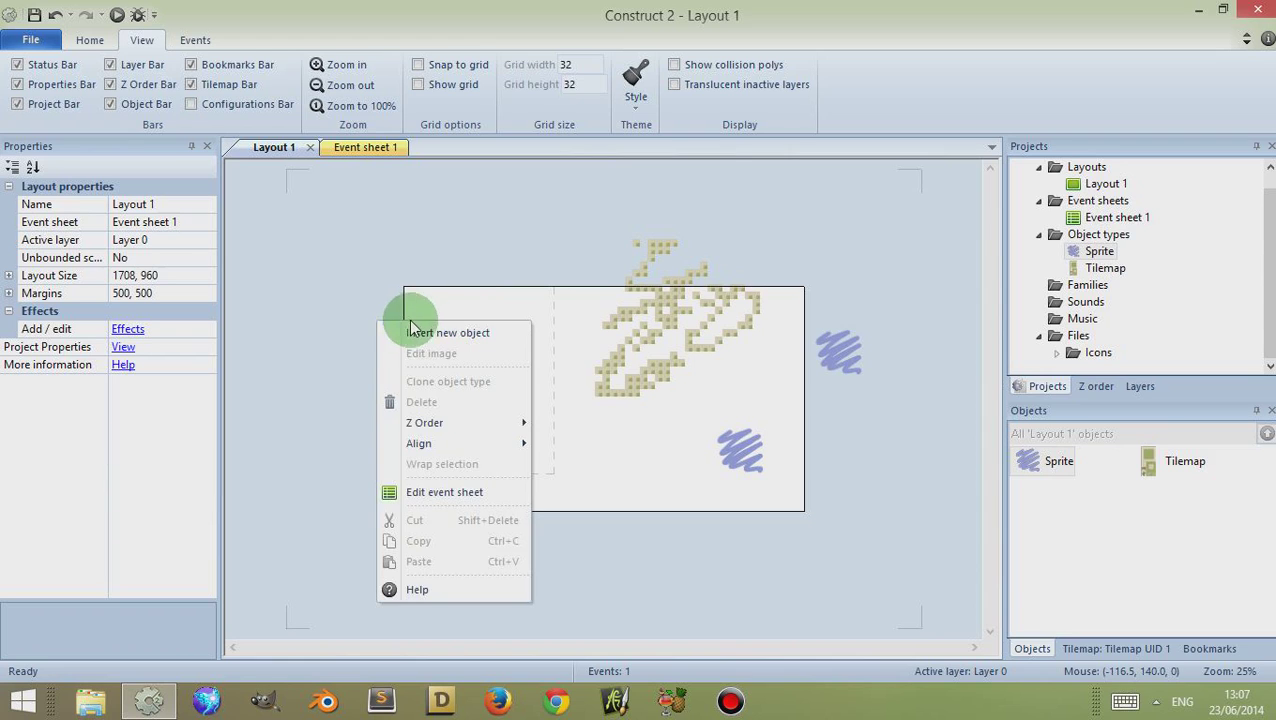
pyautogui.click(450, 434)
pyautogui.click(336, 415)
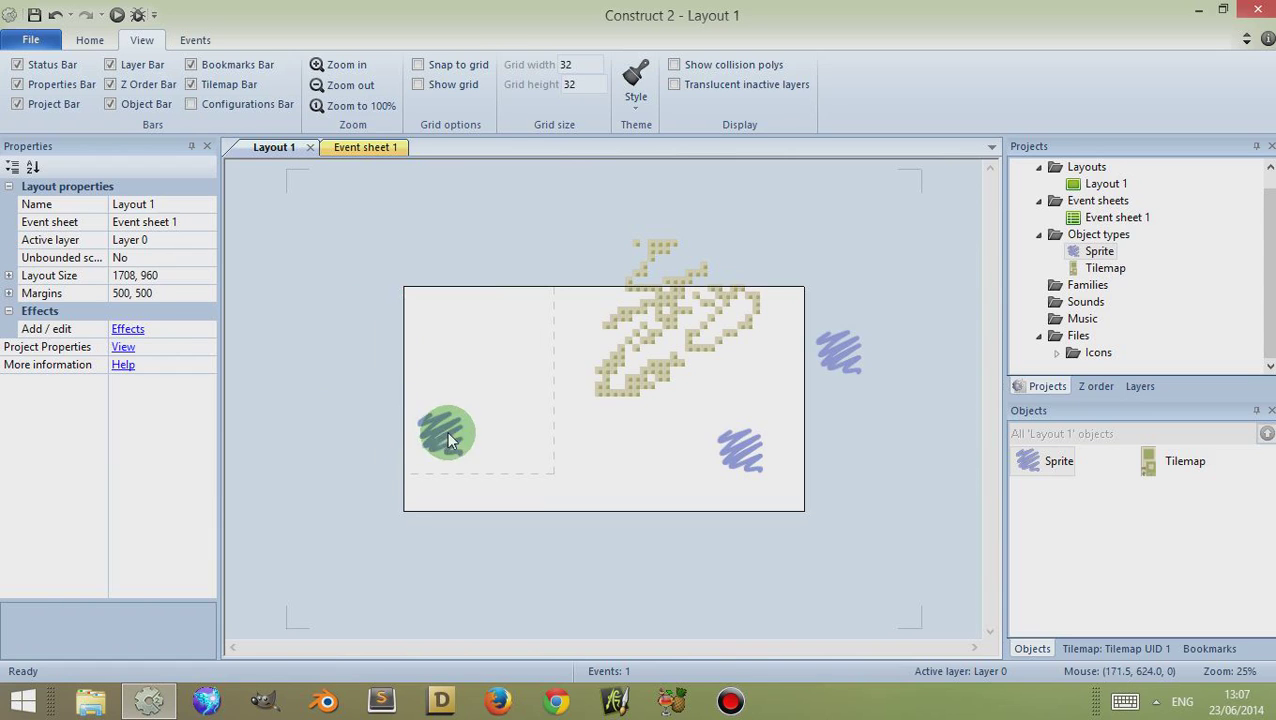
pyautogui.moveTo(437, 435); pyautogui.dragTo(383, 345)
pyautogui.rightClick(387, 333)
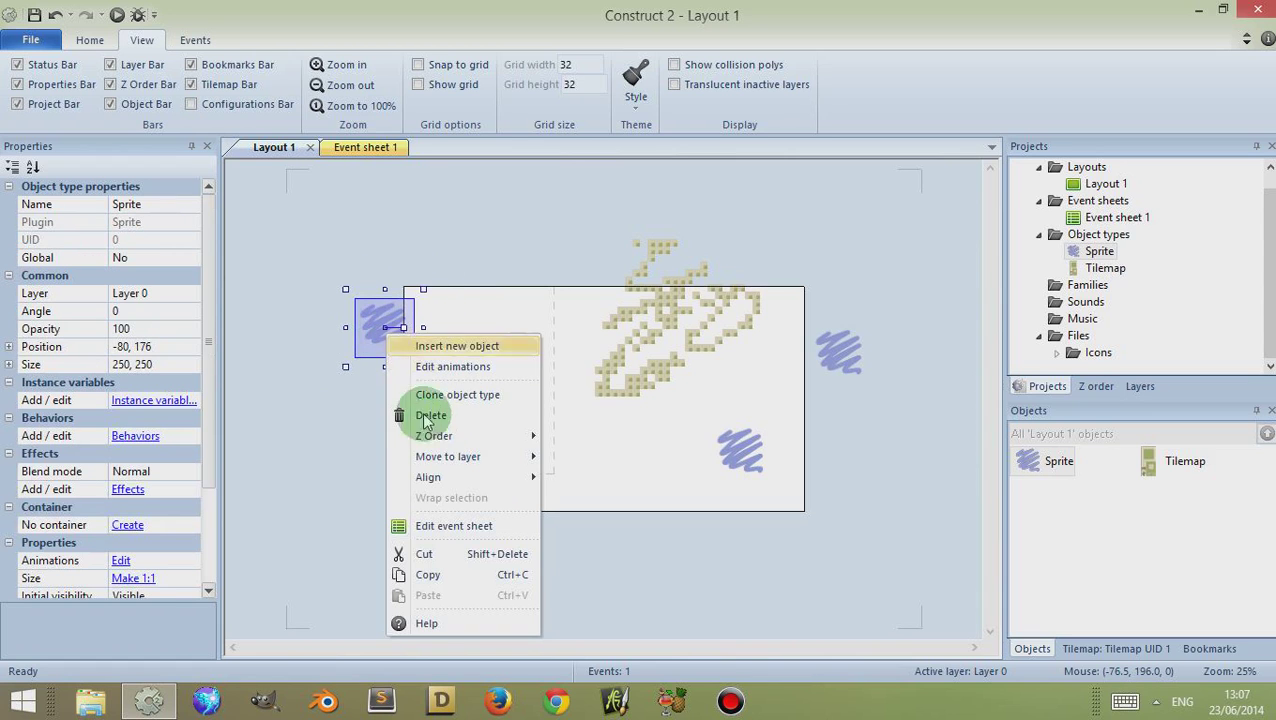
pyautogui.moveTo(455, 436)
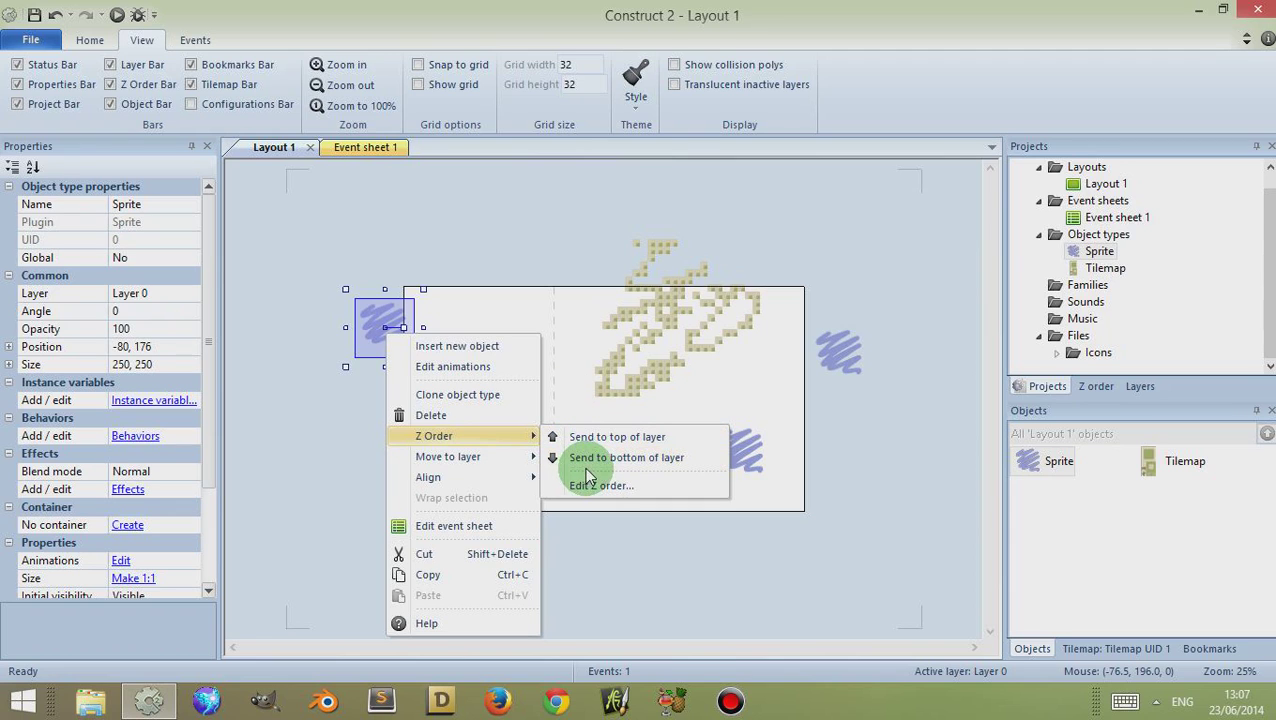
pyautogui.click(342, 456)
pyautogui.moveTo(384, 333); pyautogui.dragTo(462, 350)
pyautogui.rightClick(462, 350)
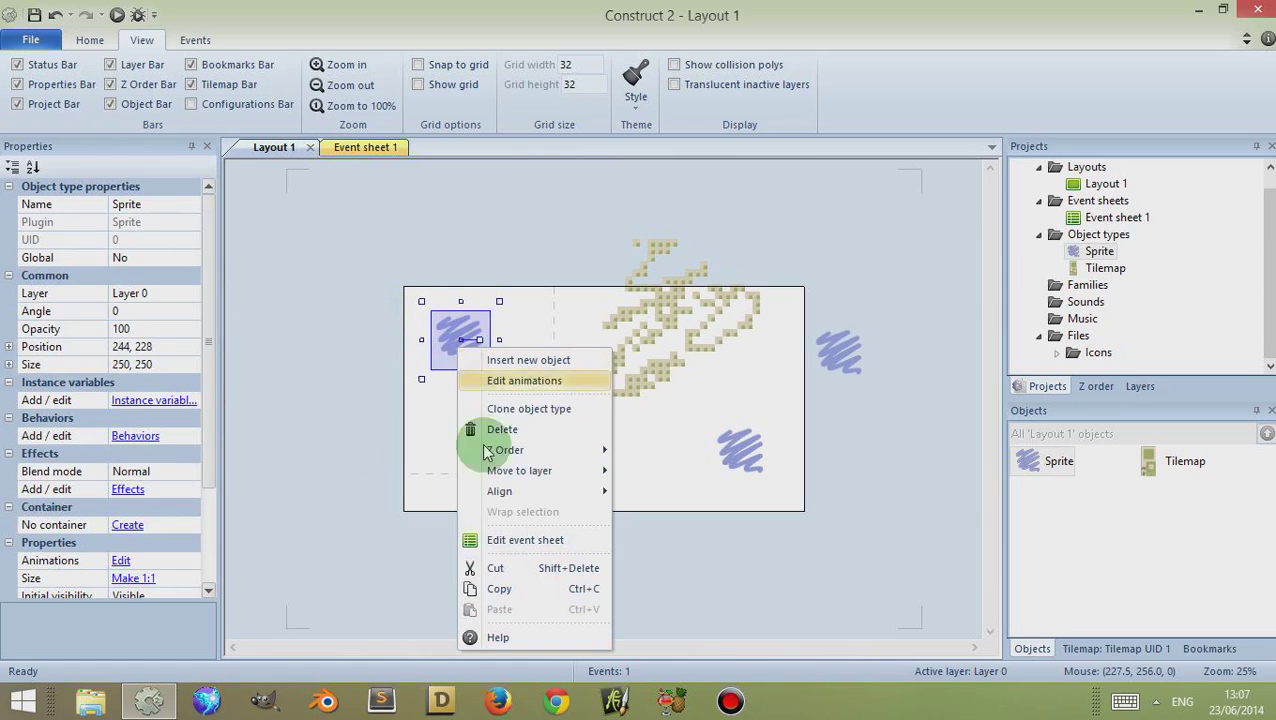
pyautogui.click(505, 538)
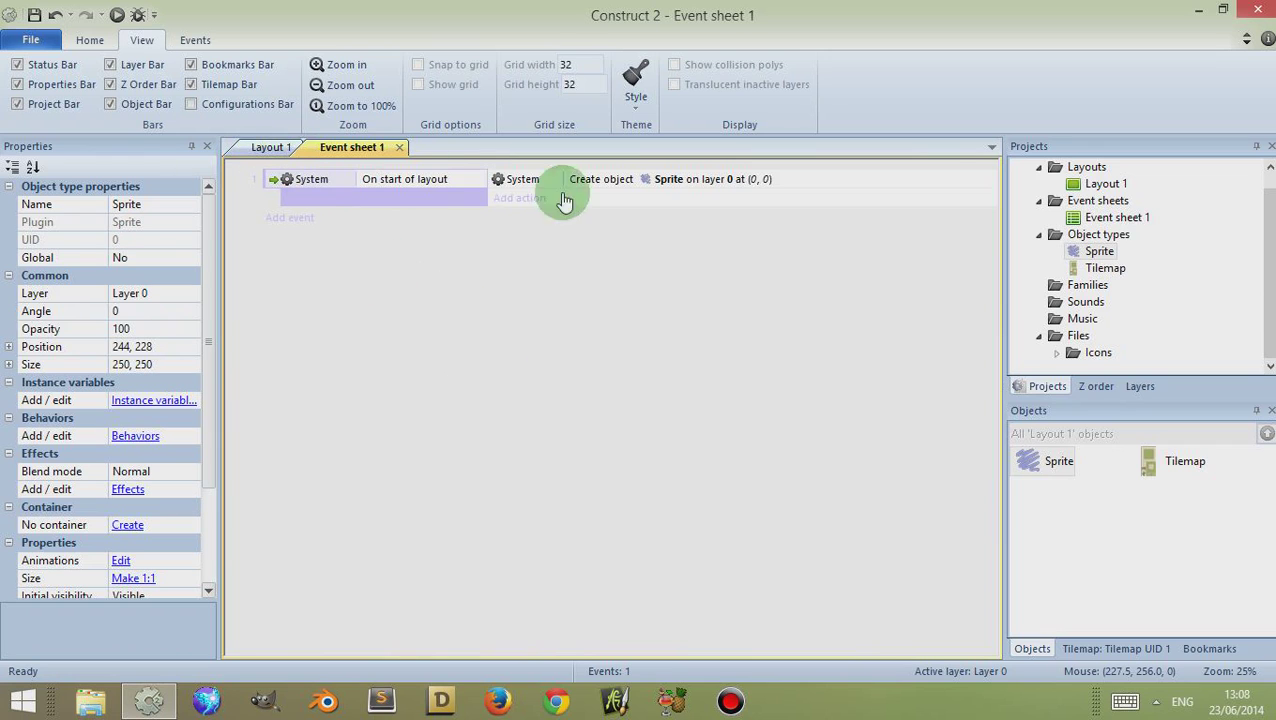
# - Set Layout 1's Event sheet property to Event sheet 1 and return to the layout
pyautogui.click(1110, 186)
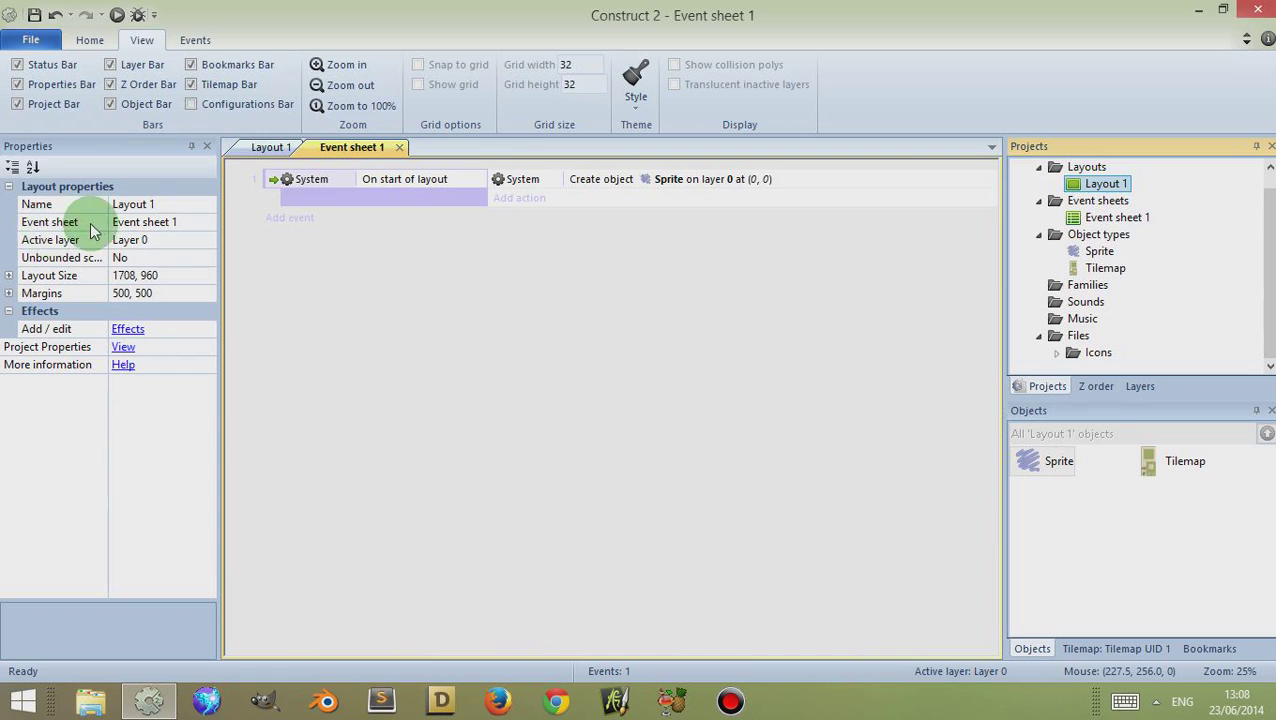
pyautogui.click(165, 221)
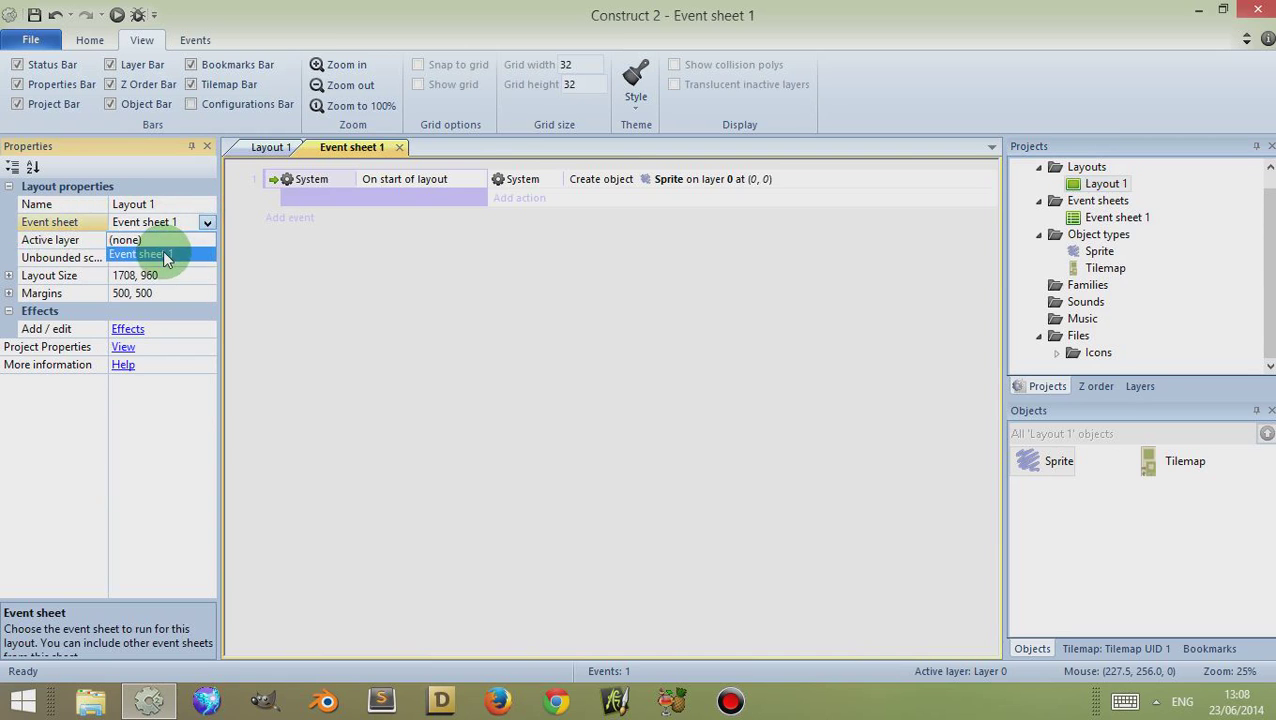
pyautogui.click(165, 256)
pyautogui.click(265, 150)
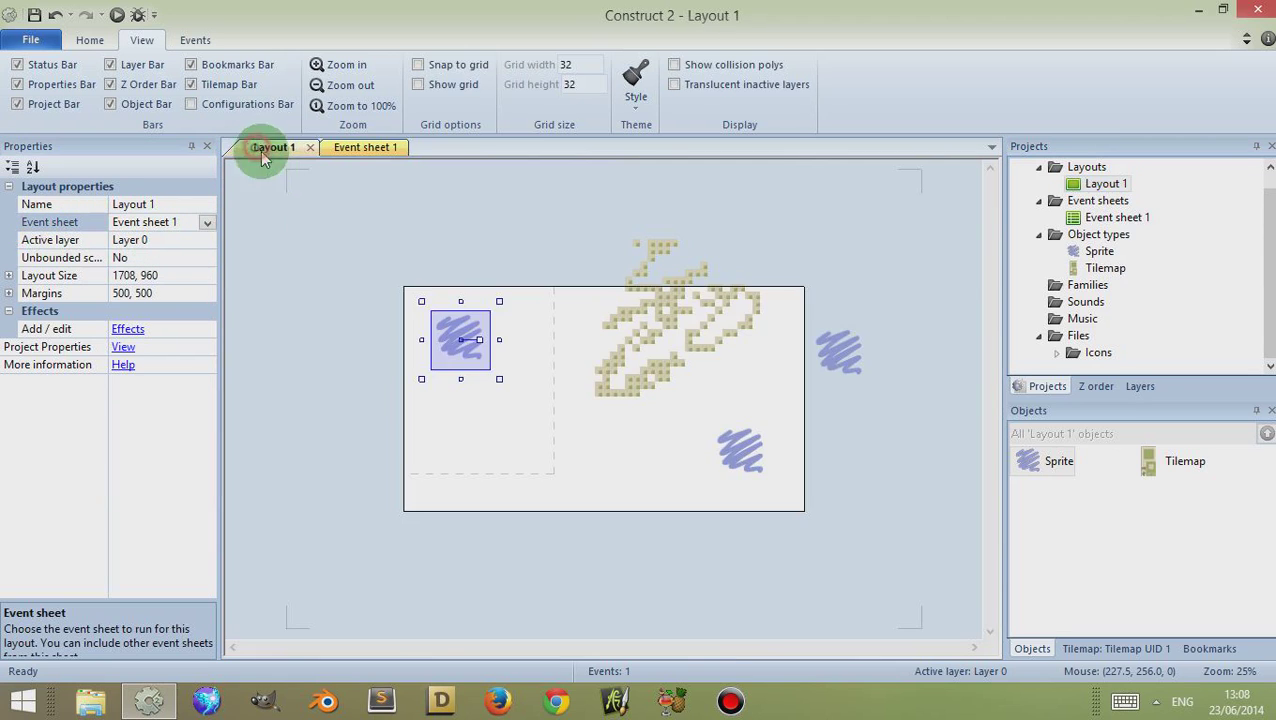
pyautogui.click(340, 427)
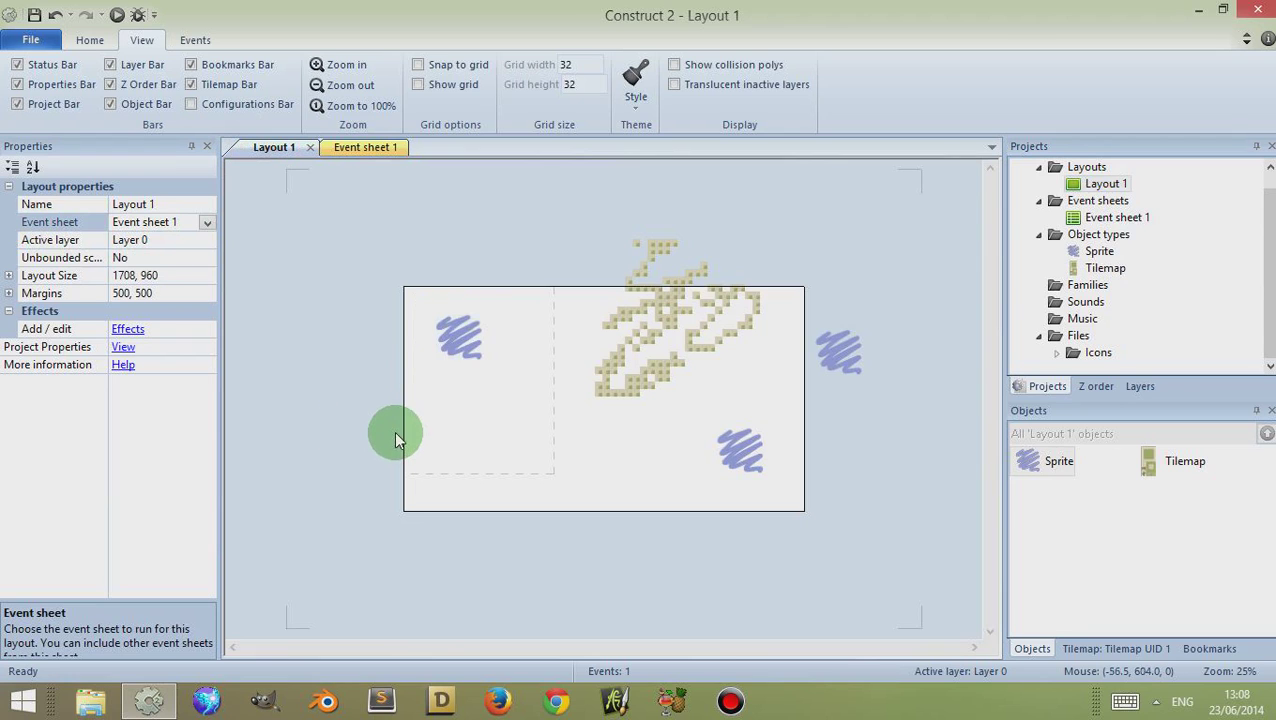
# - Align the scribble sprite to the layout's left edge
pyautogui.rightClick(395, 431)
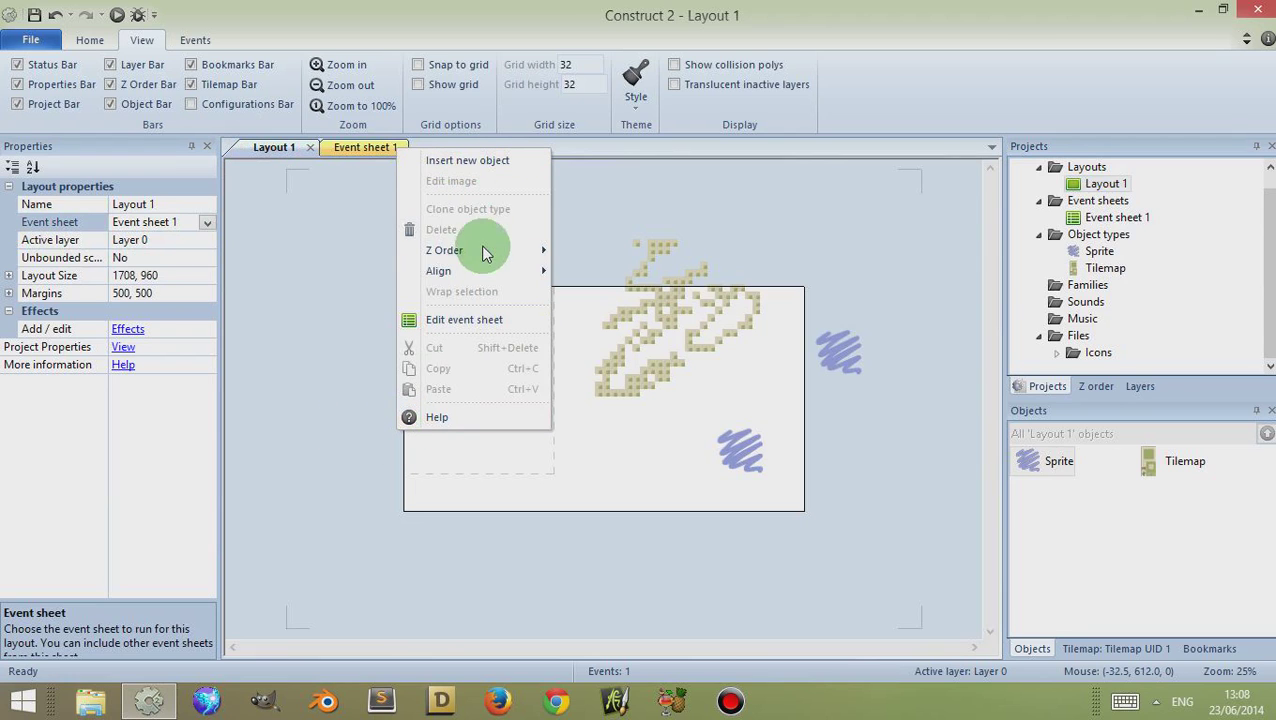
pyautogui.moveTo(486, 268)
pyautogui.moveTo(595, 277)
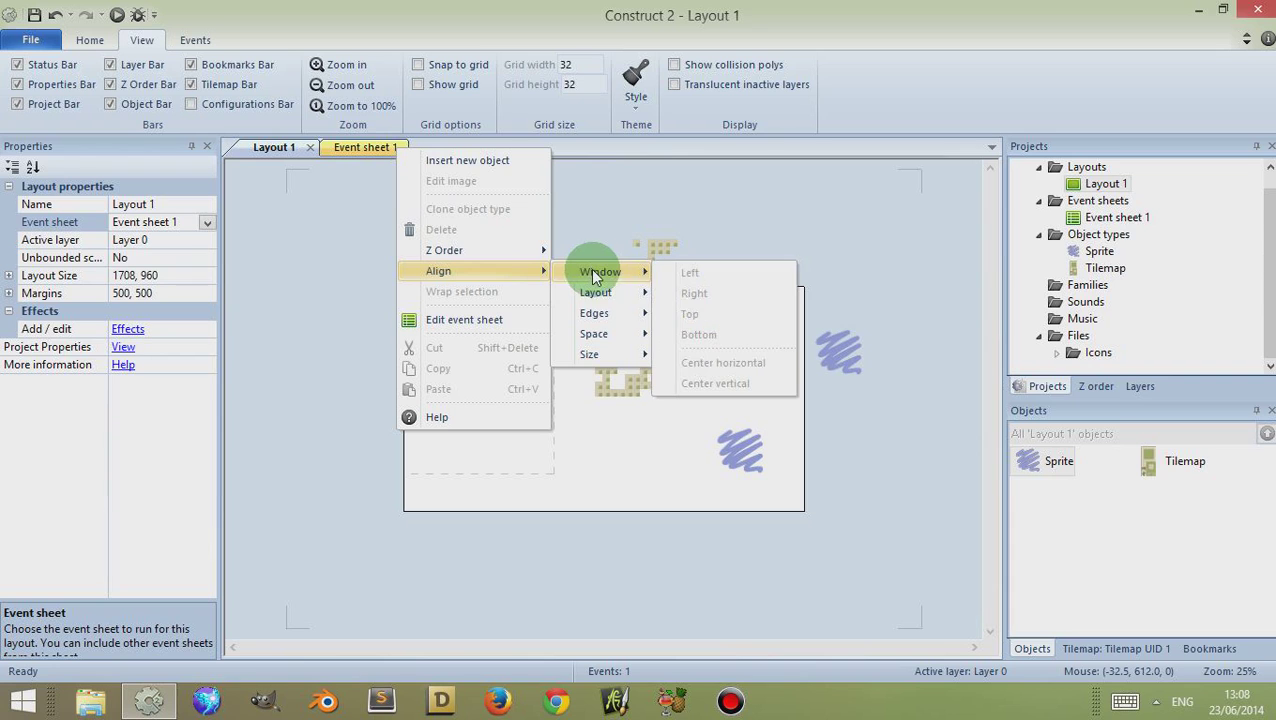
pyautogui.moveTo(613, 335)
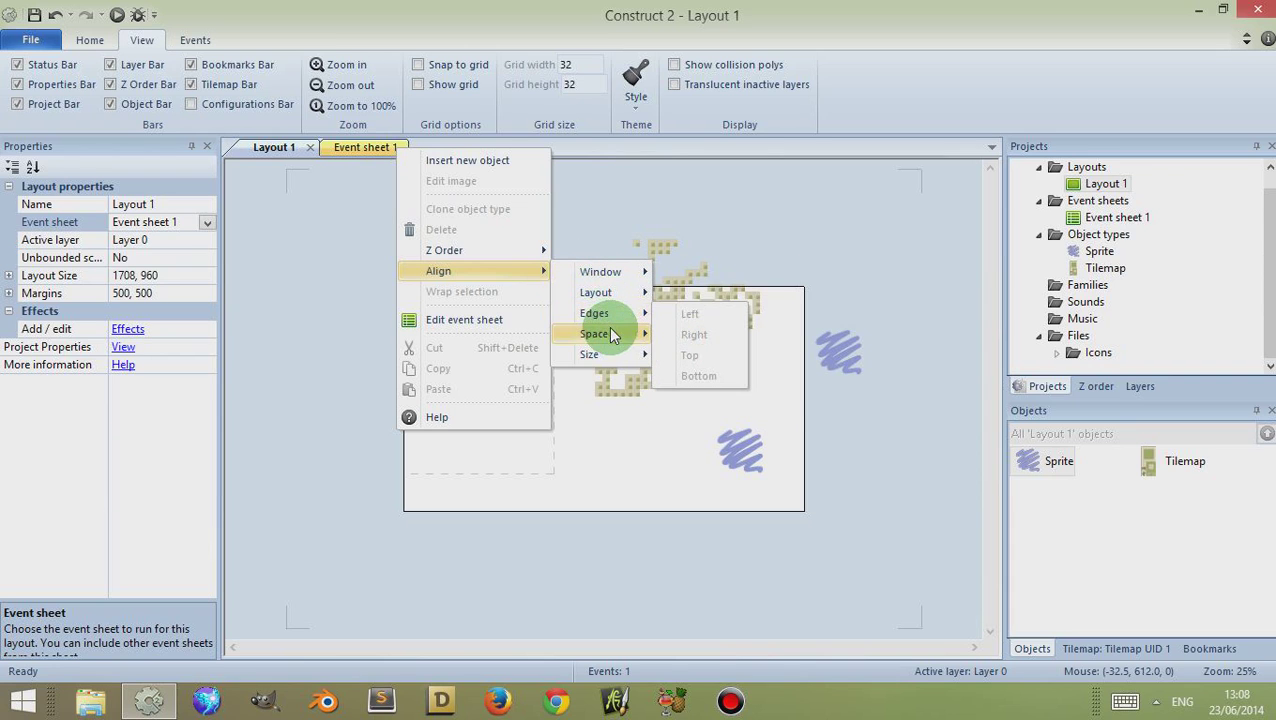
pyautogui.click(464, 350)
pyautogui.click(455, 338)
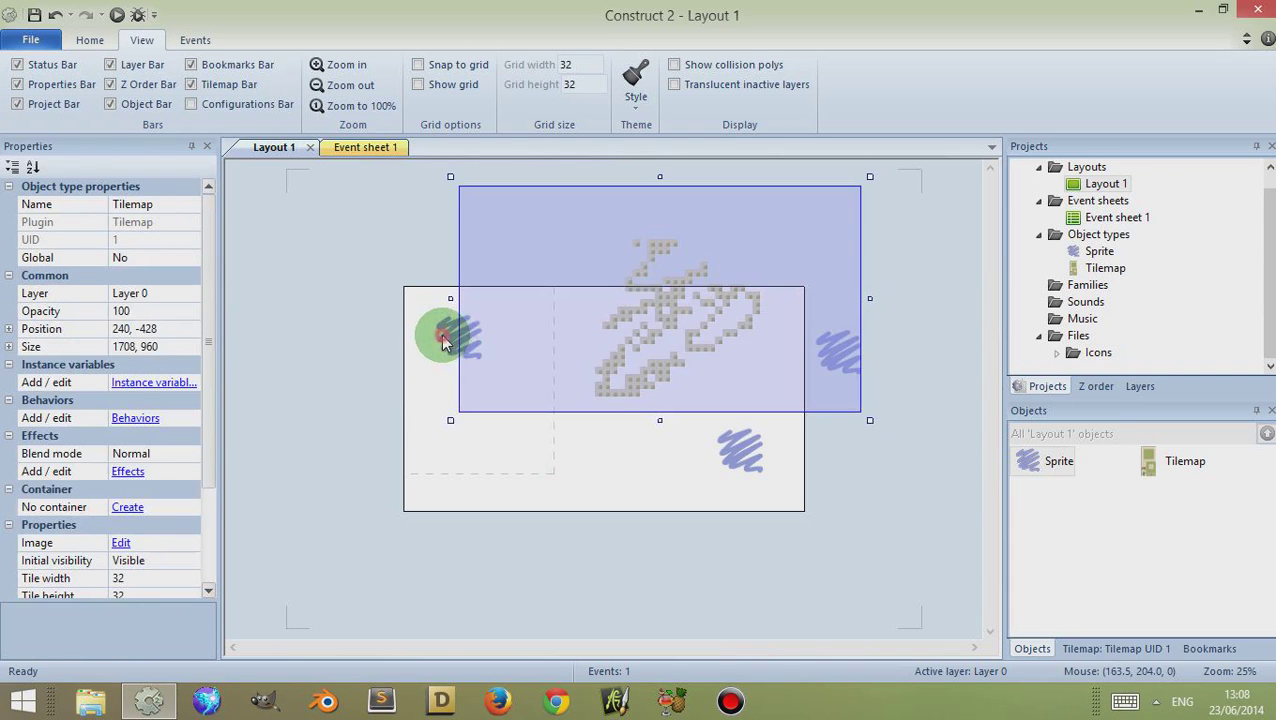
pyautogui.click(450, 340)
pyautogui.rightClick(449, 349)
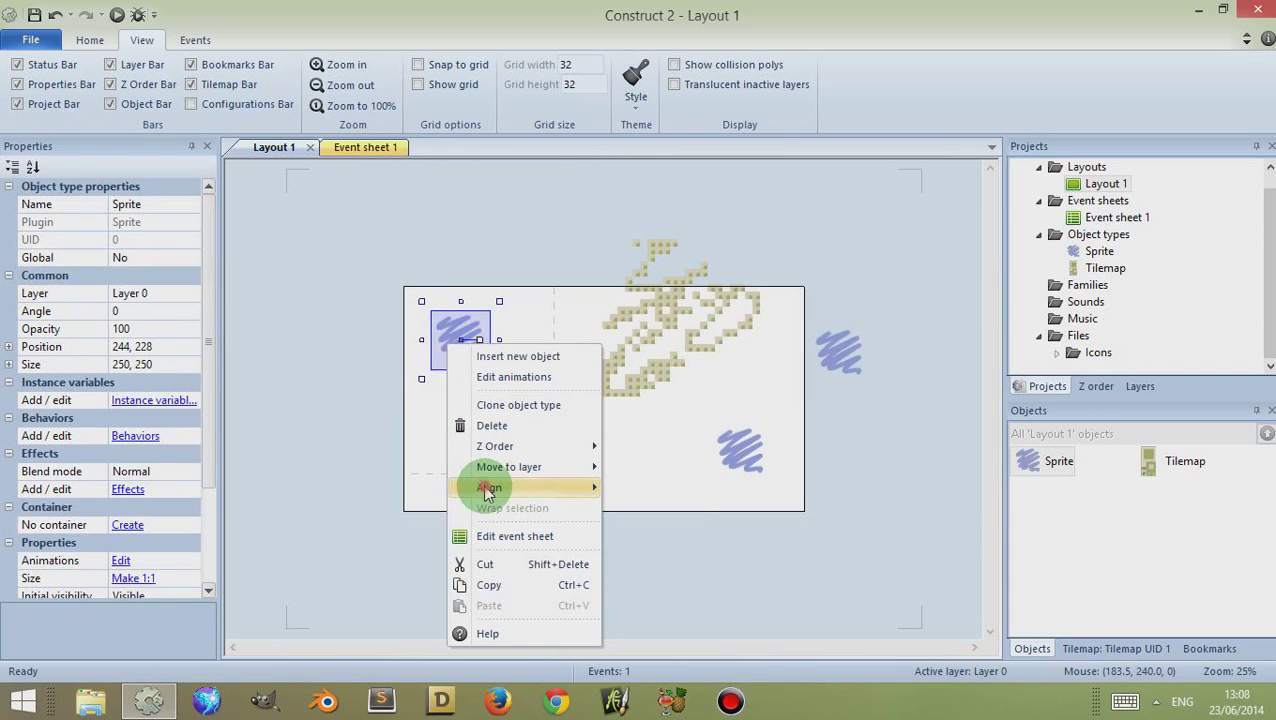
pyautogui.moveTo(489, 487)
pyautogui.moveTo(660, 490)
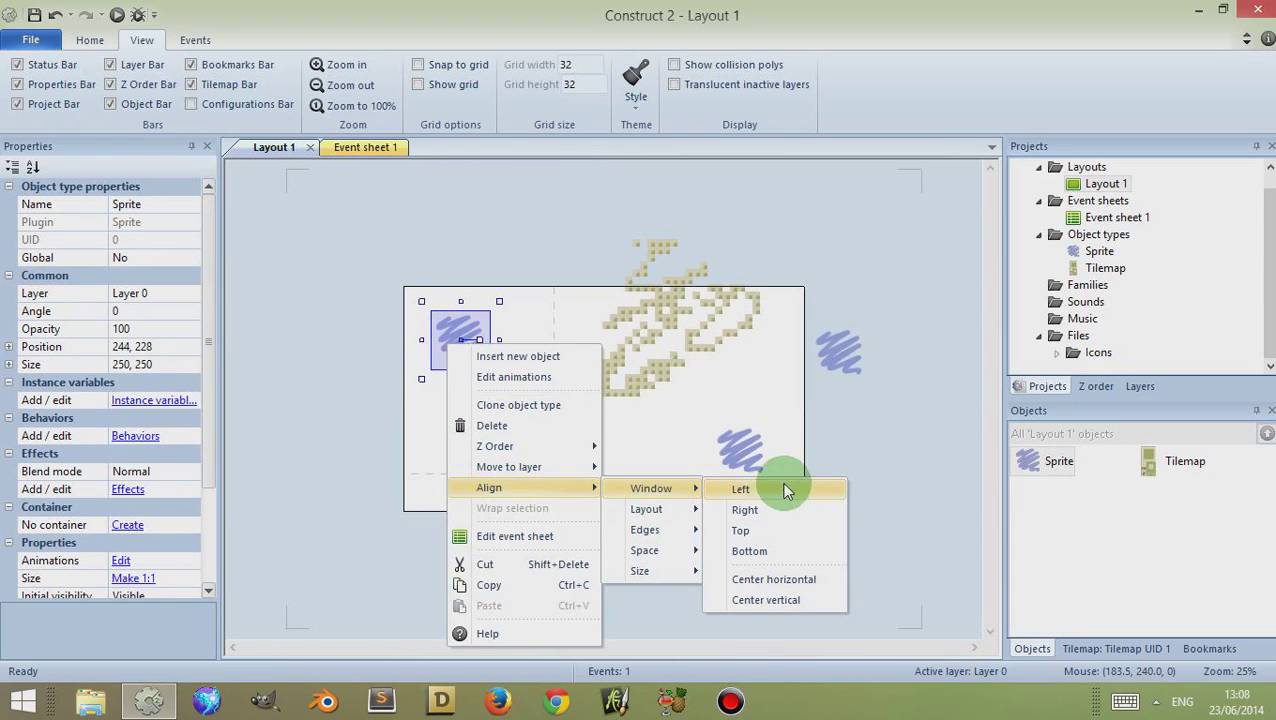
pyautogui.click(759, 489)
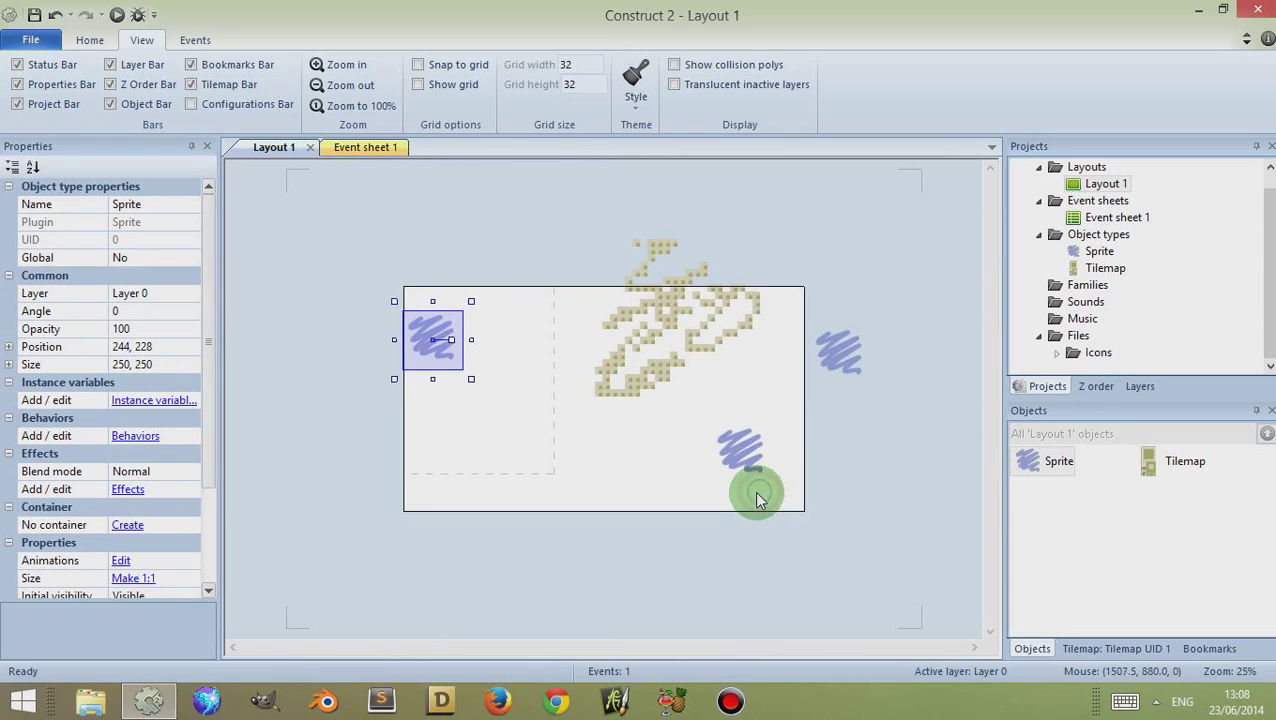
# - Review the align options without applying one, then check Event sheet 1
pyautogui.rightClick(415, 341)
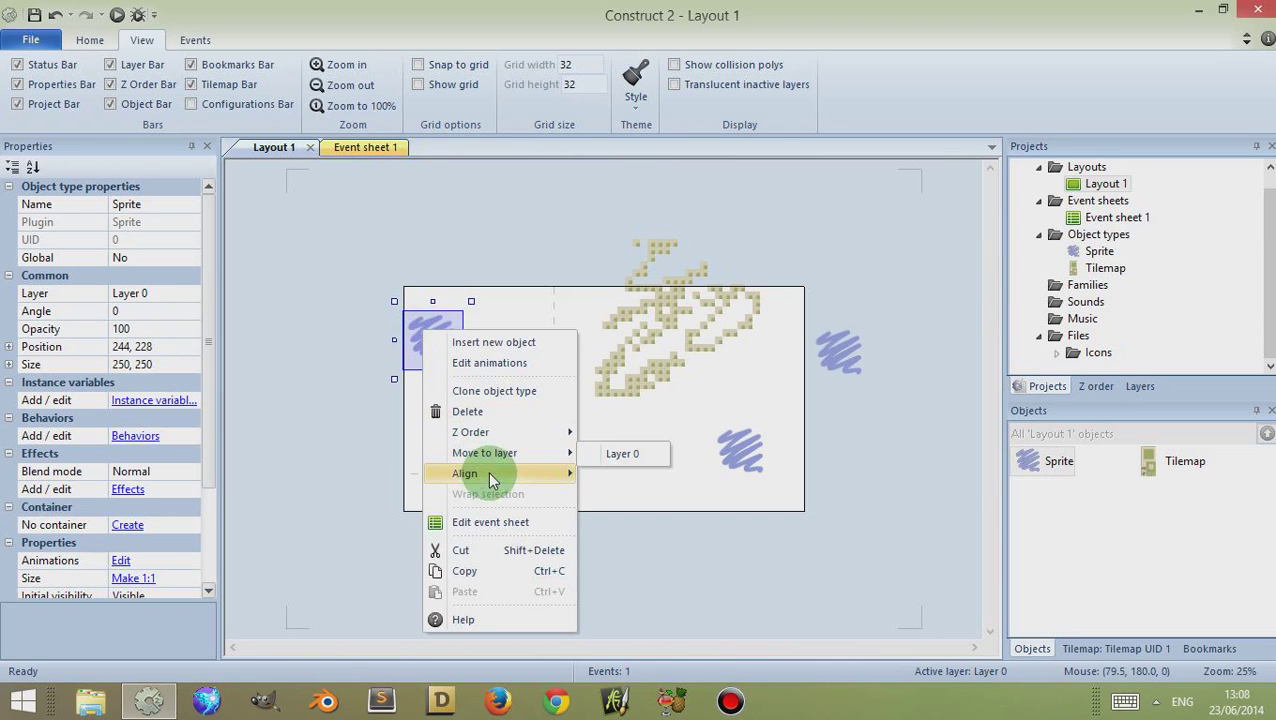
pyautogui.moveTo(484, 475)
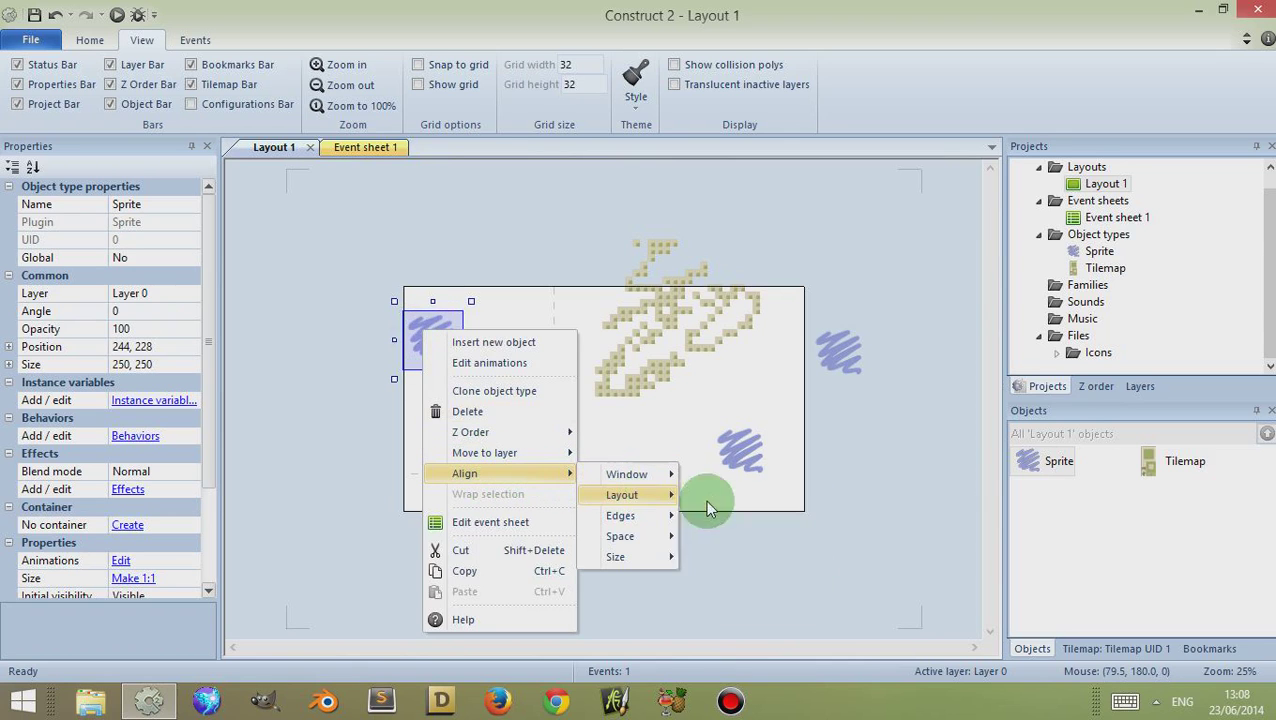
pyautogui.moveTo(630, 495)
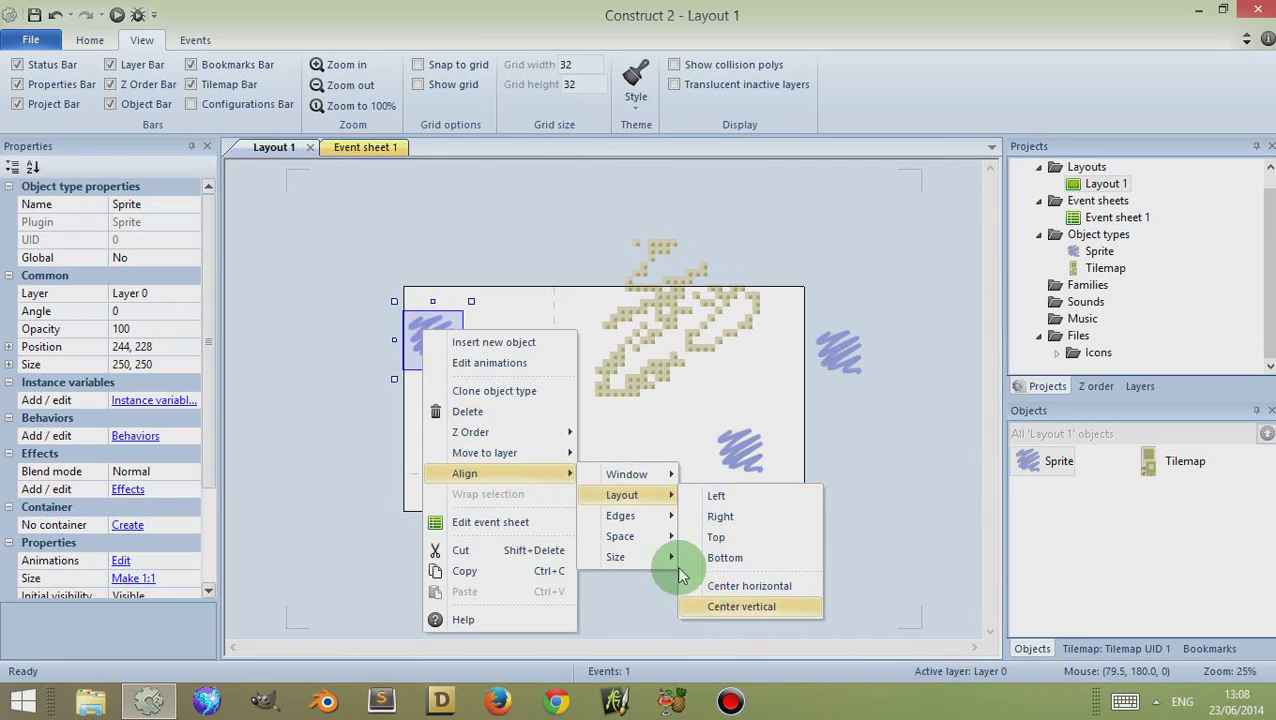
pyautogui.moveTo(657, 517)
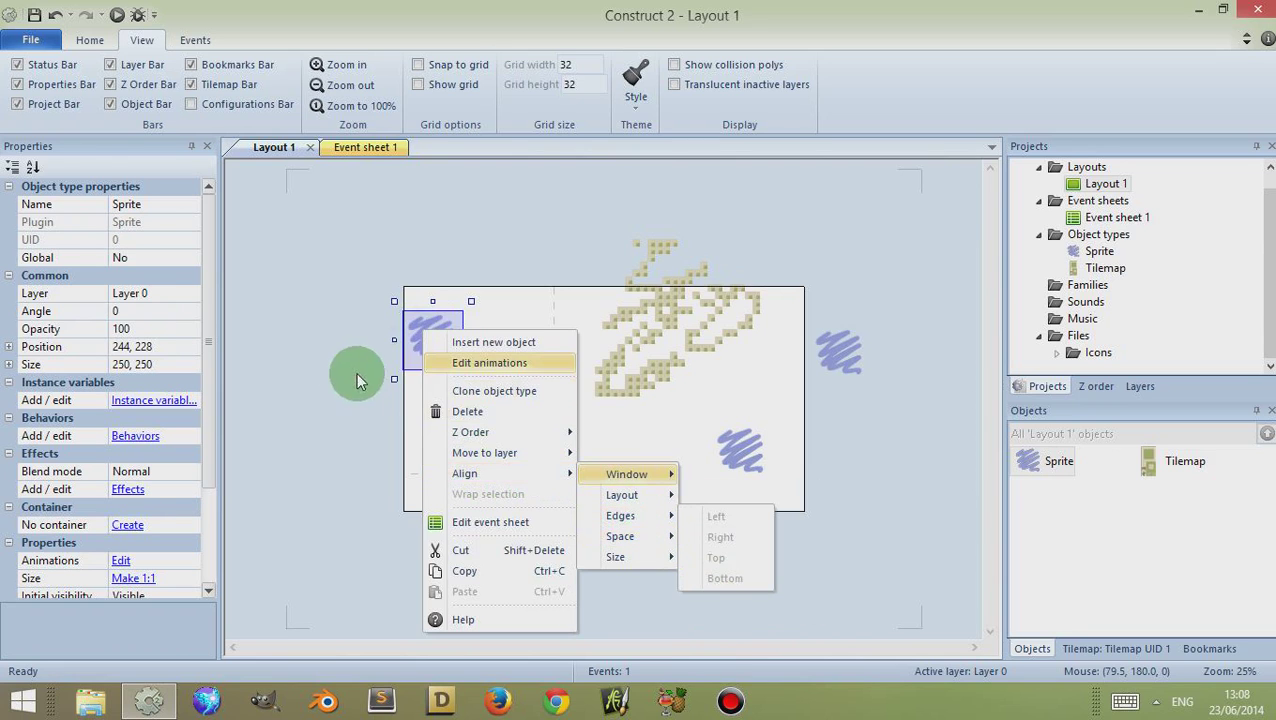
pyautogui.click(350, 373)
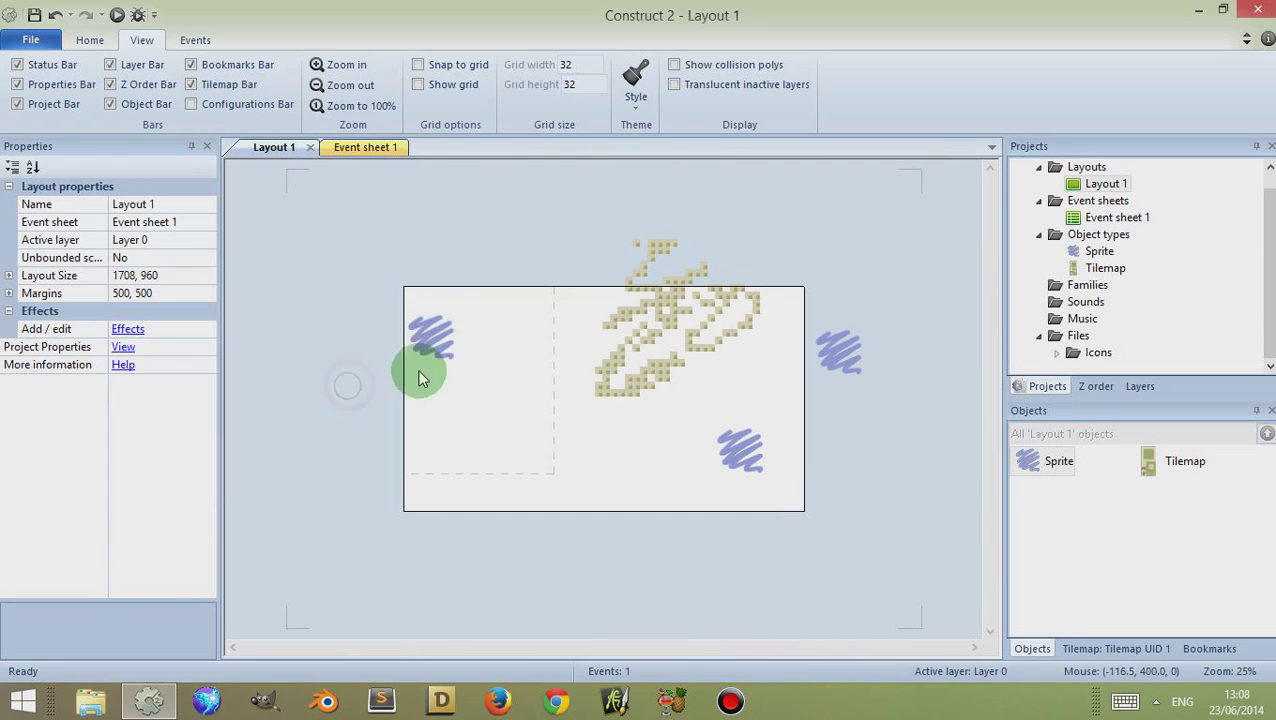
pyautogui.click(362, 148)
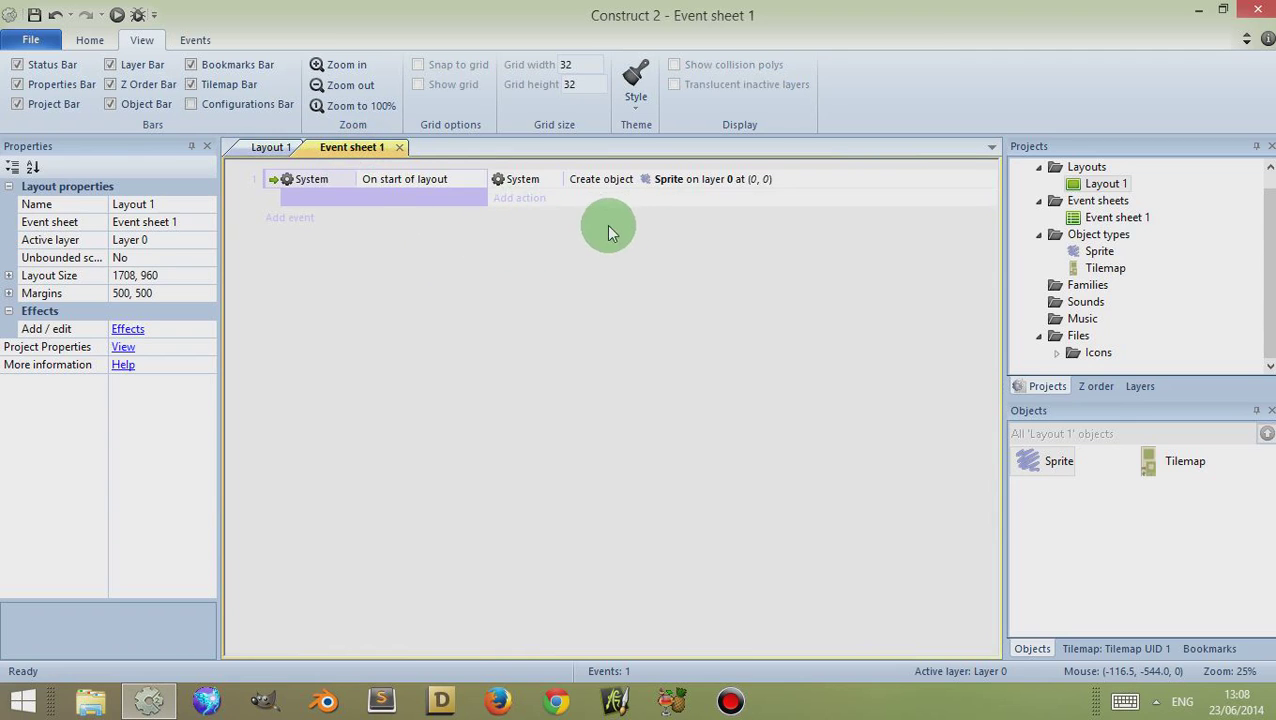
pyautogui.click(268, 148)
# - Drag the sprite into Layout 1's top-left area at about 181, 184
pyautogui.moveTo(430, 330); pyautogui.dragTo(433, 226)
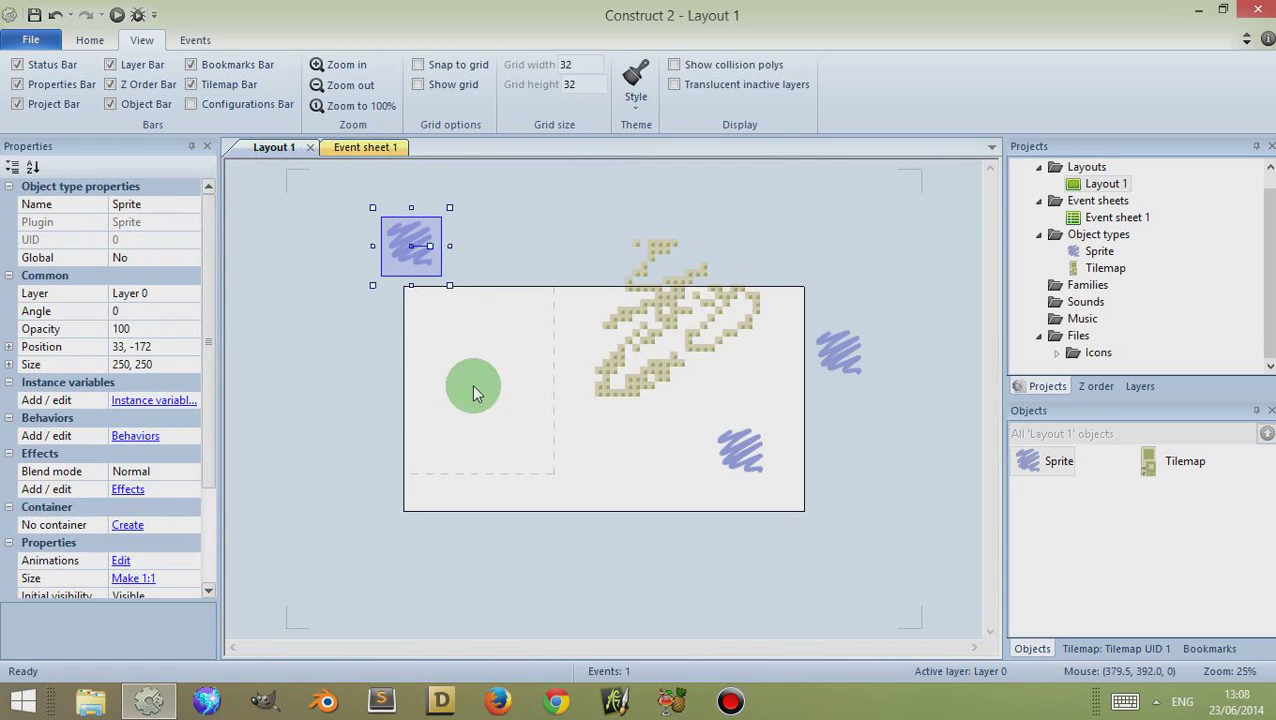
pyautogui.moveTo(405, 240); pyautogui.dragTo(452, 311)
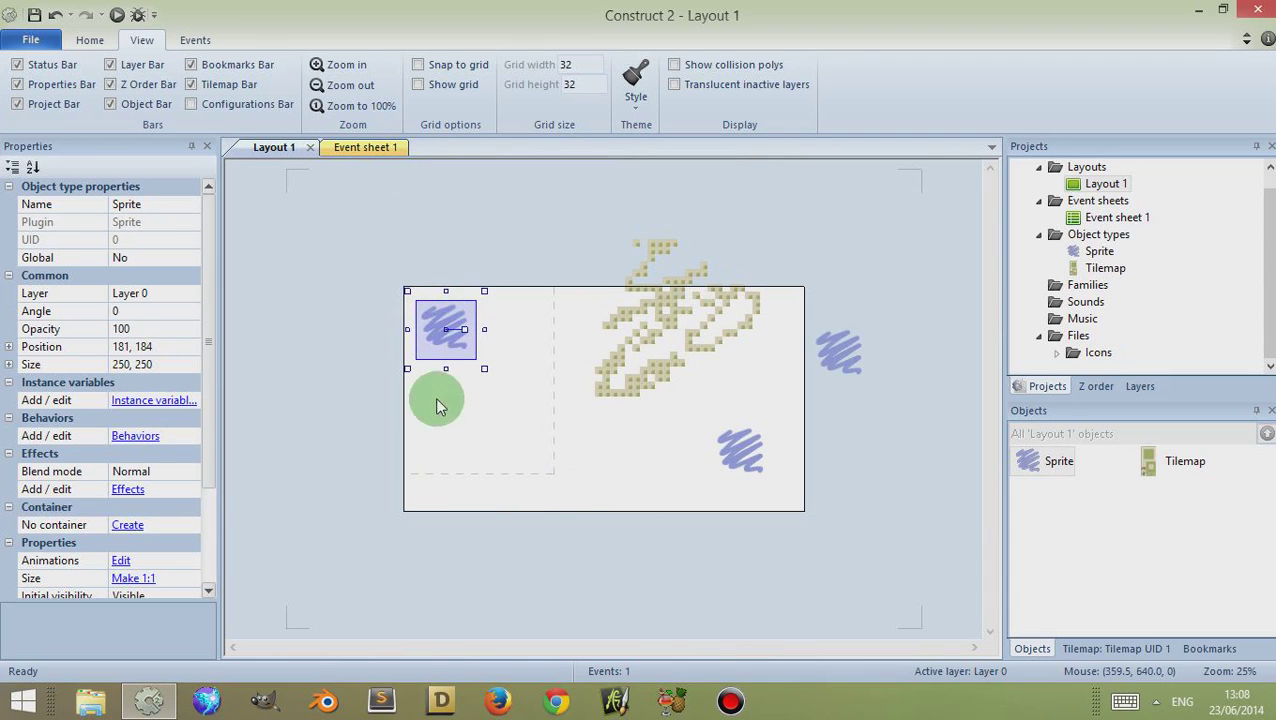
pyautogui.click(372, 385)
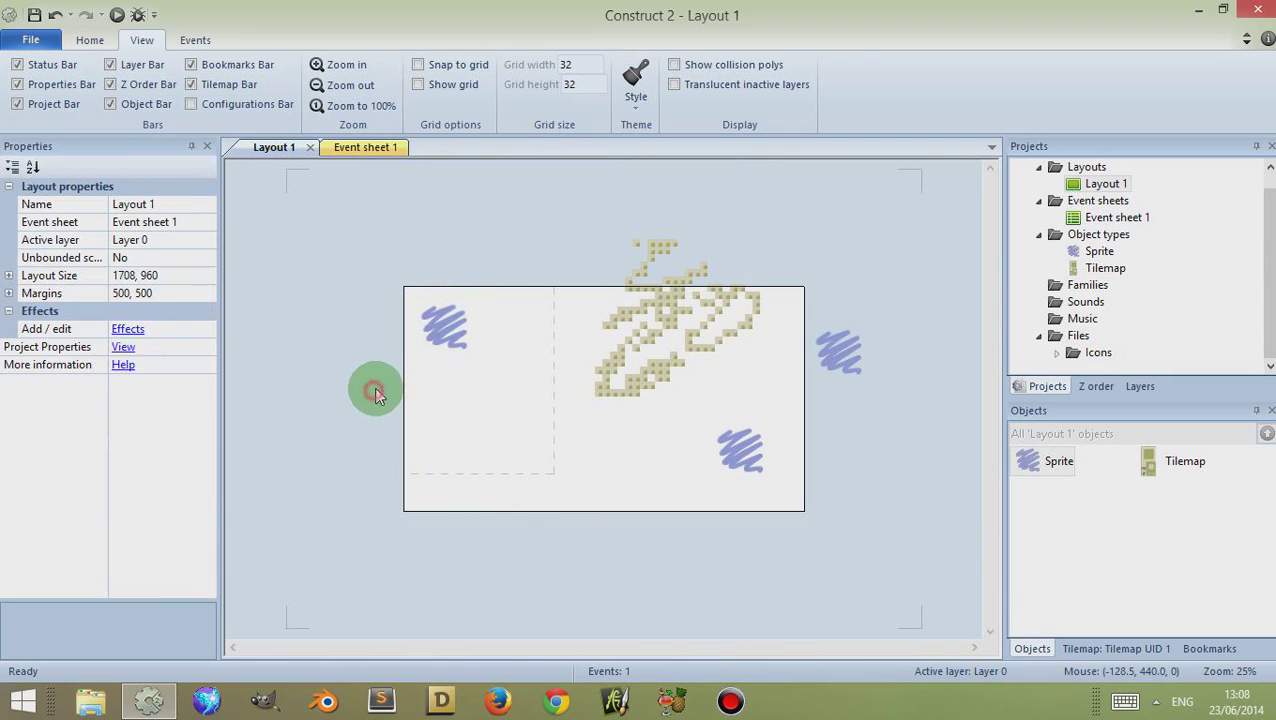
# - Clone the sprite as a new Sprite2 object type placed at 320, 472
pyautogui.click(445, 330)
pyautogui.rightClick(444, 340)
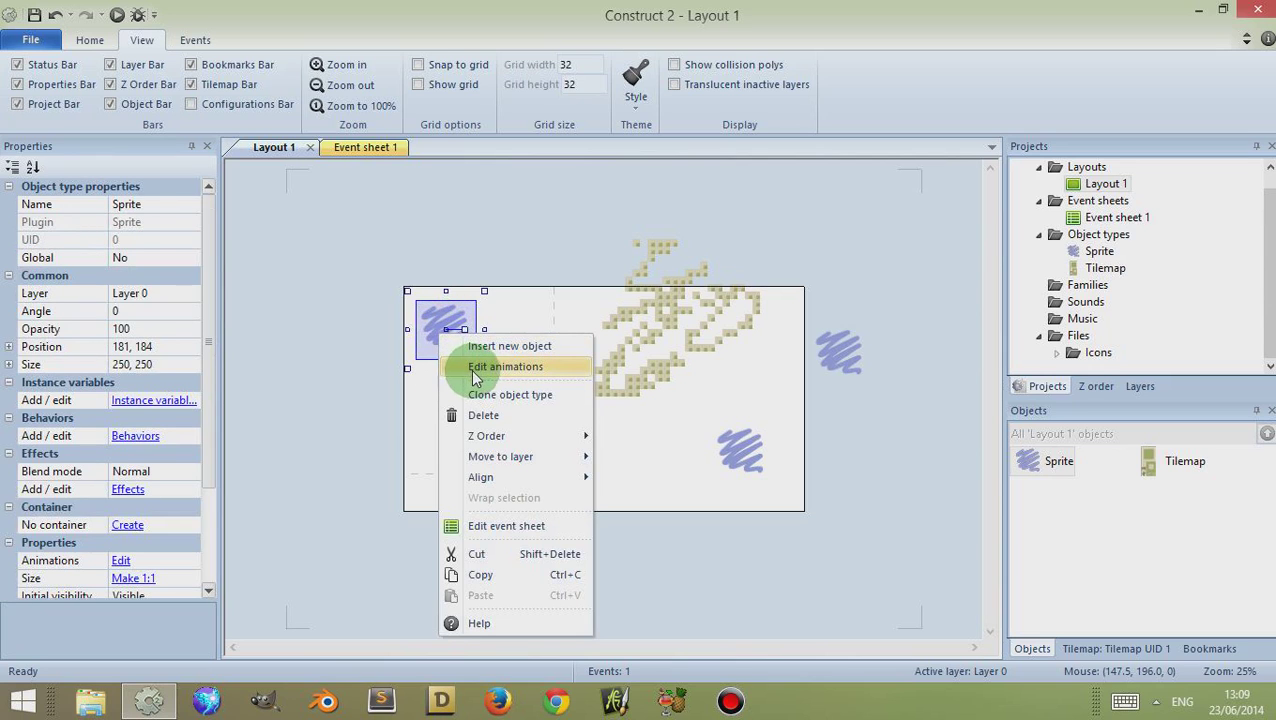
pyautogui.click(506, 367)
pyautogui.rightClick(437, 338)
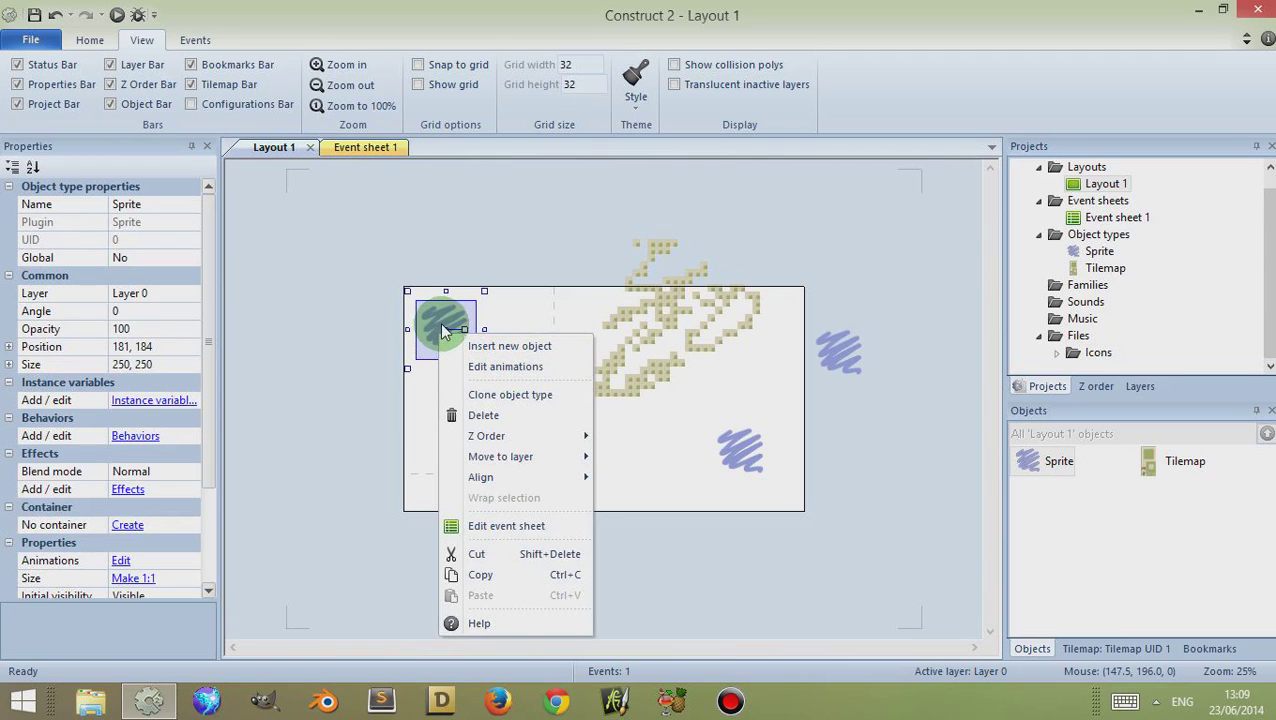
pyautogui.click(485, 398)
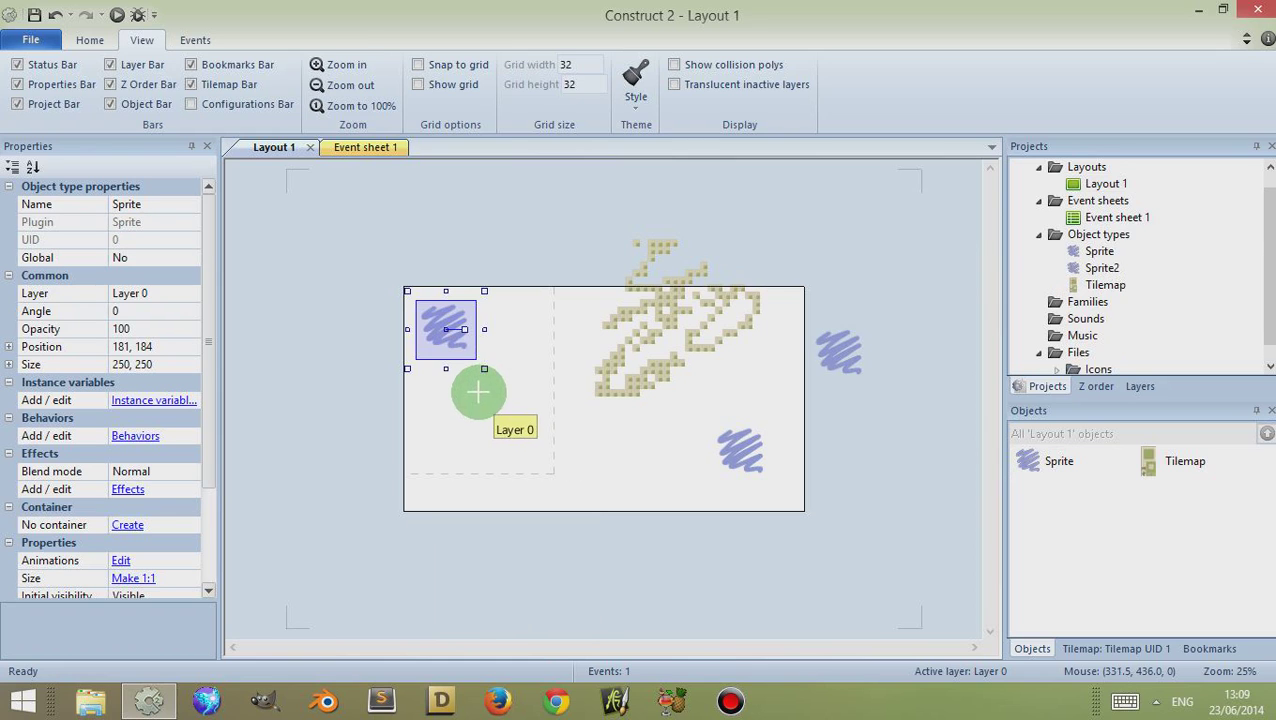
pyautogui.click(418, 390)
pyautogui.moveTo(418, 390); pyautogui.dragTo(420, 402)
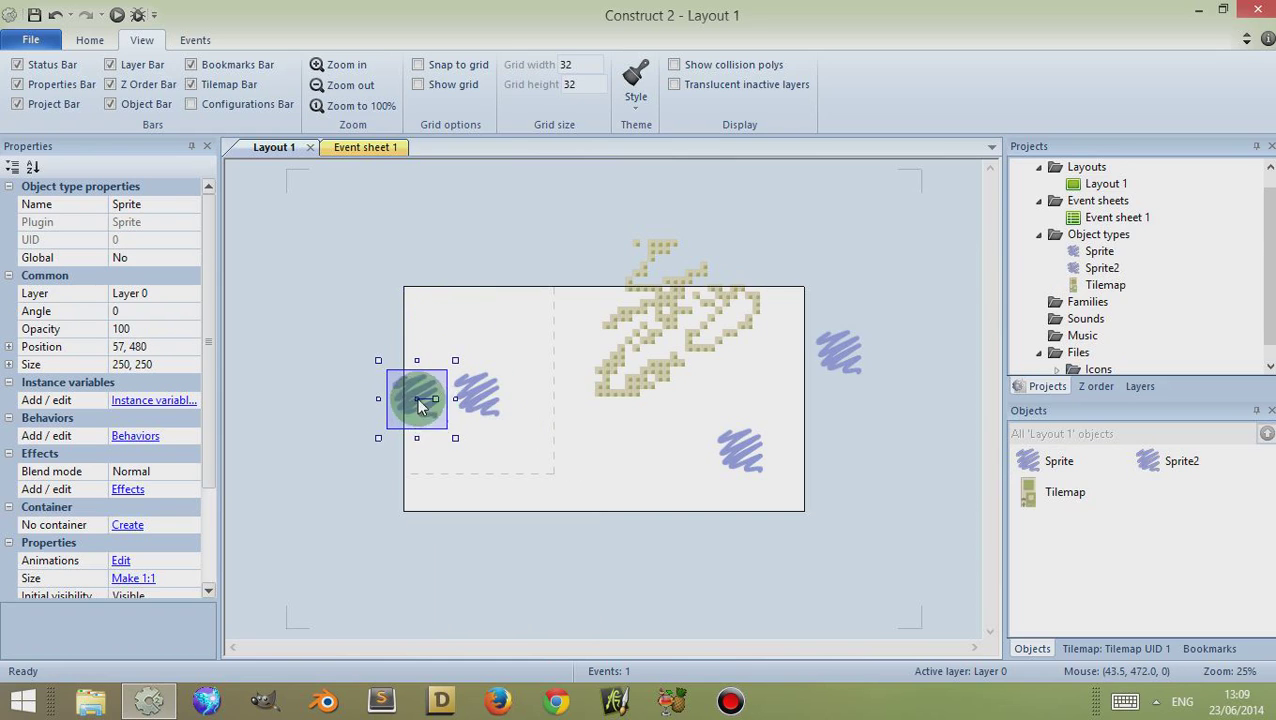
pyautogui.click(481, 400)
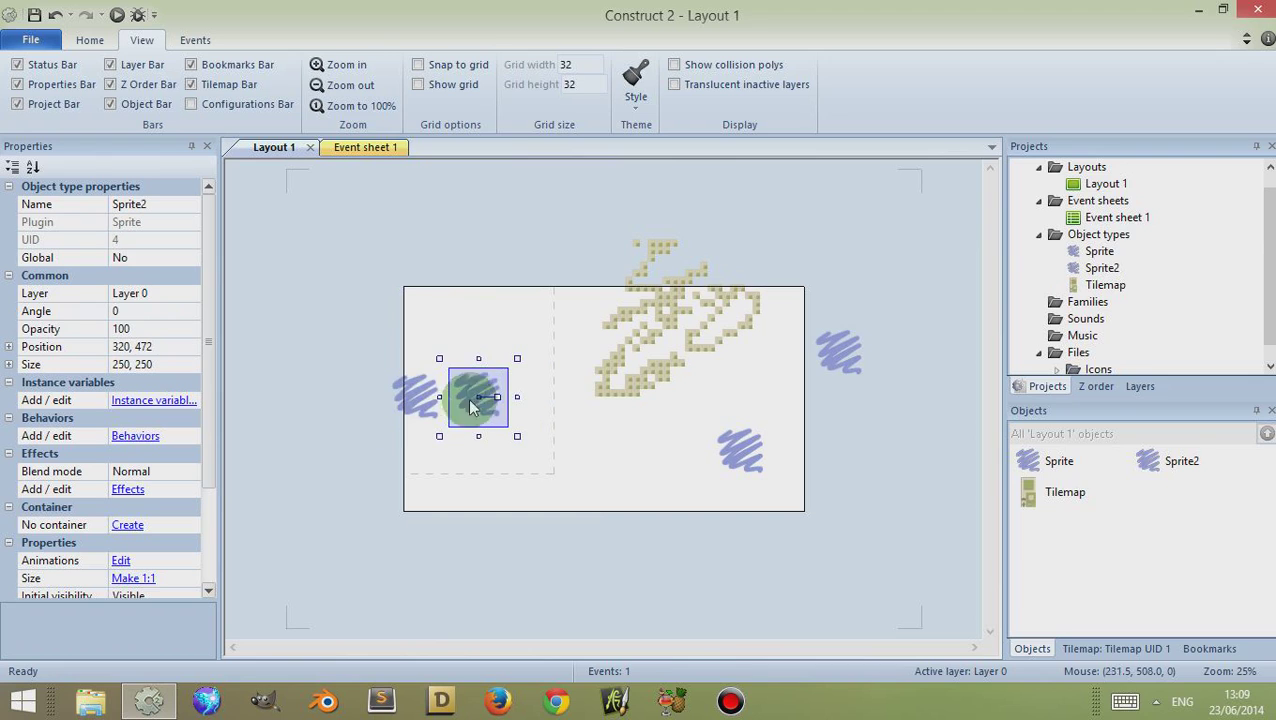
pyautogui.click(413, 394)
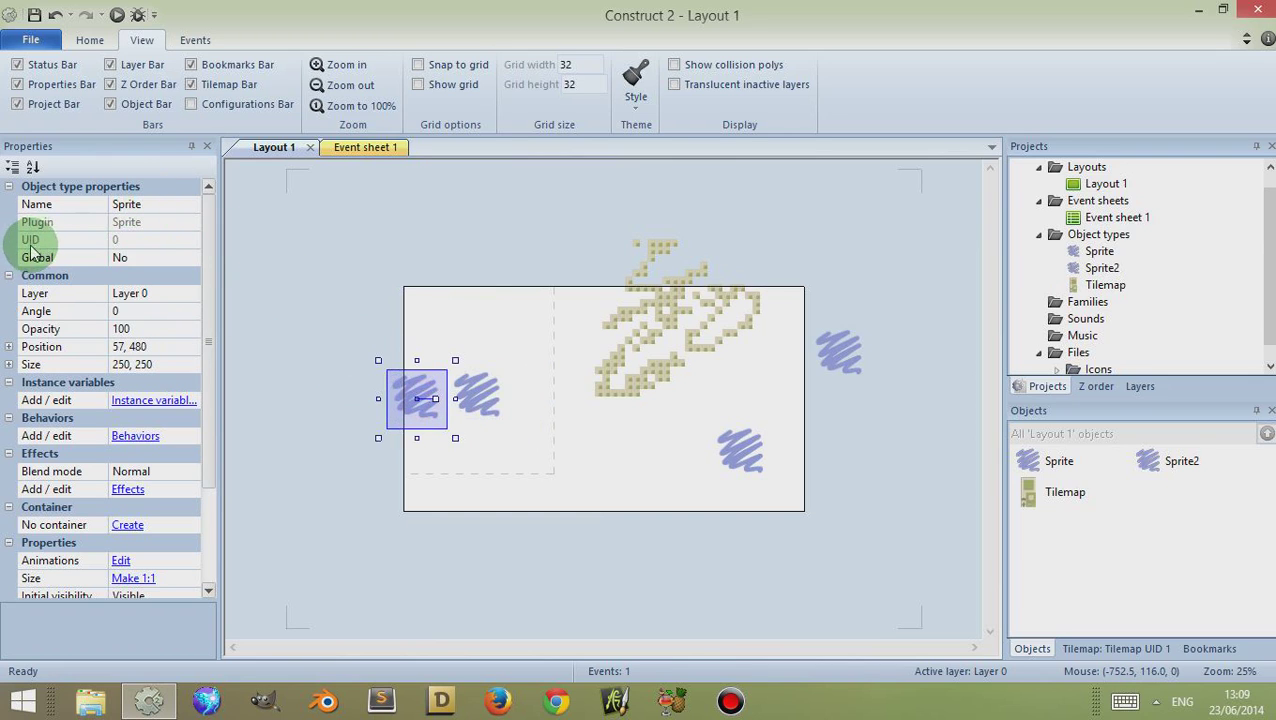
pyautogui.click(472, 392)
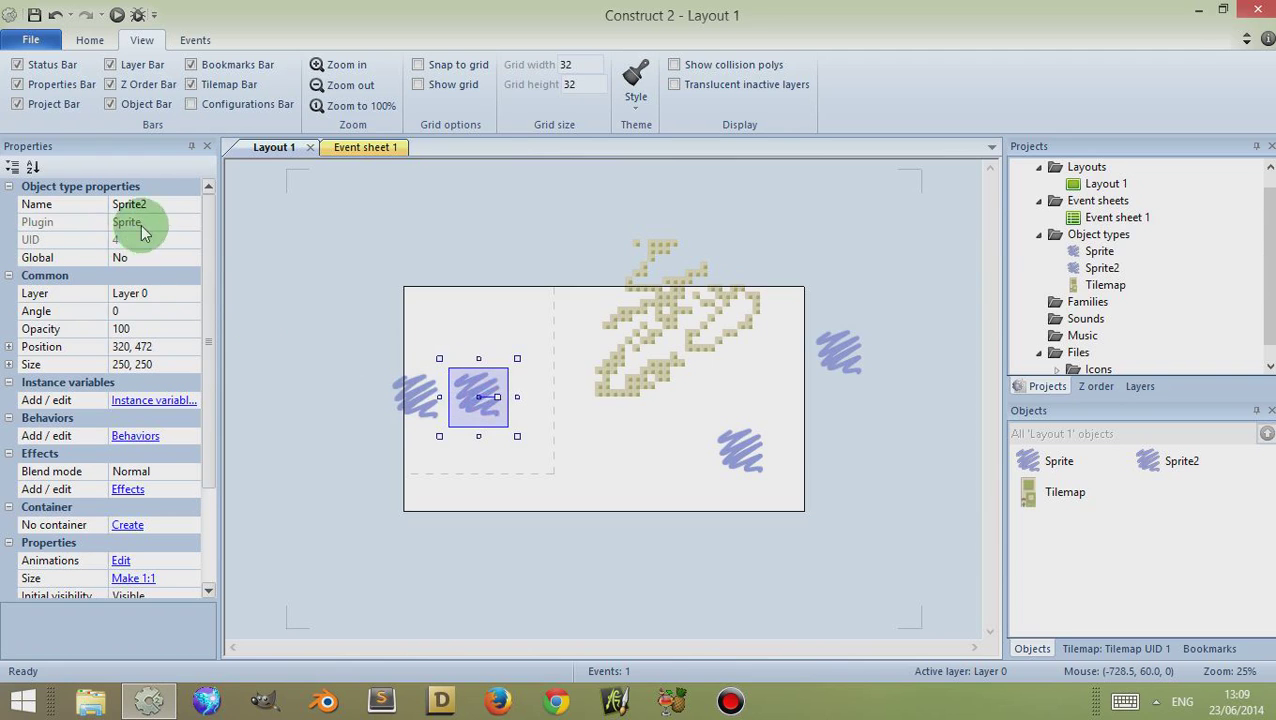
# - Move the original sprite to the top-left corner at -55, 120 and copy it
pyautogui.moveTo(412, 396); pyautogui.dragTo(381, 311)
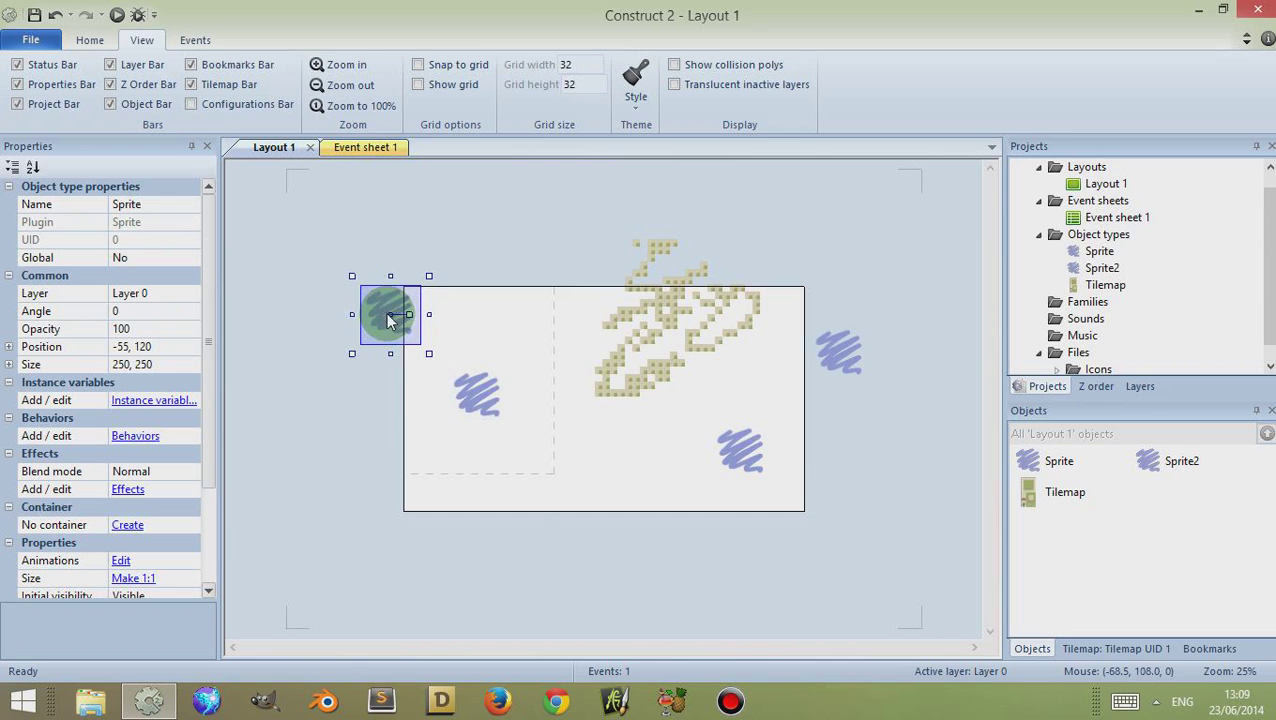
pyautogui.rightClick(390, 318)
pyautogui.click(384, 557)
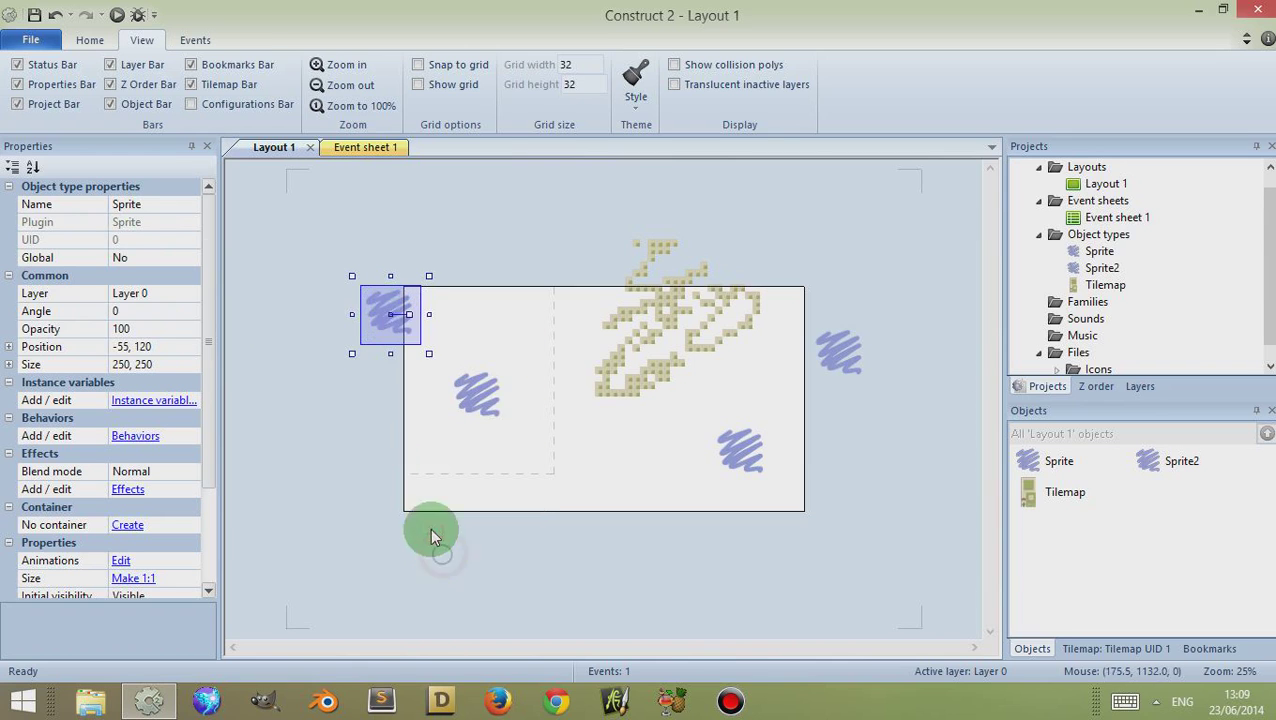
# - Paste a copy of the sprite near the top-left, undoing one stray move
pyautogui.click(371, 404)
pyautogui.rightClick(390, 414)
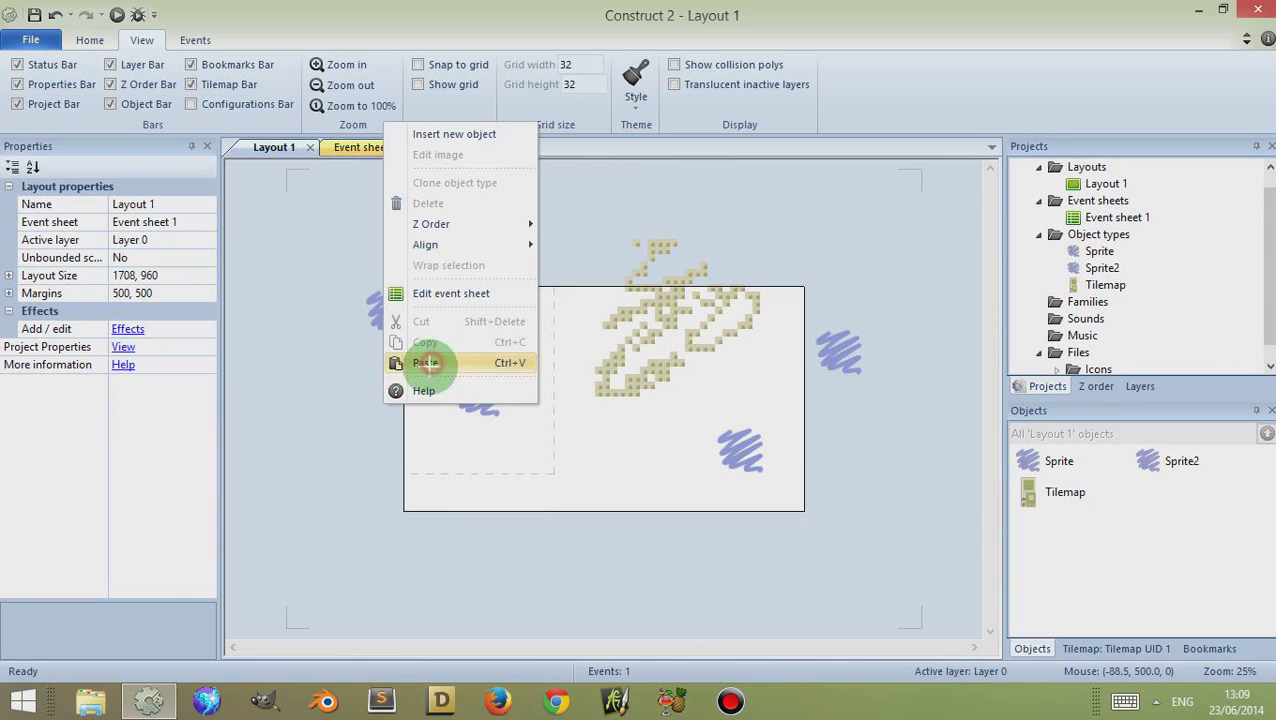
pyautogui.click(429, 363)
pyautogui.click(456, 300)
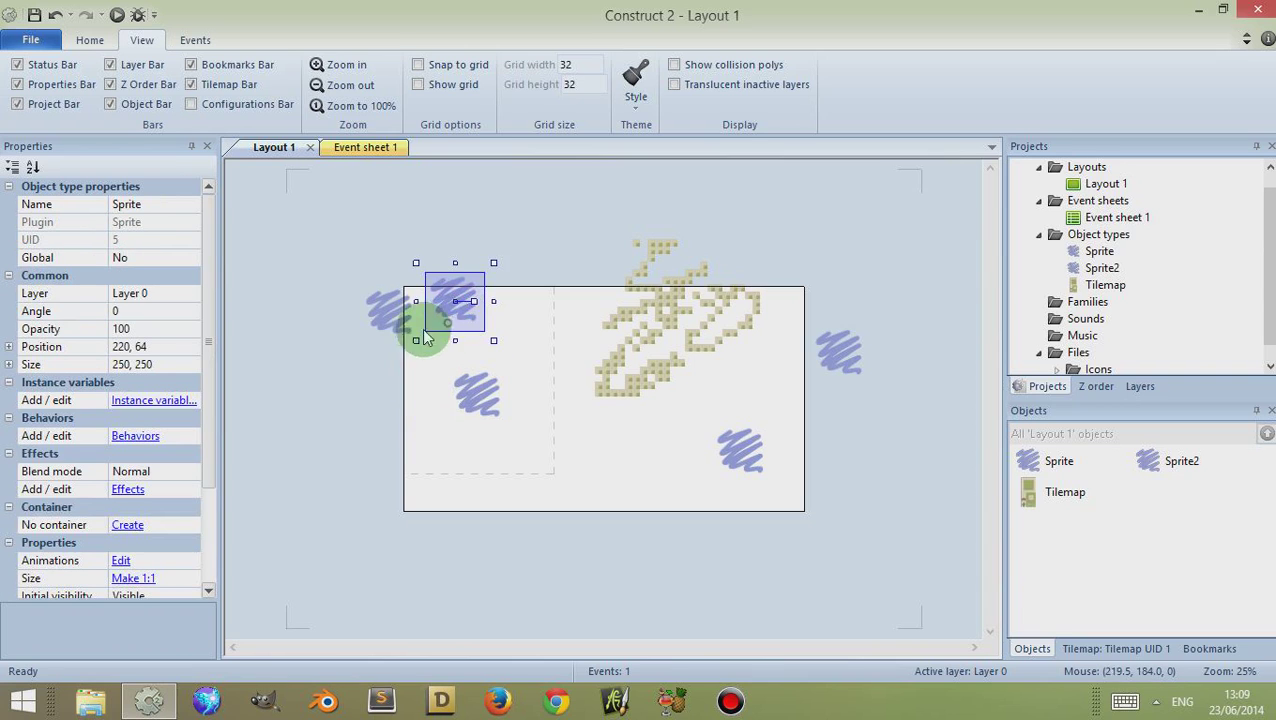
pyautogui.moveTo(425, 338); pyautogui.dragTo(396, 308)
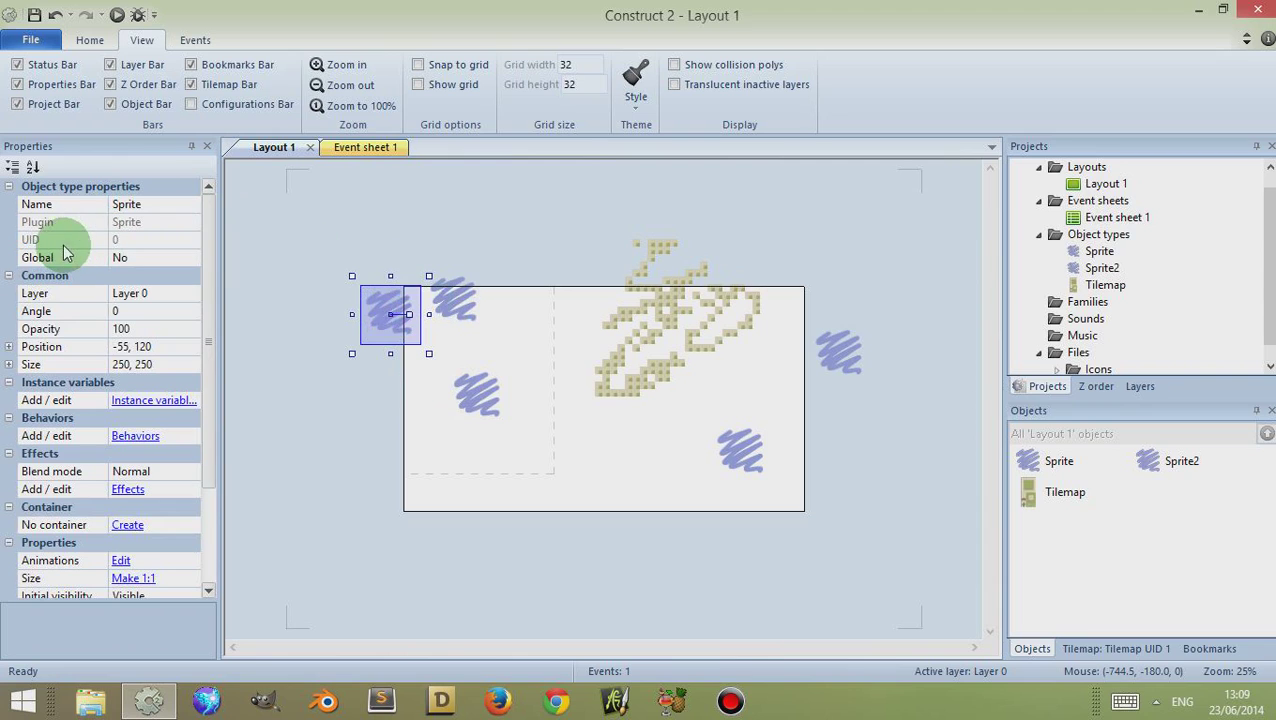
pyautogui.hotkey('ctrl', 'z')
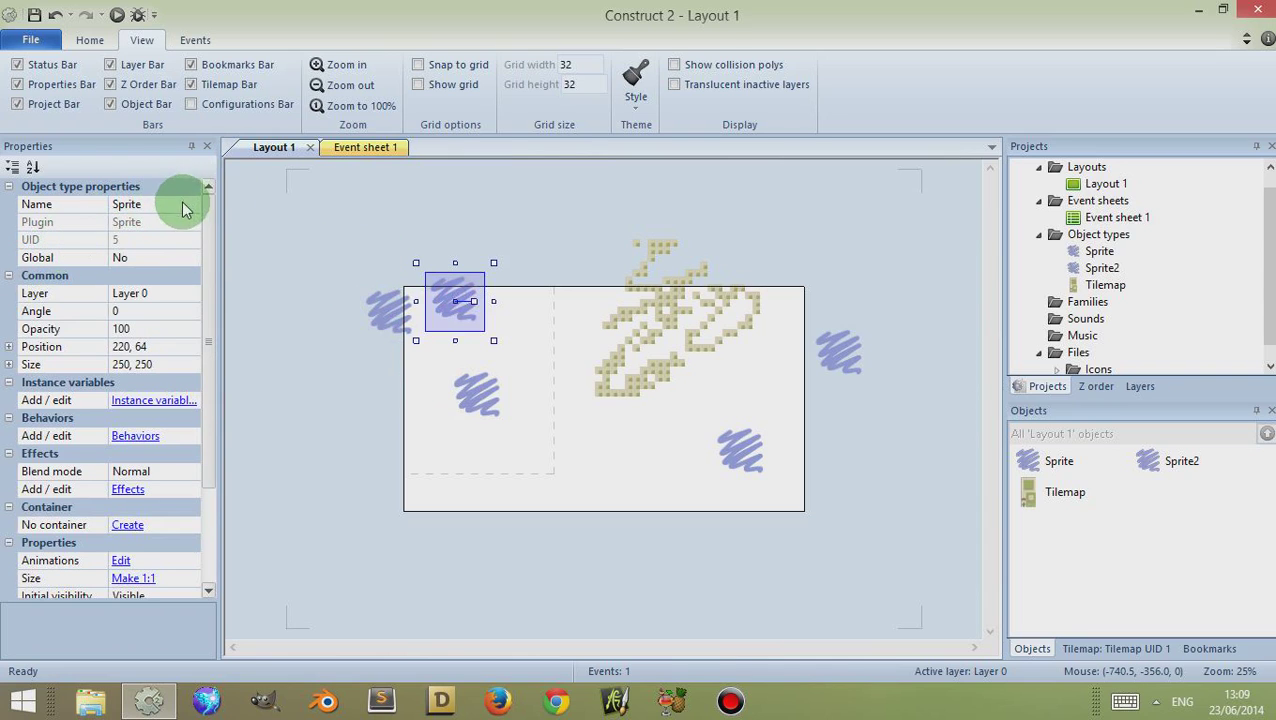
# - Move the pasted sprite above the layout's top edge
pyautogui.click(153, 218)
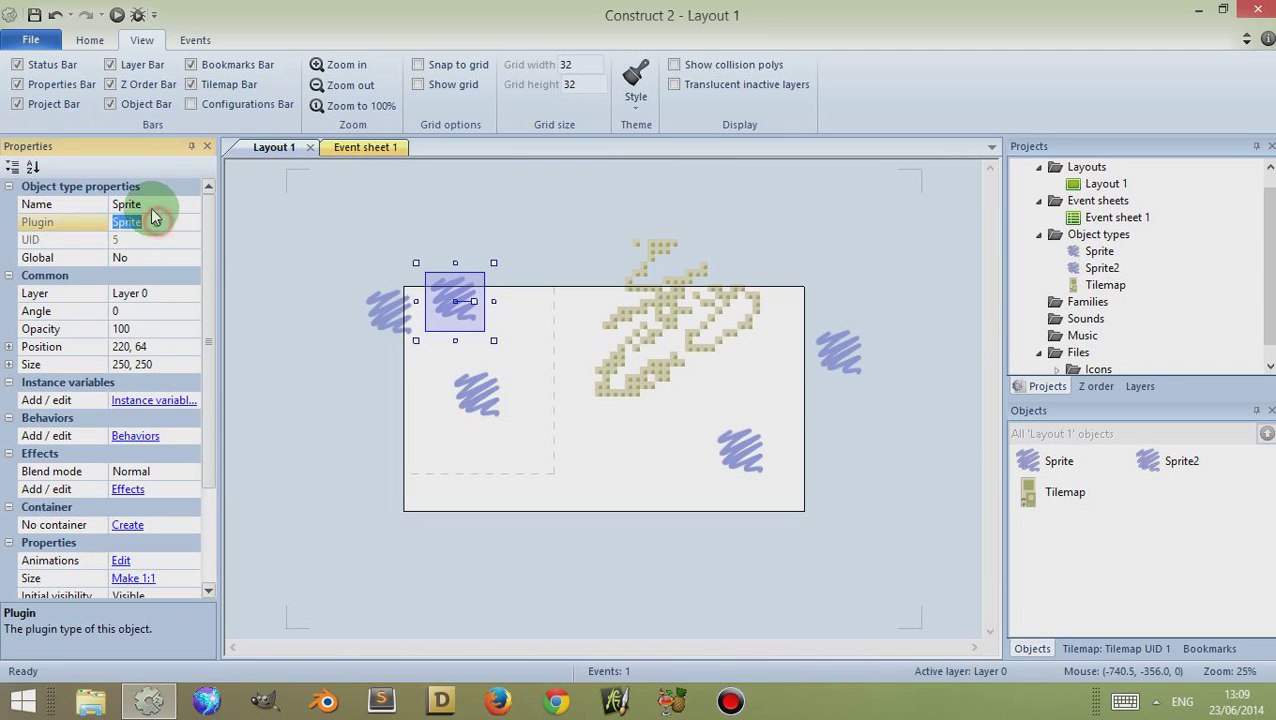
pyautogui.click(478, 395)
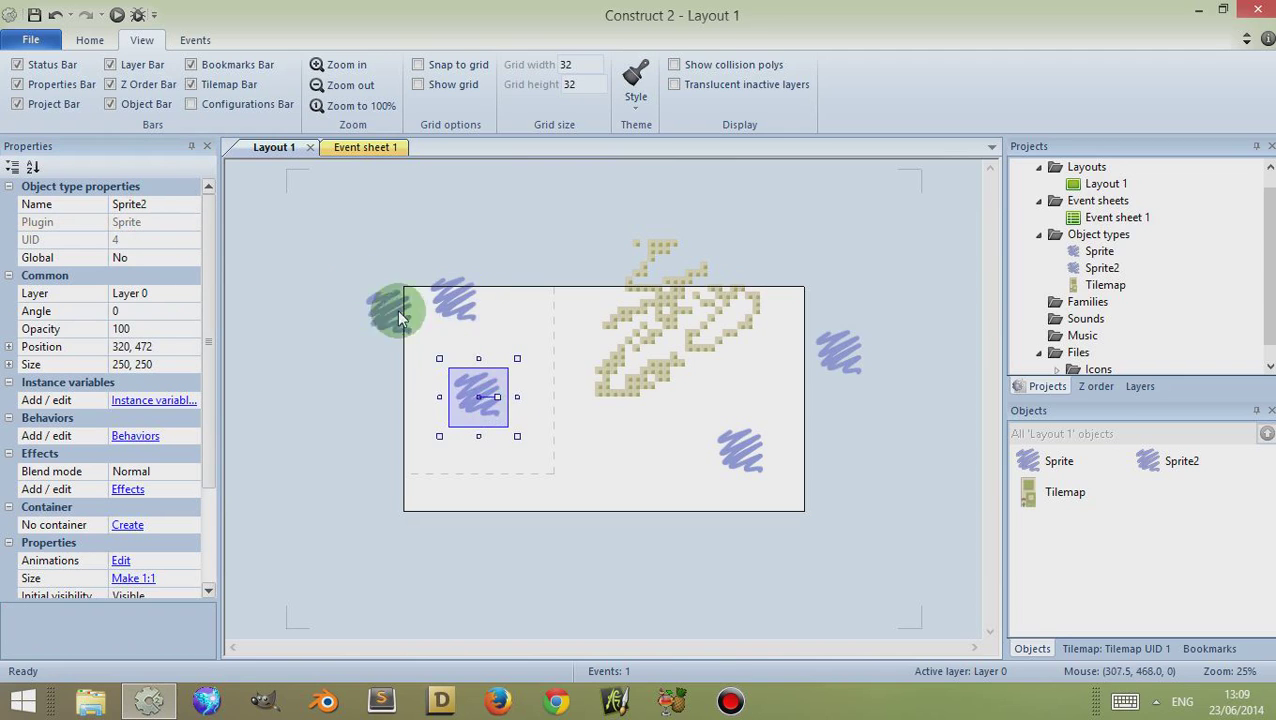
pyautogui.click(365, 364)
pyautogui.click(388, 315)
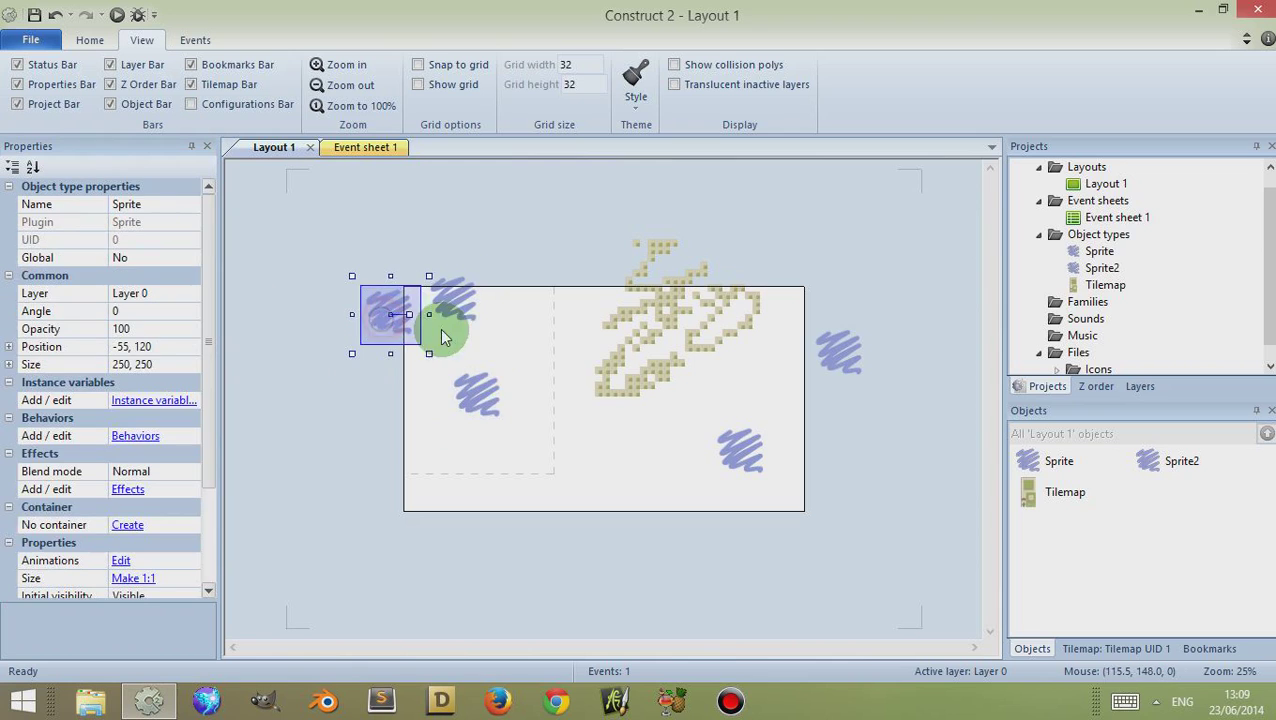
pyautogui.click(448, 312)
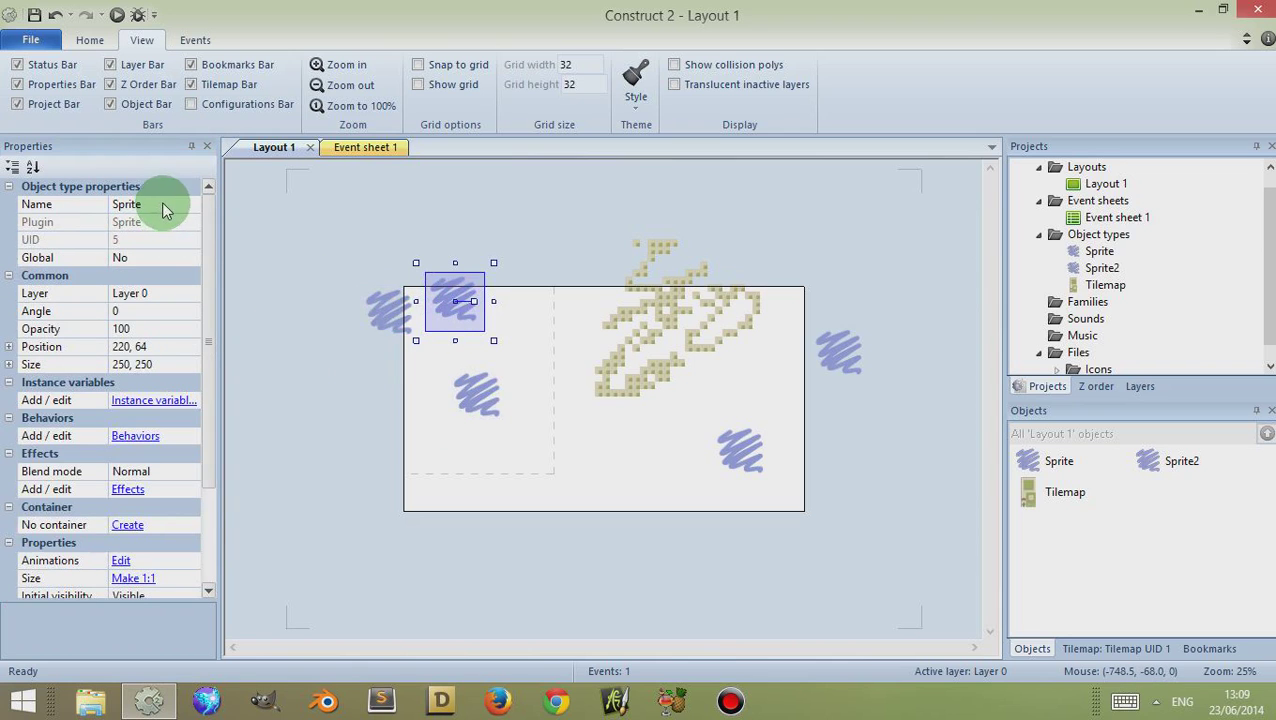
pyautogui.click(445, 315)
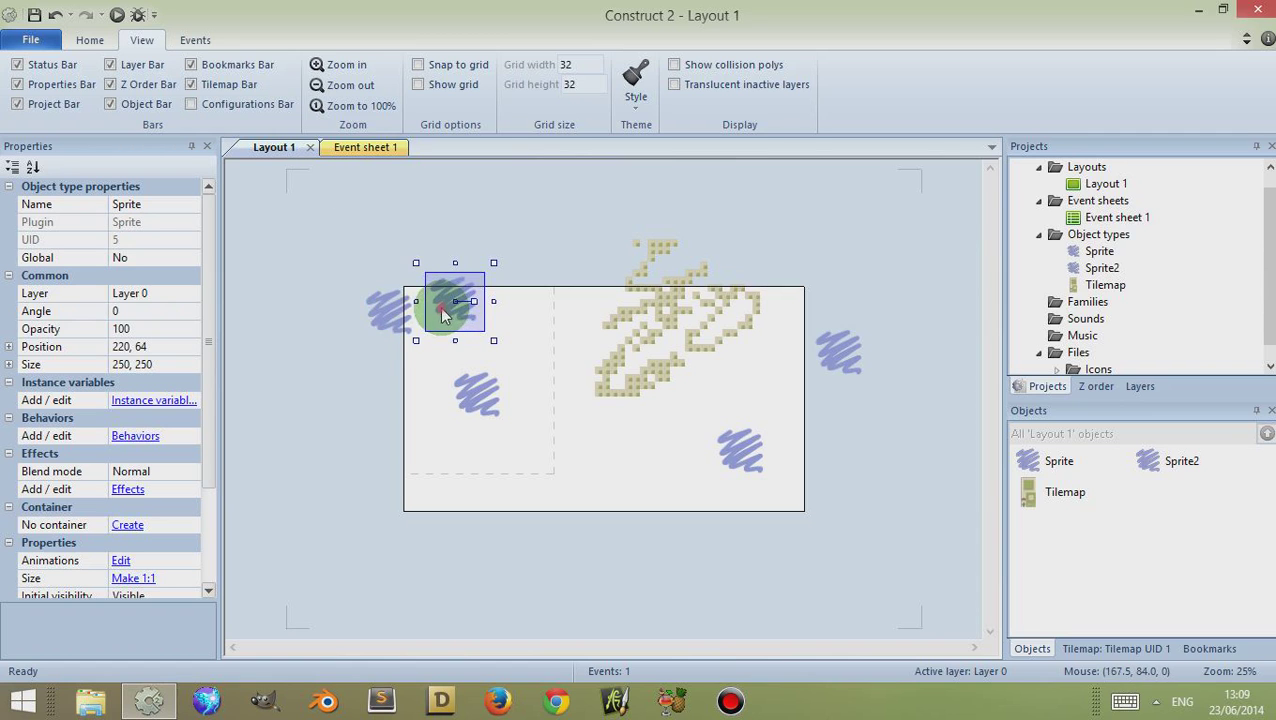
pyautogui.moveTo(445, 315); pyautogui.dragTo(446, 258)
pyautogui.doubleClick(446, 253)
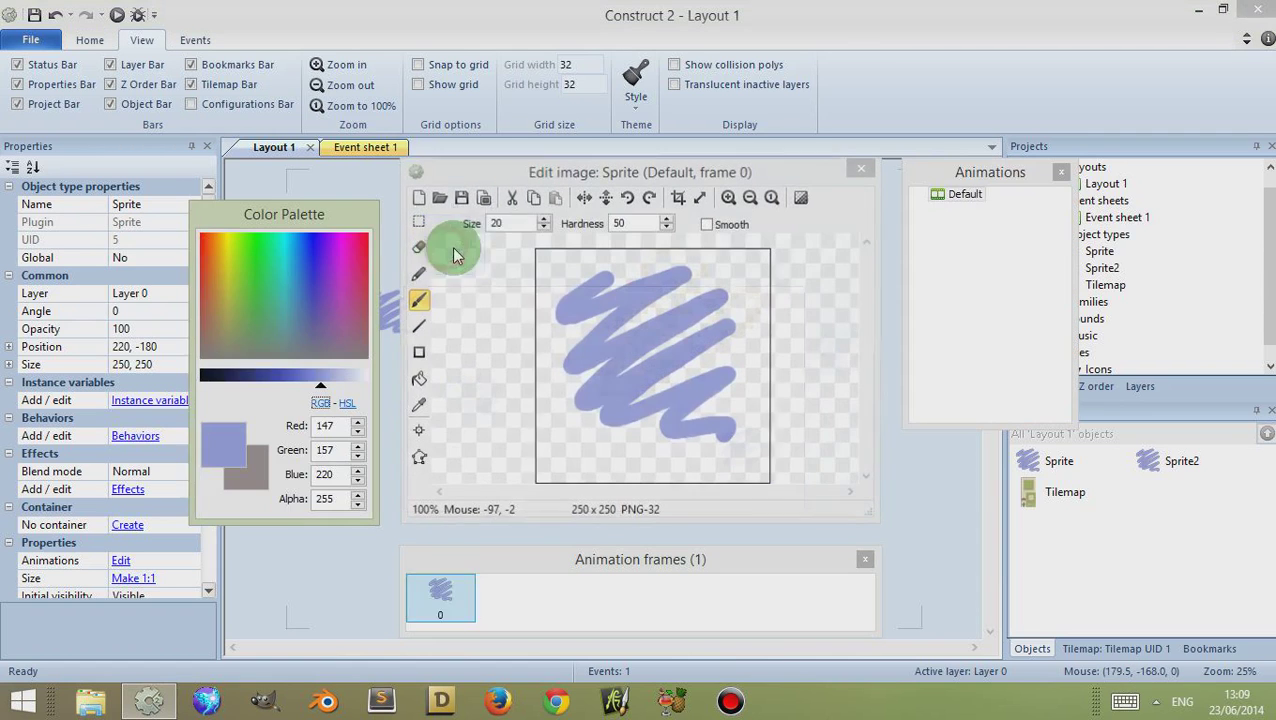
pyautogui.click(353, 258)
pyautogui.moveTo(631, 293)
pyautogui.mouseDown()
pyautogui.moveTo(596, 382)
pyautogui.moveTo(649, 305)
pyautogui.moveTo(646, 355)
pyautogui.moveTo(650, 345)
pyautogui.mouseUp()
pyautogui.click(860, 174)
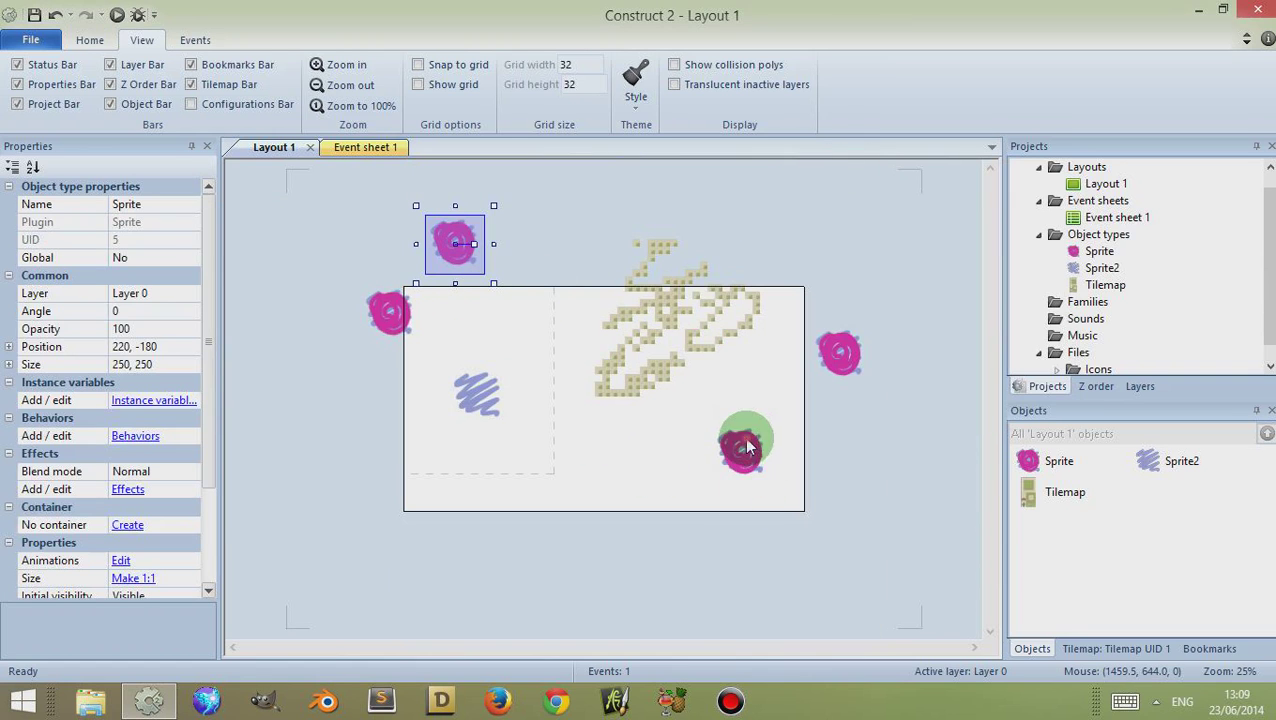
pyautogui.moveTo(746, 441); pyautogui.dragTo(841, 441)
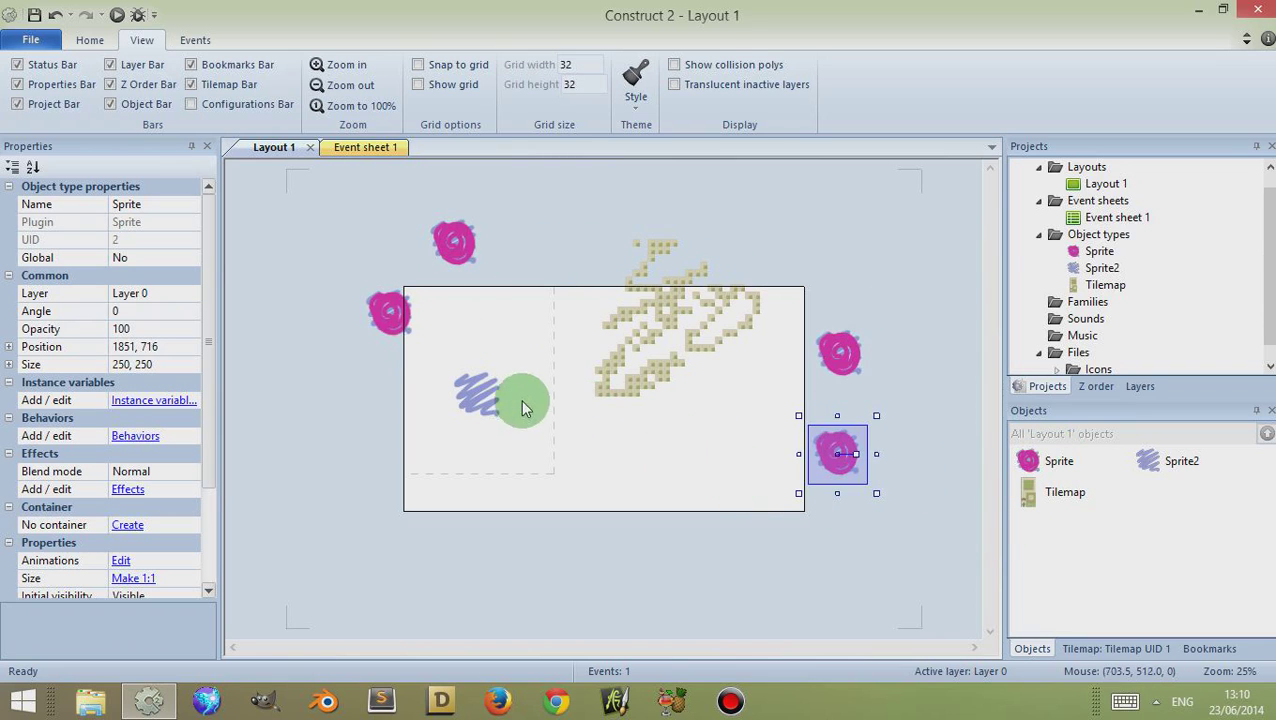
pyautogui.moveTo(522, 408); pyautogui.dragTo(490, 402)
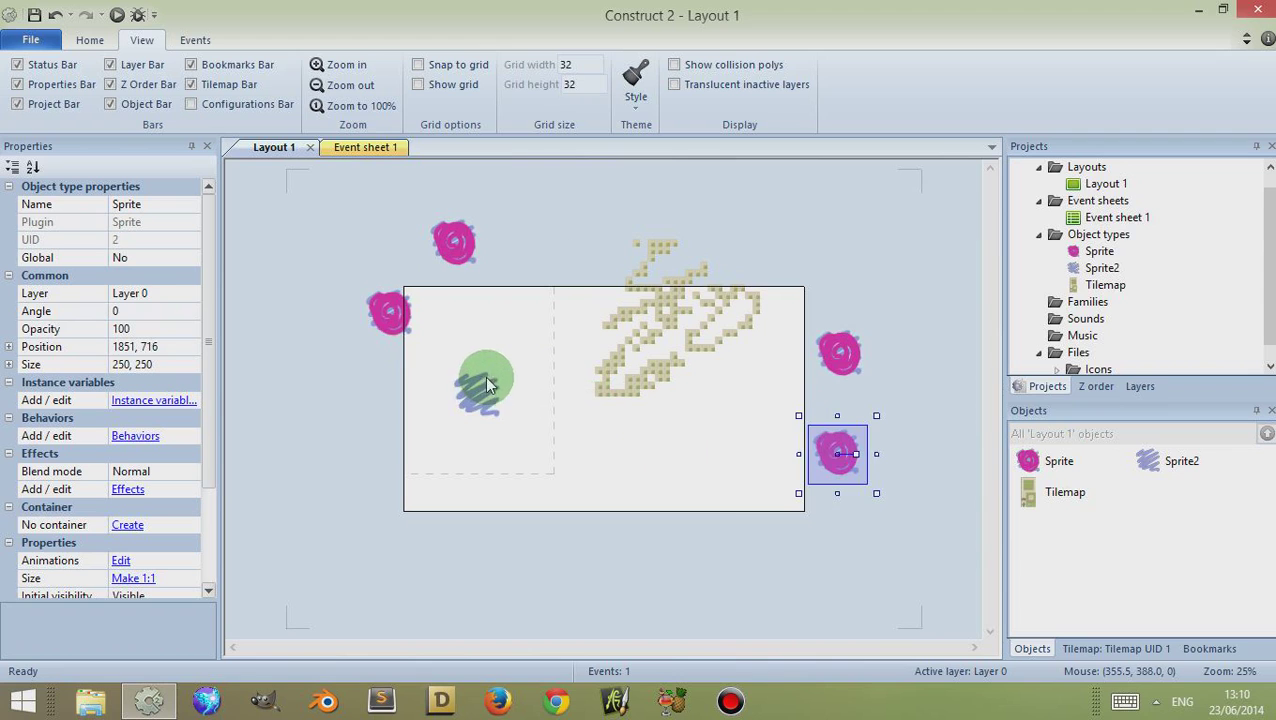
pyautogui.click(478, 398)
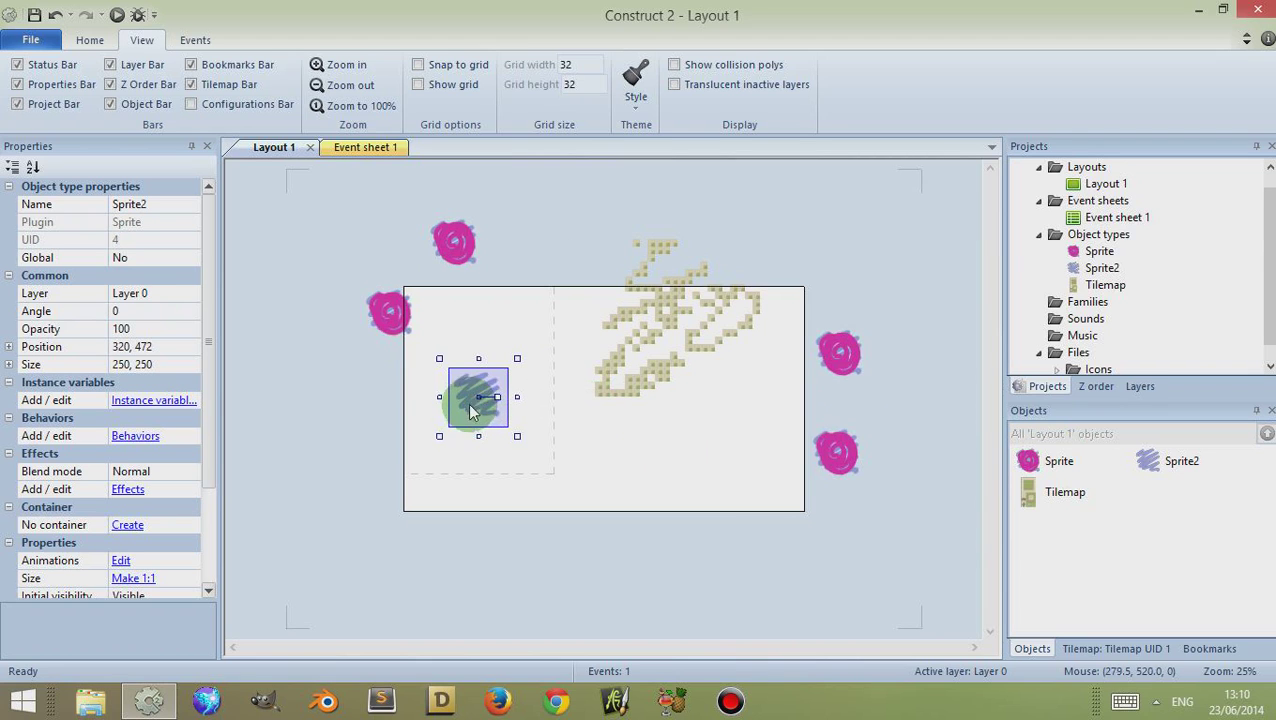
pyautogui.click(400, 383)
pyautogui.click(395, 322)
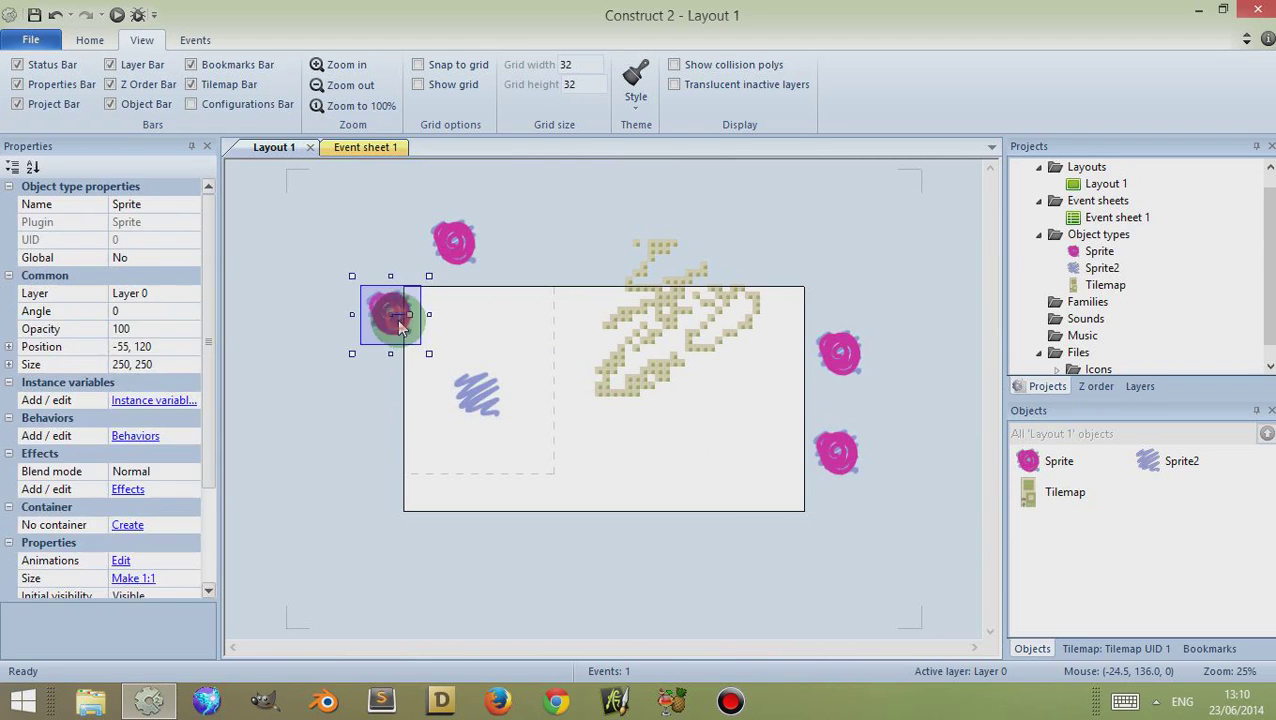
pyautogui.click(472, 393)
pyautogui.click(443, 408)
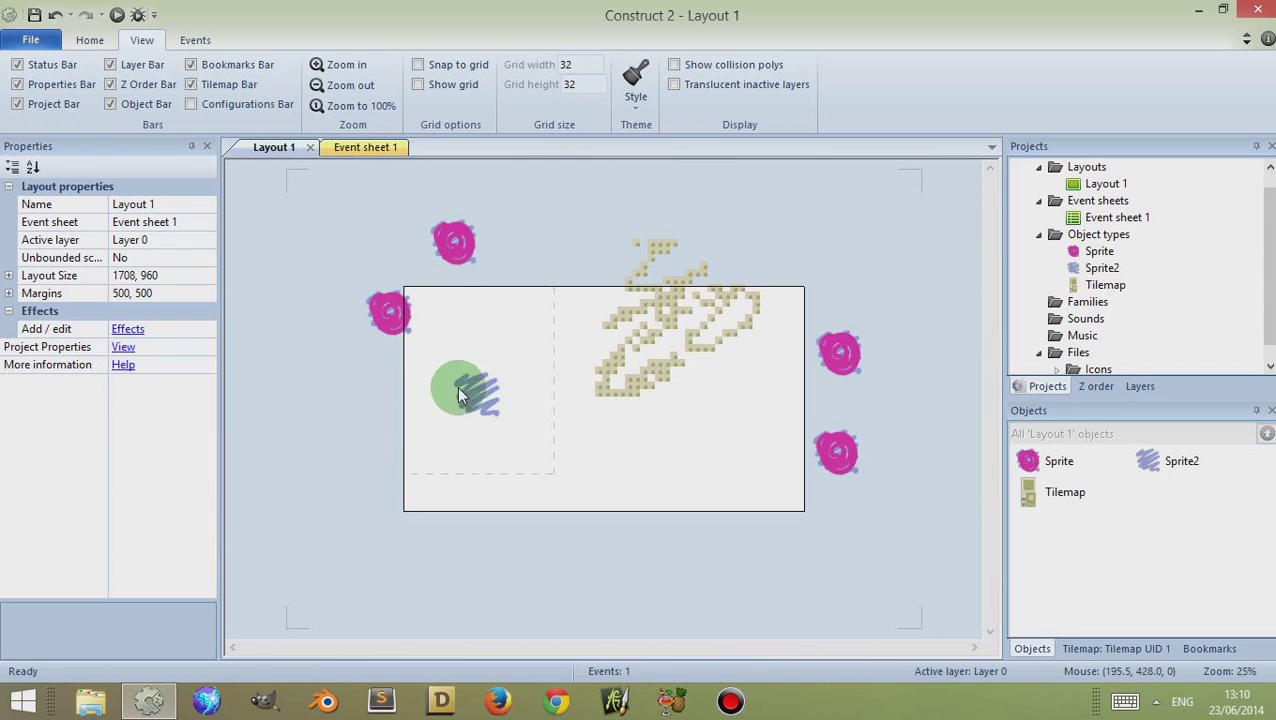
pyautogui.click(388, 316)
pyautogui.rightClick(387, 318)
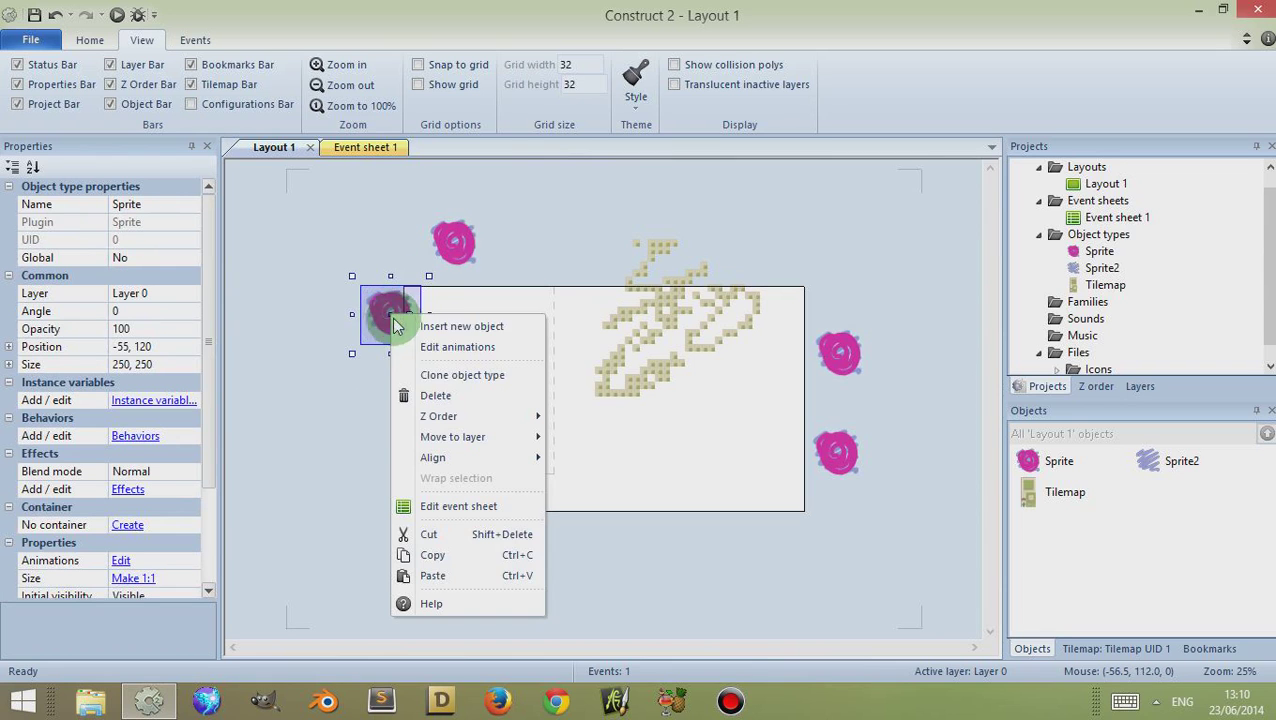
pyautogui.click(336, 392)
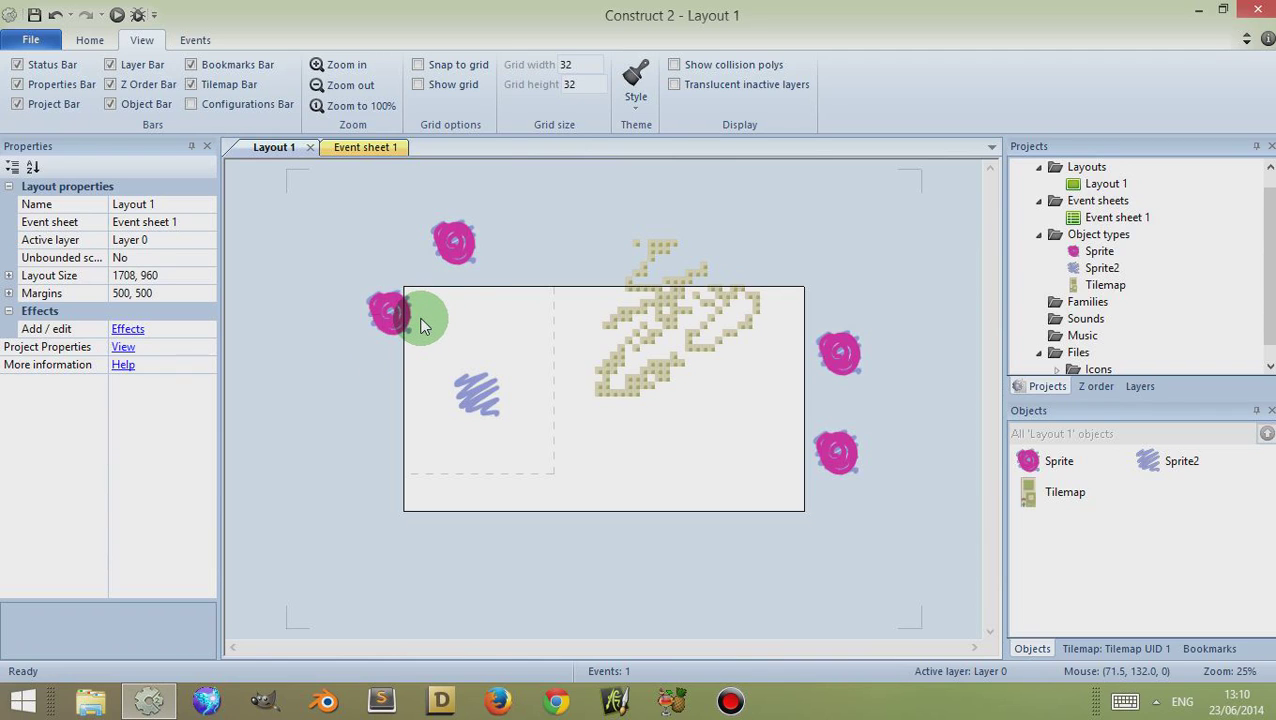
pyautogui.click(392, 330)
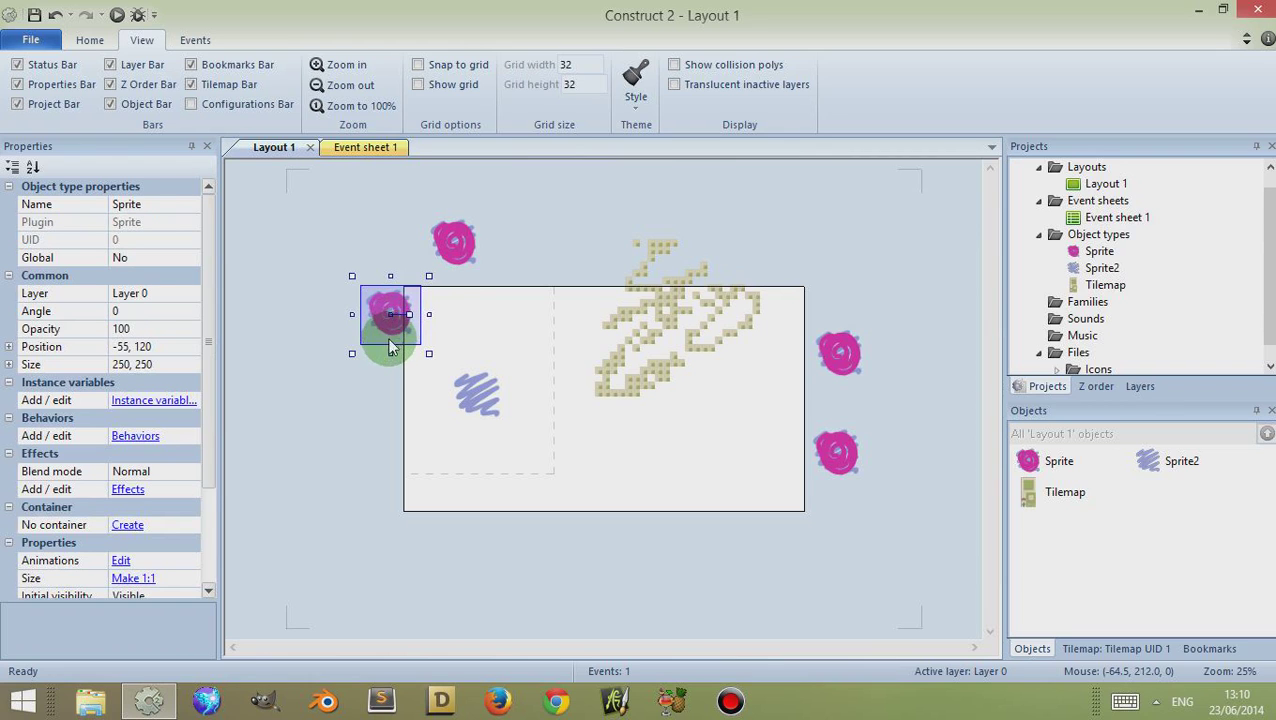
pyautogui.click(379, 390)
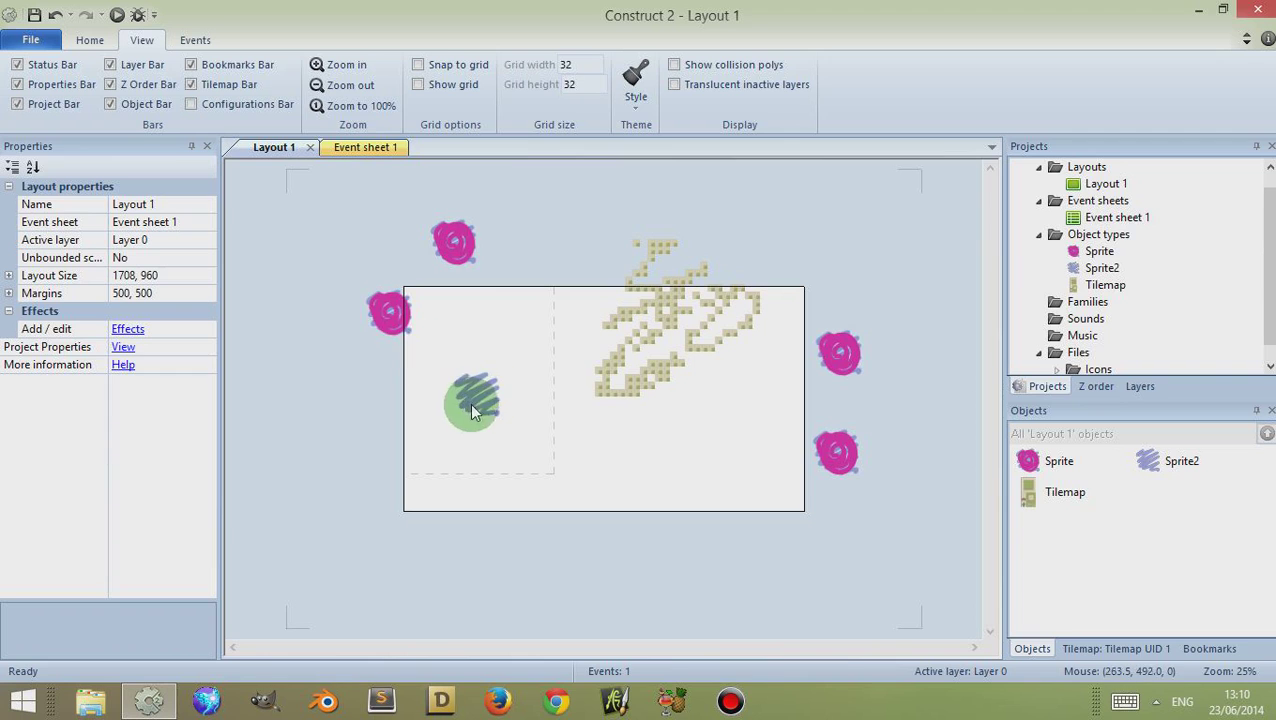
pyautogui.click(365, 149)
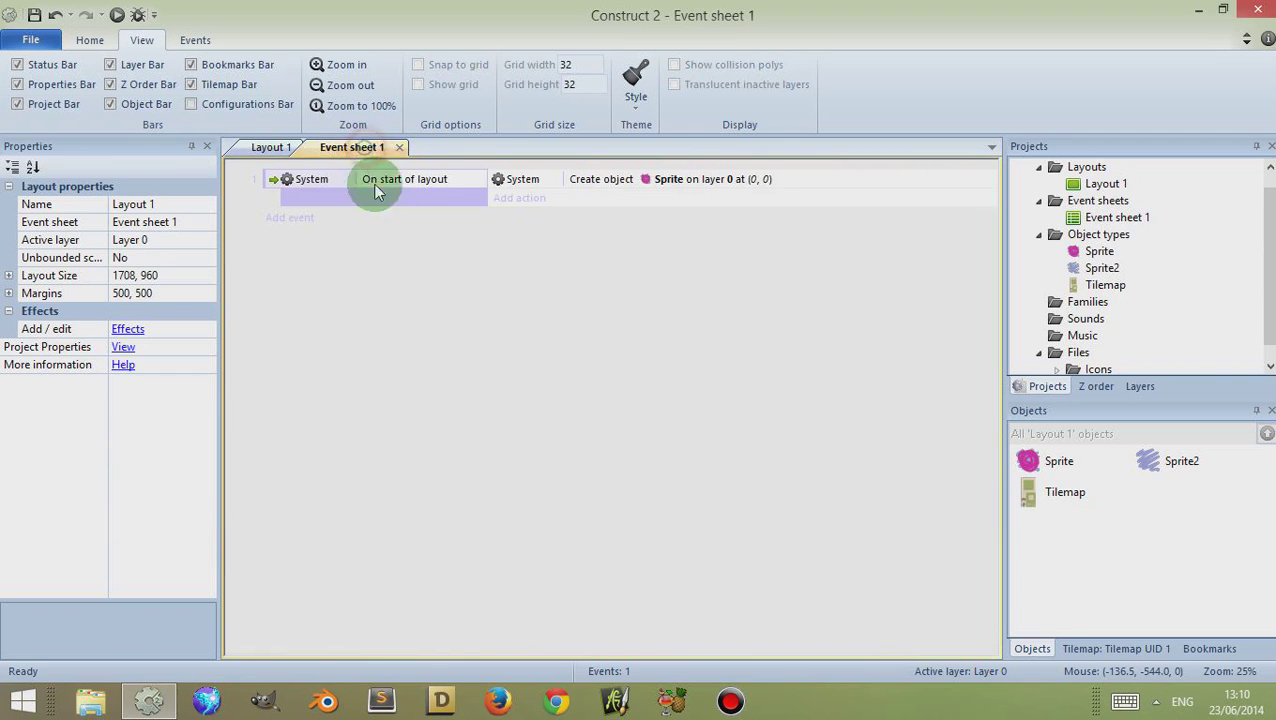
pyautogui.click(515, 199)
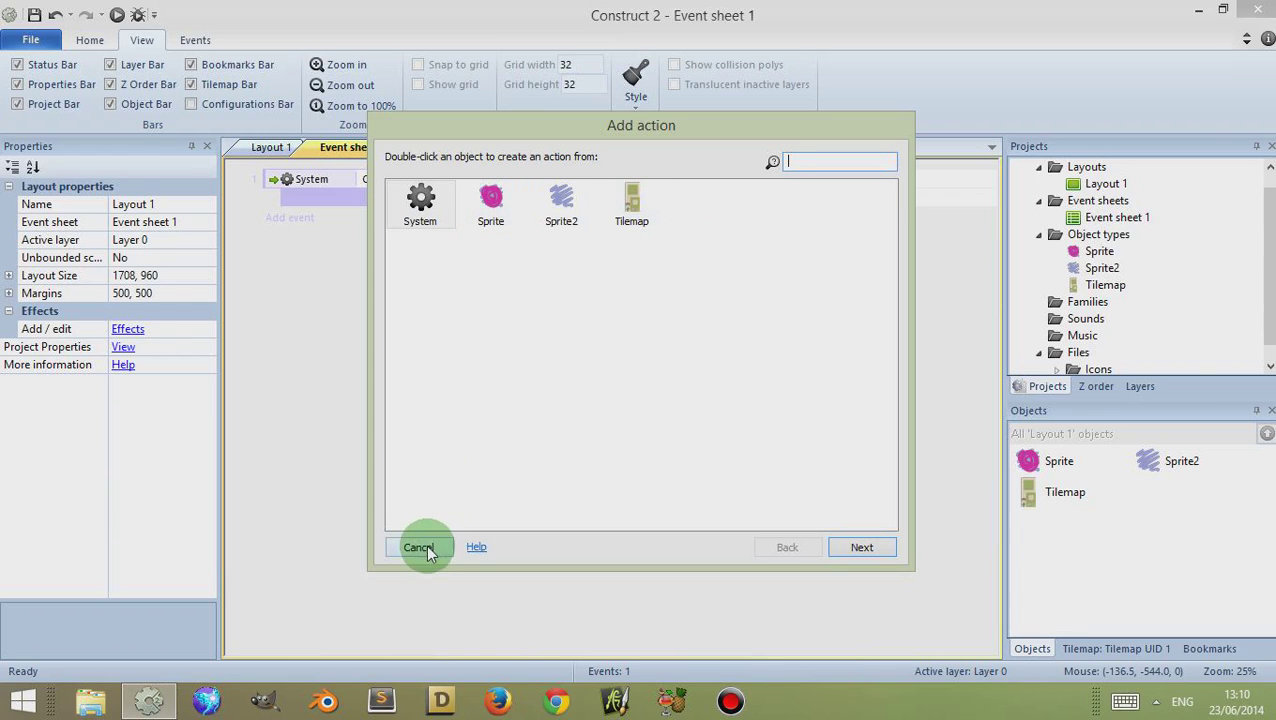
pyautogui.click(561, 230)
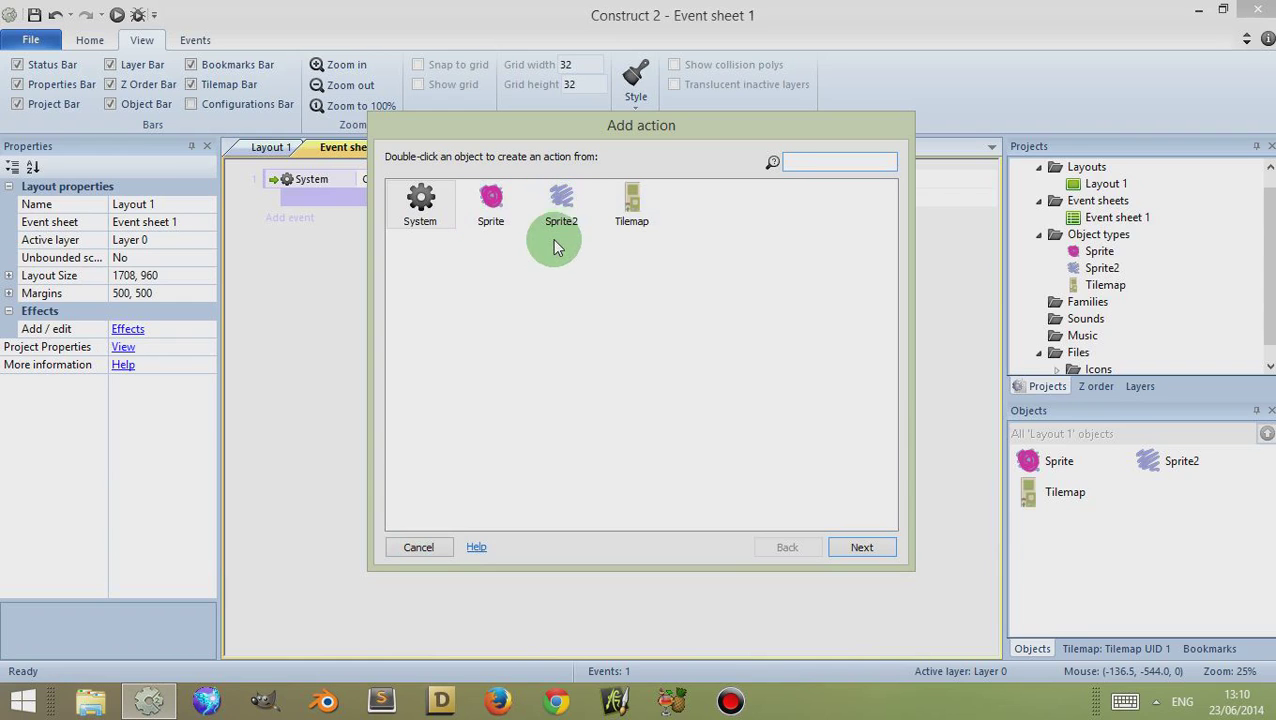
pyautogui.click(563, 233)
pyautogui.click(548, 238)
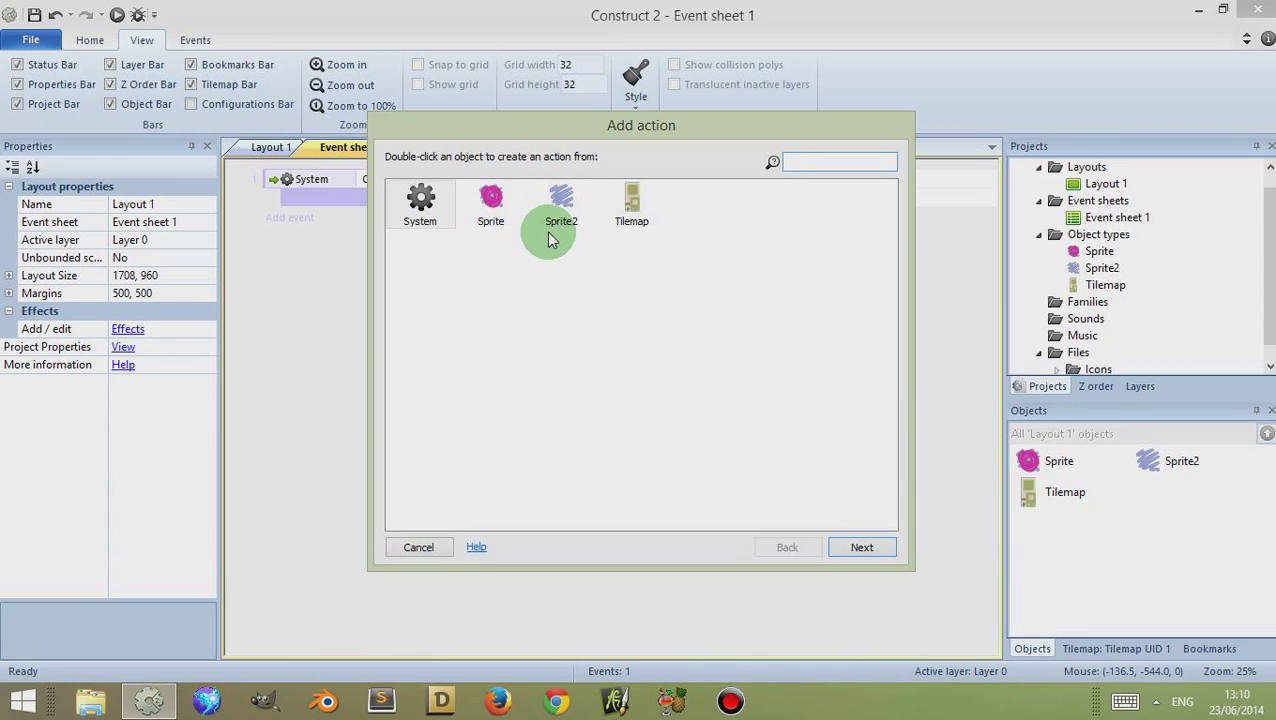
pyautogui.click(498, 256)
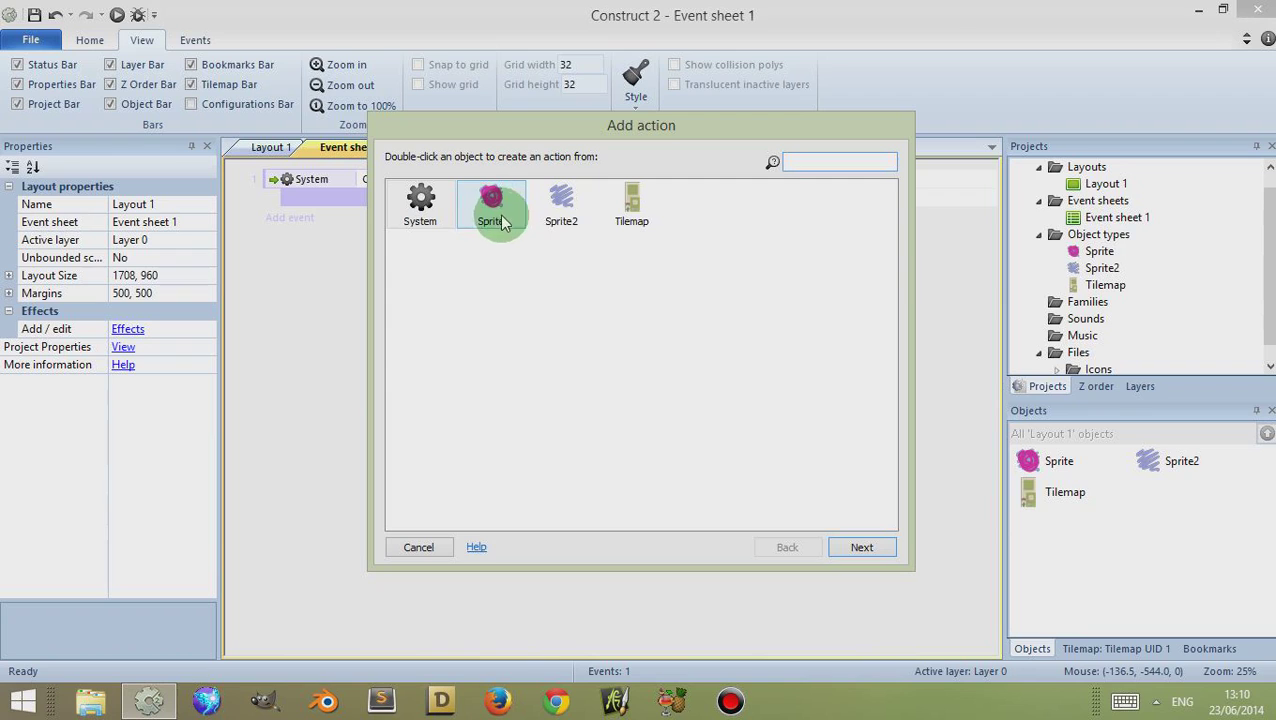
pyautogui.click(498, 244)
pyautogui.click(497, 228)
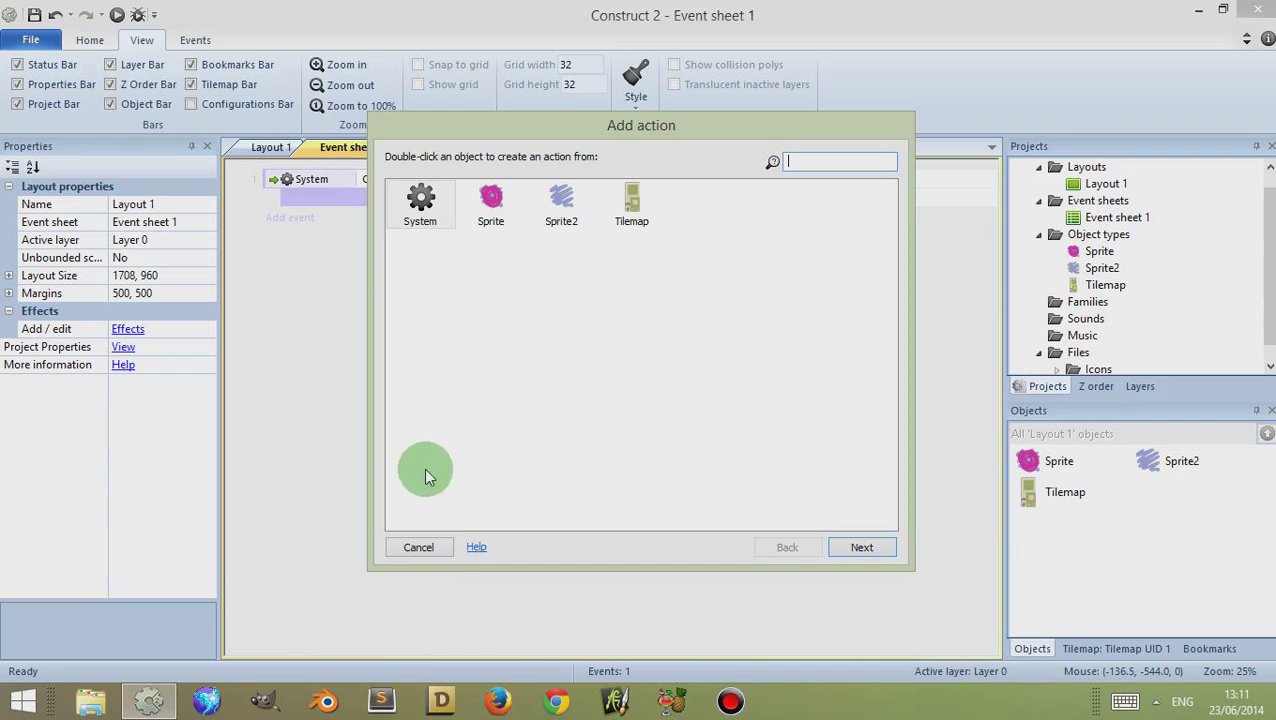
pyautogui.click(424, 547)
pyautogui.click(265, 147)
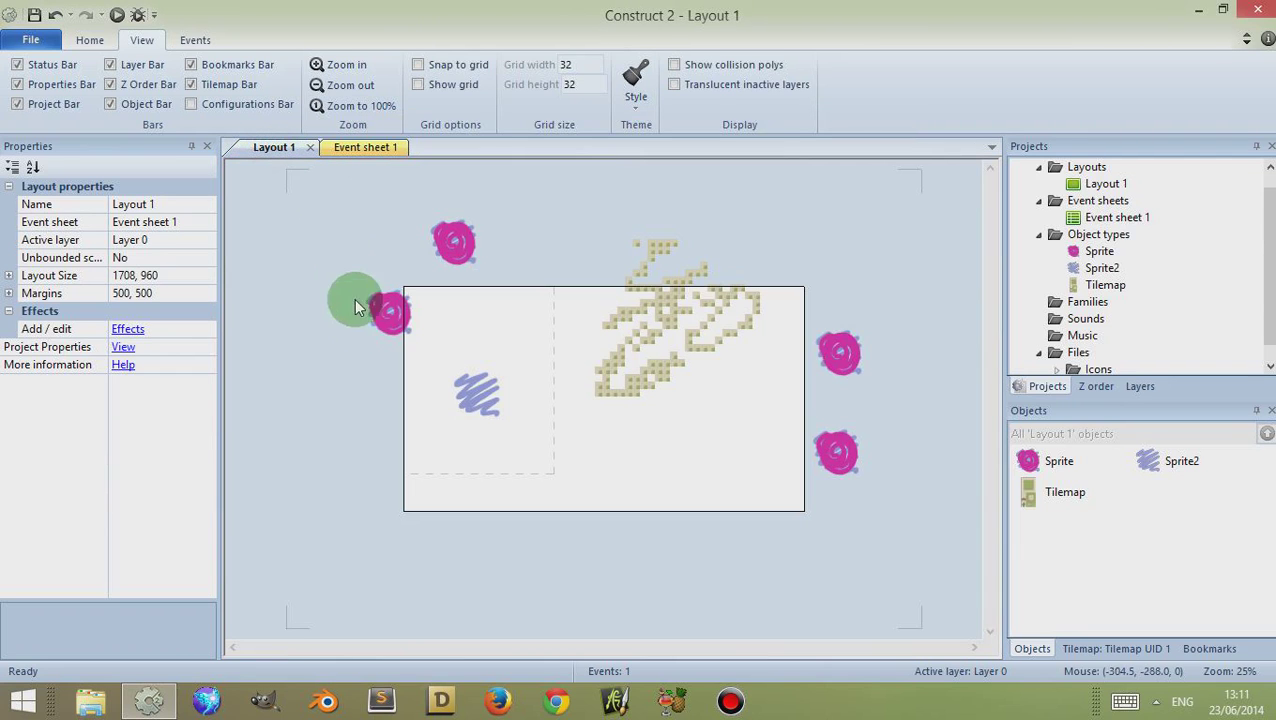
pyautogui.click(478, 400)
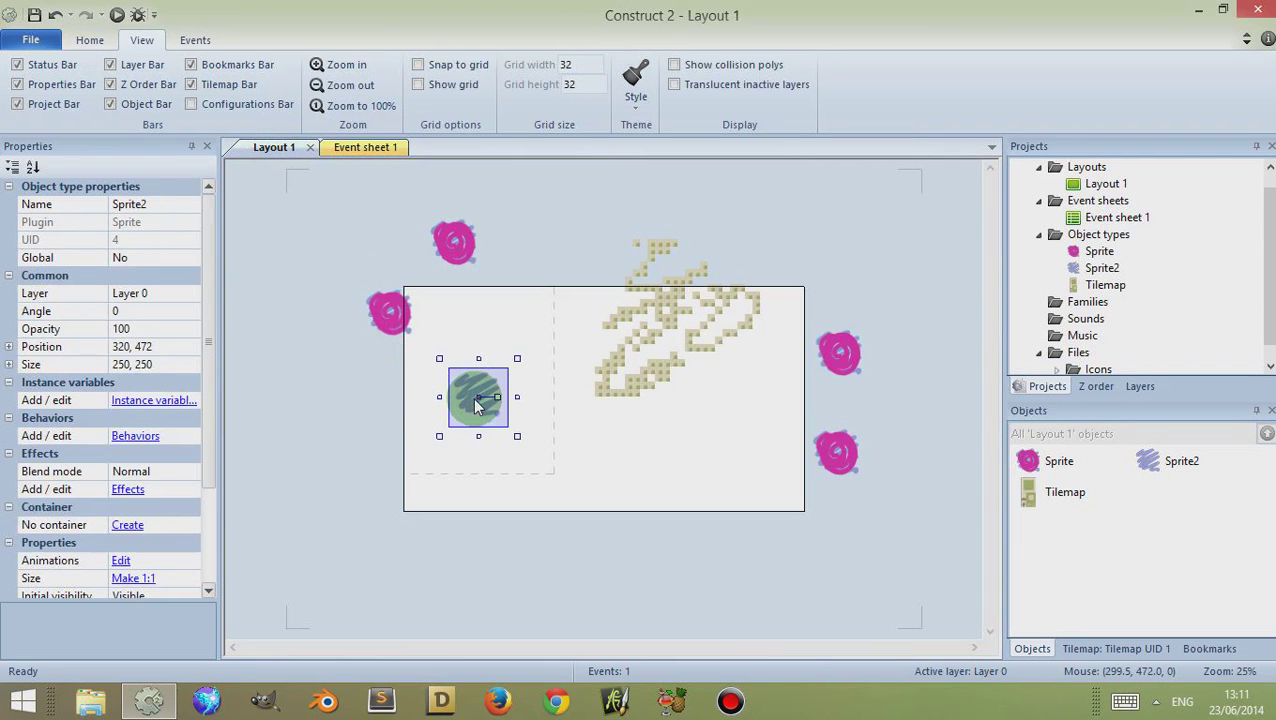
pyautogui.rightClick(474, 406)
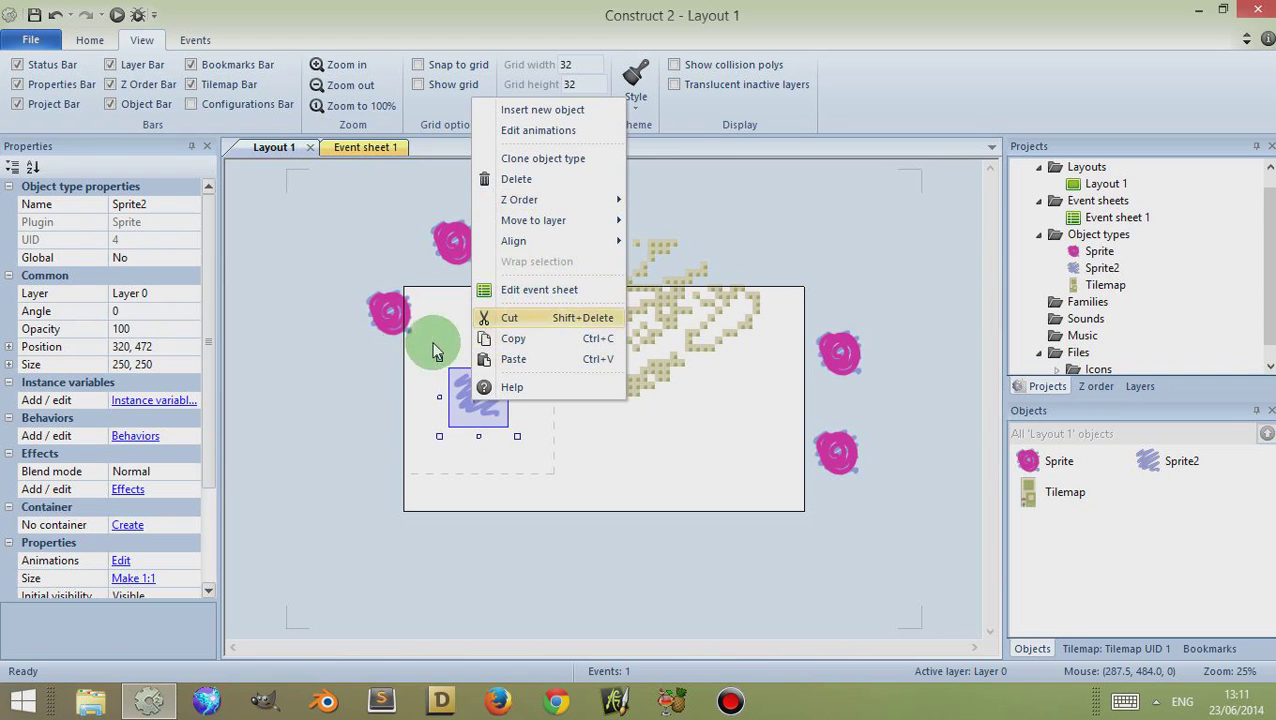
pyautogui.click(389, 358)
pyautogui.doubleClick(390, 319)
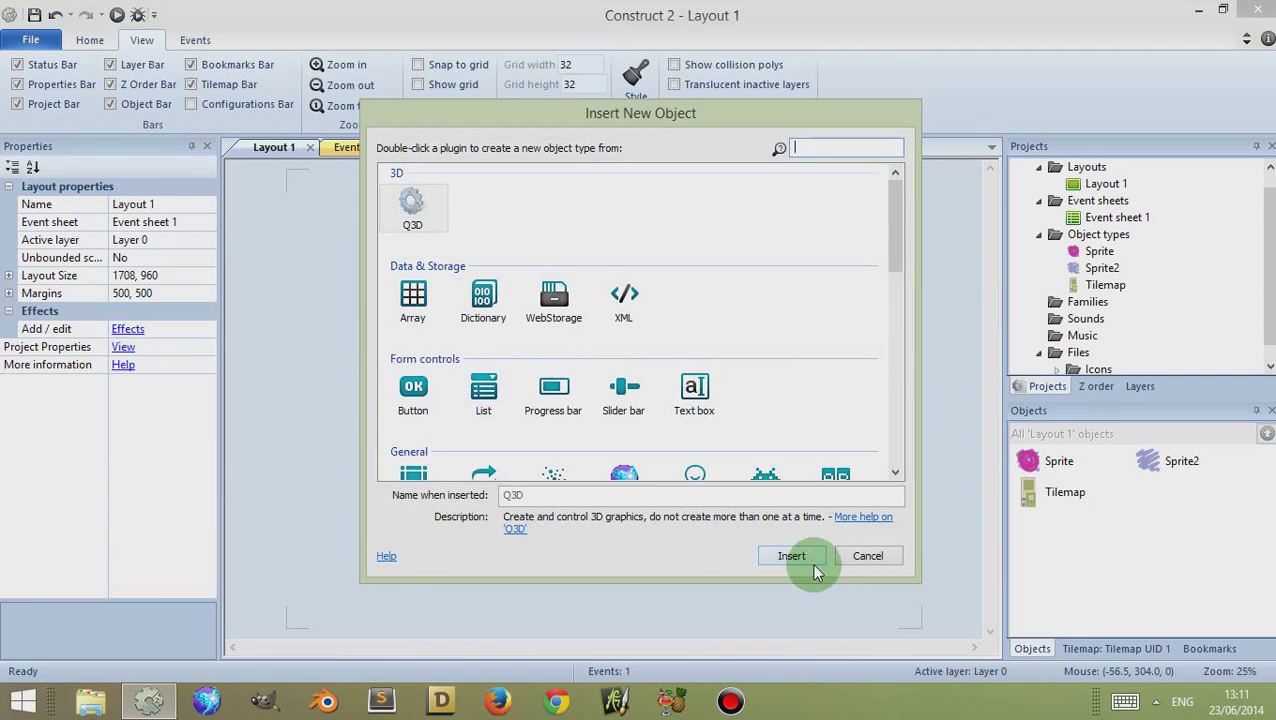
pyautogui.click(846, 557)
pyautogui.click(413, 472)
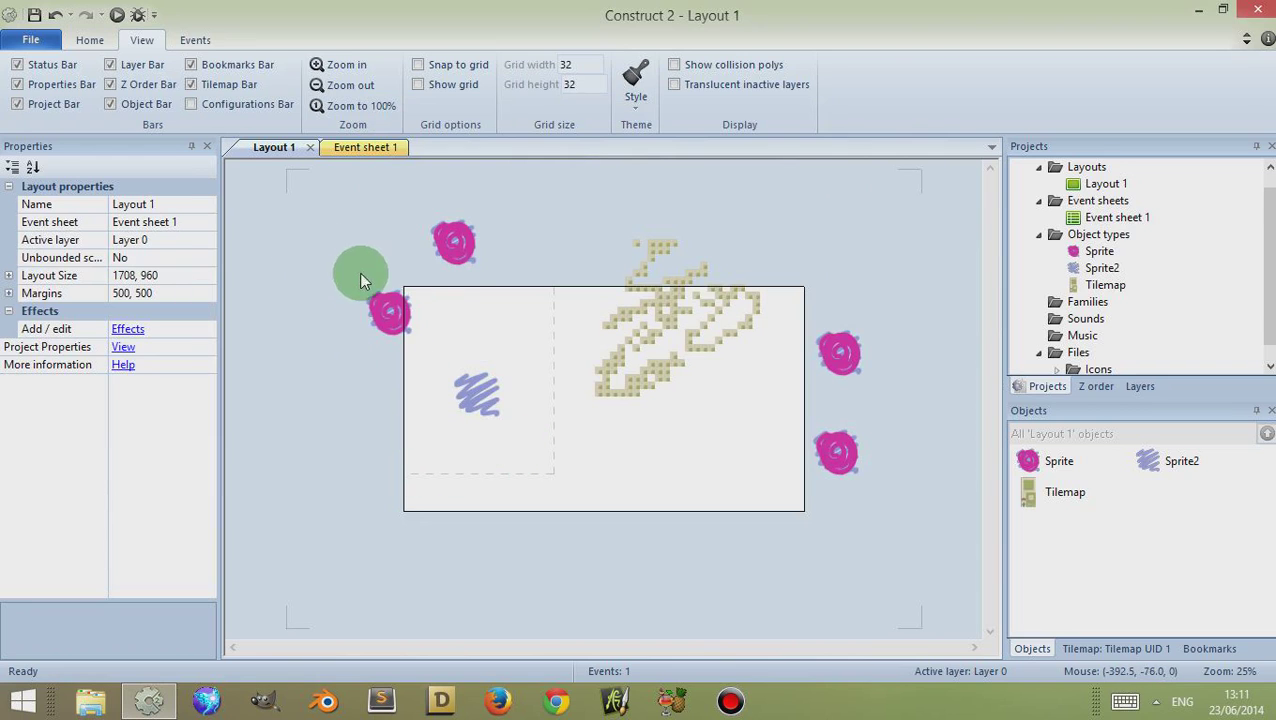
pyautogui.click(1100, 183)
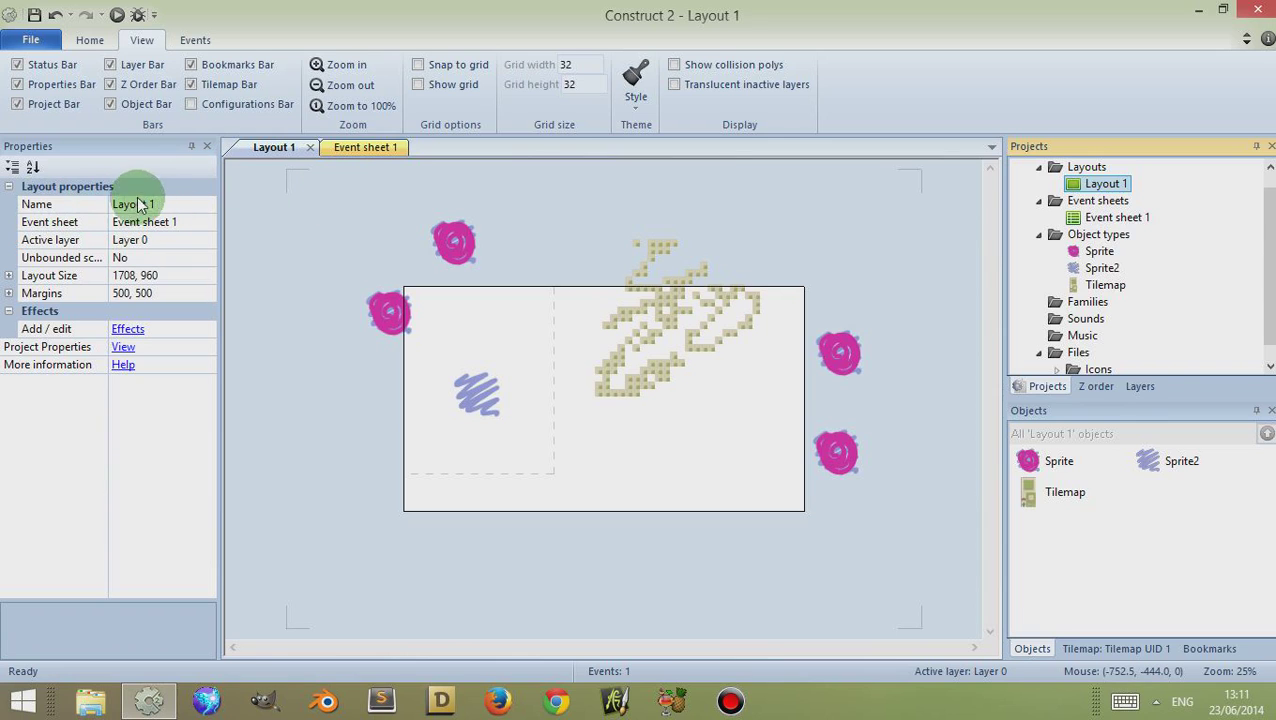
# - Rename the layout to 'Renamed Layot' in its Name property
pyautogui.click(175, 204)
pyautogui.write('Renamed')
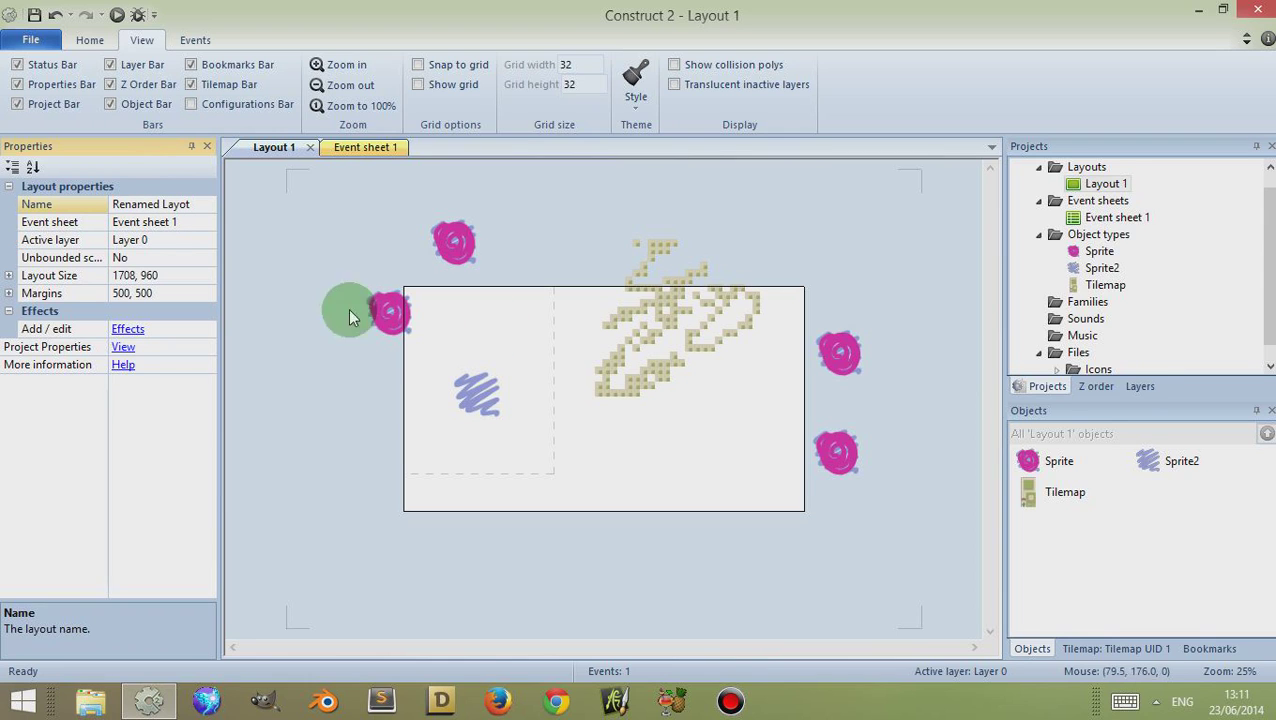
pyautogui.click(88, 229)
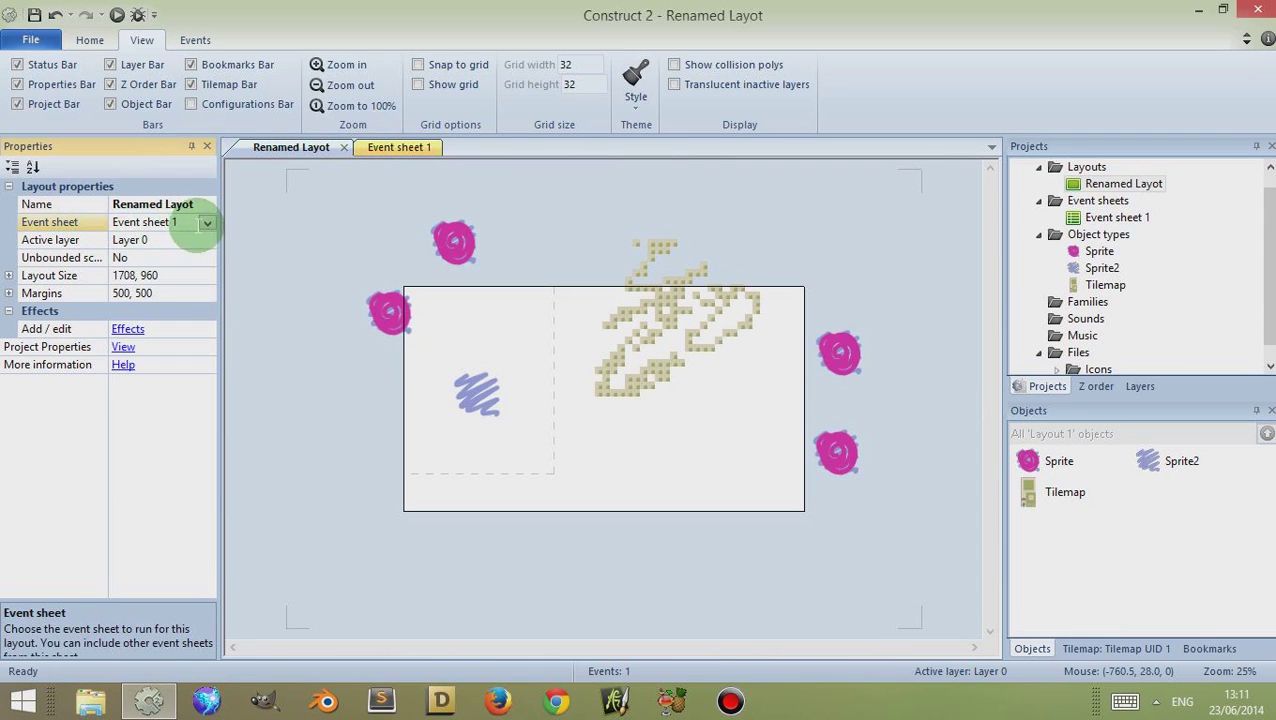
pyautogui.click(206, 228)
pyautogui.click(206, 224)
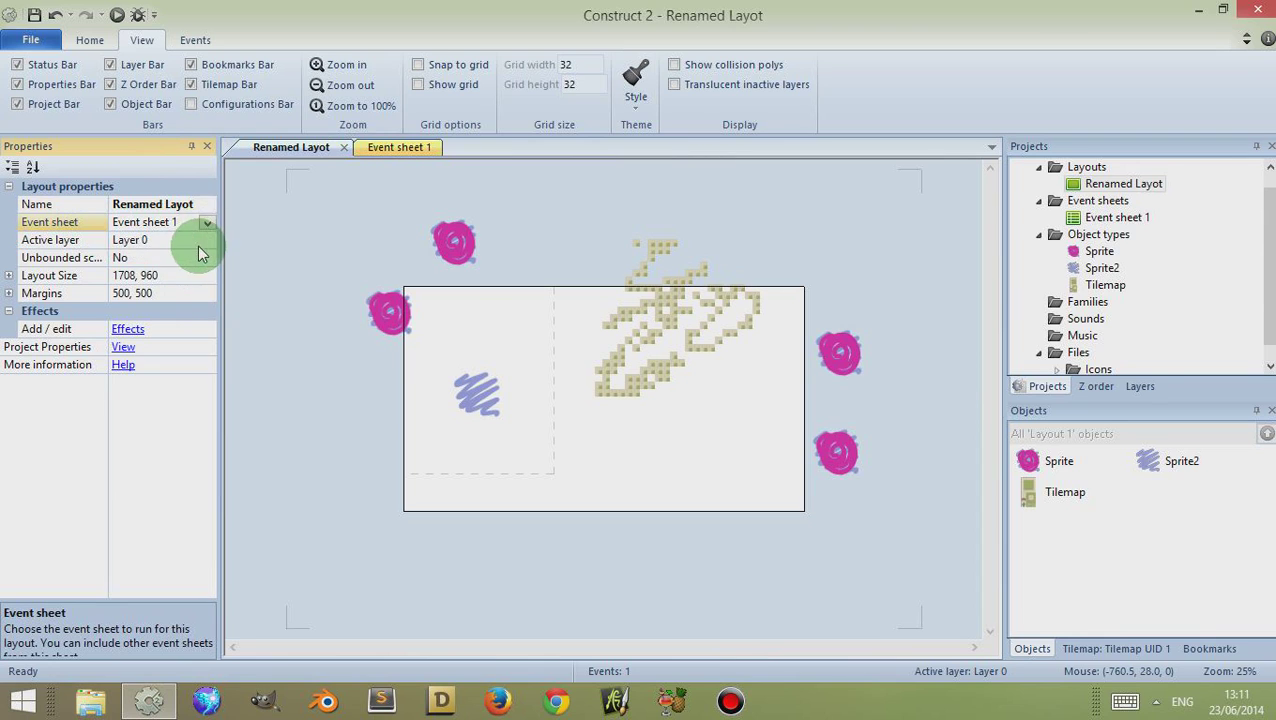
# - Add a new layer, Layer 1, in the Layers bar
pyautogui.click(140, 240)
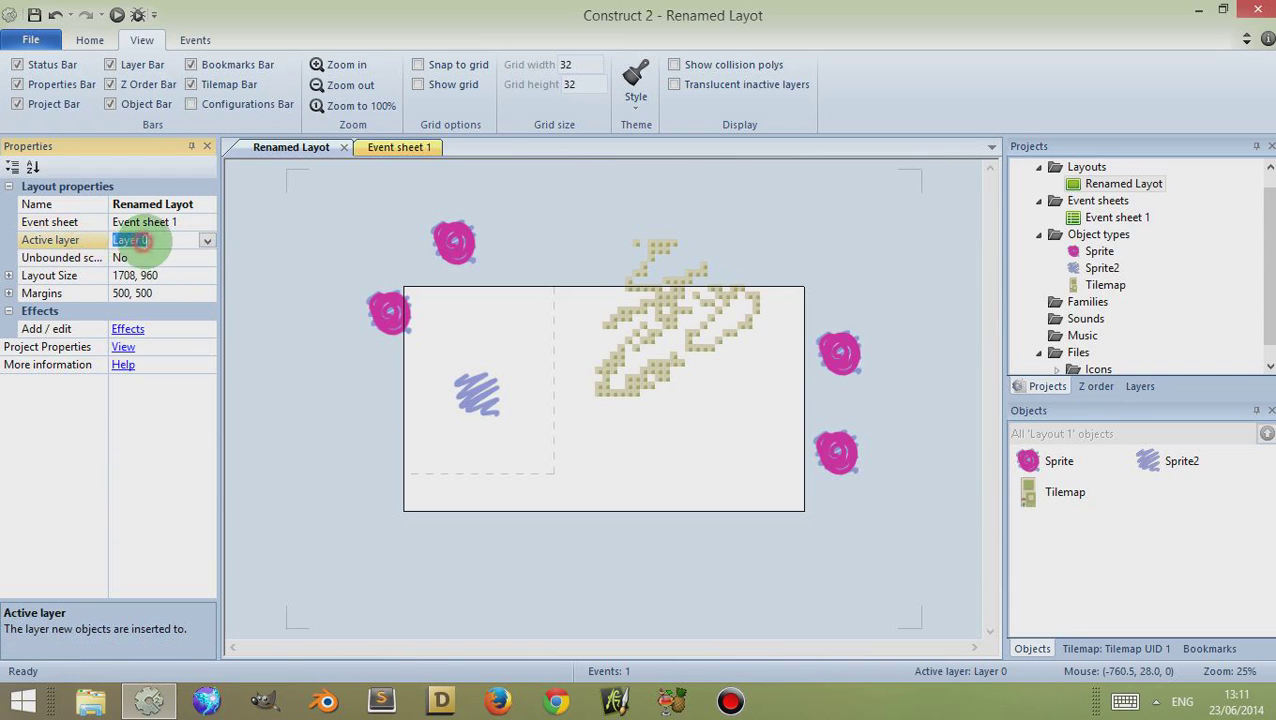
pyautogui.click(207, 241)
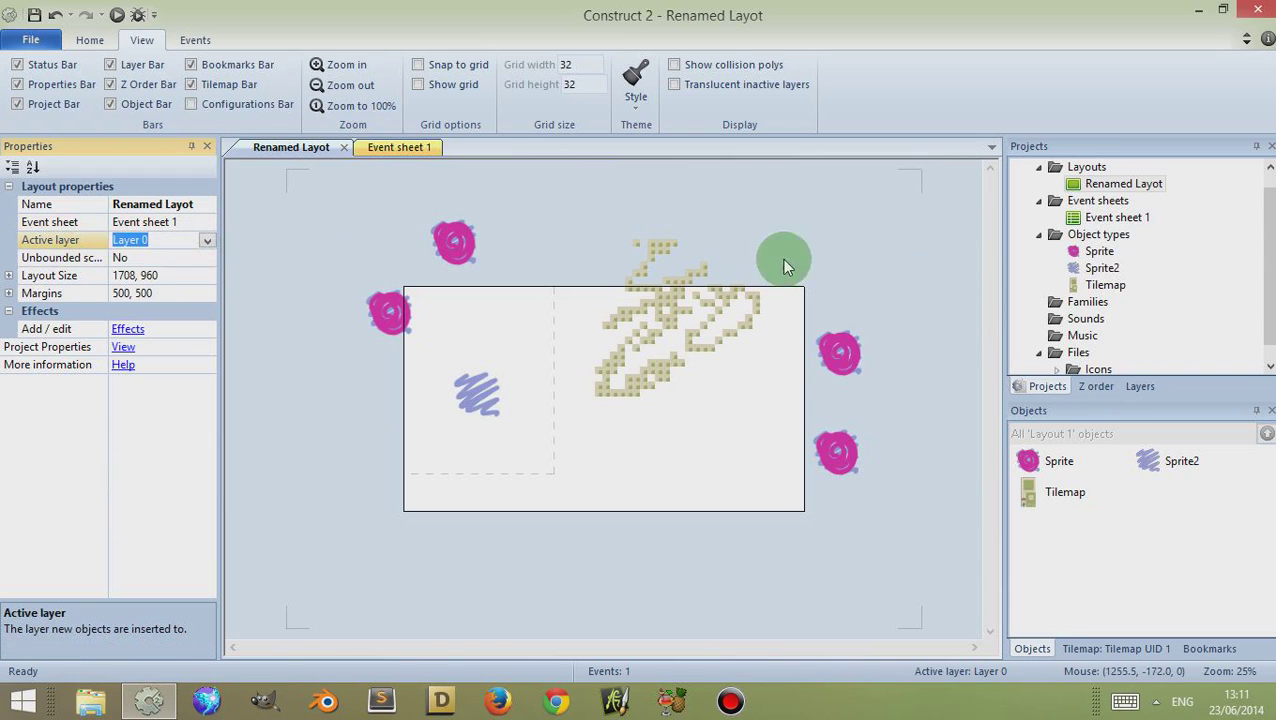
pyautogui.click(1140, 386)
pyautogui.click(1022, 169)
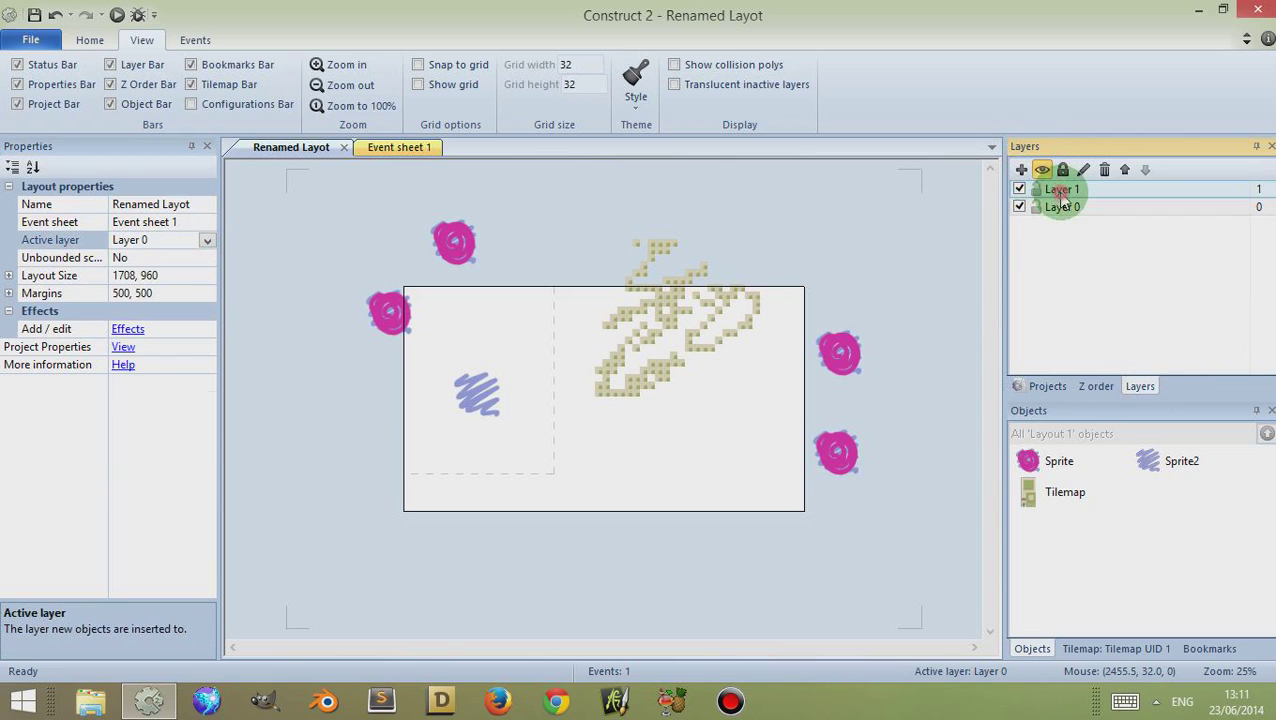
pyautogui.click(1062, 192)
# - Set the Renamed Layot layout's Active layer to Layer 1
pyautogui.click(1047, 386)
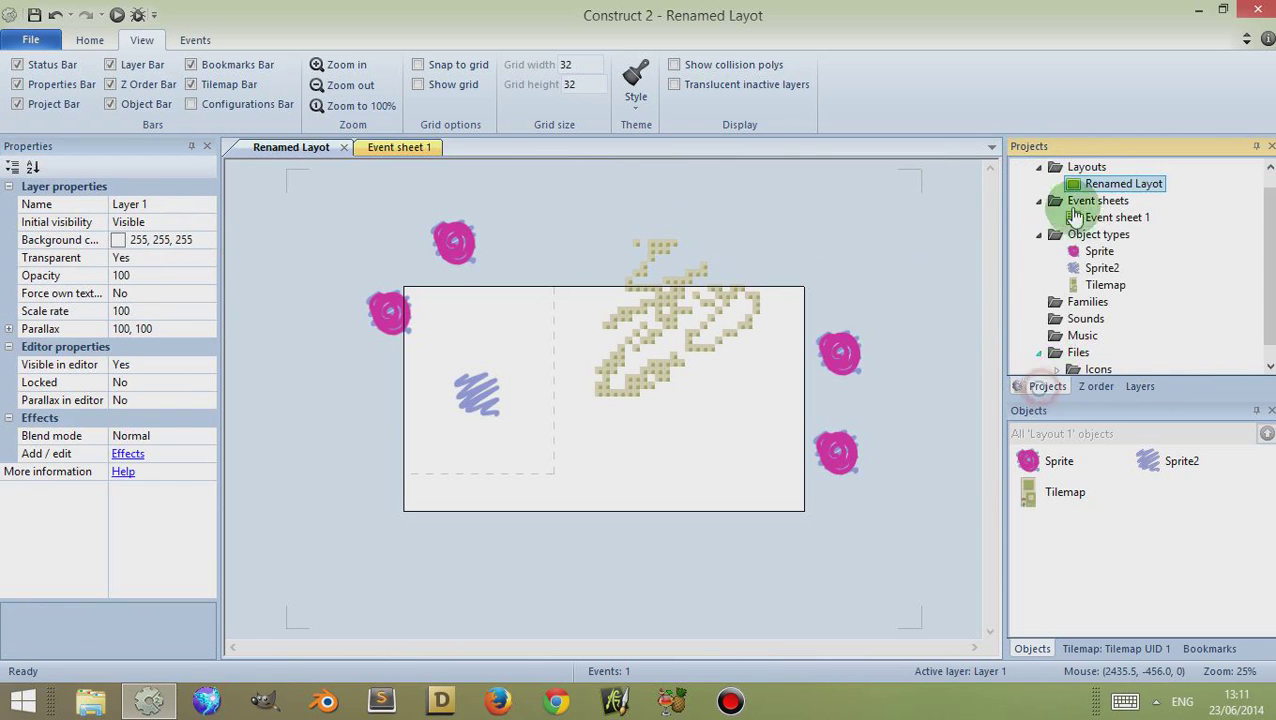
pyautogui.click(1113, 187)
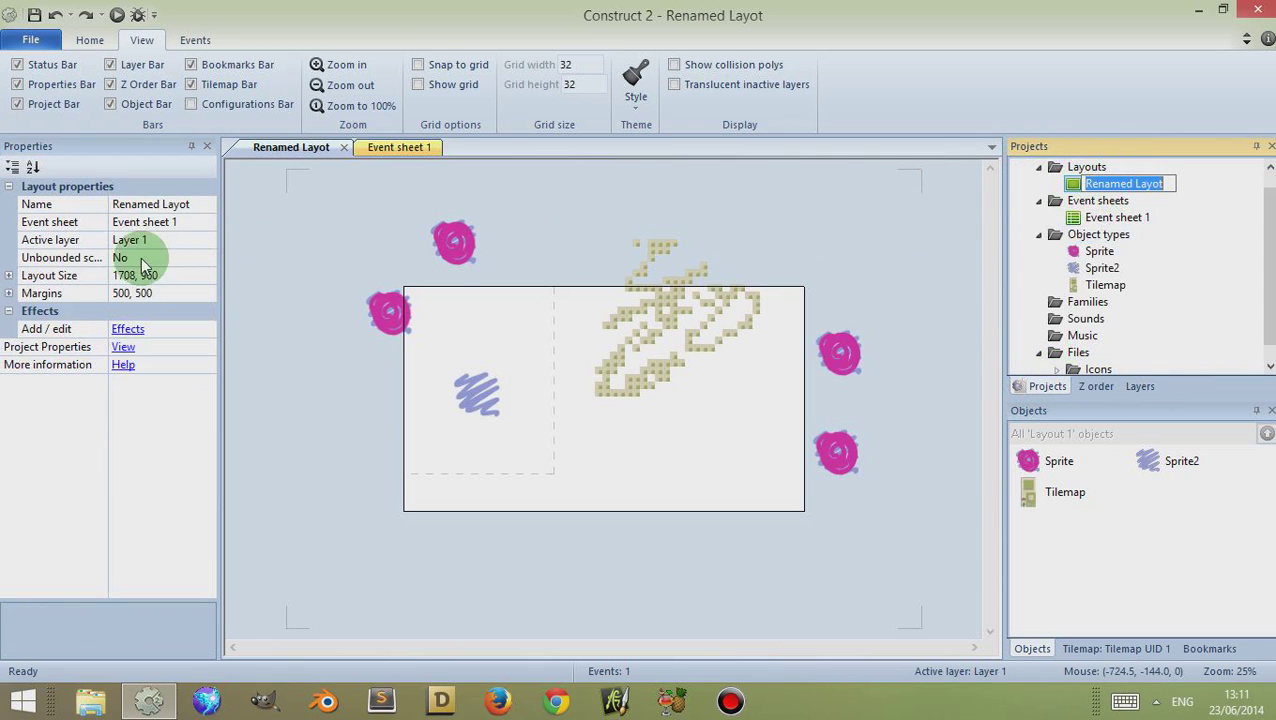
pyautogui.click(170, 240)
pyautogui.click(208, 242)
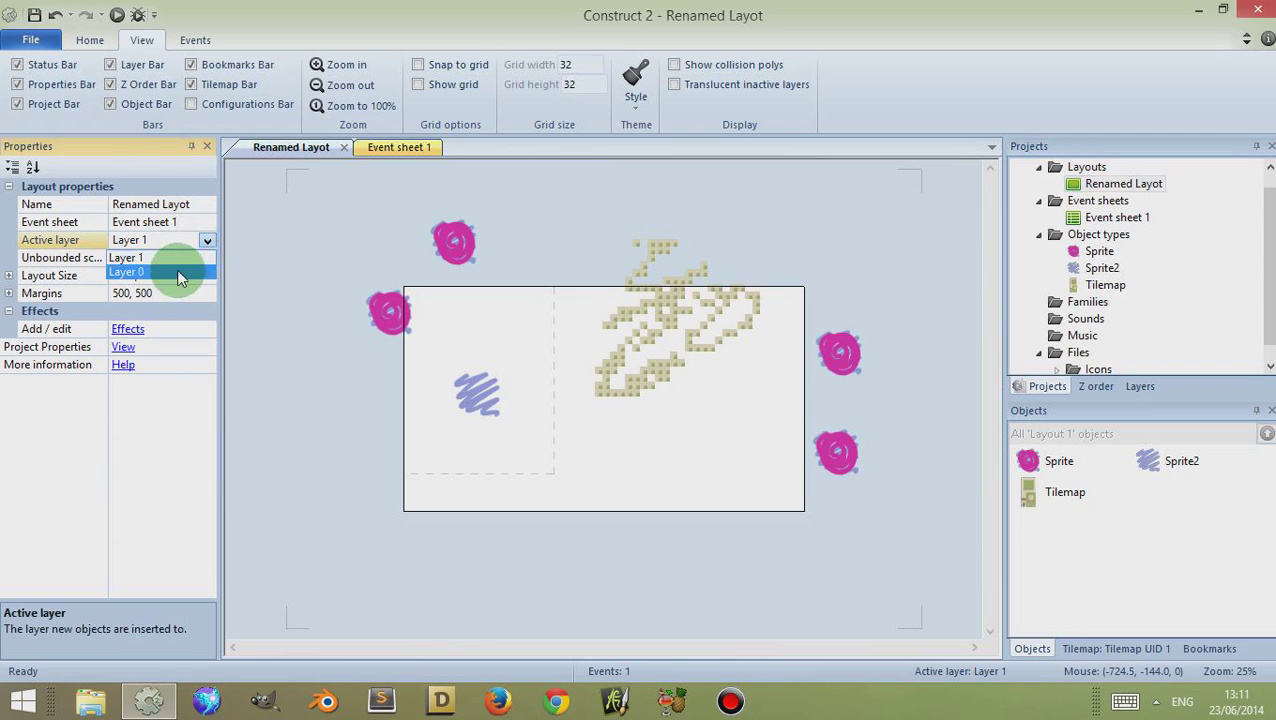
pyautogui.click(180, 273)
pyautogui.click(206, 240)
pyautogui.click(190, 258)
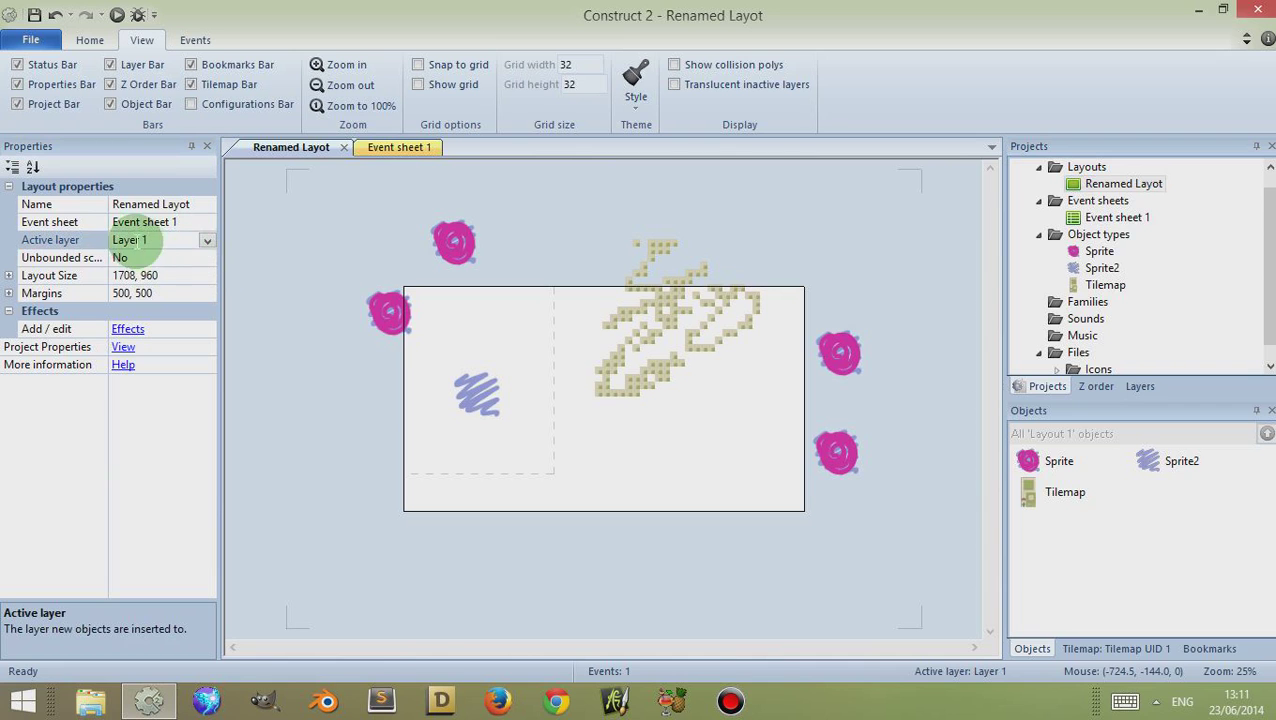
# - Insert a Button object on Layer 1 at the layout's left edge
pyautogui.click(371, 411)
pyautogui.doubleClick(371, 411)
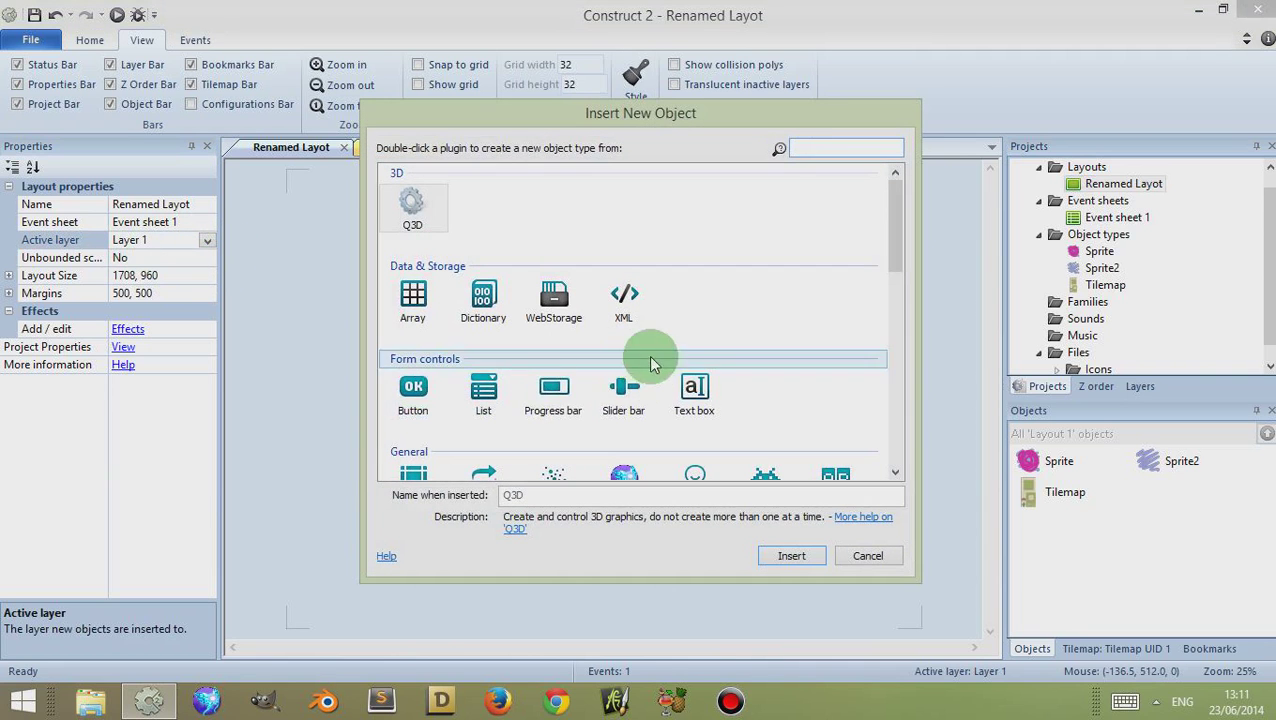
pyautogui.click(425, 404)
pyautogui.click(425, 404)
pyautogui.click(380, 385)
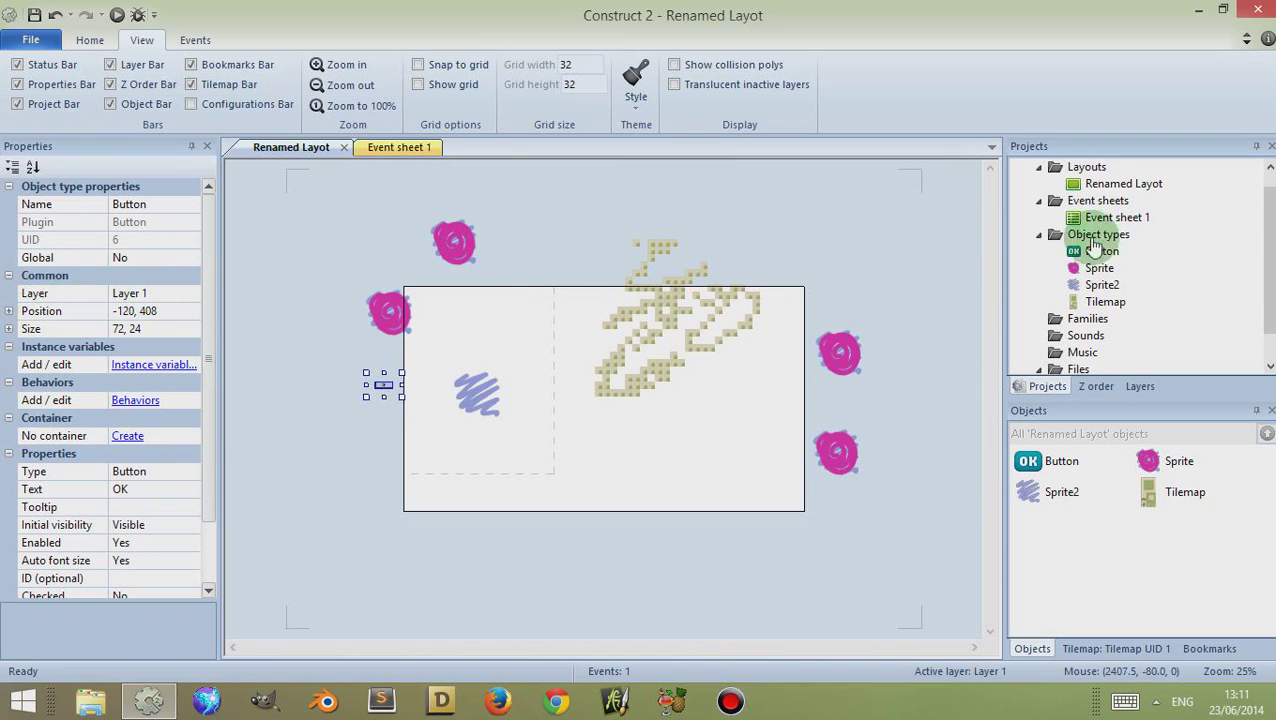
# - Make Layer 0 active and place a second button, Button2, below the first
pyautogui.click(1112, 186)
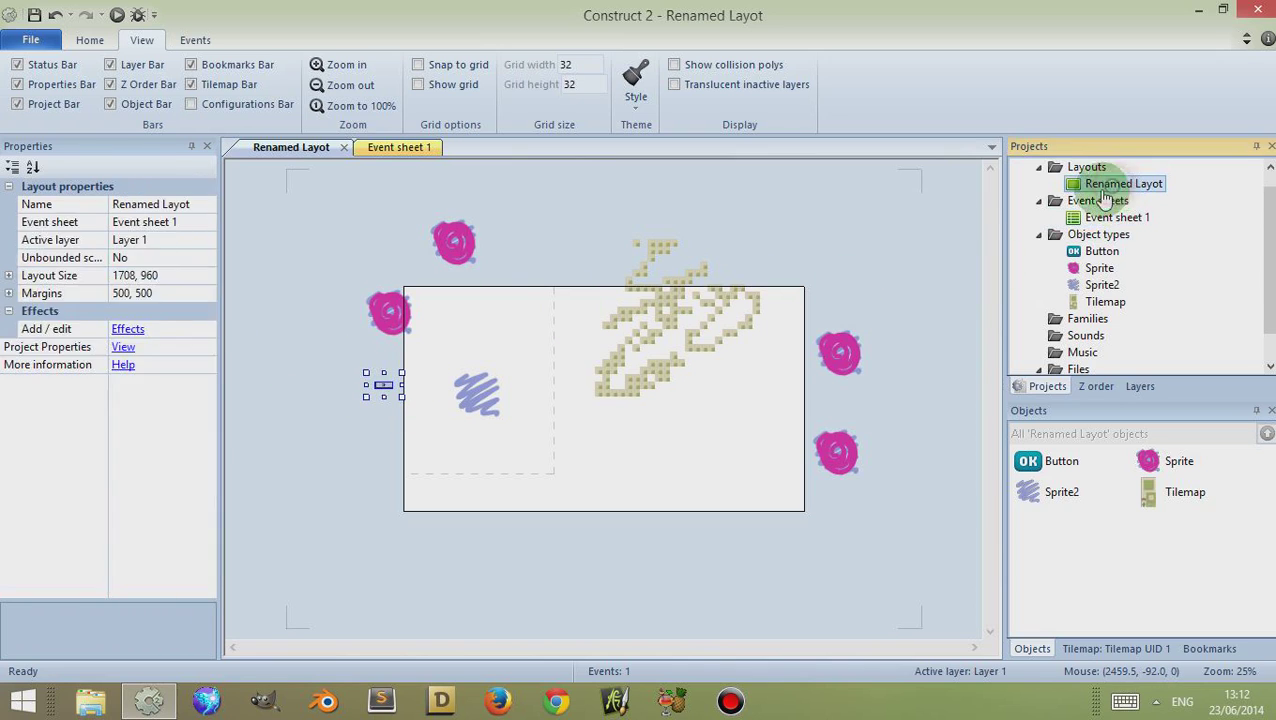
pyautogui.click(177, 244)
pyautogui.click(206, 241)
pyautogui.click(173, 270)
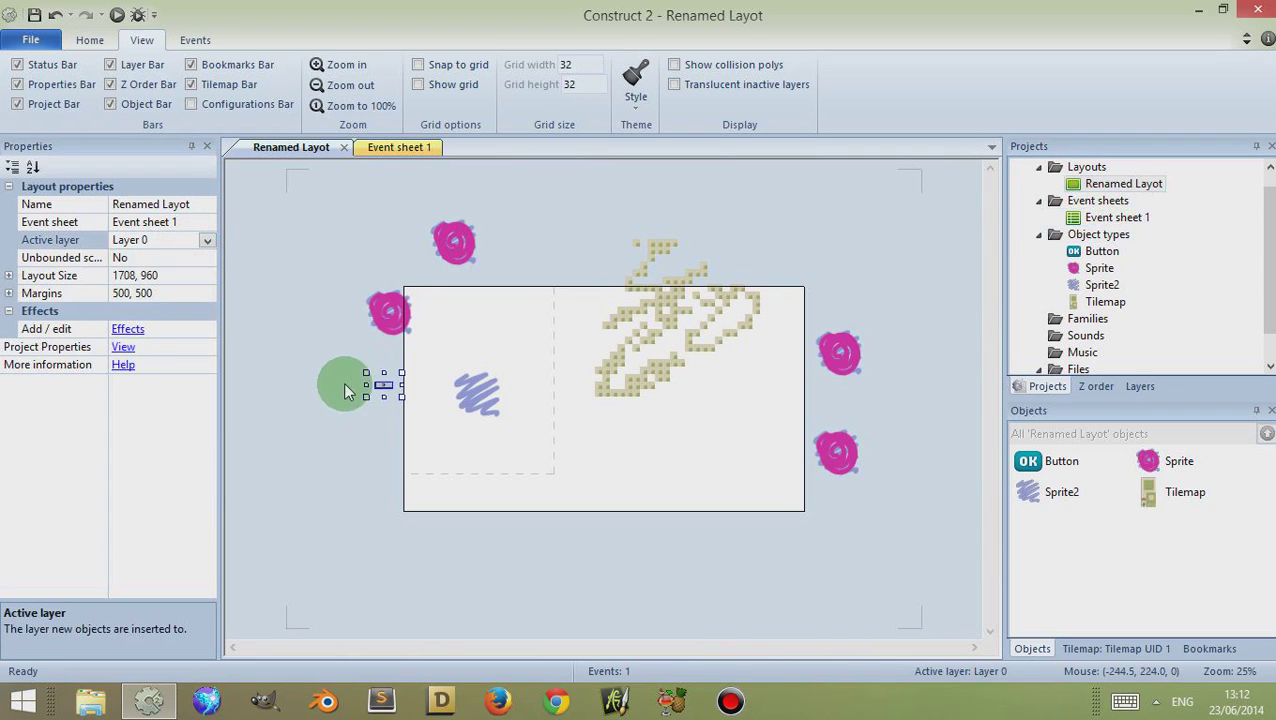
pyautogui.doubleClick(344, 426)
pyautogui.doubleClick(399, 396)
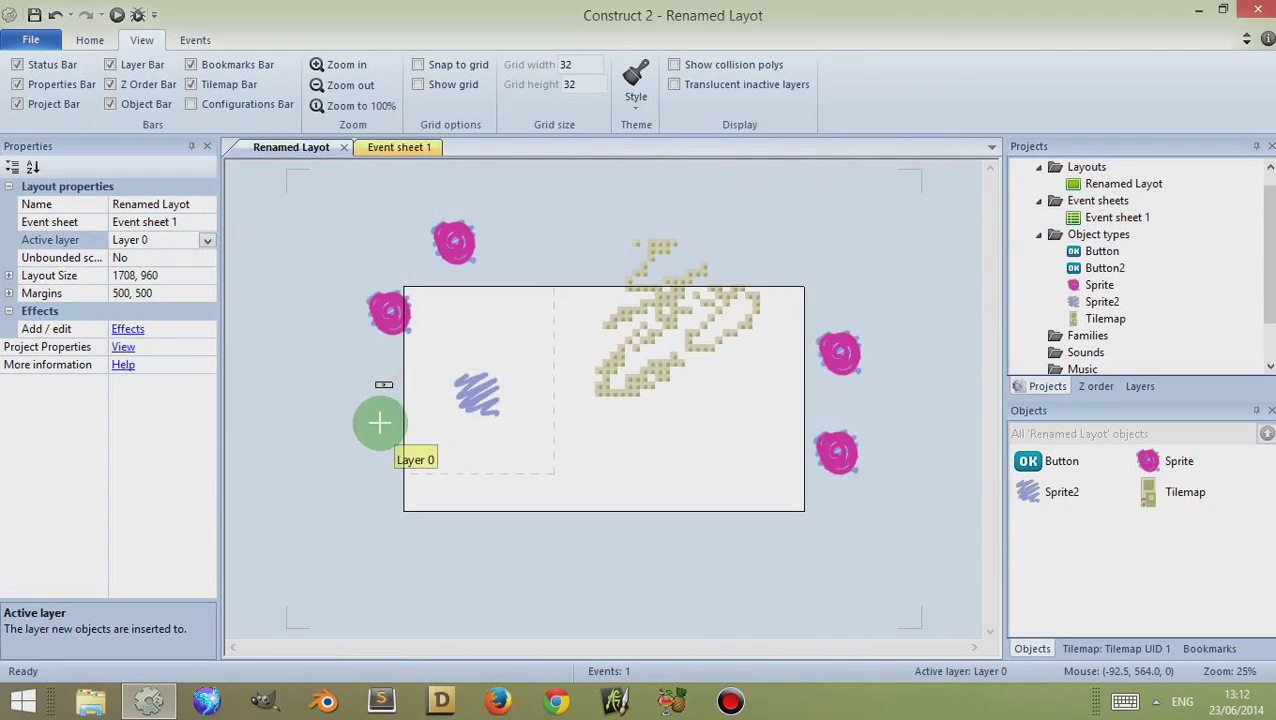
pyautogui.click(379, 424)
pyautogui.click(55, 294)
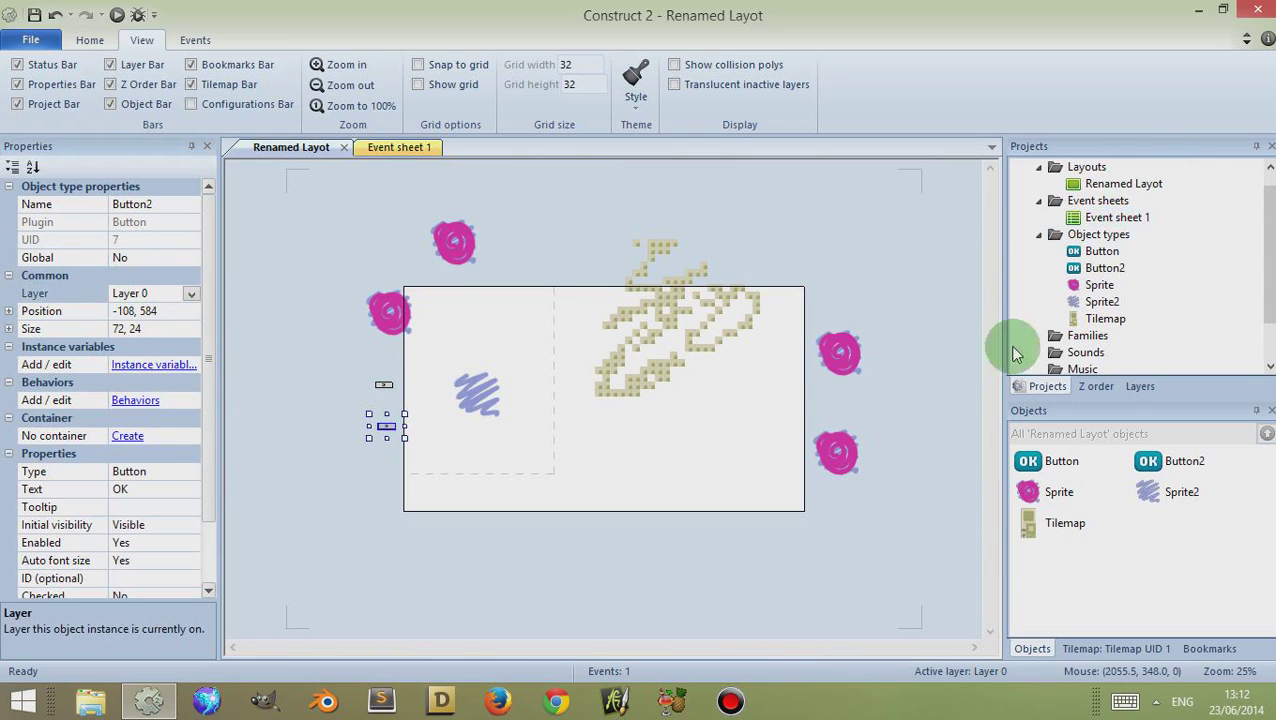
# - Toggle Layer 0's visibility off and back on, then select Layer 1 as active
pyautogui.click(1140, 386)
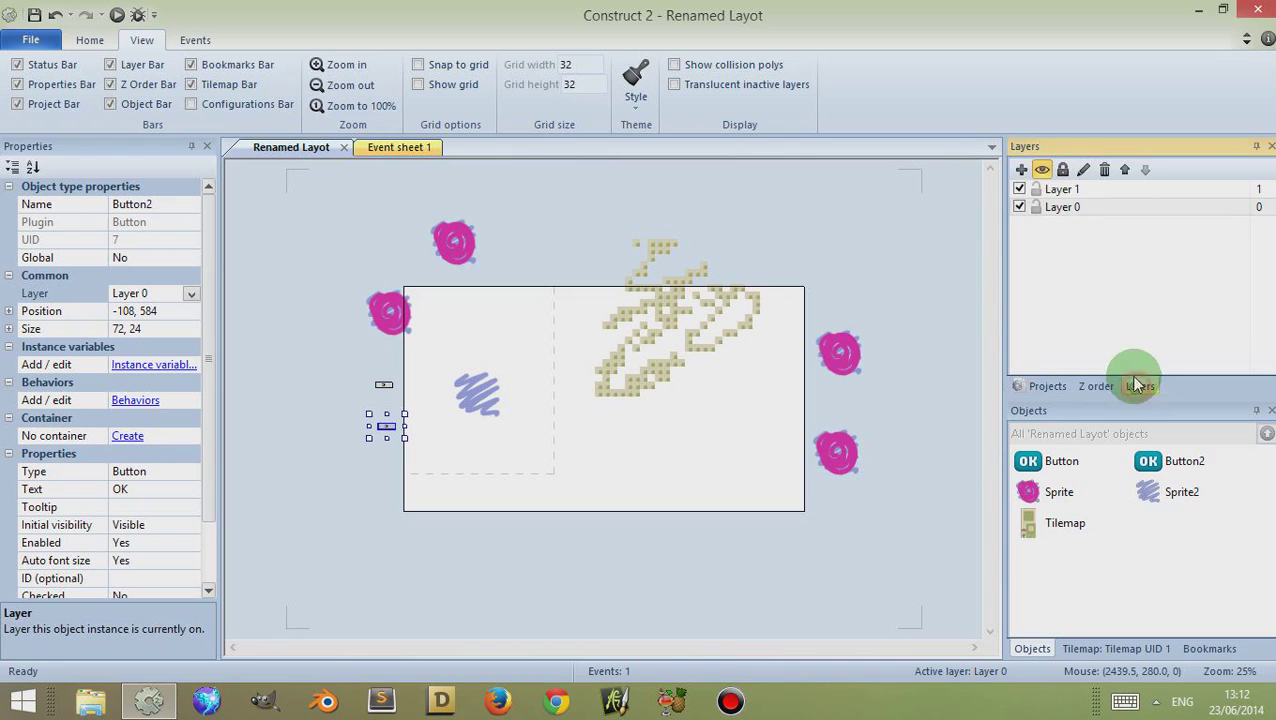
pyautogui.click(1042, 170)
pyautogui.click(1046, 172)
pyautogui.click(1054, 206)
pyautogui.click(1044, 172)
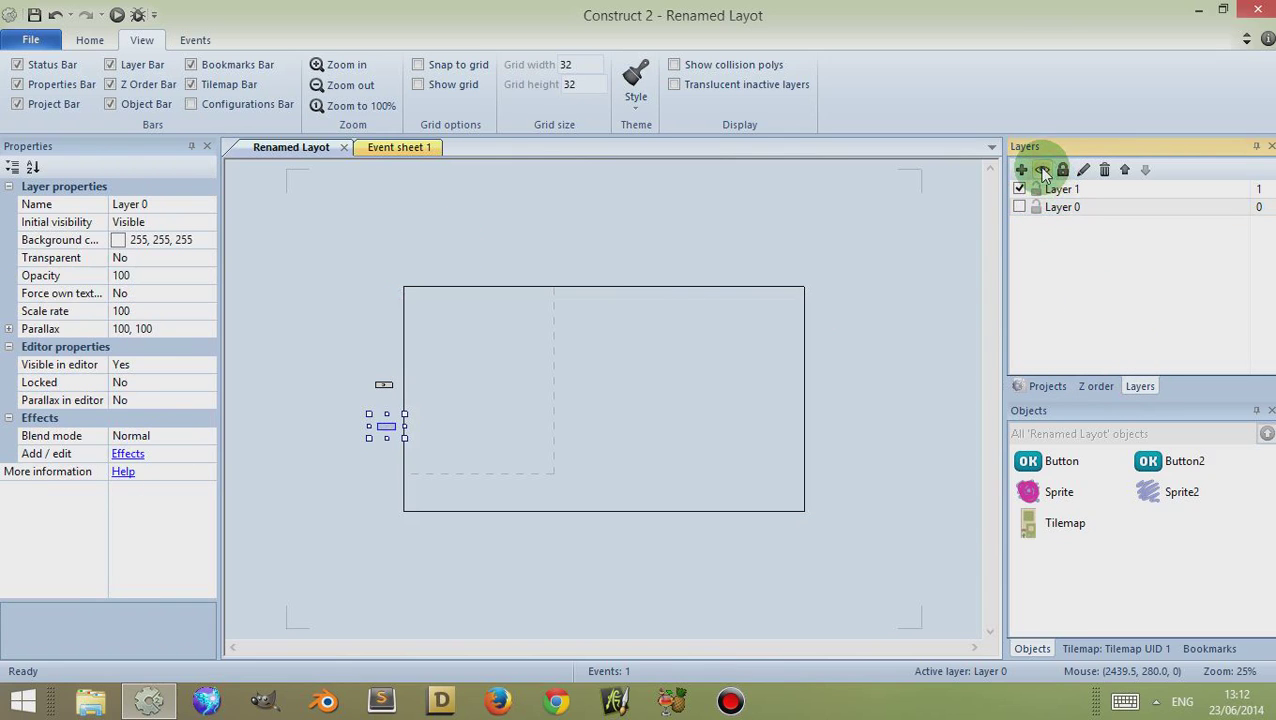
pyautogui.click(1044, 172)
pyautogui.click(1058, 189)
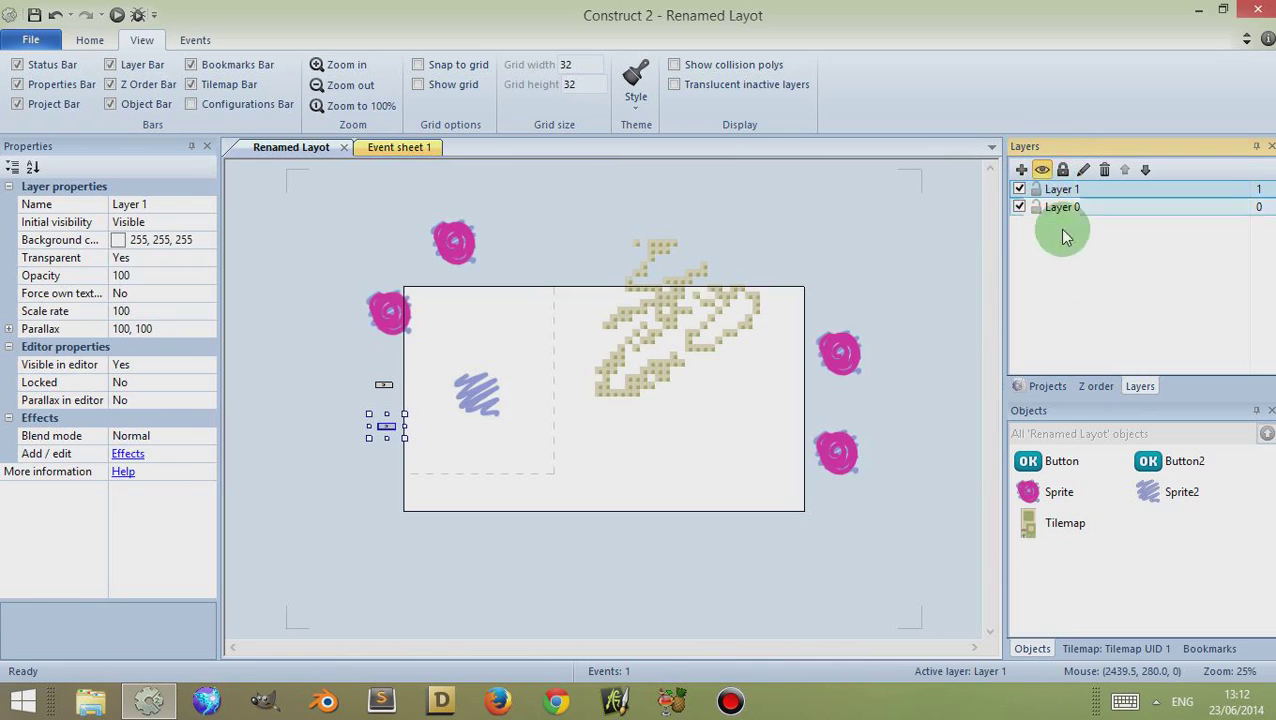
# - Show Renamed Layot's properties, check Unbounded scrolling is No, and deselect the button
pyautogui.click(1045, 386)
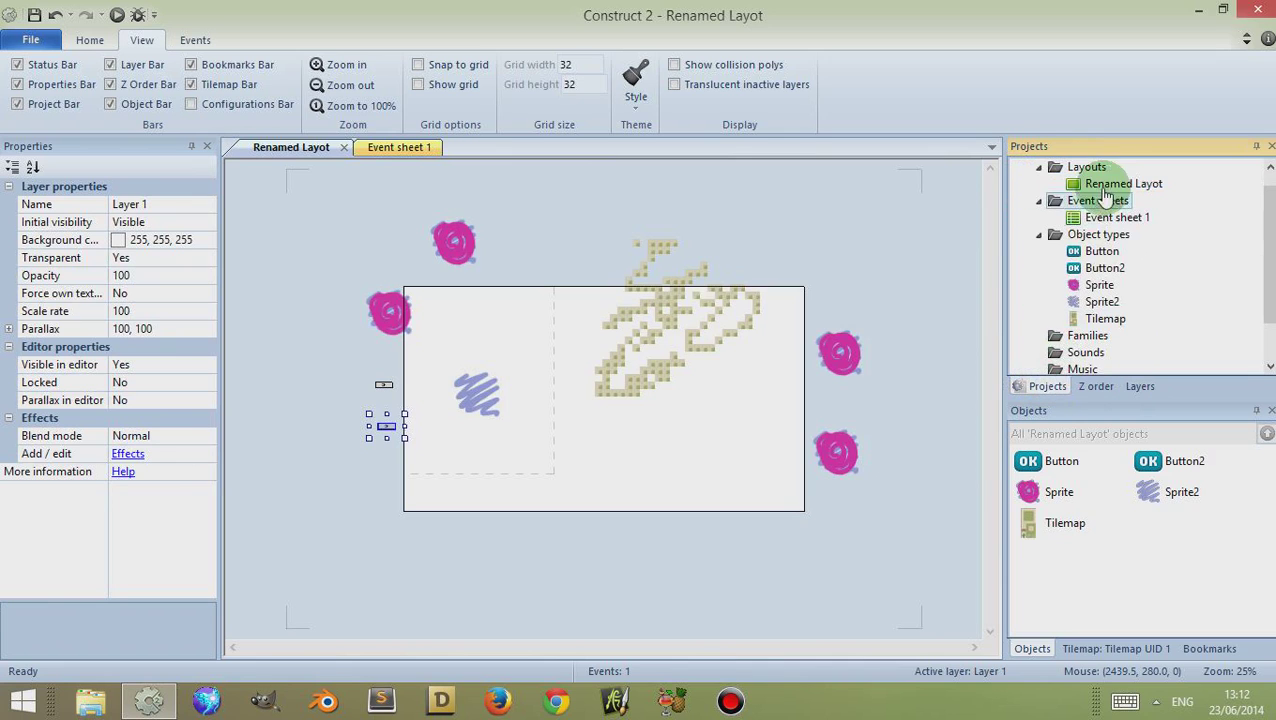
pyautogui.click(1107, 187)
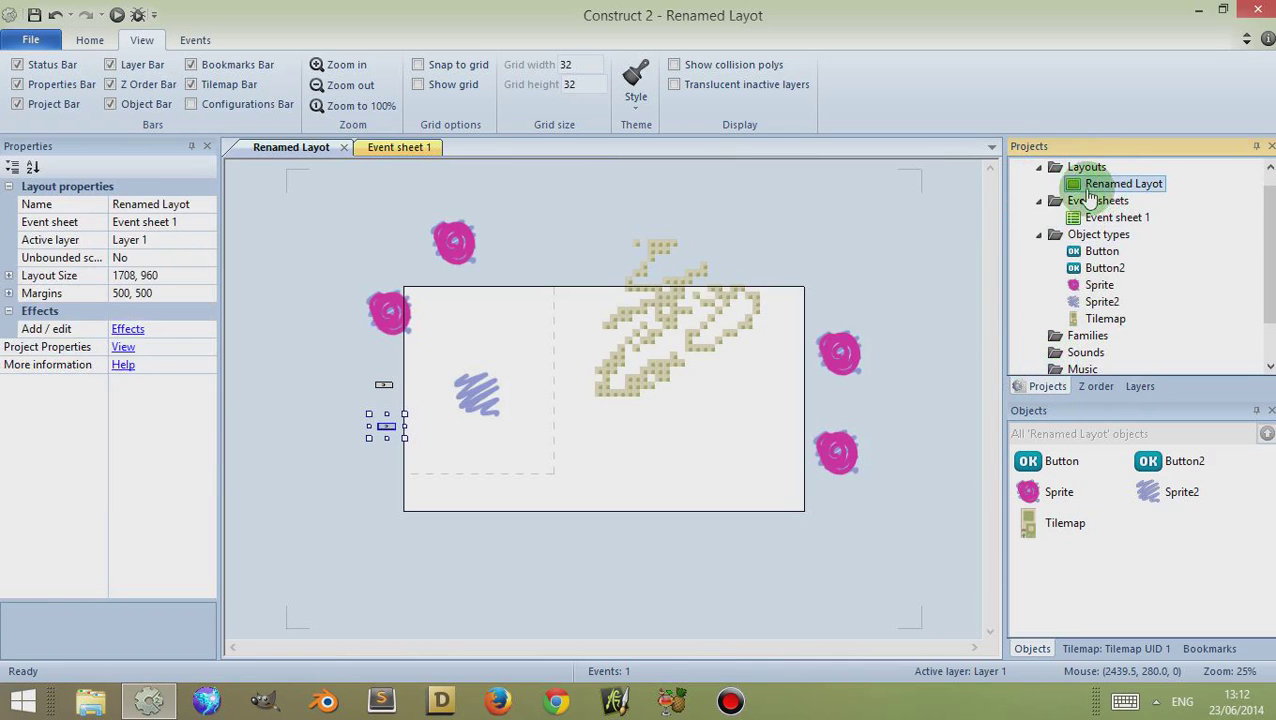
pyautogui.click(96, 260)
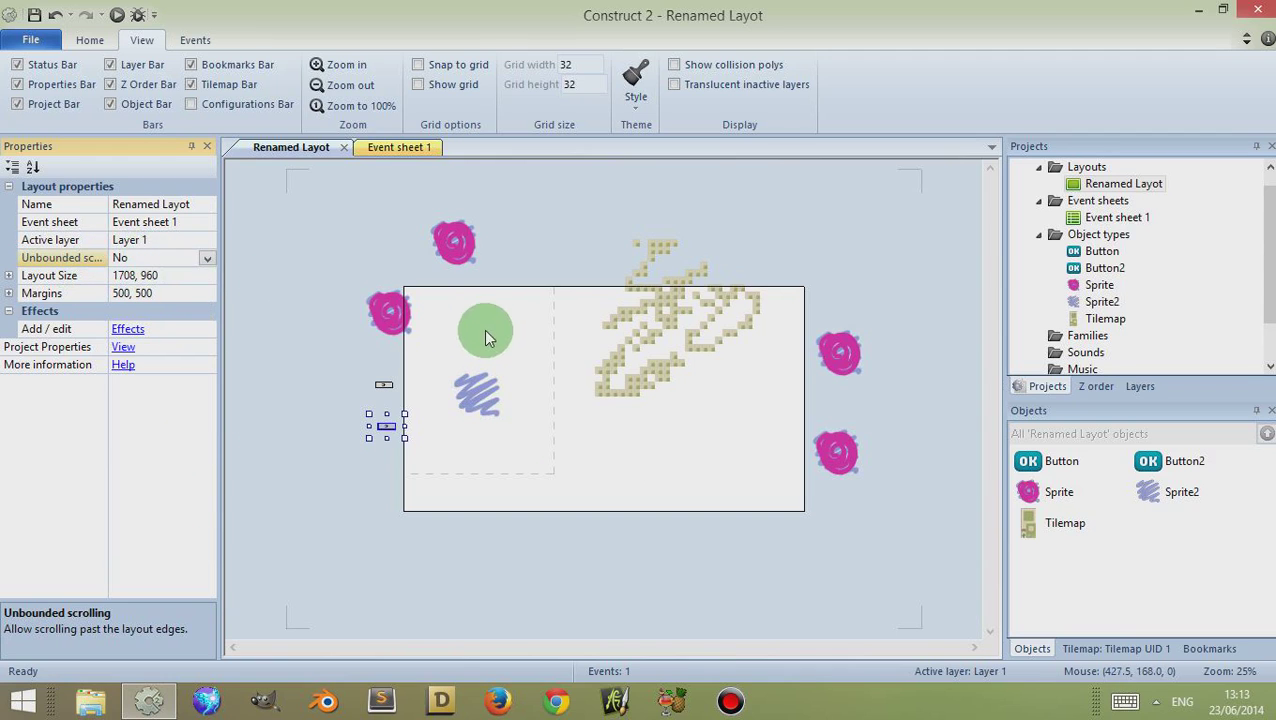
pyautogui.click(341, 394)
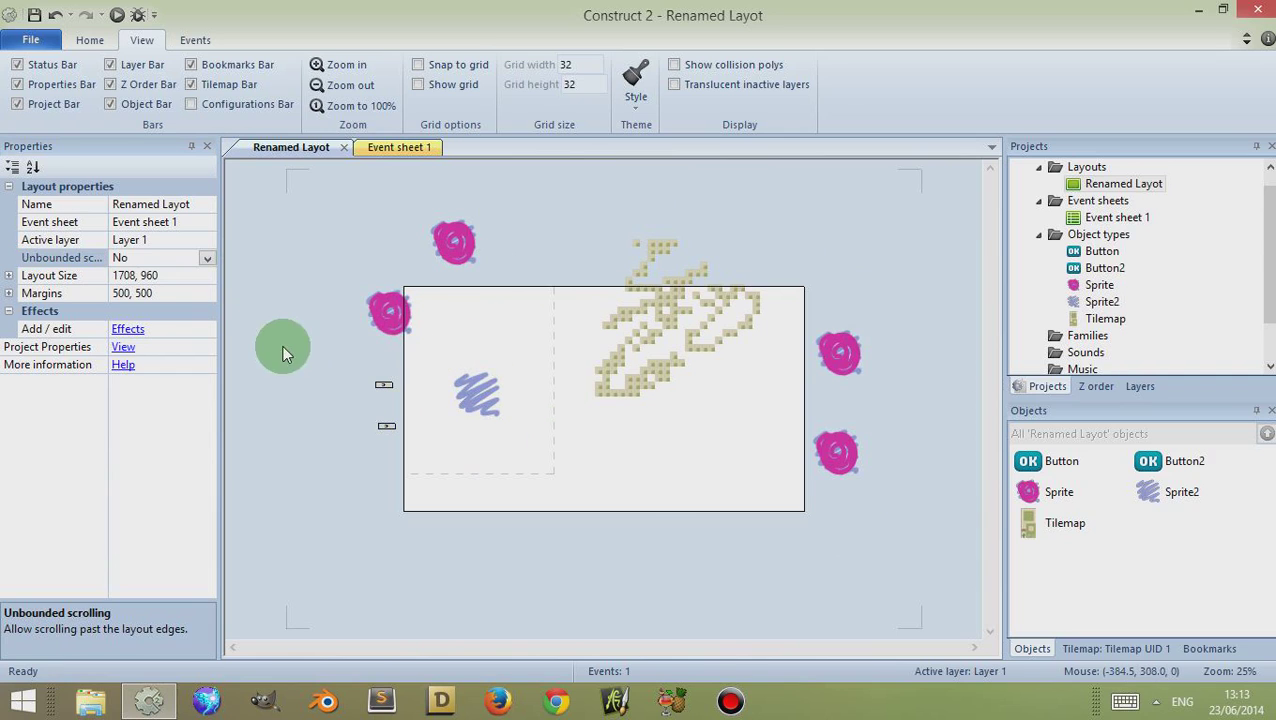
# - Set the Layout Size width and height to 3000 each
pyautogui.click(9, 277)
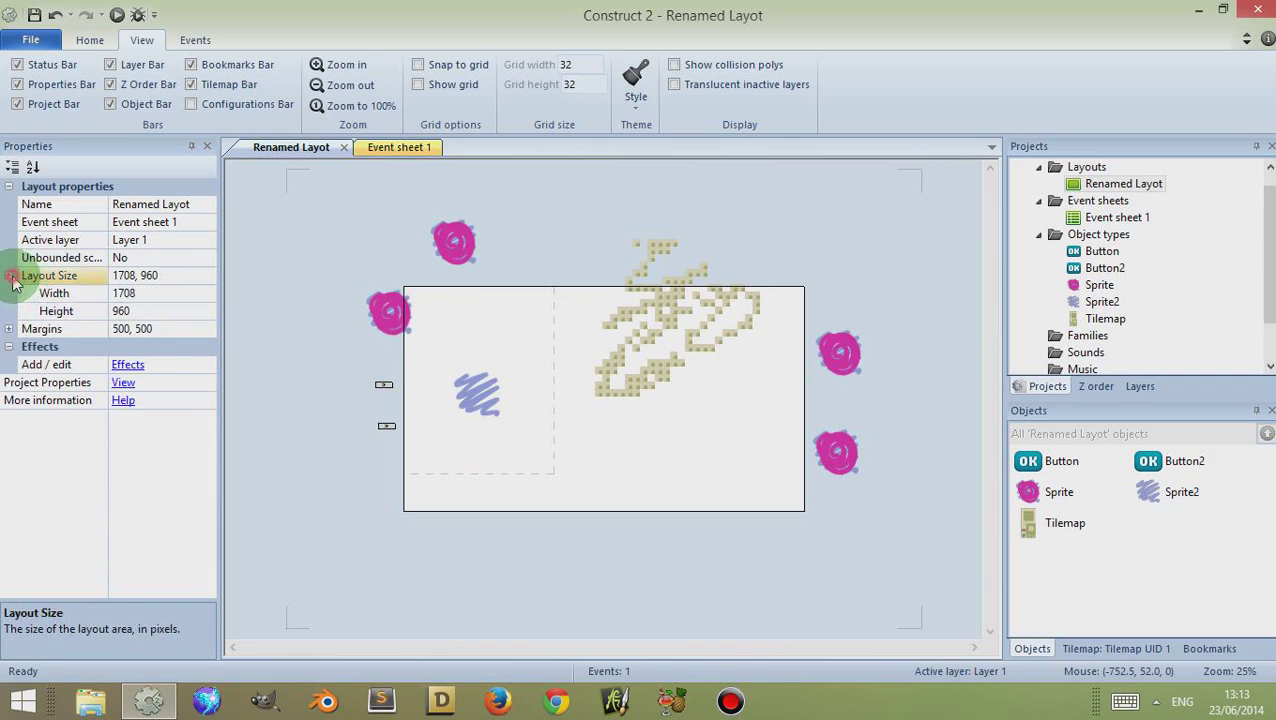
pyautogui.click(135, 293)
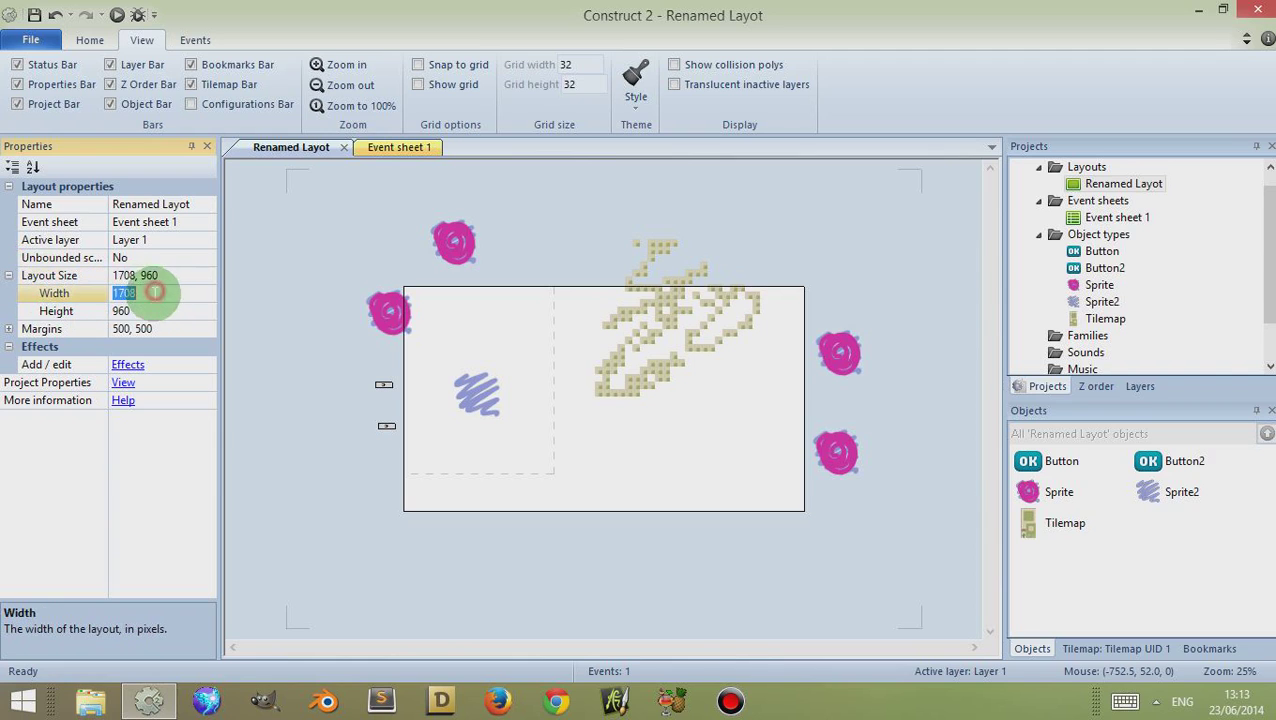
pyautogui.click(150, 313)
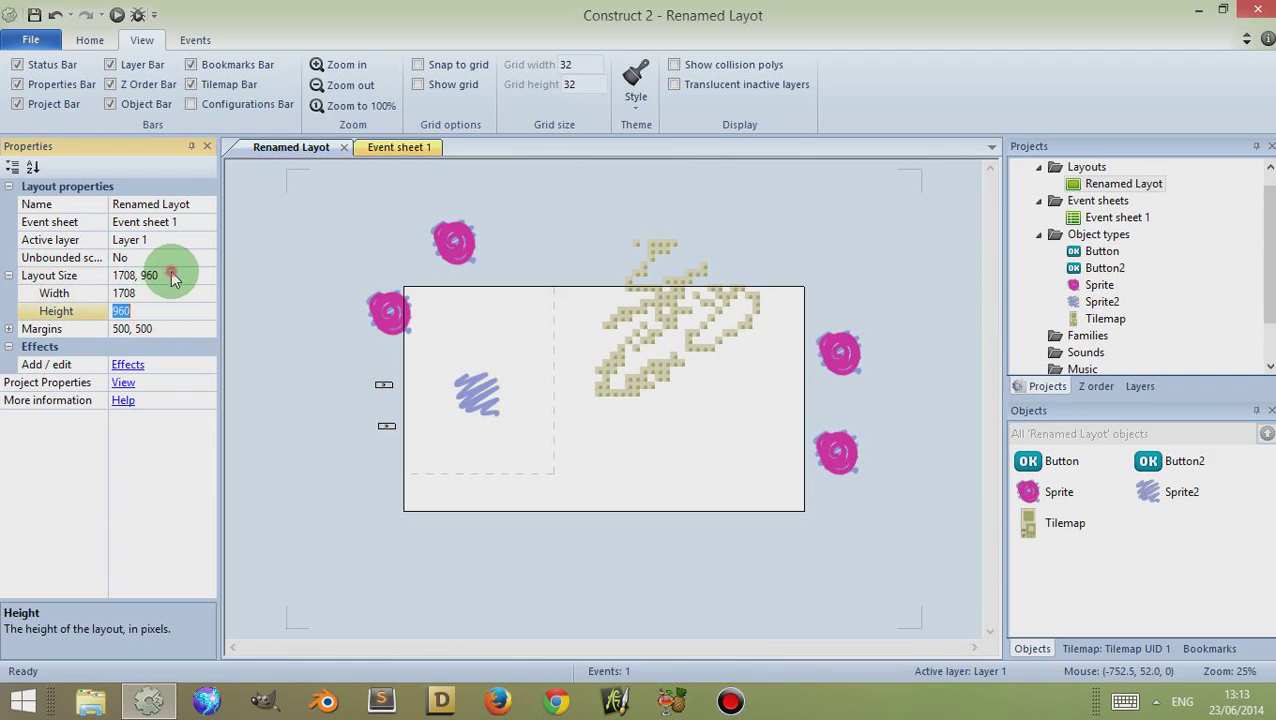
pyautogui.click(145, 277)
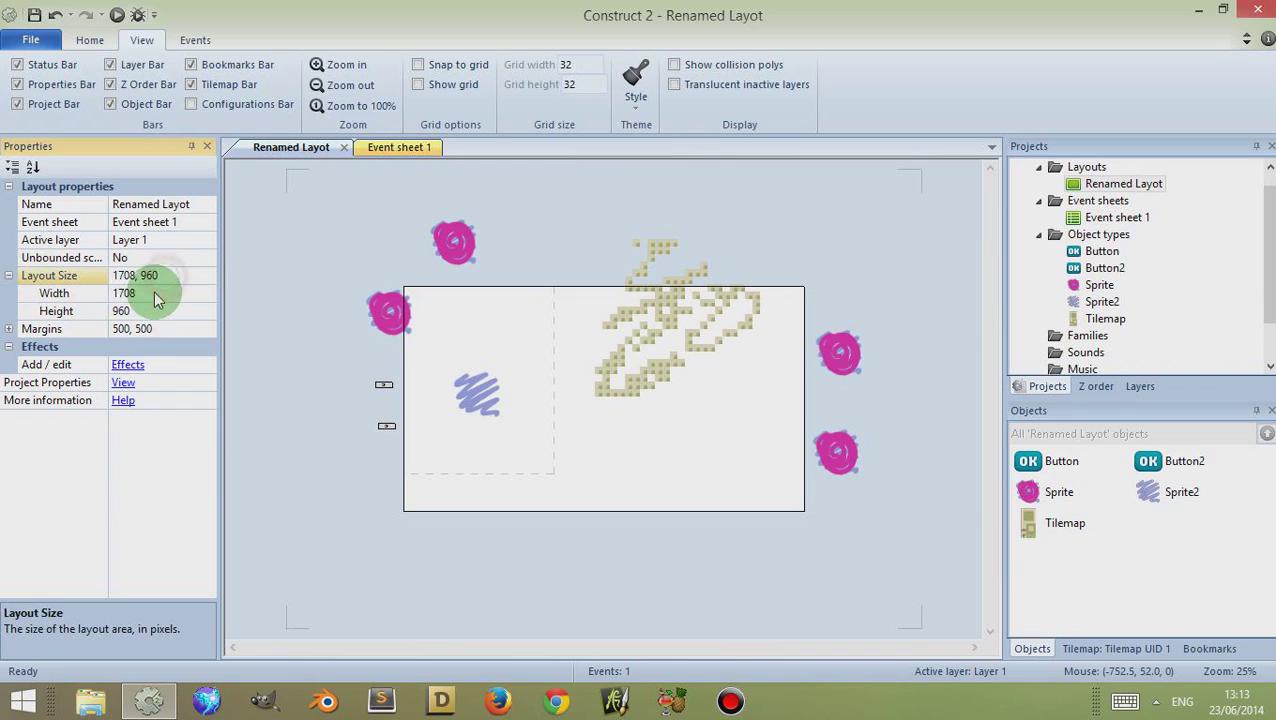
pyautogui.click(155, 294)
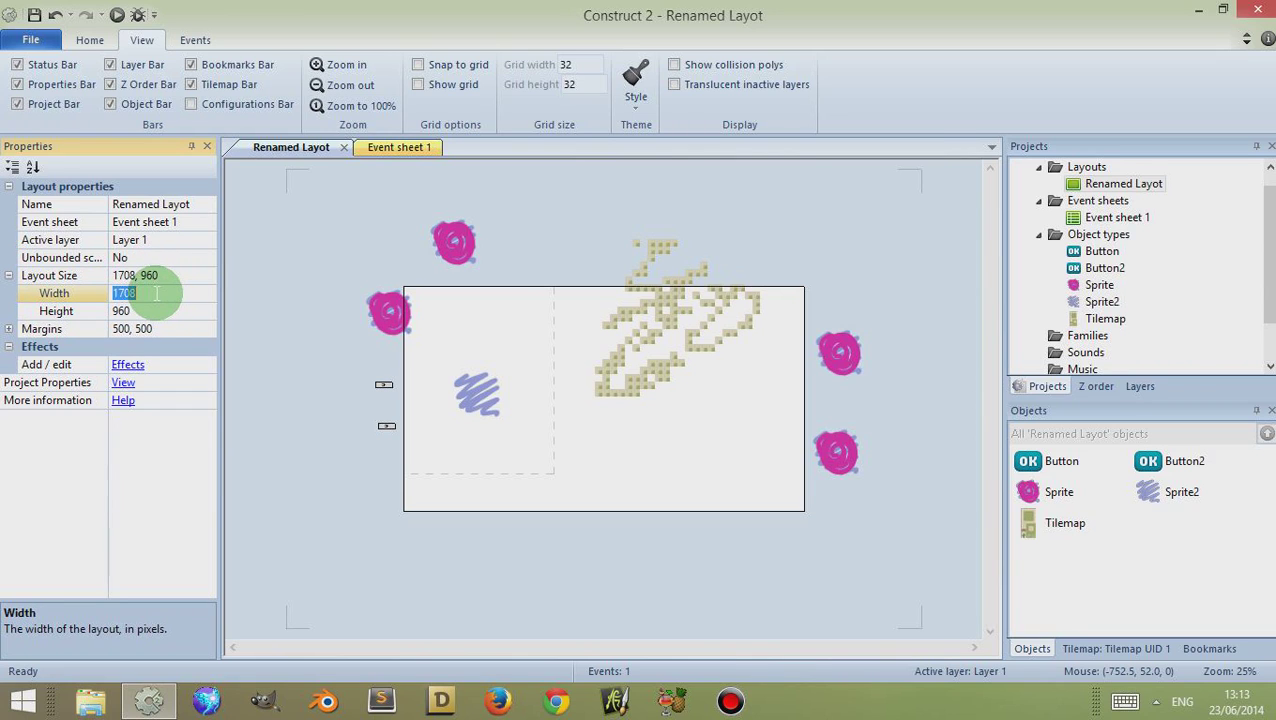
pyautogui.write('3000')
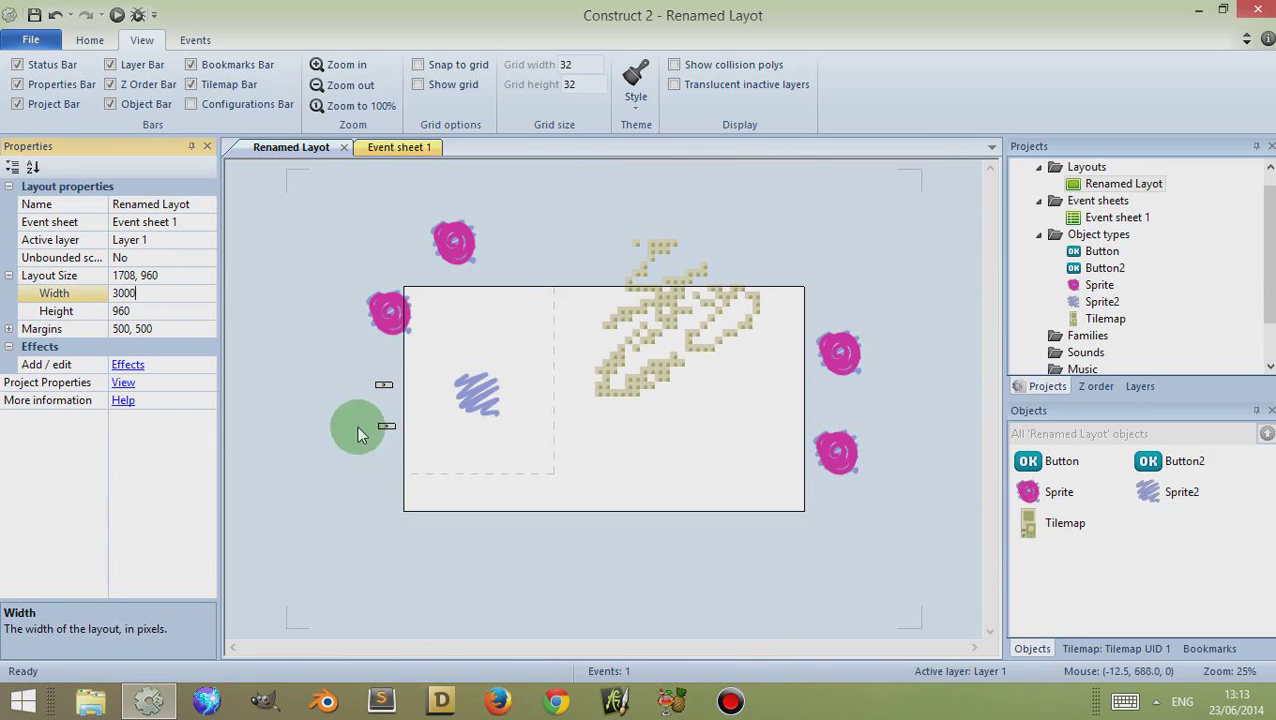
pyautogui.click(200, 310)
pyautogui.write('3000')
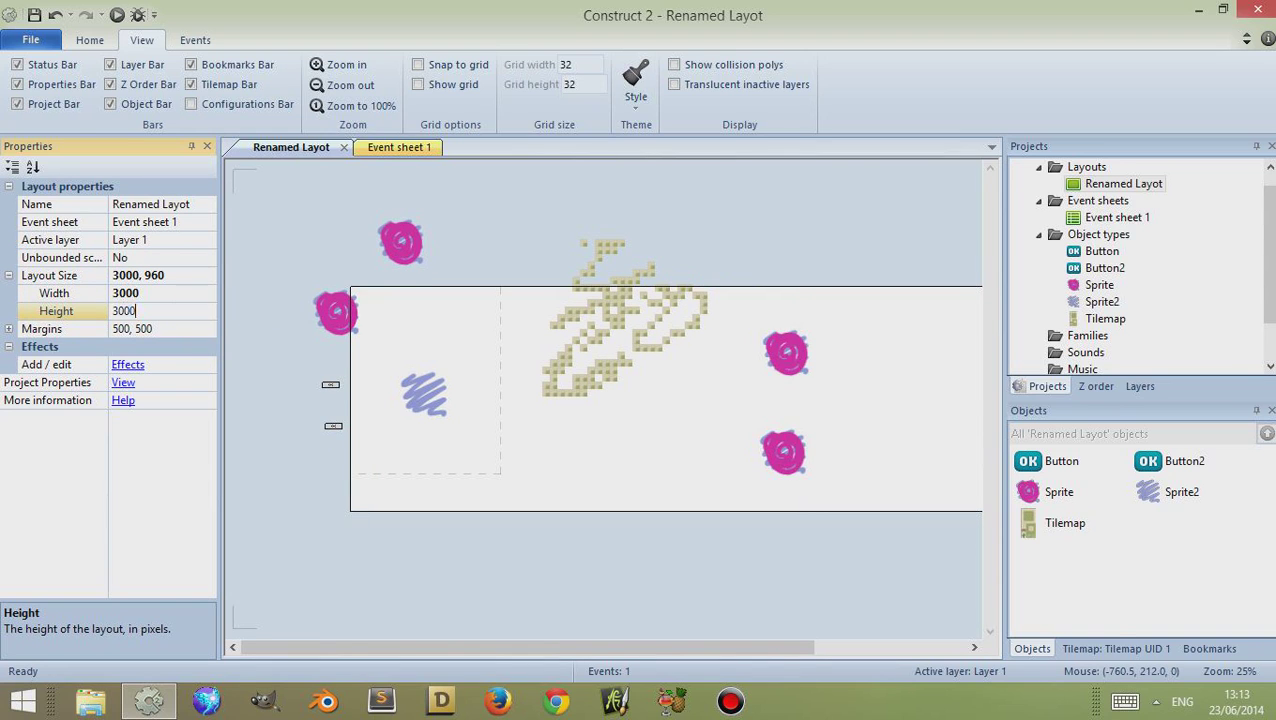
pyautogui.click(207, 310)
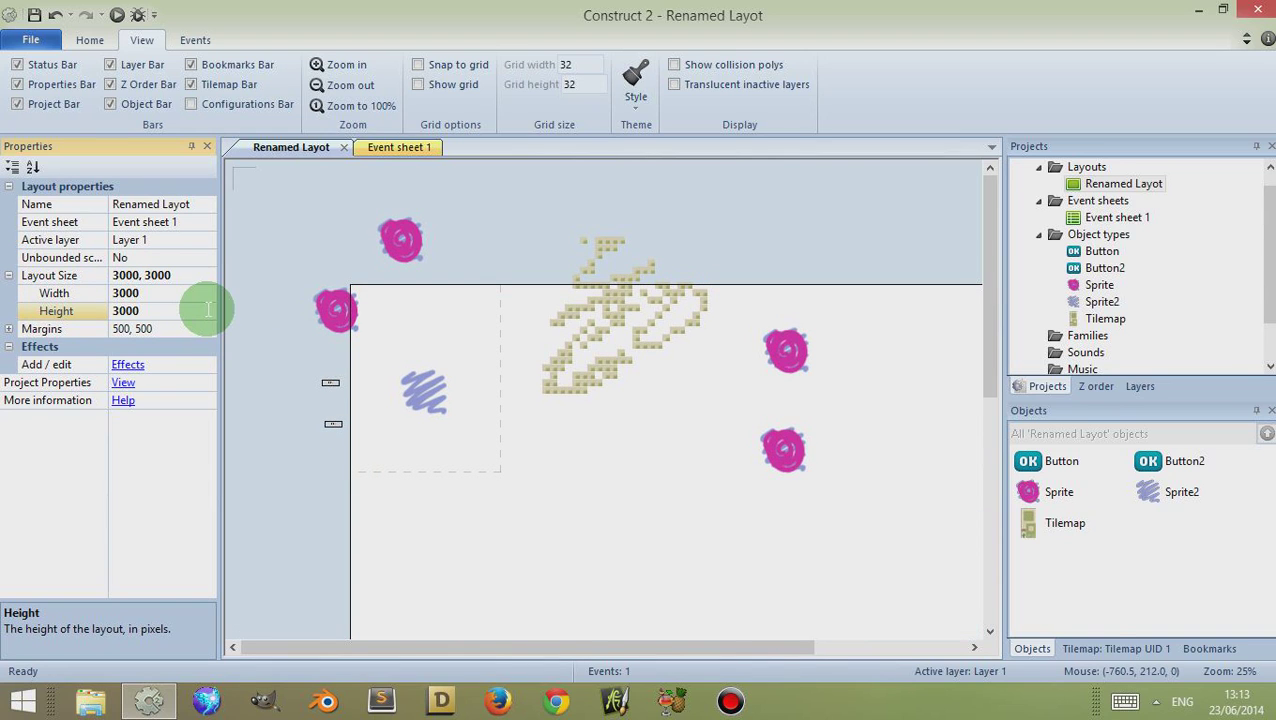
# - Zoom out to view the enlarged layout and select the Margins setting
pyautogui.click(350, 86)
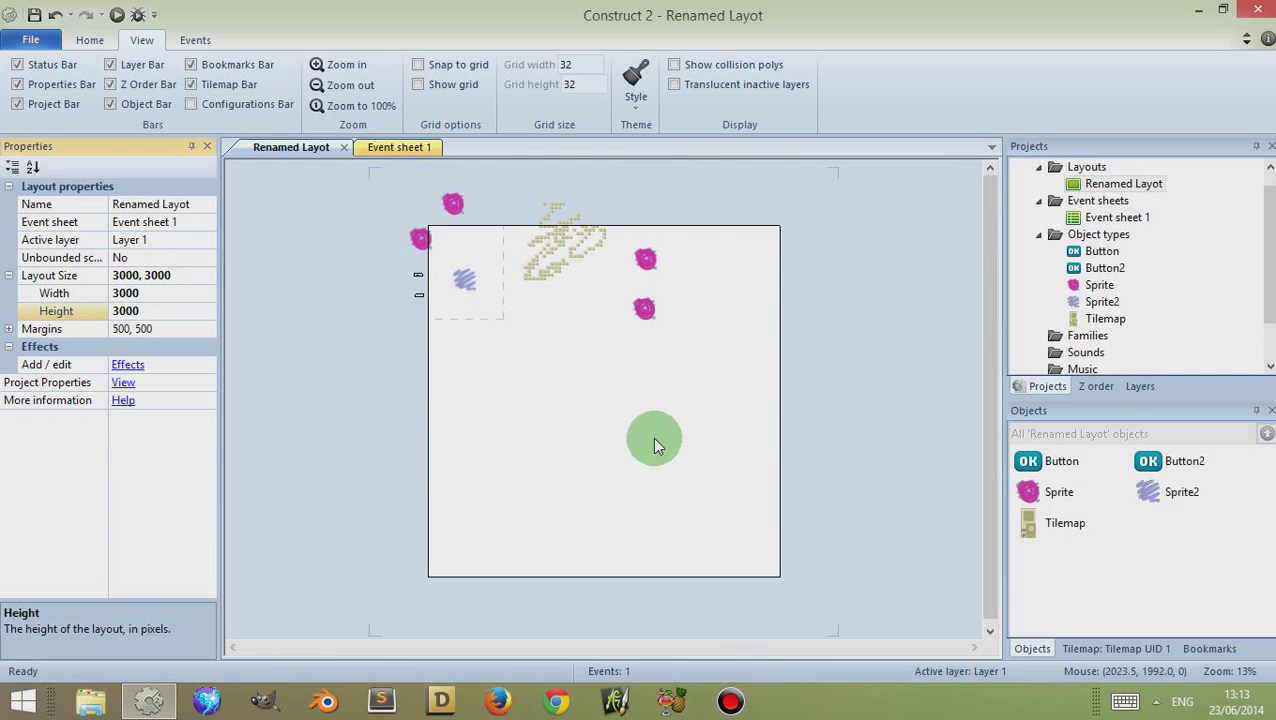
pyautogui.click(984, 350)
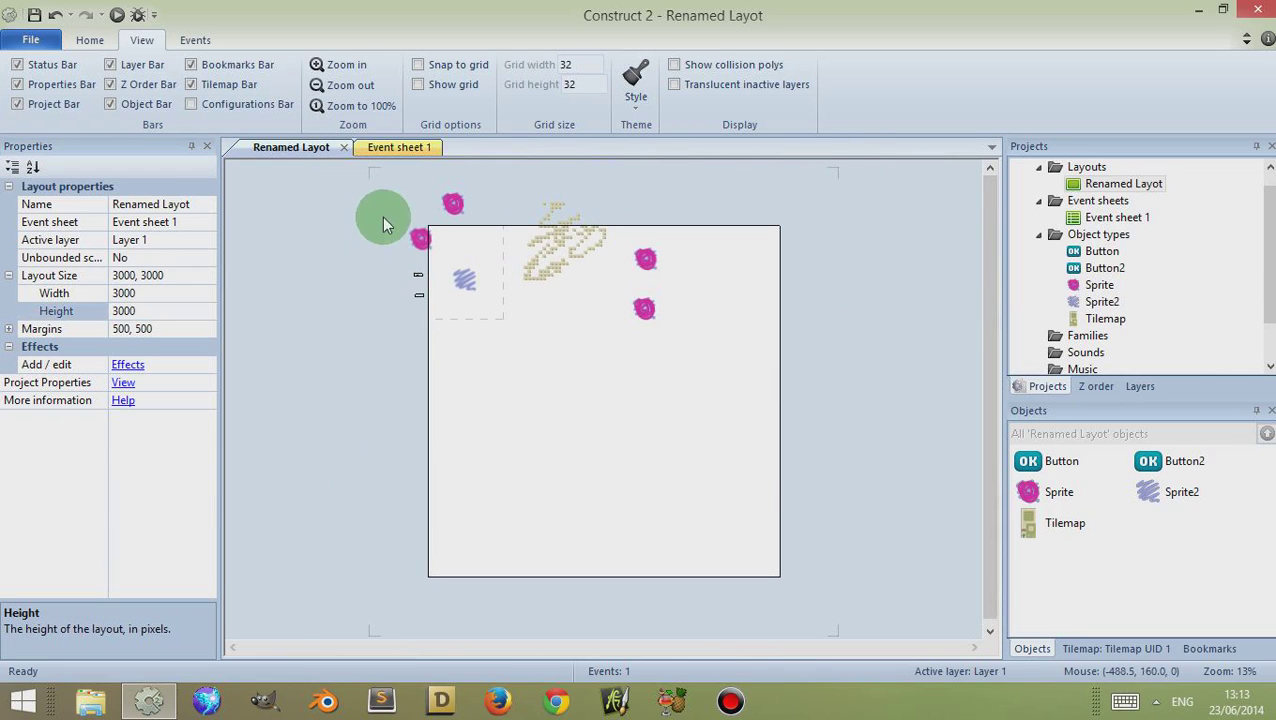
pyautogui.click(131, 329)
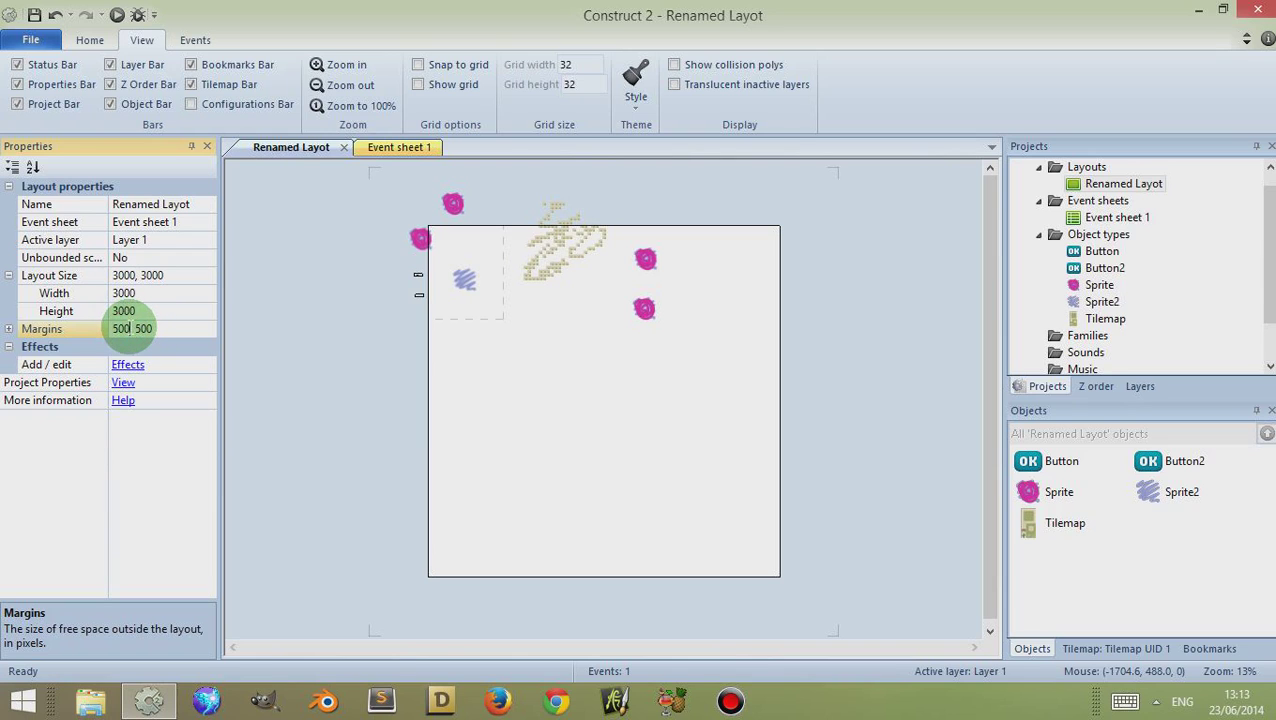
# - Change the layout's horizontal margin from 500 to 100
pyautogui.click(9, 329)
pyautogui.click(138, 346)
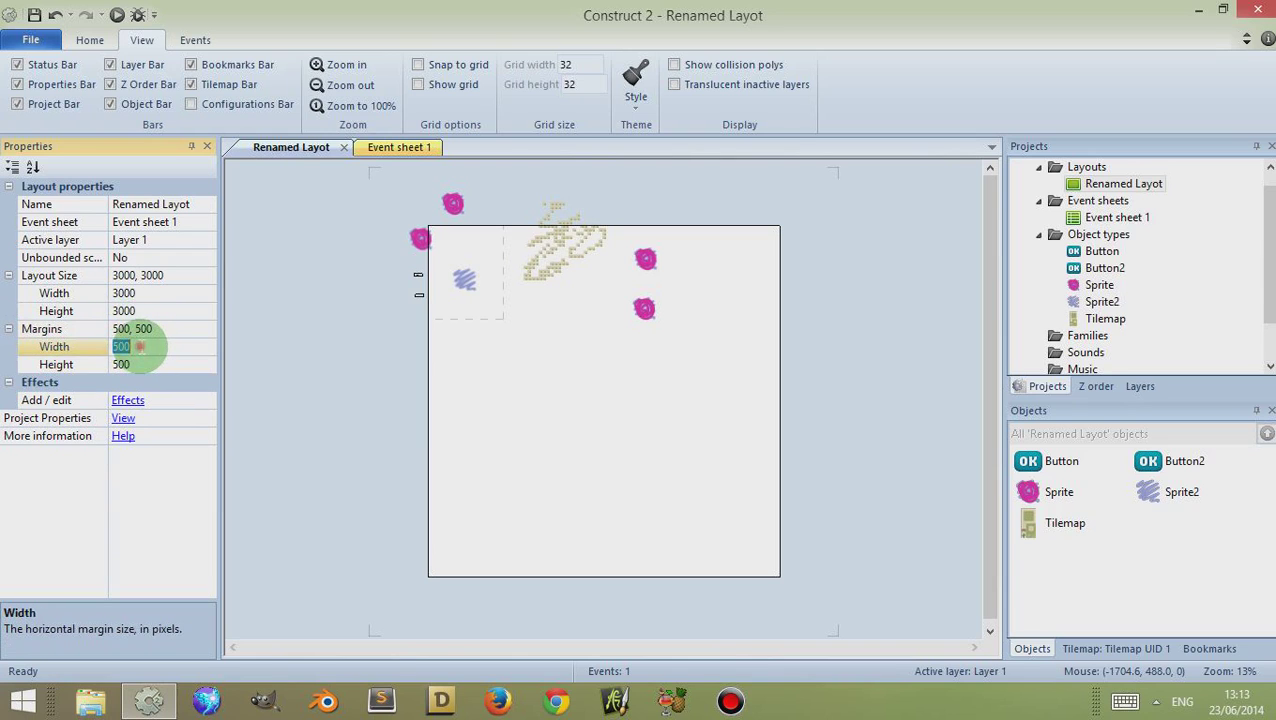
pyautogui.click(138, 346)
pyautogui.write('1')
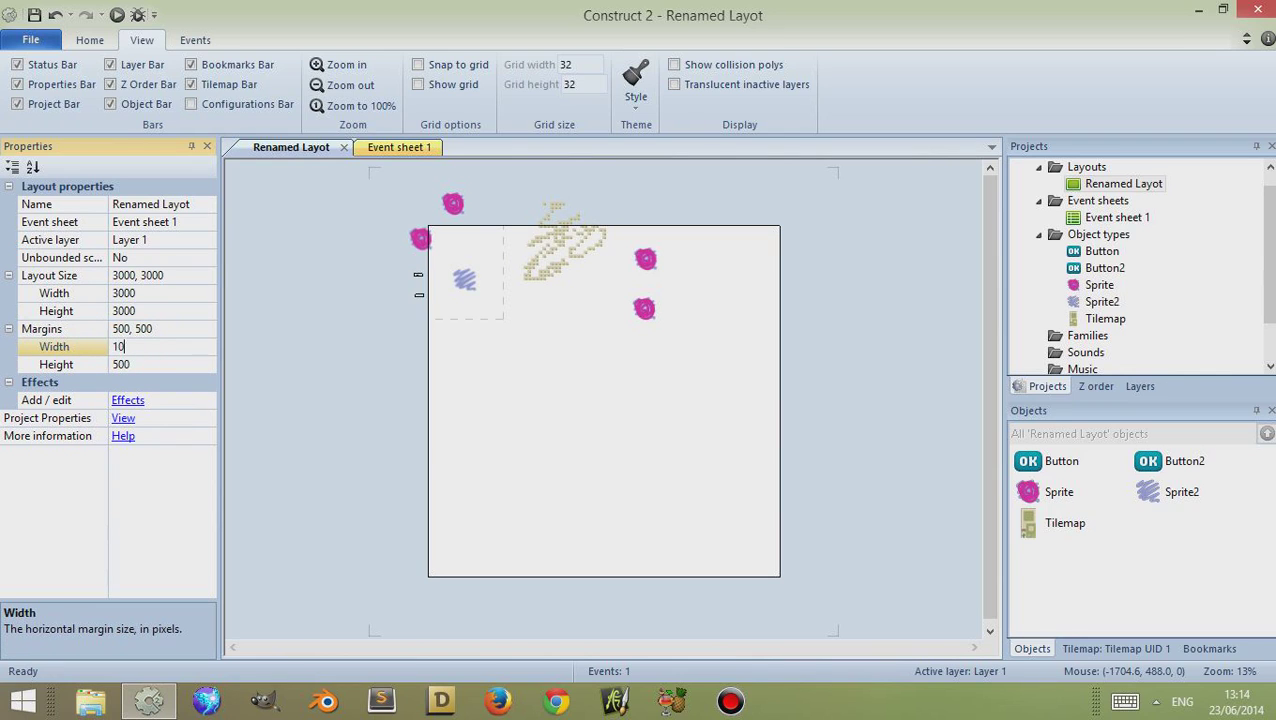
pyautogui.click(126, 346)
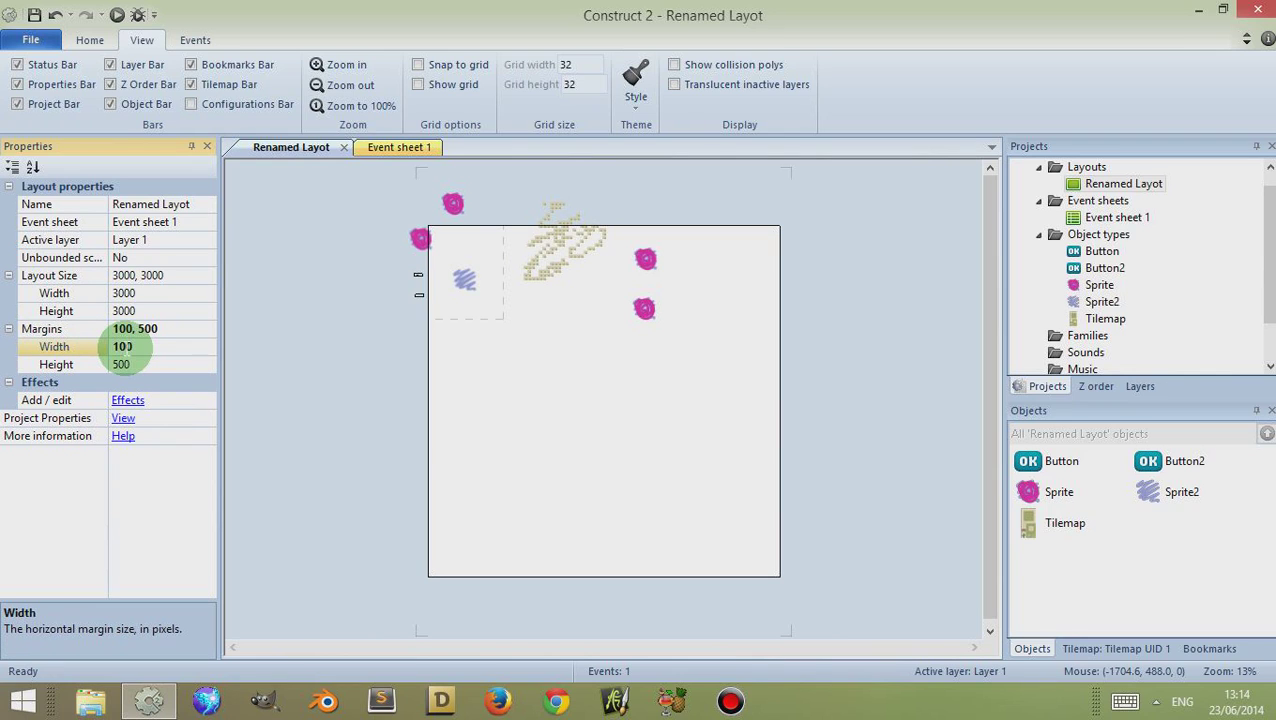
# - Select the top magenta sprite on the canvas
pyautogui.click(447, 189)
pyautogui.click(782, 205)
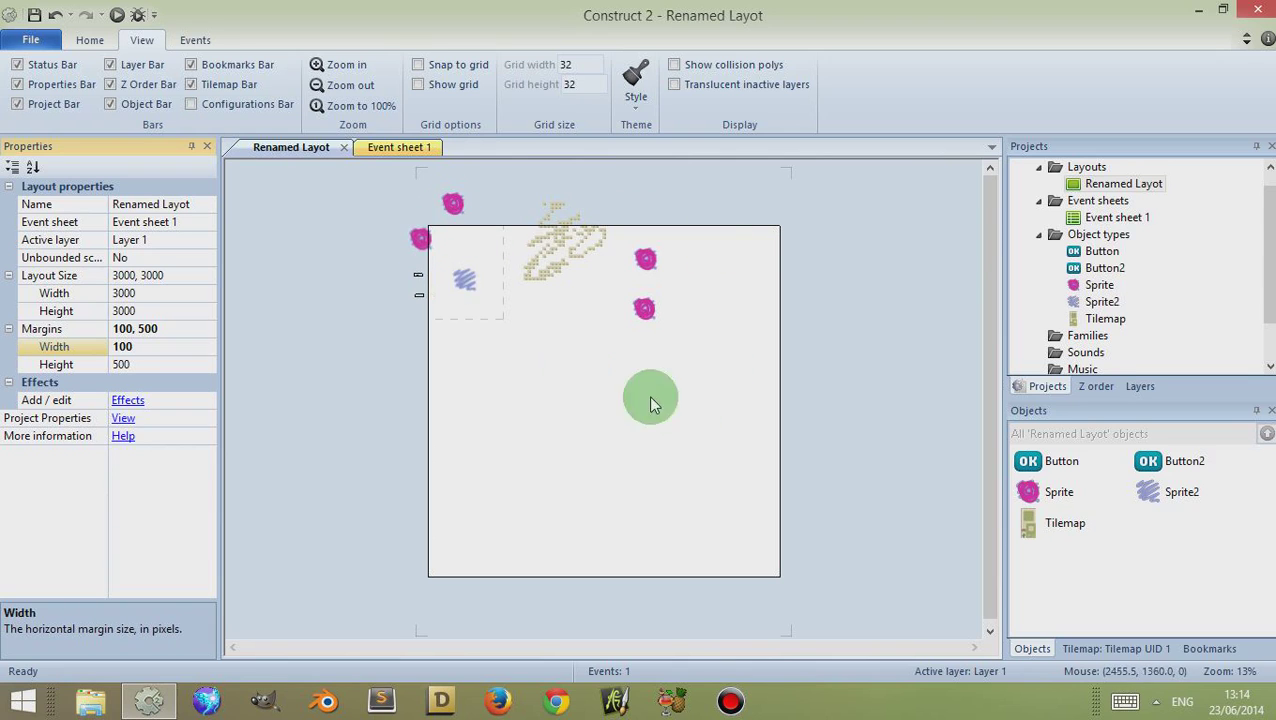
pyautogui.click(456, 205)
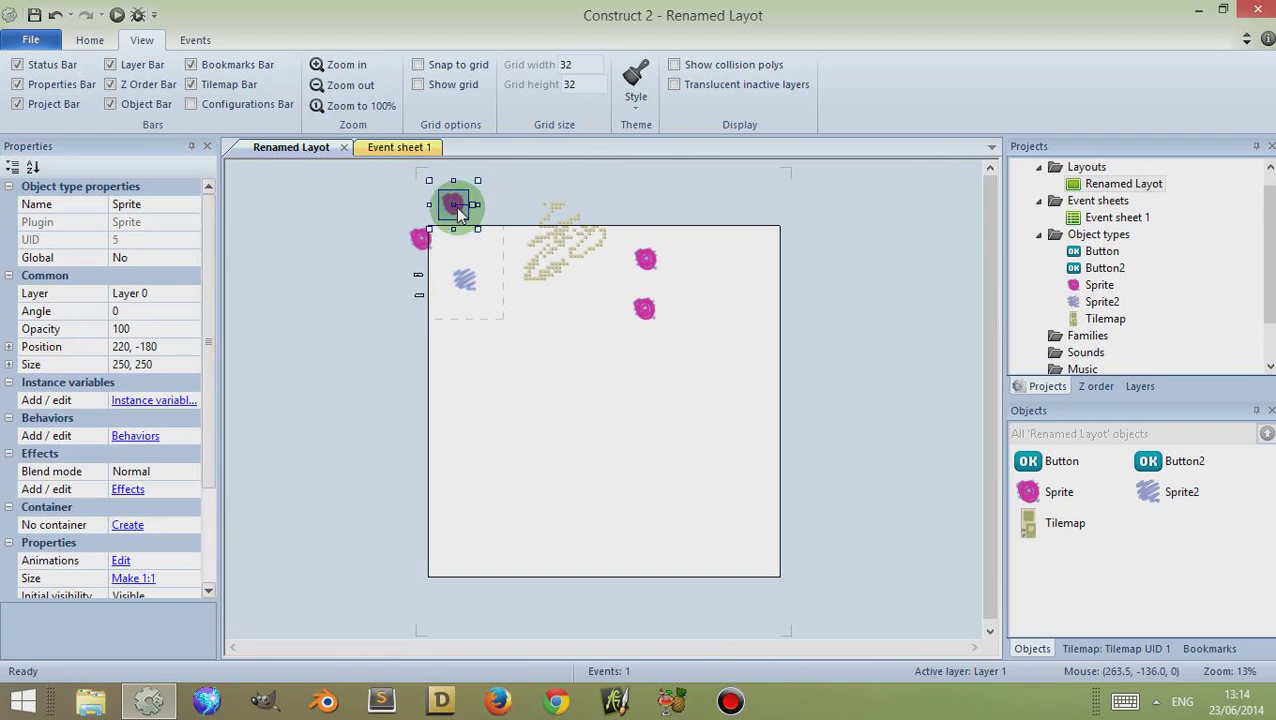
# - Drag three magenta sprites and the tilemap up into a row above the layout
pyautogui.moveTo(458, 210); pyautogui.dragTo(498, 199)
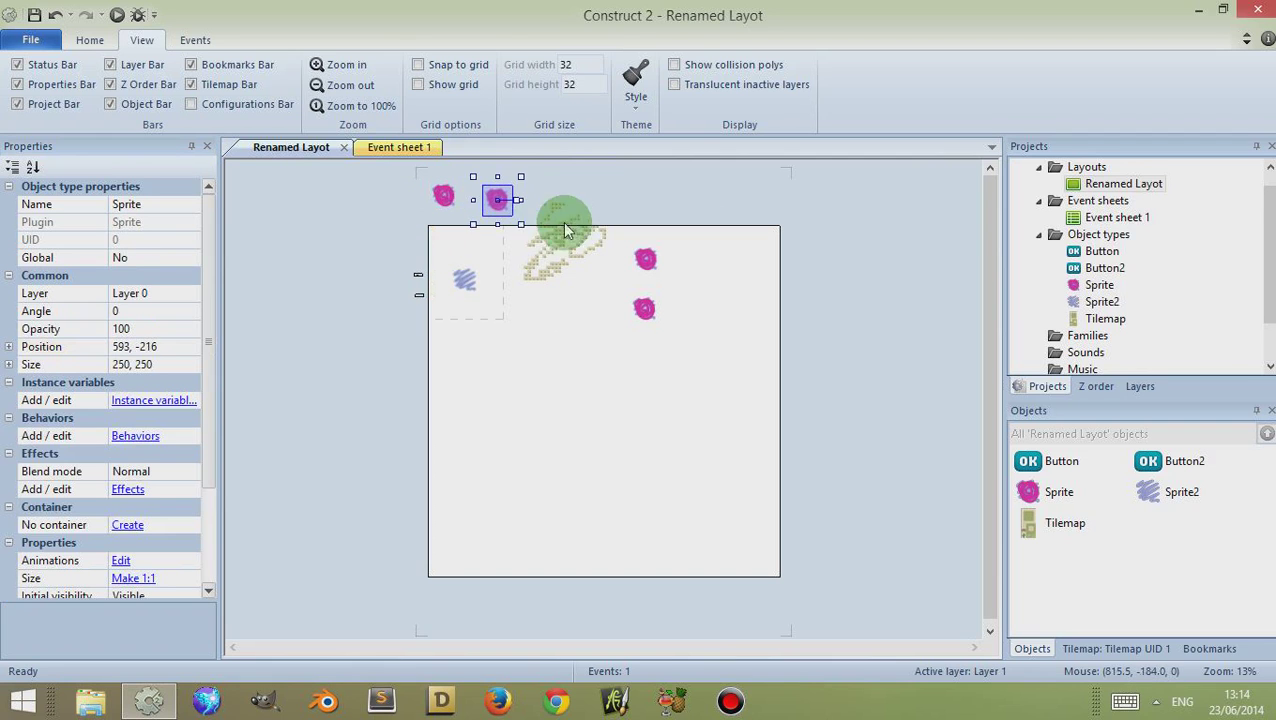
pyautogui.moveTo(565, 230); pyautogui.dragTo(571, 199)
pyautogui.moveTo(648, 257); pyautogui.dragTo(687, 200)
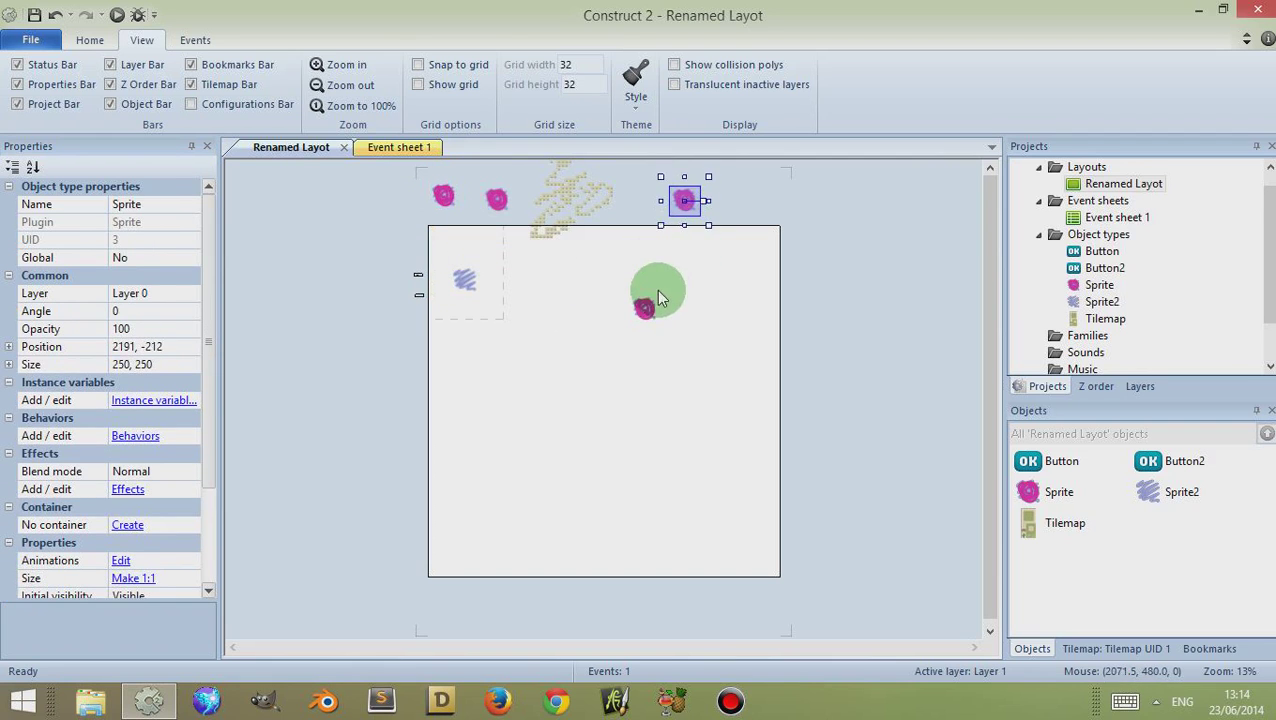
pyautogui.click(657, 293)
pyautogui.moveTo(645, 307); pyautogui.dragTo(728, 198)
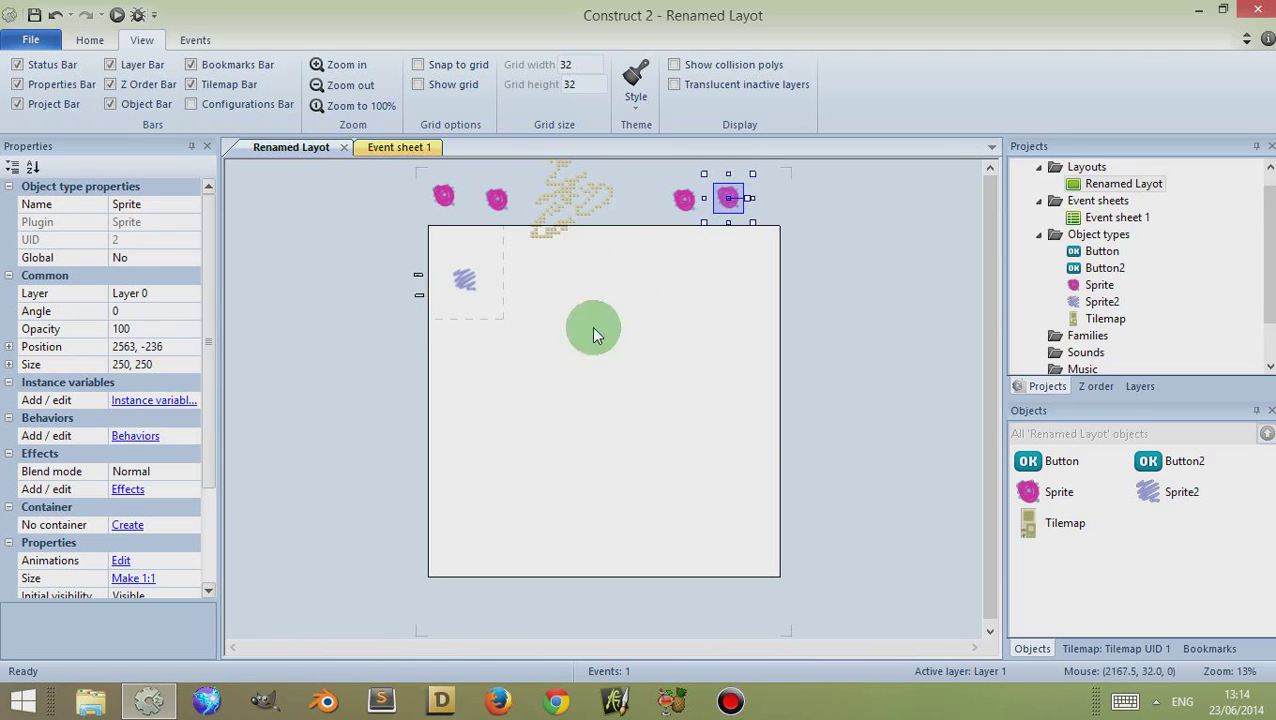
# - Move Sprite2 into the top row, nudge the tilemap into place, and open Event sheet 1
pyautogui.moveTo(464, 279)
pyautogui.mouseDown()
pyautogui.moveTo(561, 216)
pyautogui.moveTo(636, 190)
pyautogui.mouseUp()
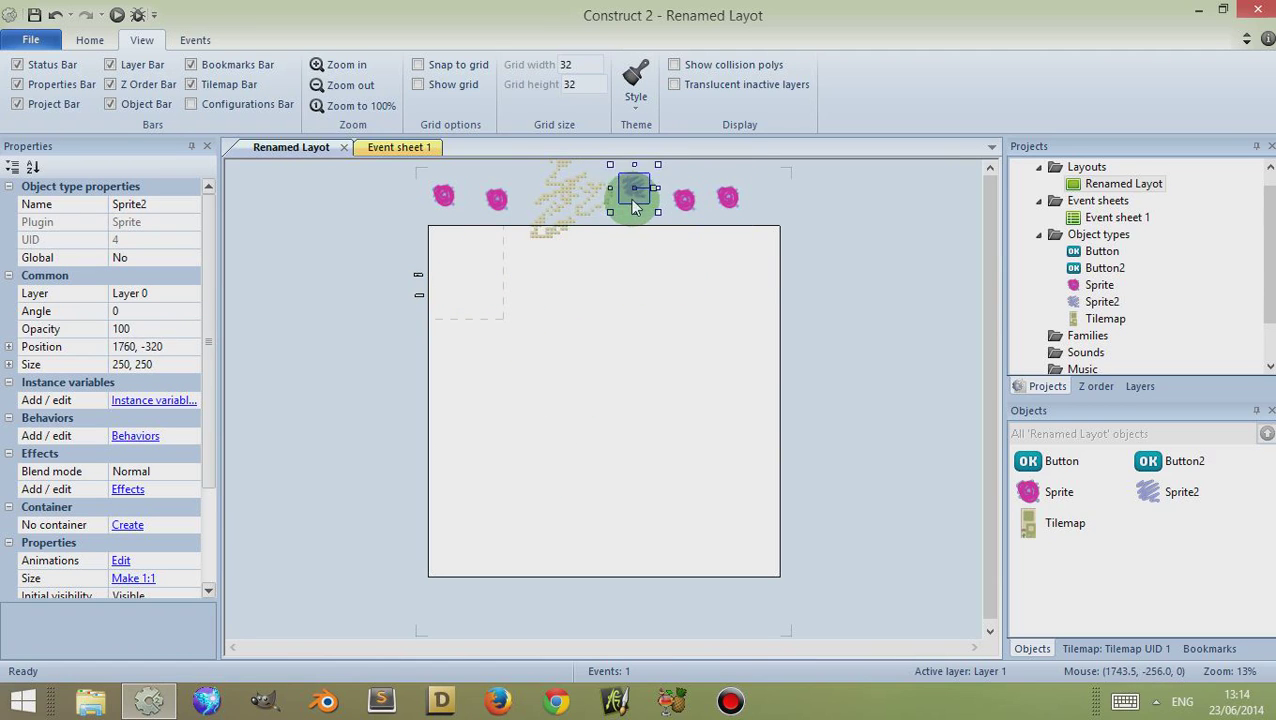
pyautogui.click(556, 184)
pyautogui.moveTo(556, 184); pyautogui.dragTo(559, 183)
pyautogui.click(399, 147)
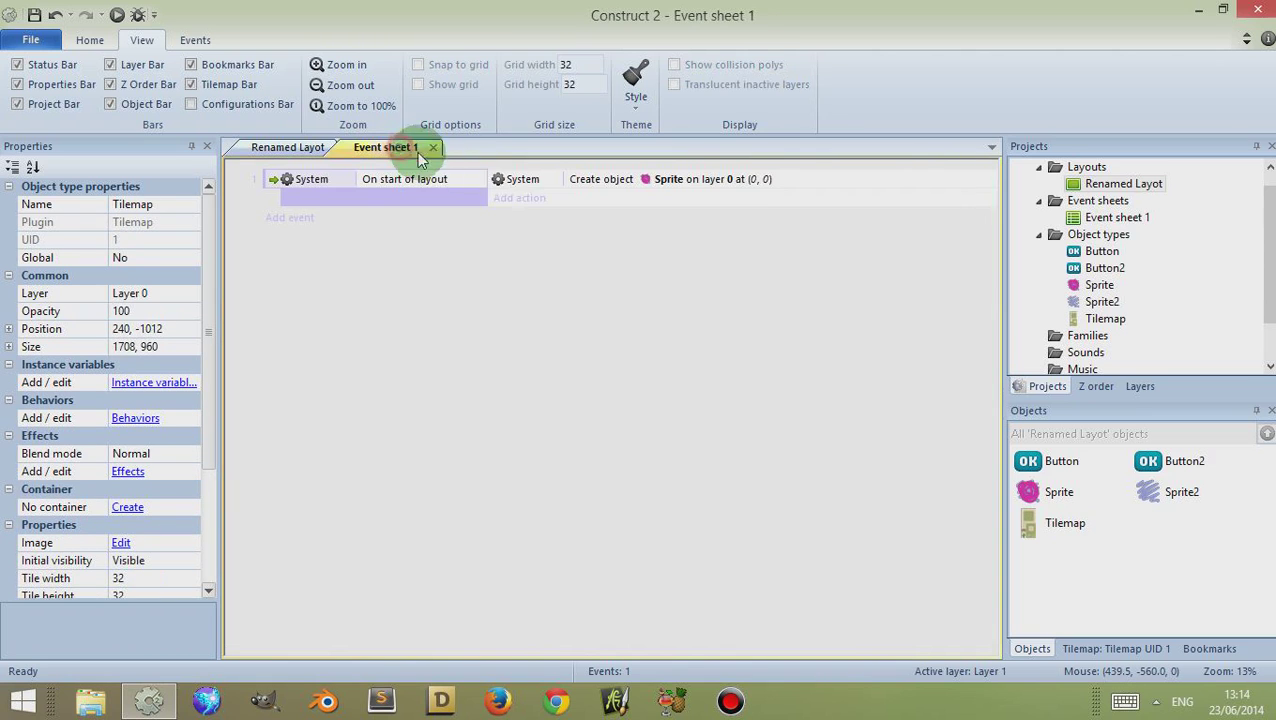
# - Start a new action on the start-of-layout event, browsing the System object's actions
pyautogui.click(515, 200)
pyautogui.doubleClick(421, 208)
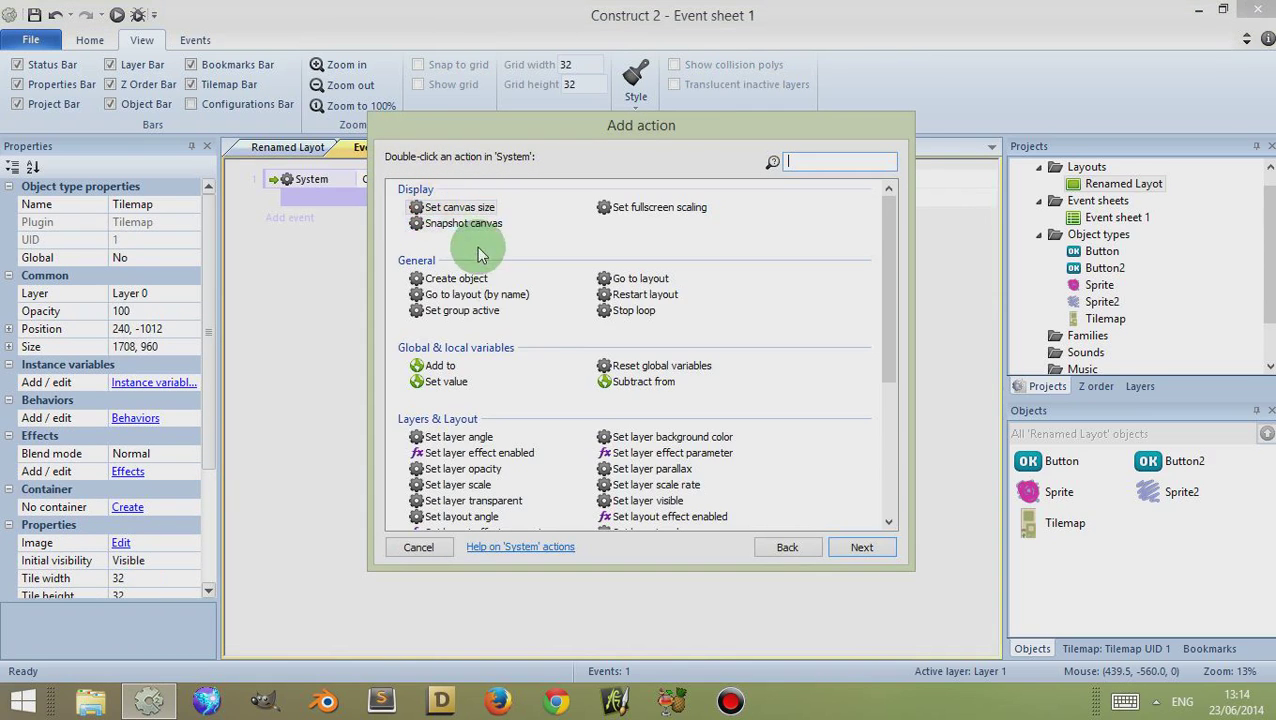
pyautogui.click(699, 259)
pyautogui.click(771, 279)
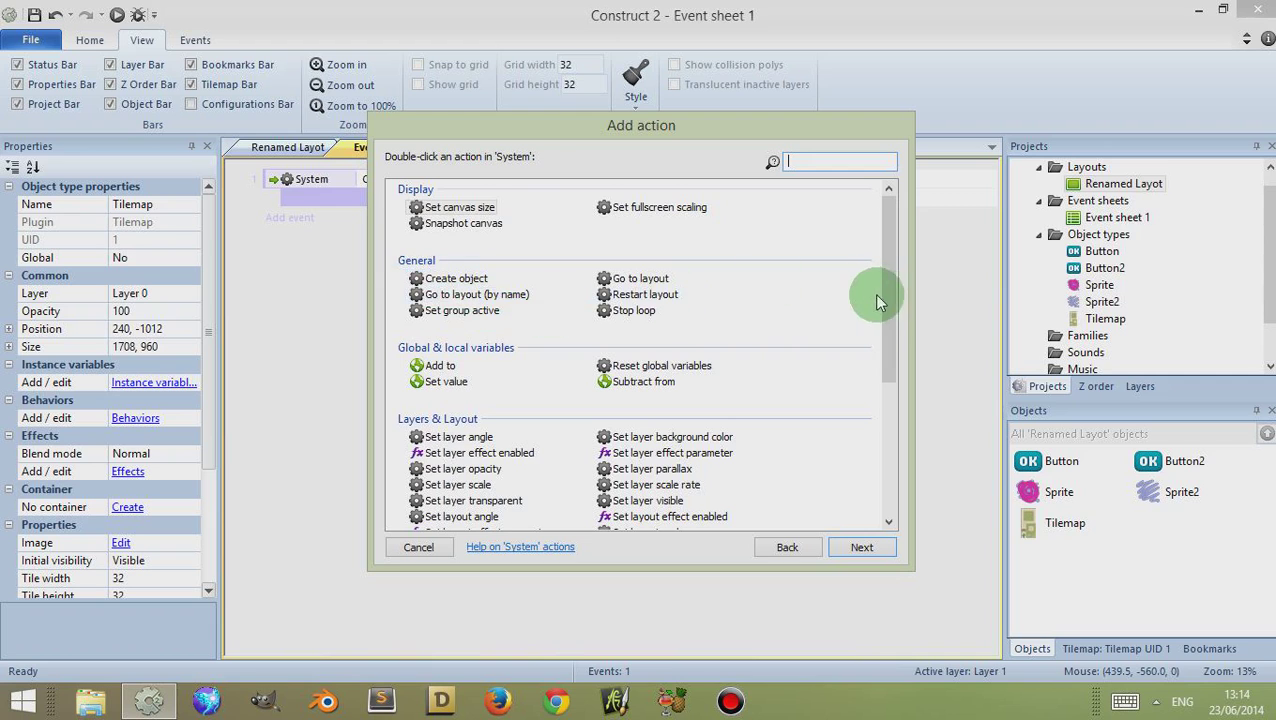
pyautogui.scroll(-5, 878, 301)
pyautogui.click(787, 547)
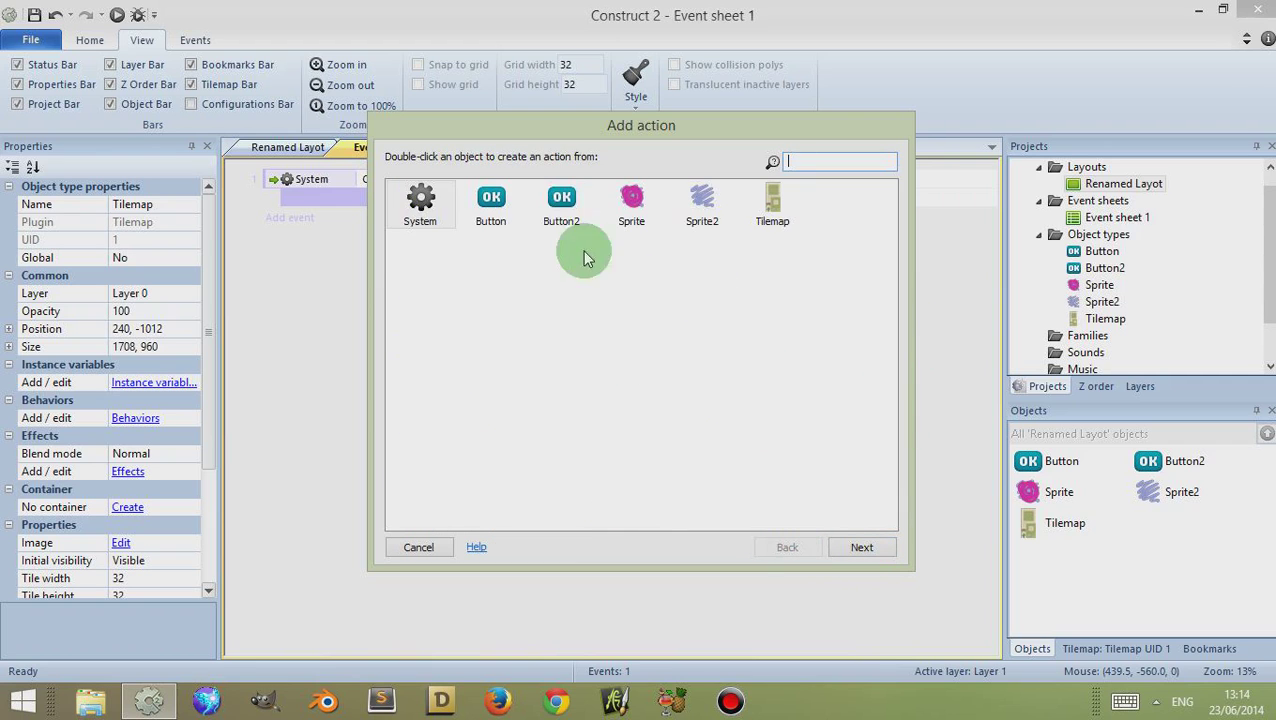
# - Add a Sprite Destroy action, reorder it with Create object, and return to the layout
pyautogui.doubleClick(633, 210)
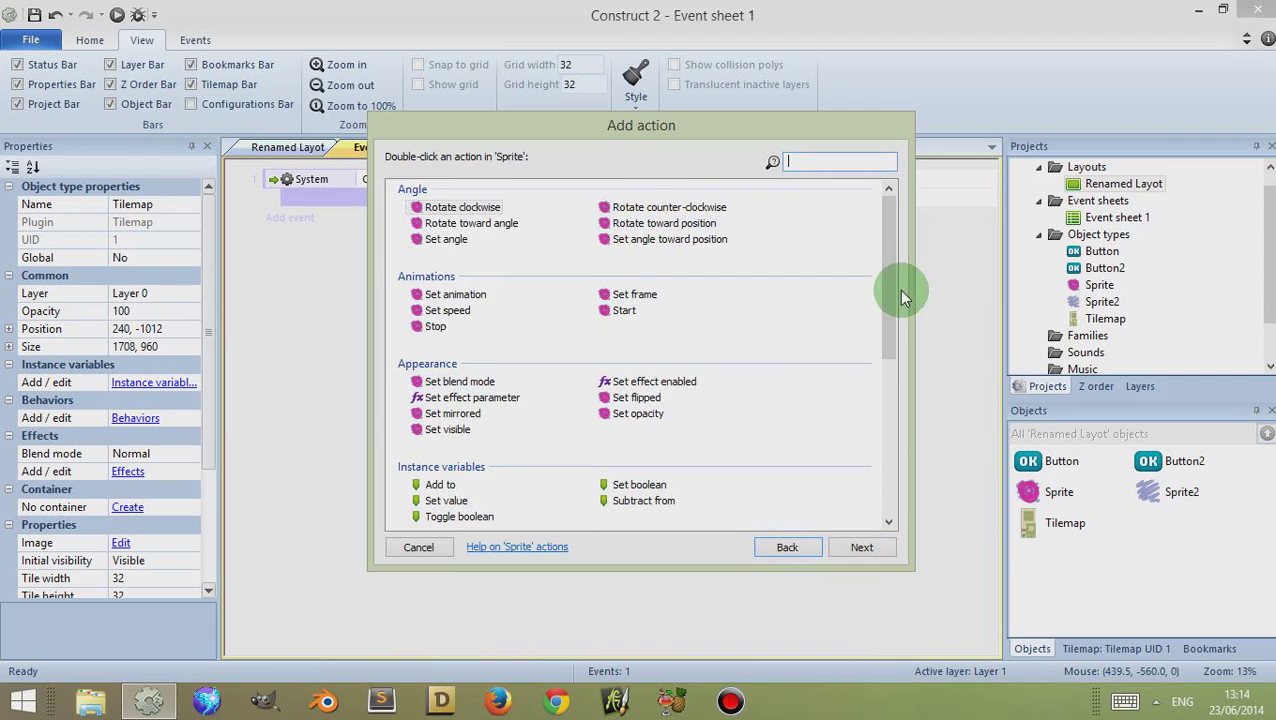
pyautogui.moveTo(898, 289); pyautogui.dragTo(894, 440)
pyautogui.doubleClick(436, 400)
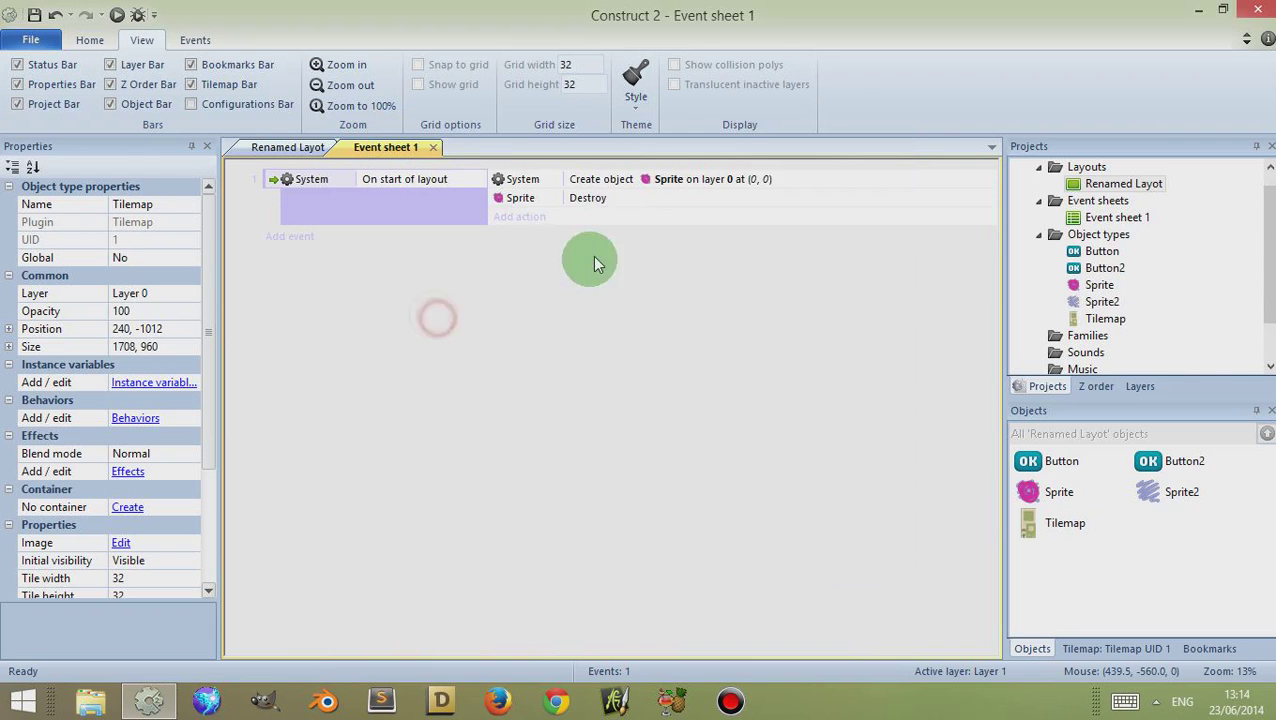
pyautogui.moveTo(588, 179); pyautogui.dragTo(590, 219)
pyautogui.click(287, 147)
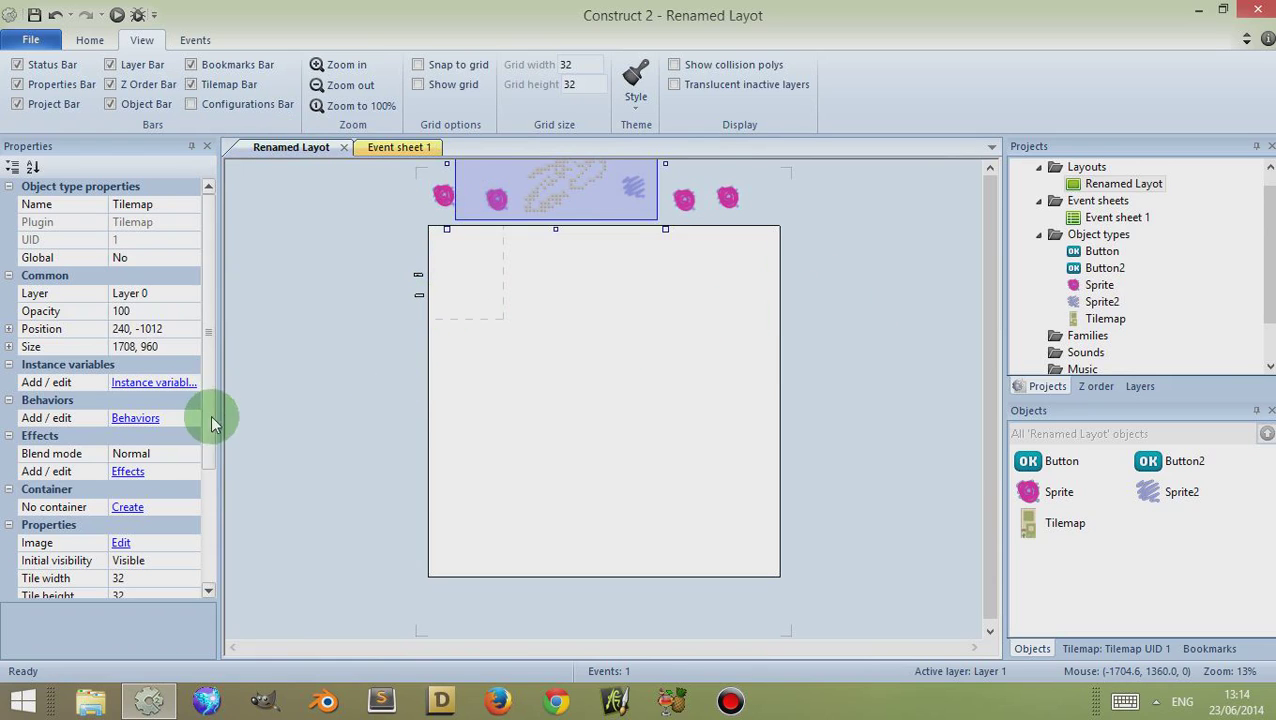
# - Deselect the tilemap and drag a pink Sprite from the top row to 892, 940
pyautogui.scroll(-1, 219, 441)
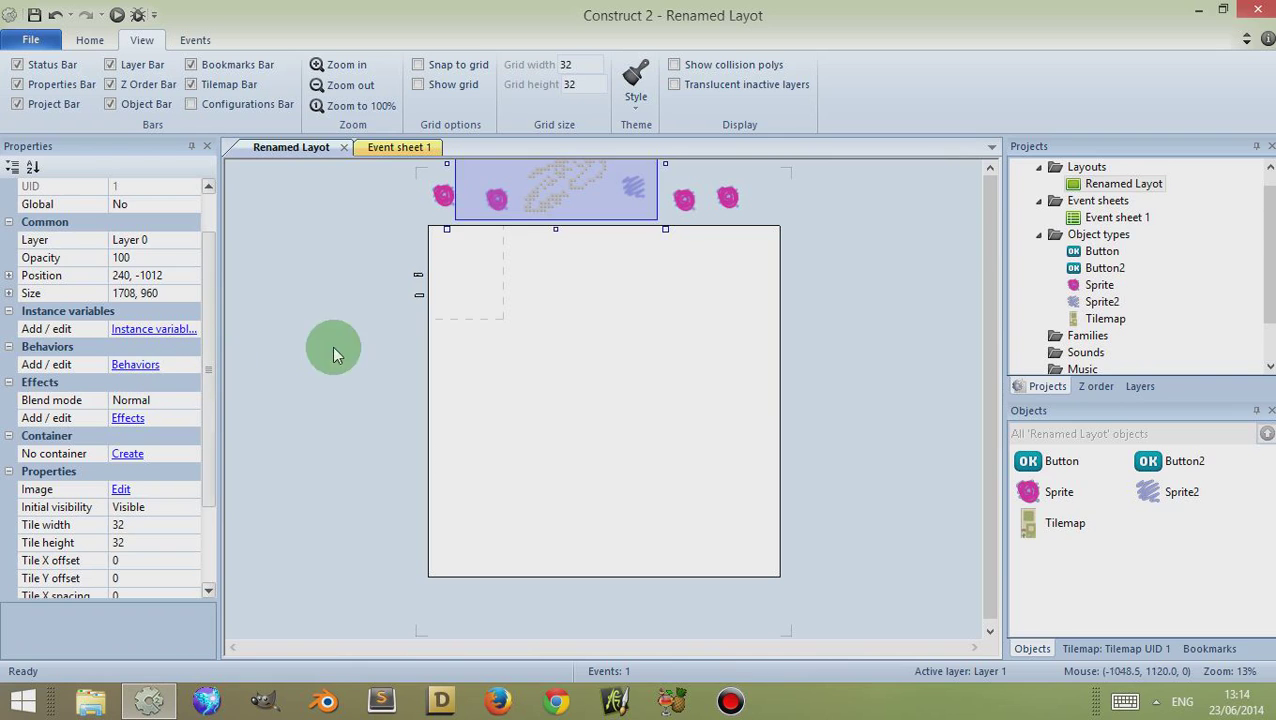
pyautogui.click(470, 300)
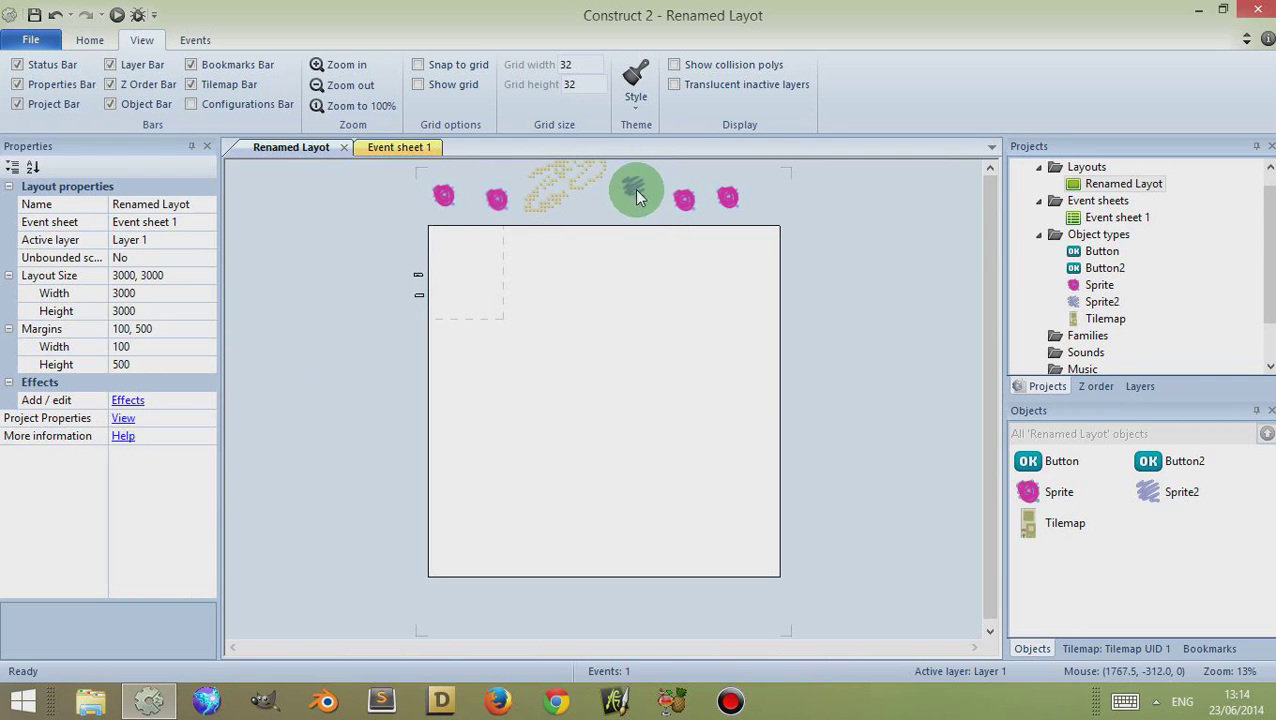
pyautogui.moveTo(460, 195); pyautogui.dragTo(533, 336)
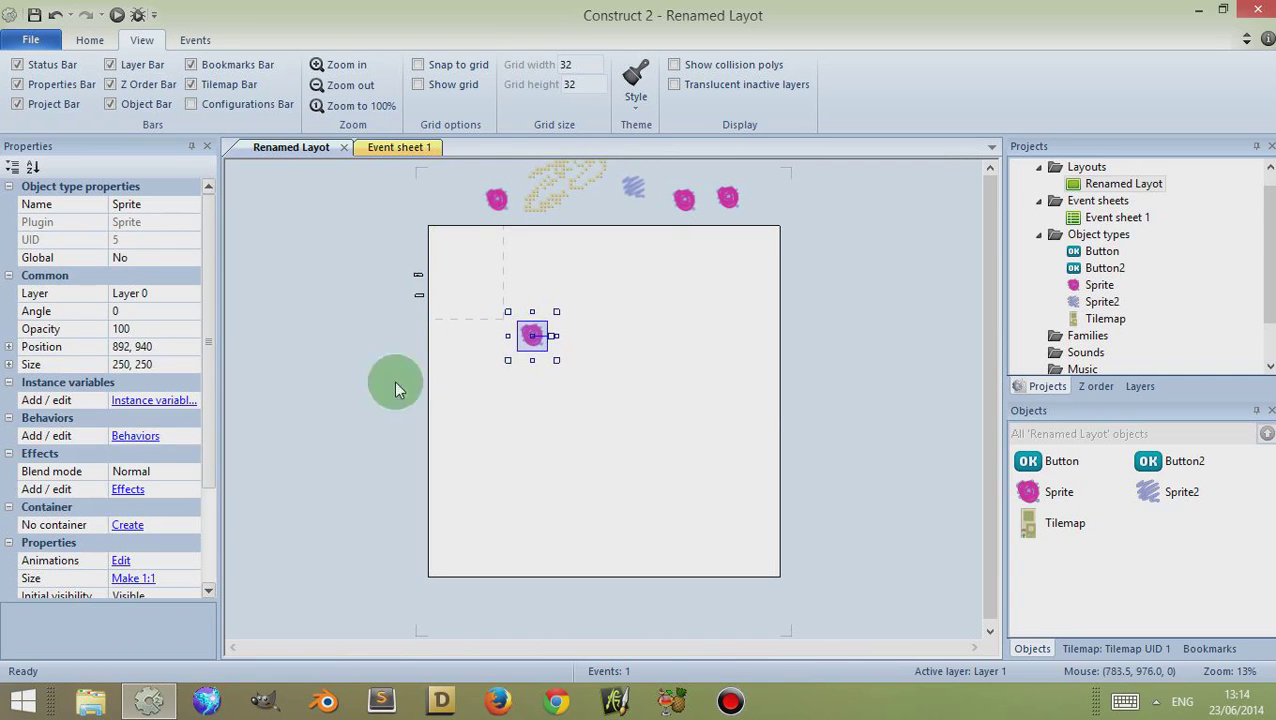
pyautogui.click(137, 437)
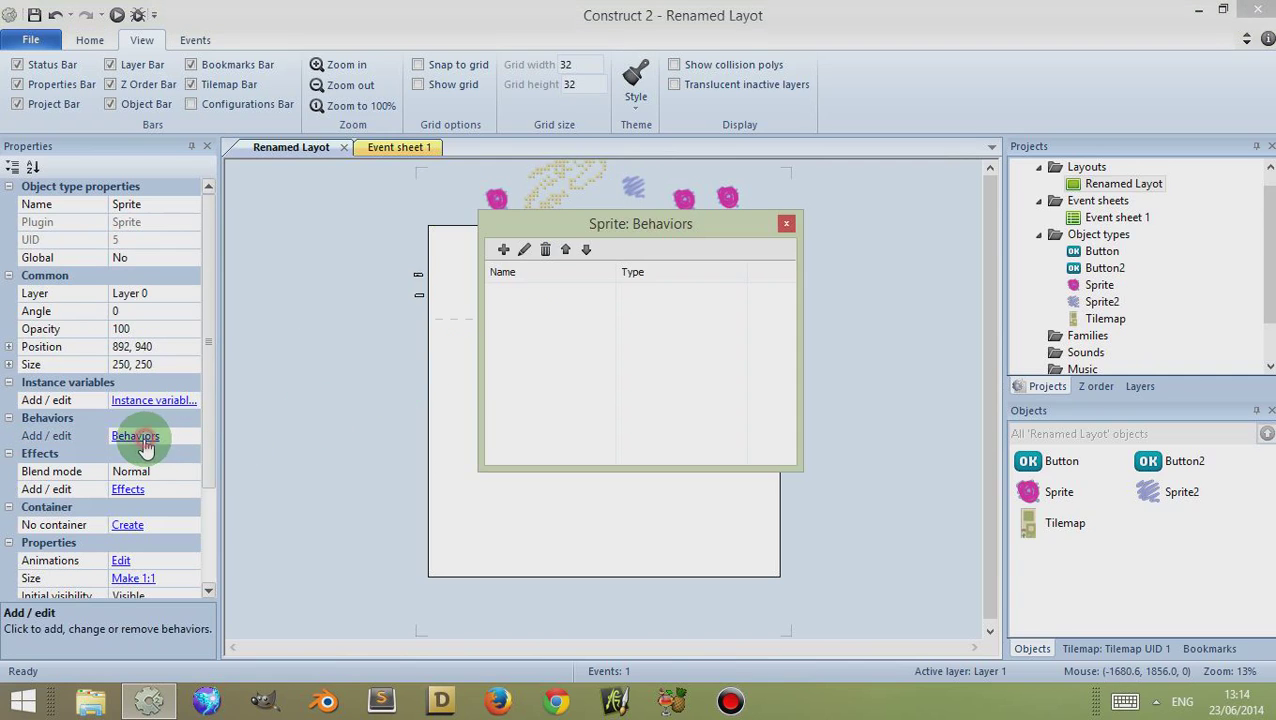
pyautogui.click(504, 252)
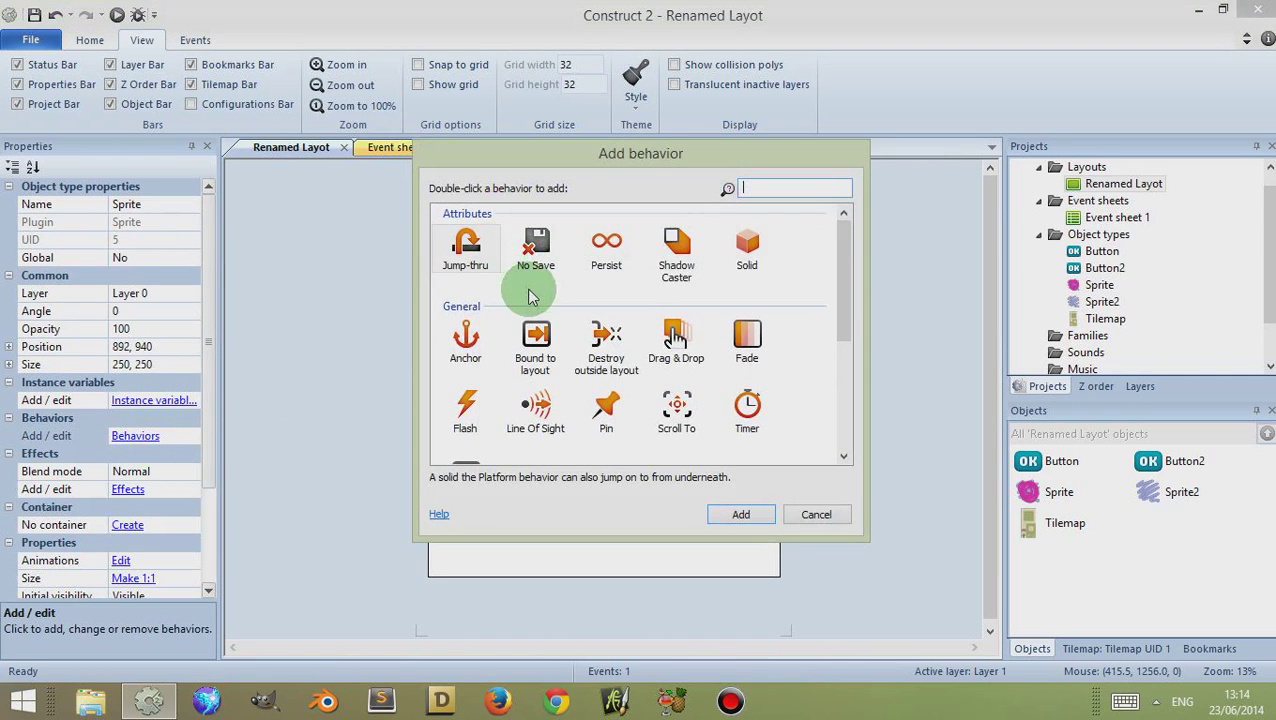
pyautogui.moveTo(847, 287); pyautogui.dragTo(566, 458)
pyautogui.click(488, 415)
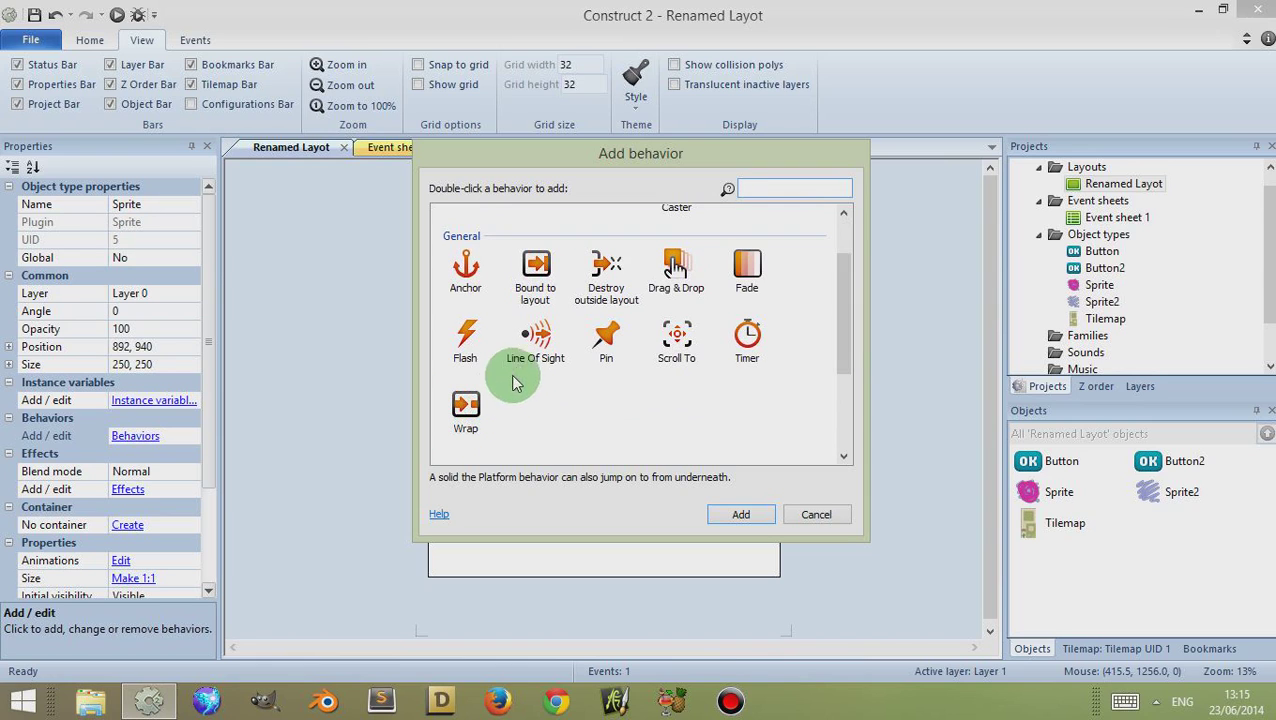
pyautogui.click(538, 302)
pyautogui.click(605, 303)
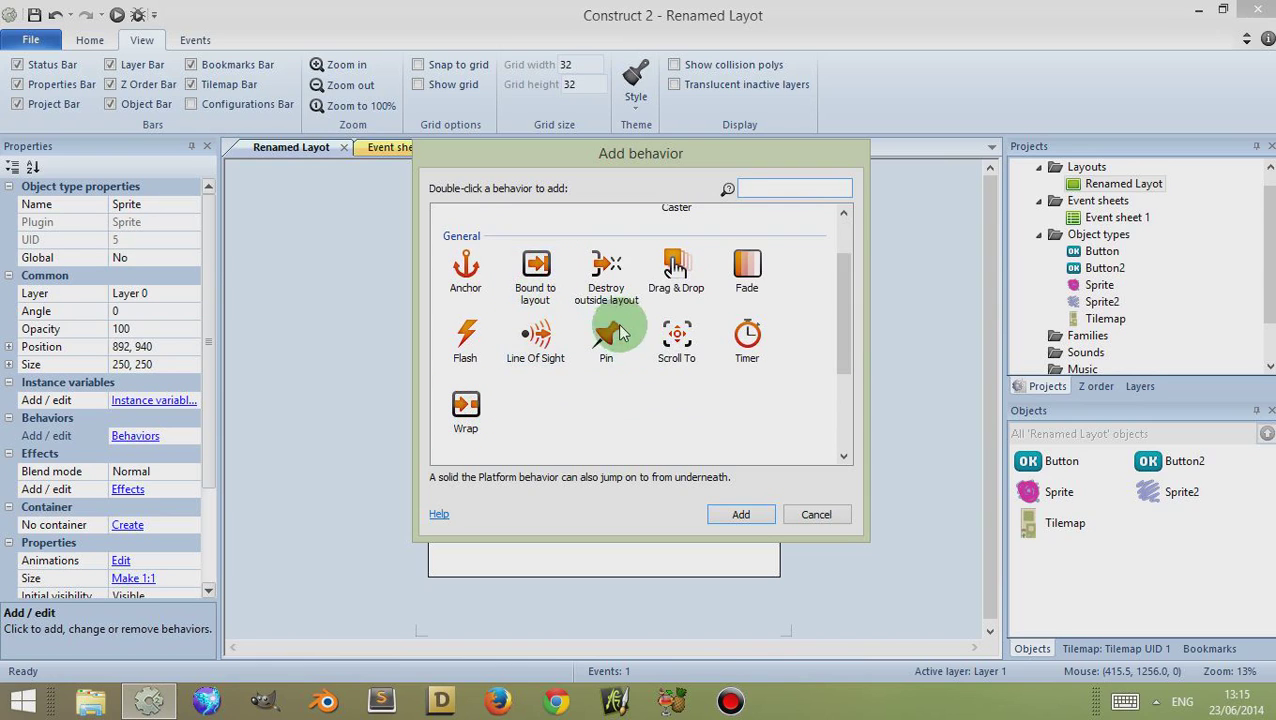
pyautogui.click(826, 514)
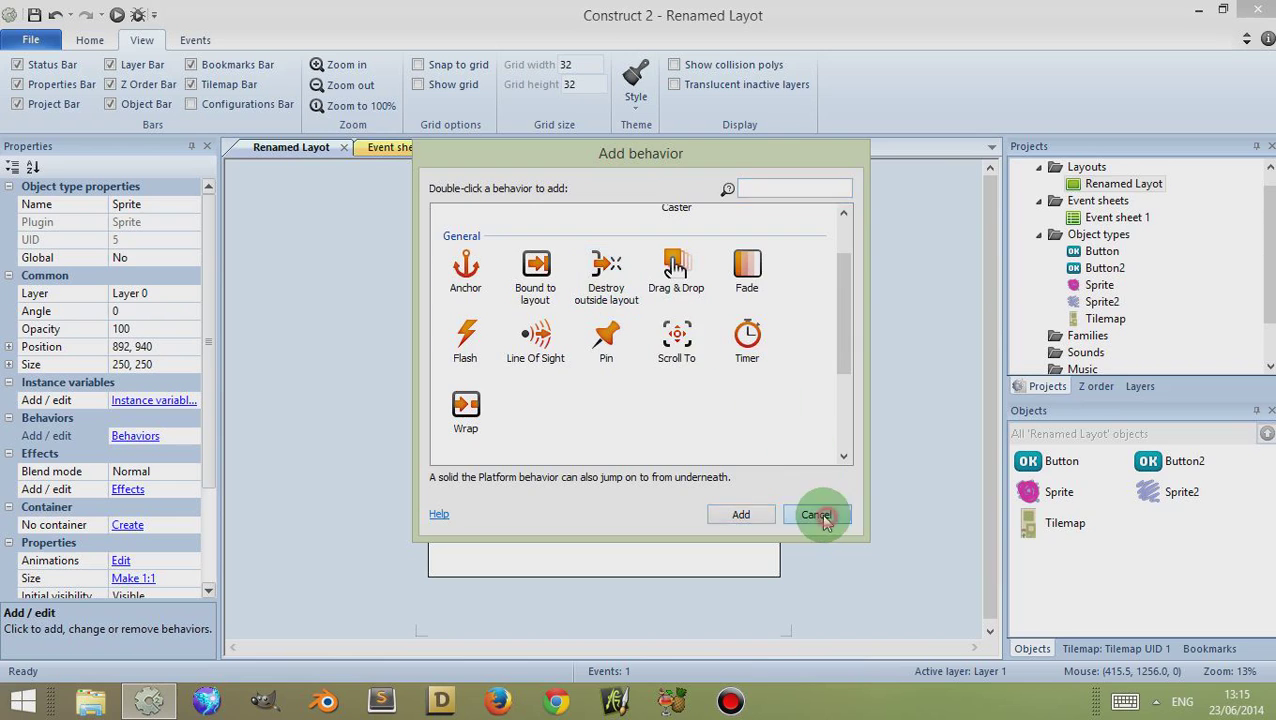
pyautogui.click(670, 378)
pyautogui.click(788, 224)
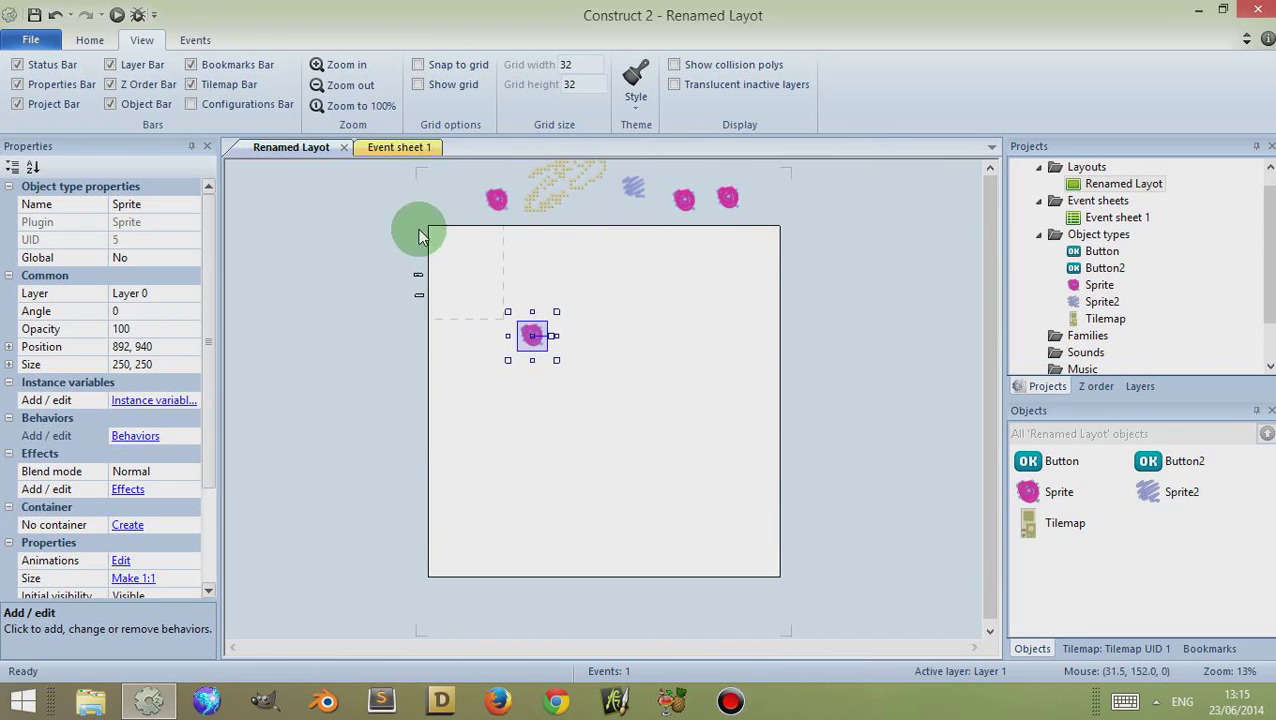
# - Move the Sprite to the top-left corner, reset margin width to 500, and shift the rightmost sprite to 3491, -300
pyautogui.moveTo(531, 342); pyautogui.dragTo(441, 212)
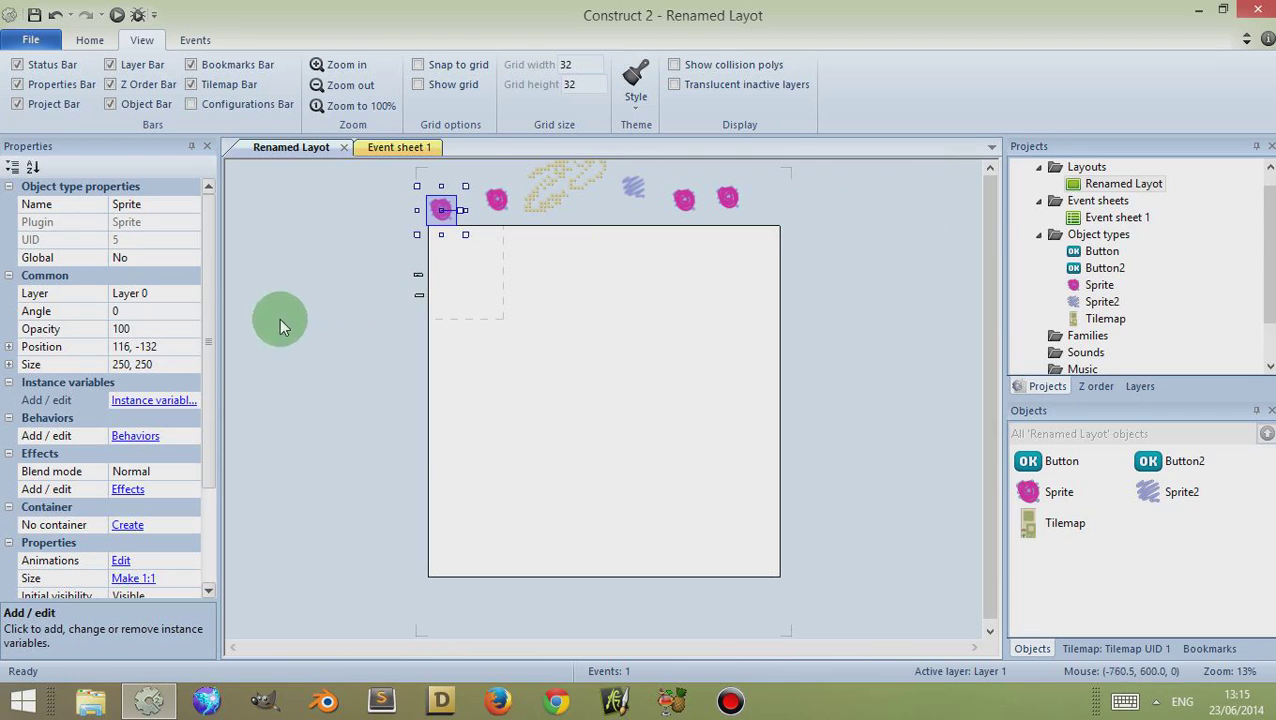
pyautogui.click(1075, 183)
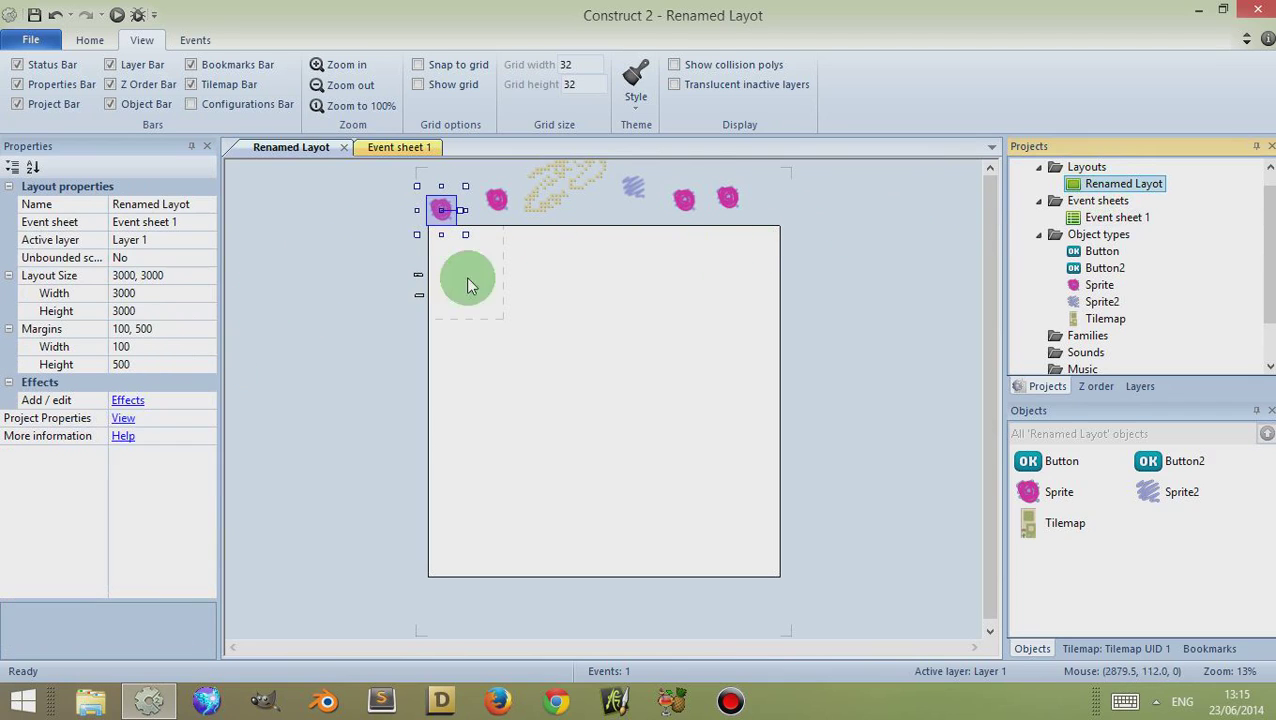
pyautogui.click(146, 347)
pyautogui.write('50')
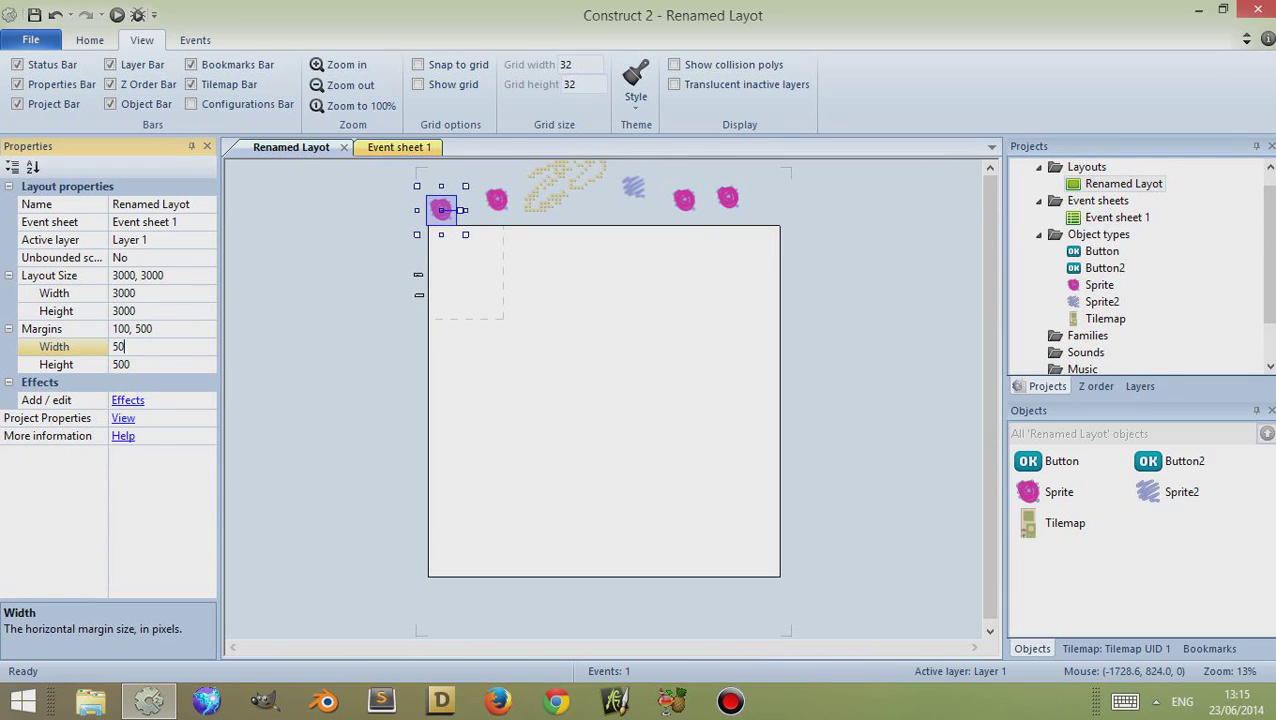
pyautogui.write('0')
pyautogui.click(420, 446)
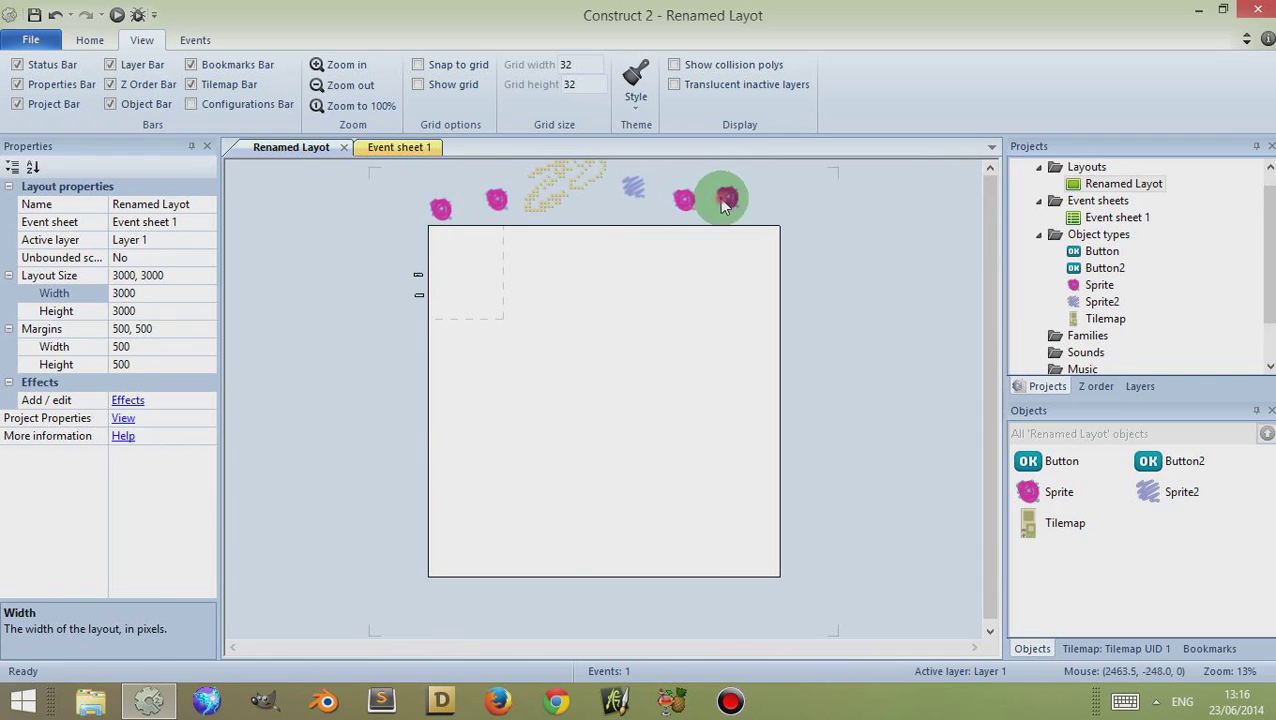
pyautogui.moveTo(721, 199); pyautogui.dragTo(816, 193)
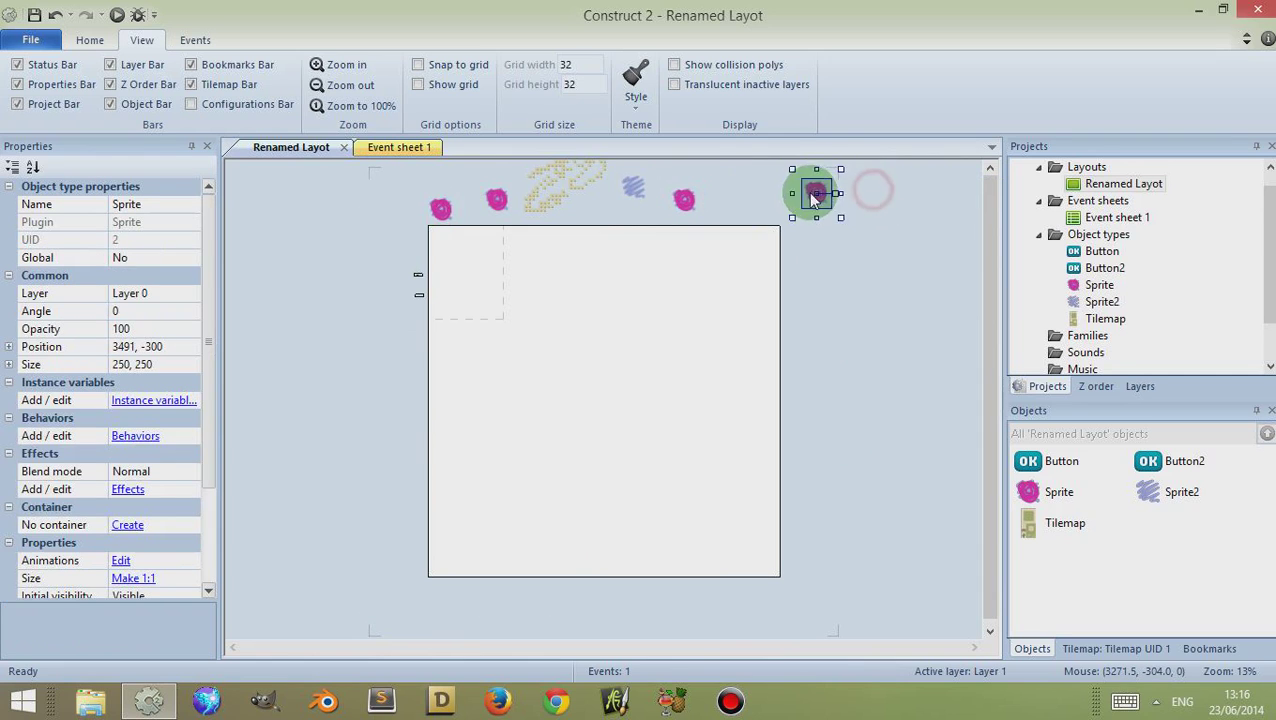
pyautogui.moveTo(990, 290); pyautogui.dragTo(910, 243)
pyautogui.click(677, 351)
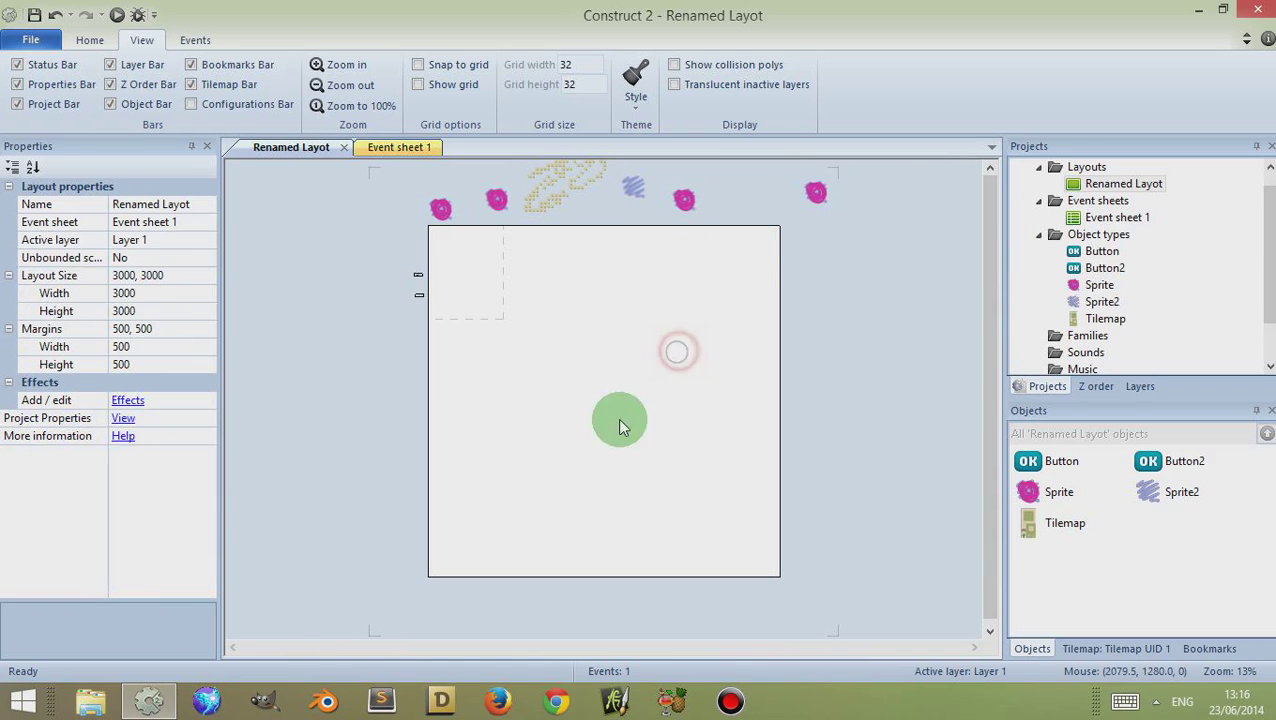
pyautogui.rightClick(467, 390)
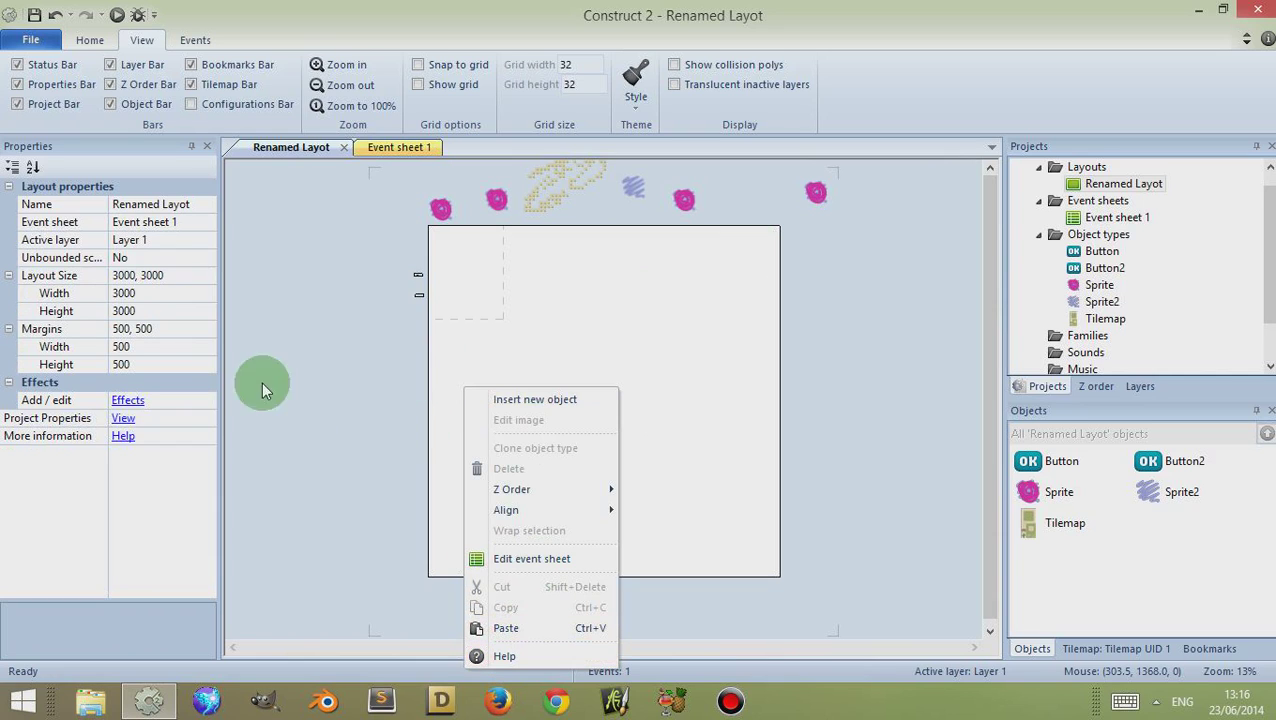
pyautogui.click(157, 466)
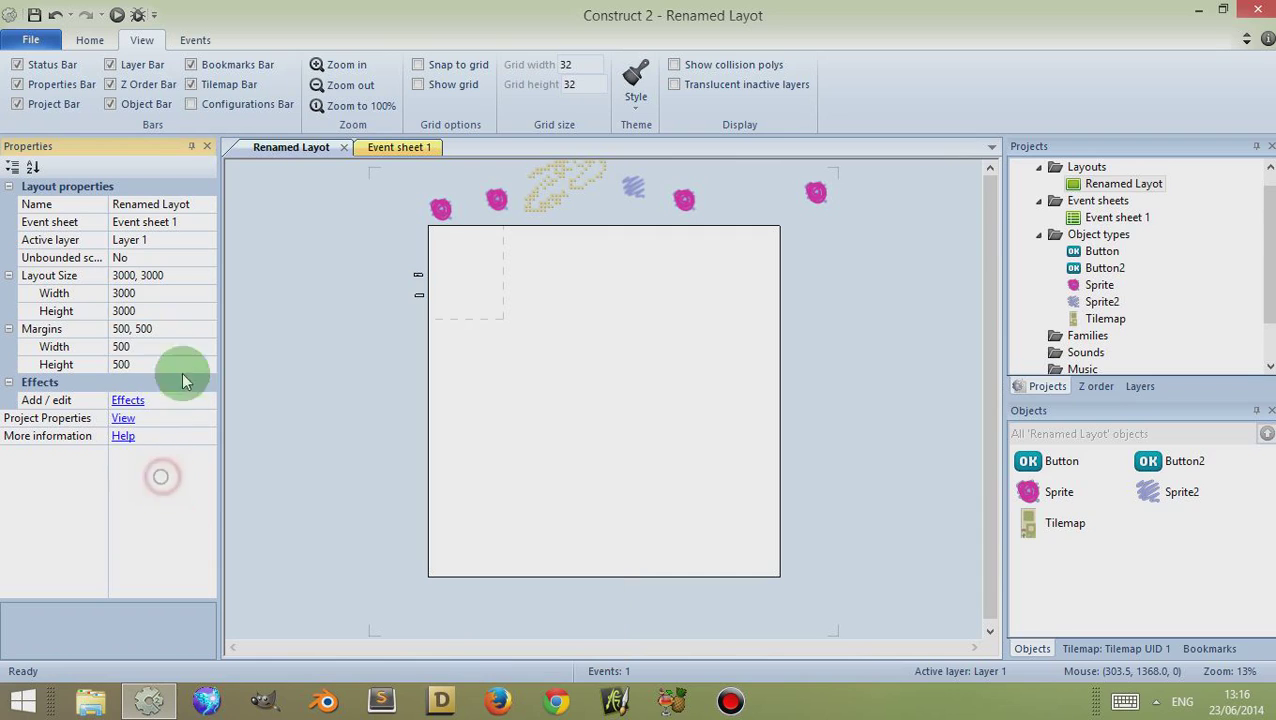
pyautogui.click(122, 419)
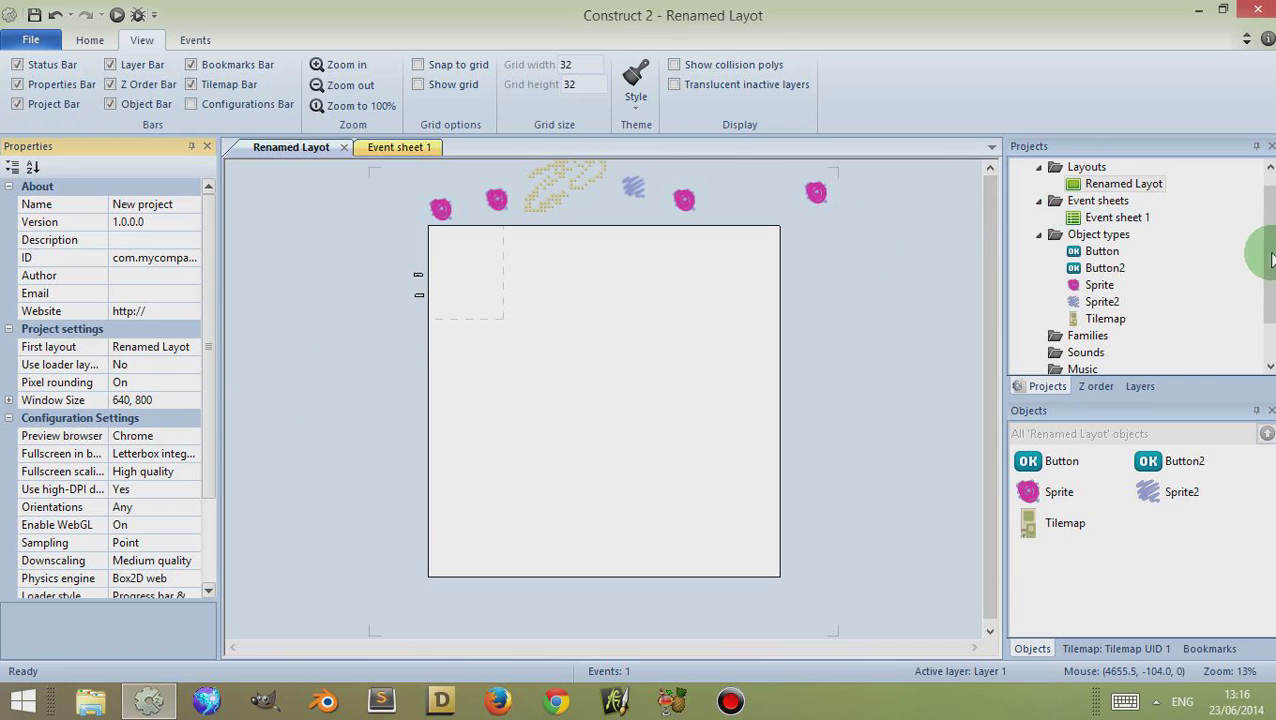
pyautogui.moveTo(1272, 240); pyautogui.dragTo(1205, 194)
pyautogui.click(1088, 167)
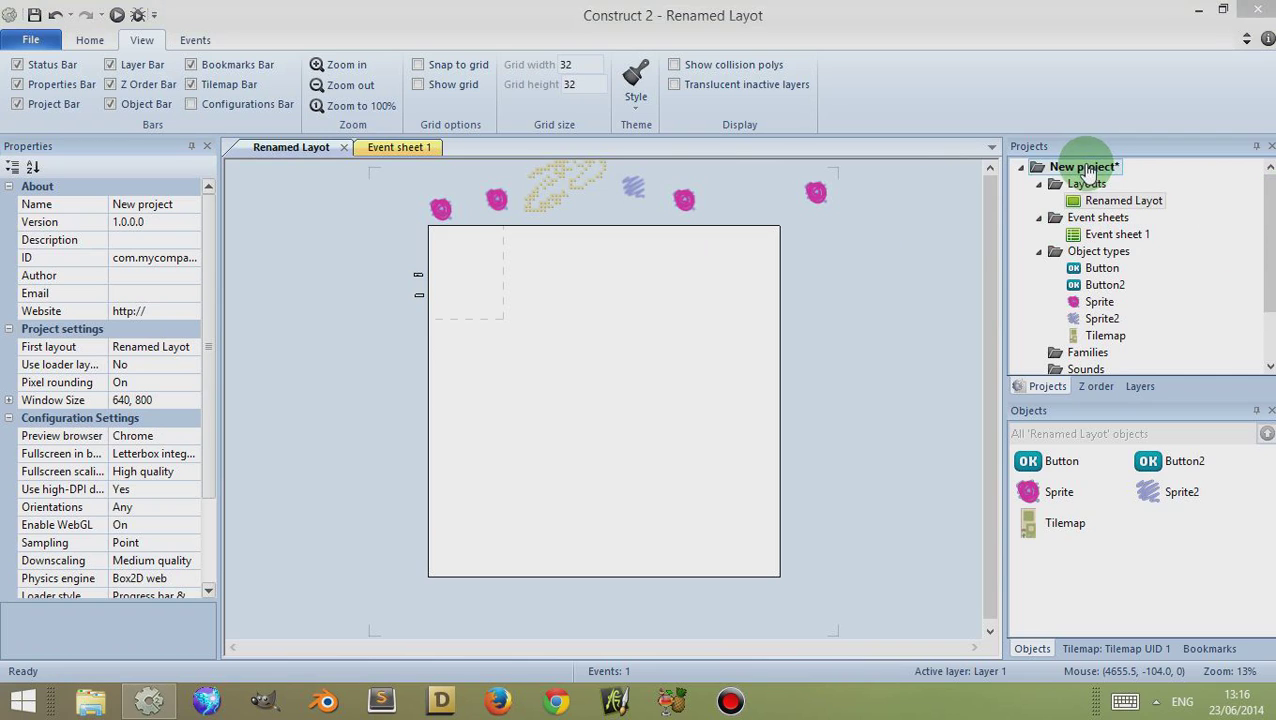
pyautogui.click(1087, 168)
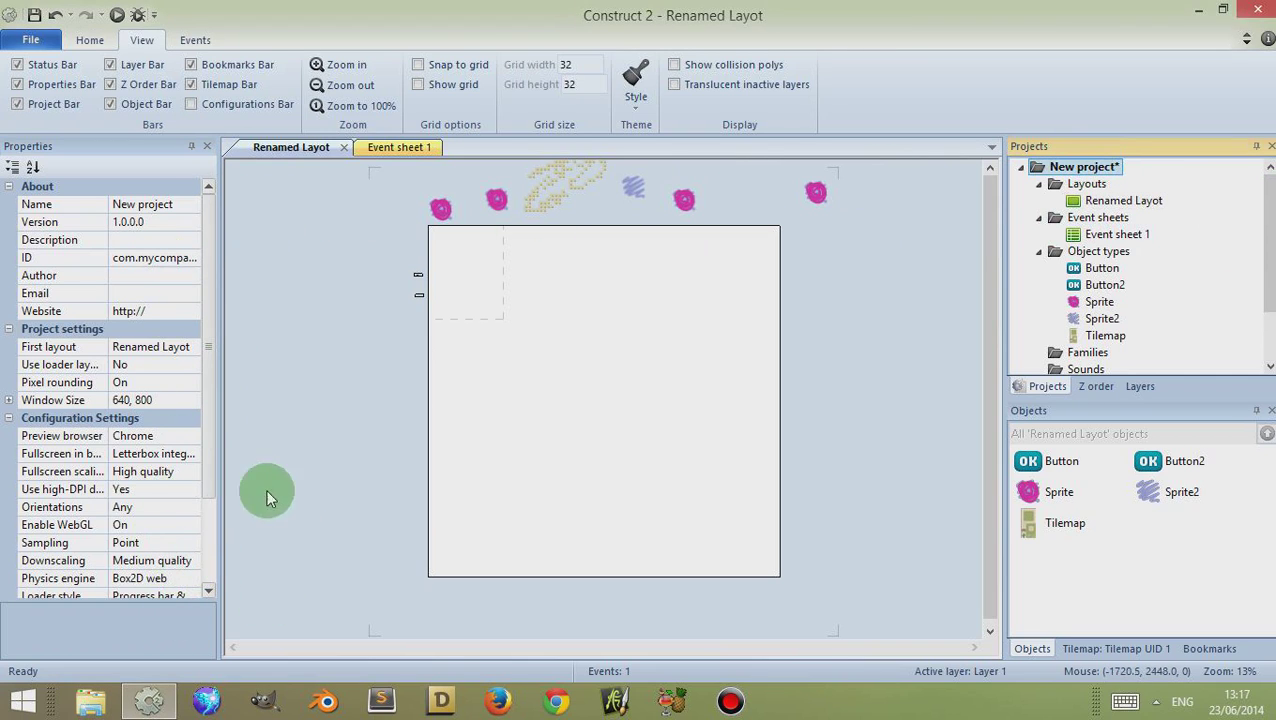
pyautogui.click(1104, 202)
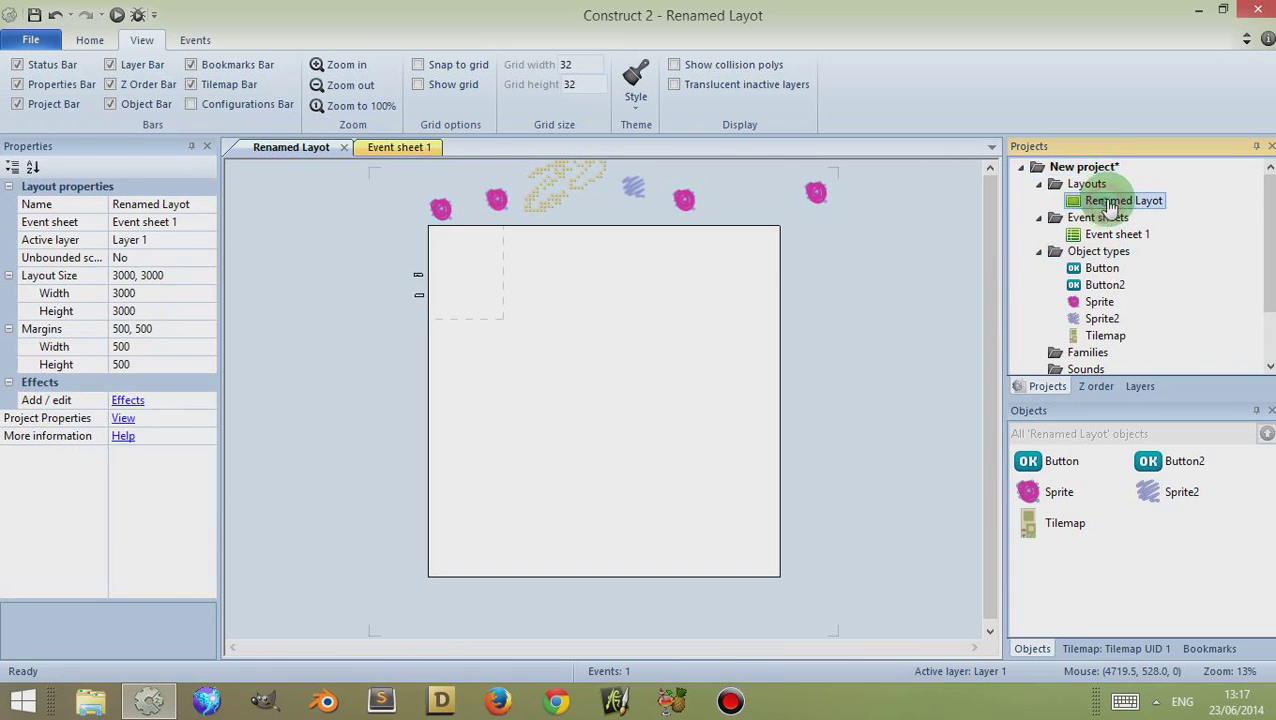
# - Add a Pixellate effect (size 16) to Renamed Layot by searching the effects for 'pix'
pyautogui.click(127, 402)
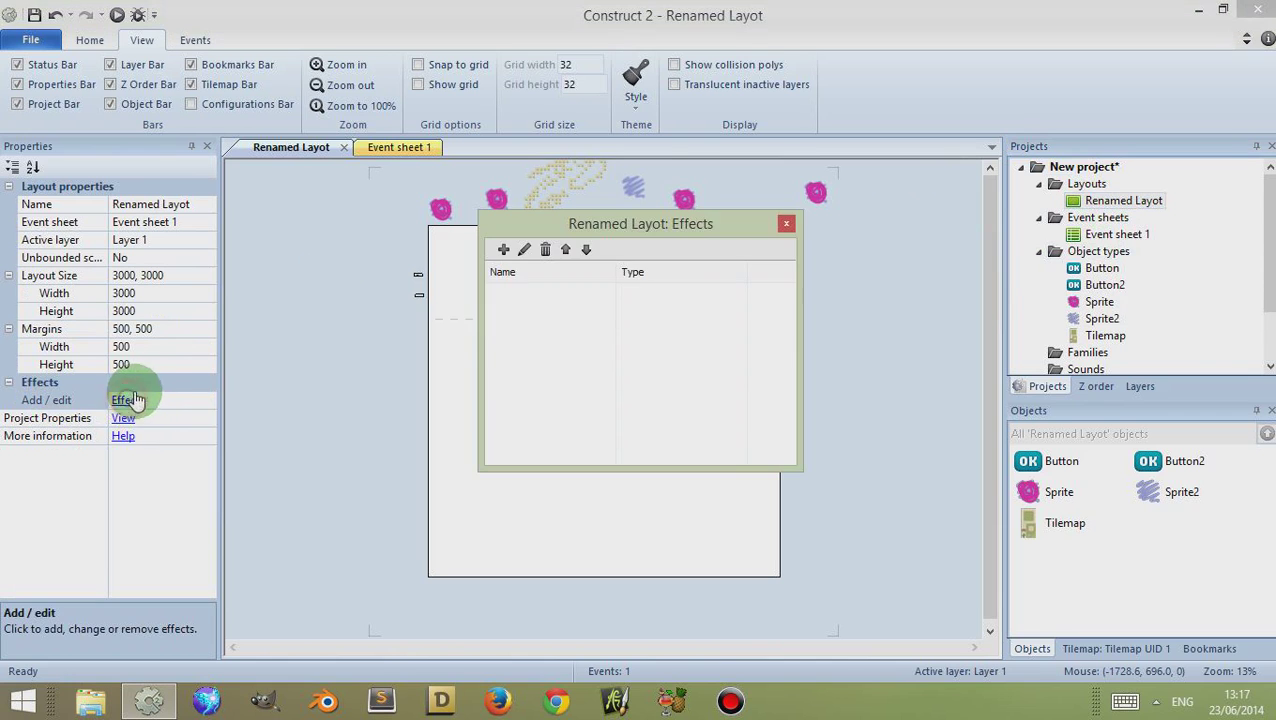
pyautogui.click(504, 252)
pyautogui.moveTo(592, 239); pyautogui.dragTo(927, 144)
pyautogui.moveTo(1128, 228); pyautogui.dragTo(1131, 399)
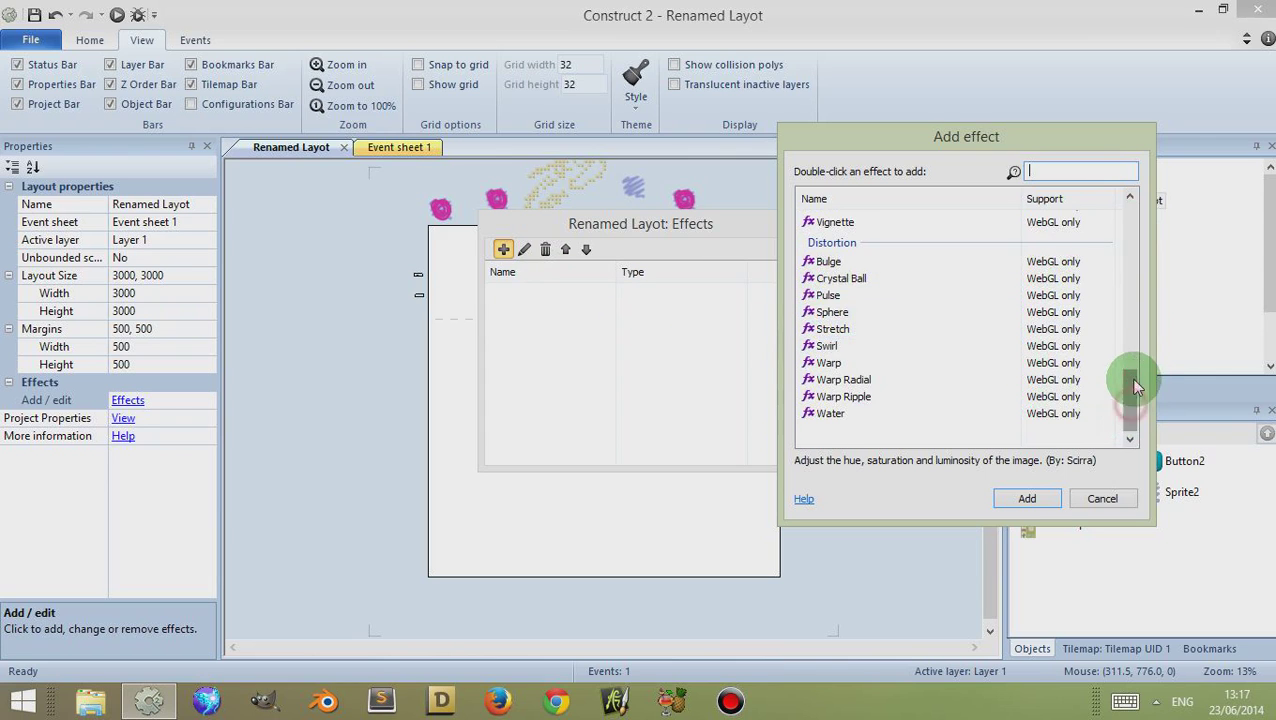
pyautogui.moveTo(1131, 379); pyautogui.dragTo(1131, 356)
pyautogui.click(1074, 171)
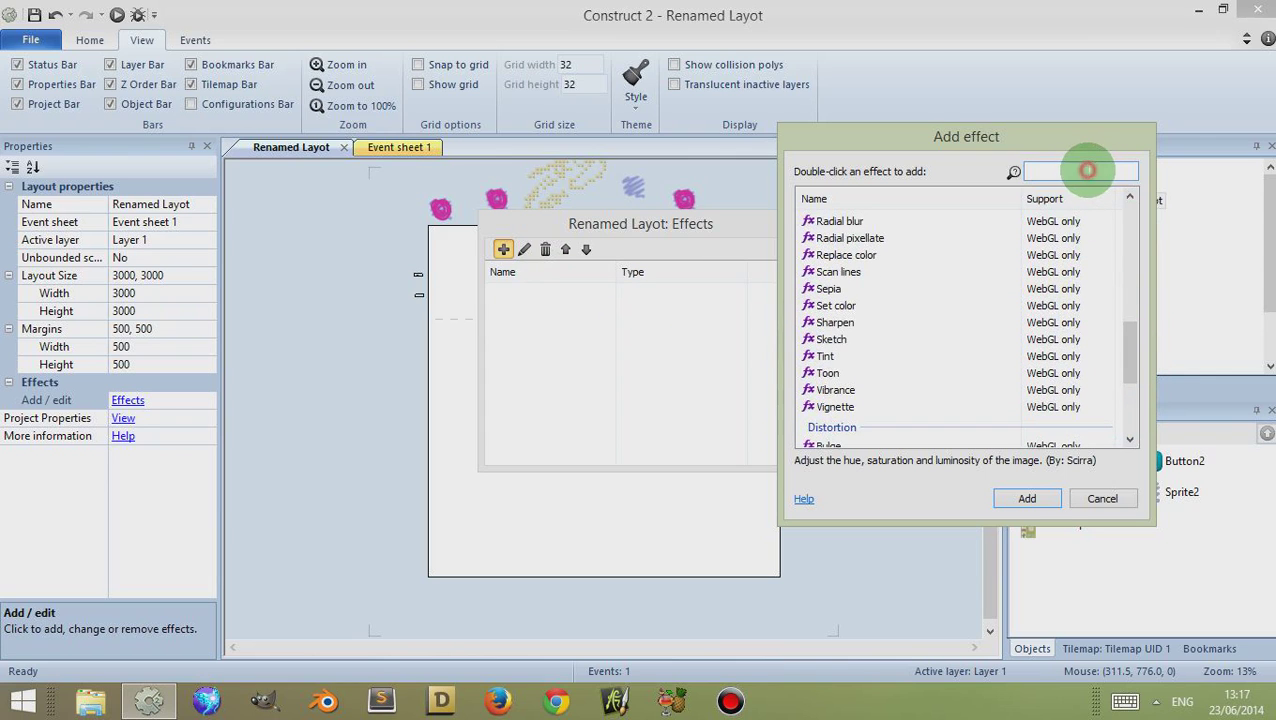
pyautogui.write('pix')
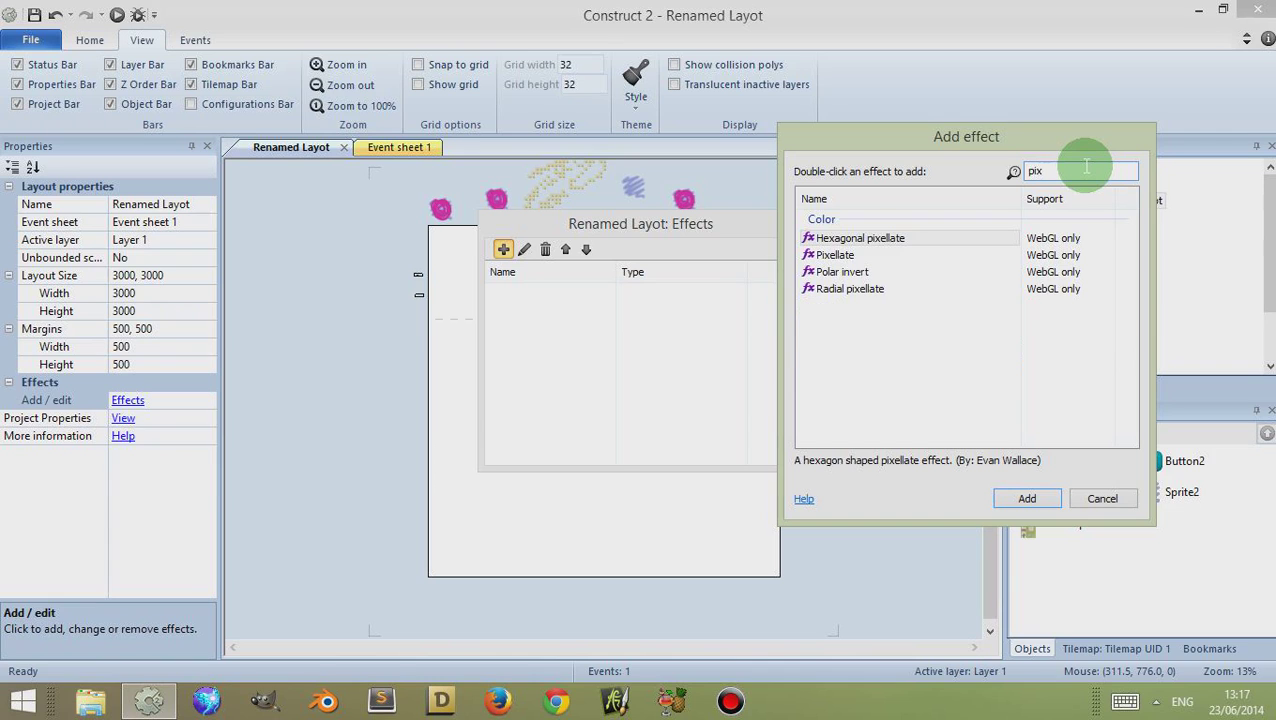
pyautogui.click(843, 256)
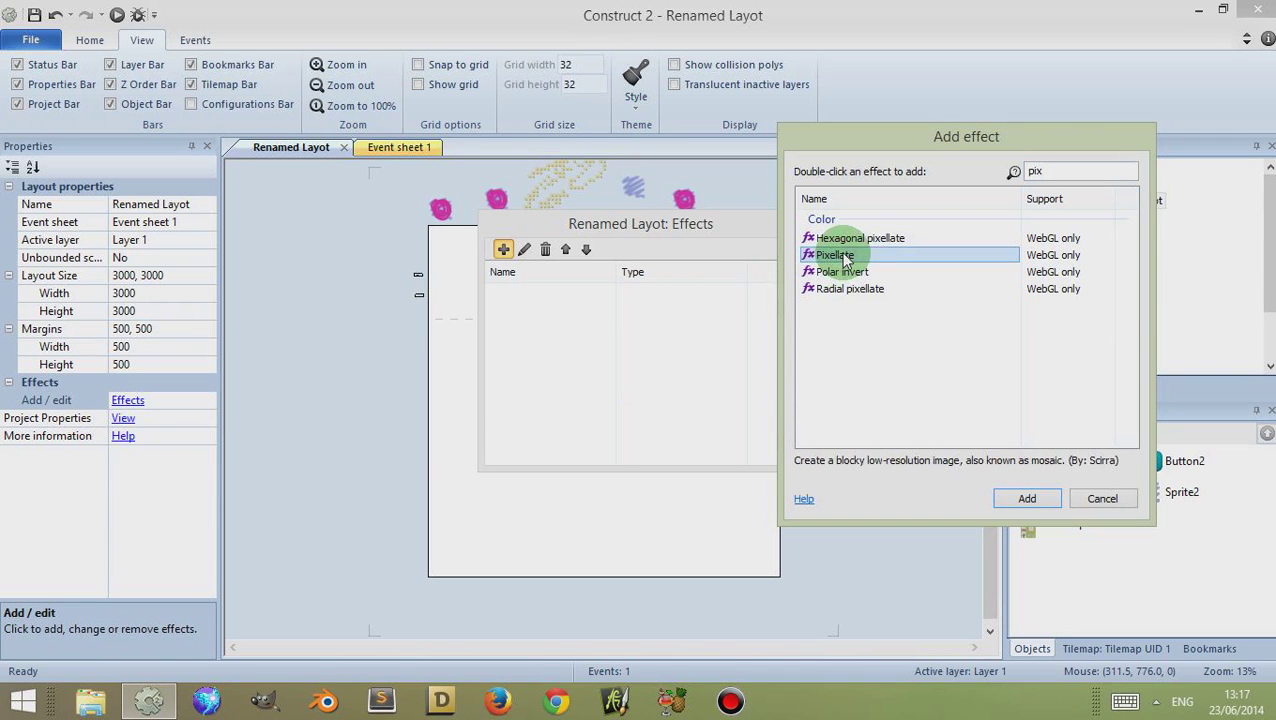
pyautogui.doubleClick(845, 256)
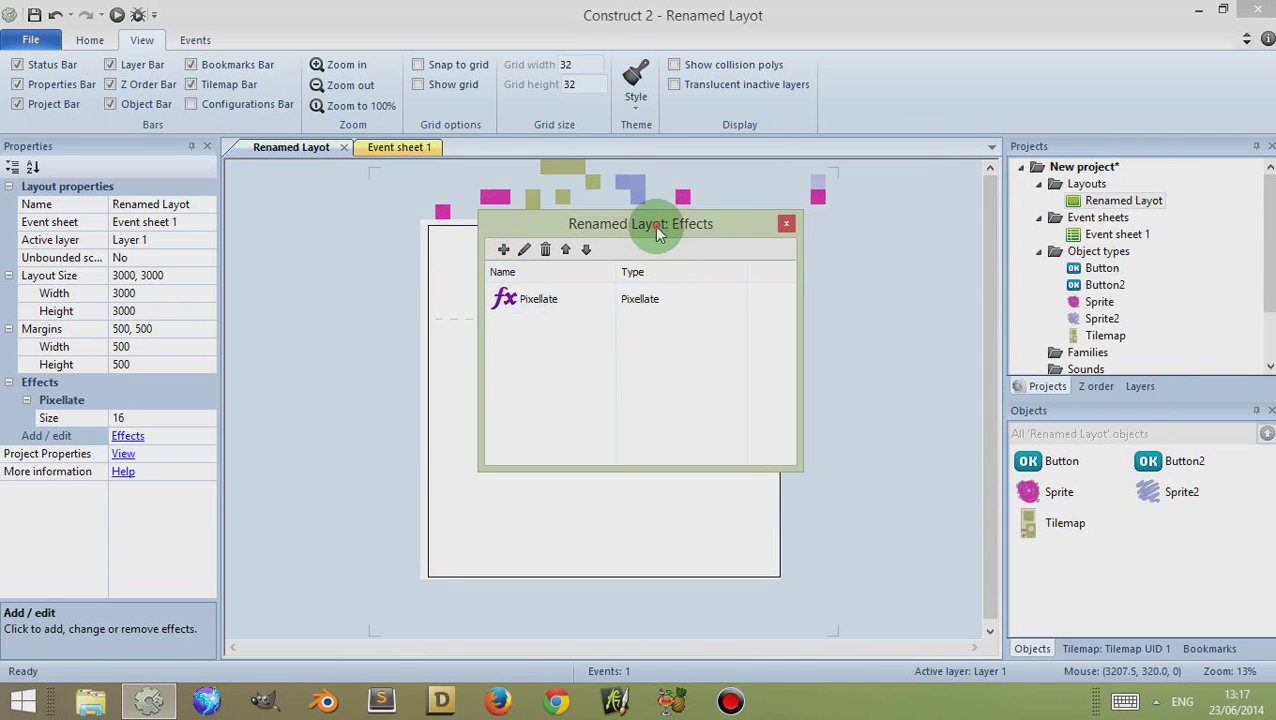
pyautogui.moveTo(654, 225); pyautogui.dragTo(841, 220)
pyautogui.click(724, 300)
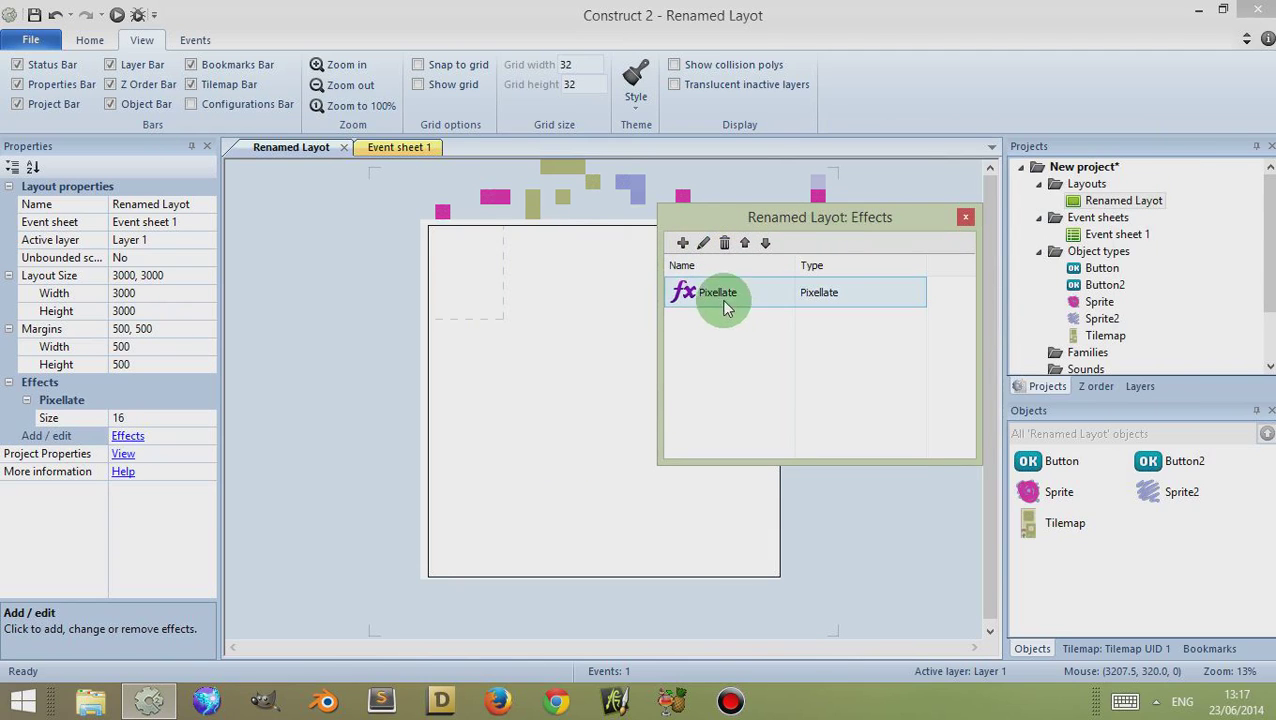
pyautogui.click(966, 218)
# - Move the tilemap and the stray pink, blue and small sprites back inside the layout
pyautogui.click(558, 170)
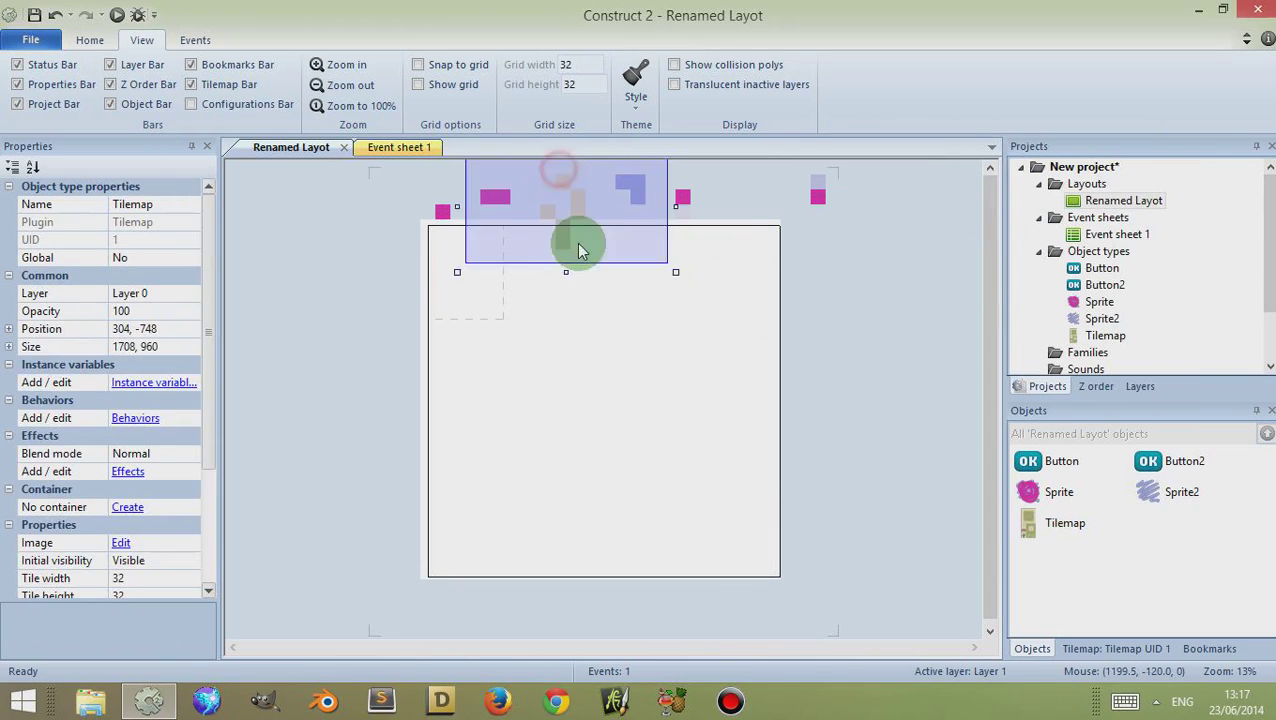
pyautogui.moveTo(580, 250); pyautogui.dragTo(578, 360)
pyautogui.moveTo(208, 410); pyautogui.dragTo(228, 530)
pyautogui.click(675, 364)
pyautogui.moveTo(592, 370); pyautogui.dragTo(662, 420)
pyautogui.moveTo(494, 198); pyautogui.dragTo(539, 357)
pyautogui.moveTo(441, 206); pyautogui.dragTo(490, 362)
pyautogui.moveTo(624, 188); pyautogui.dragTo(595, 303)
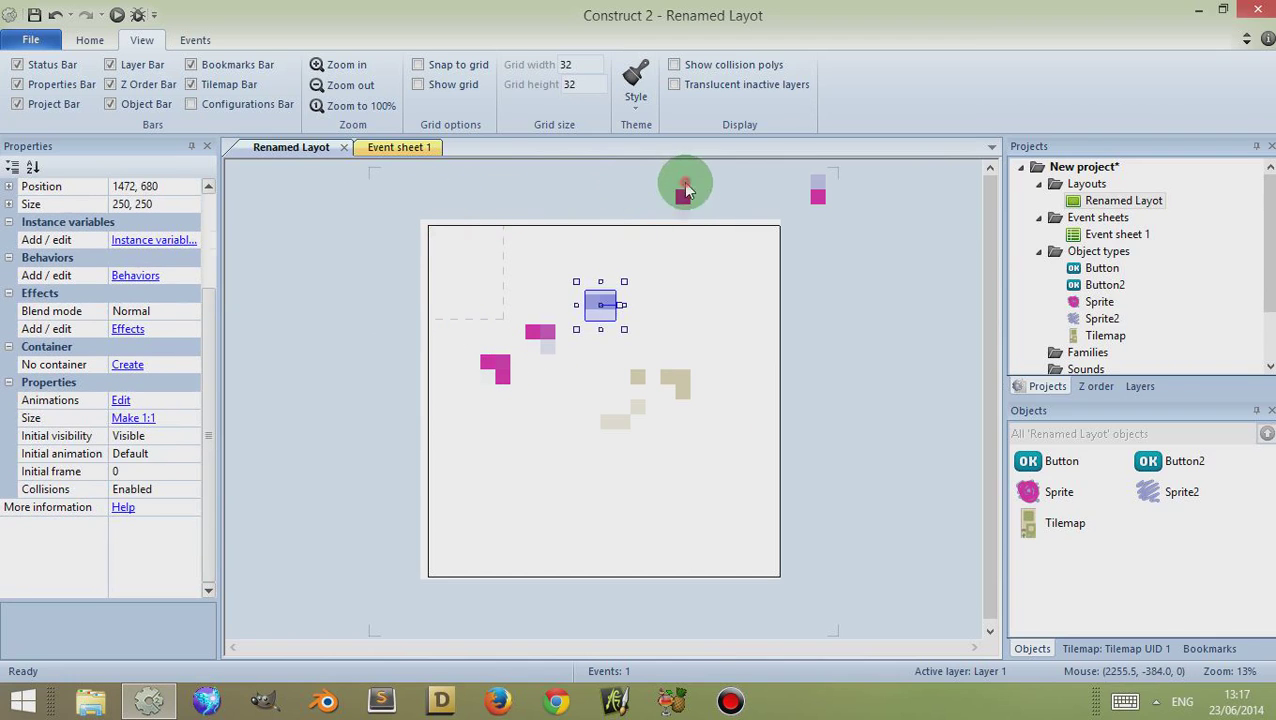
pyautogui.moveTo(685, 190); pyautogui.dragTo(690, 297)
pyautogui.moveTo(818, 192); pyautogui.dragTo(740, 360)
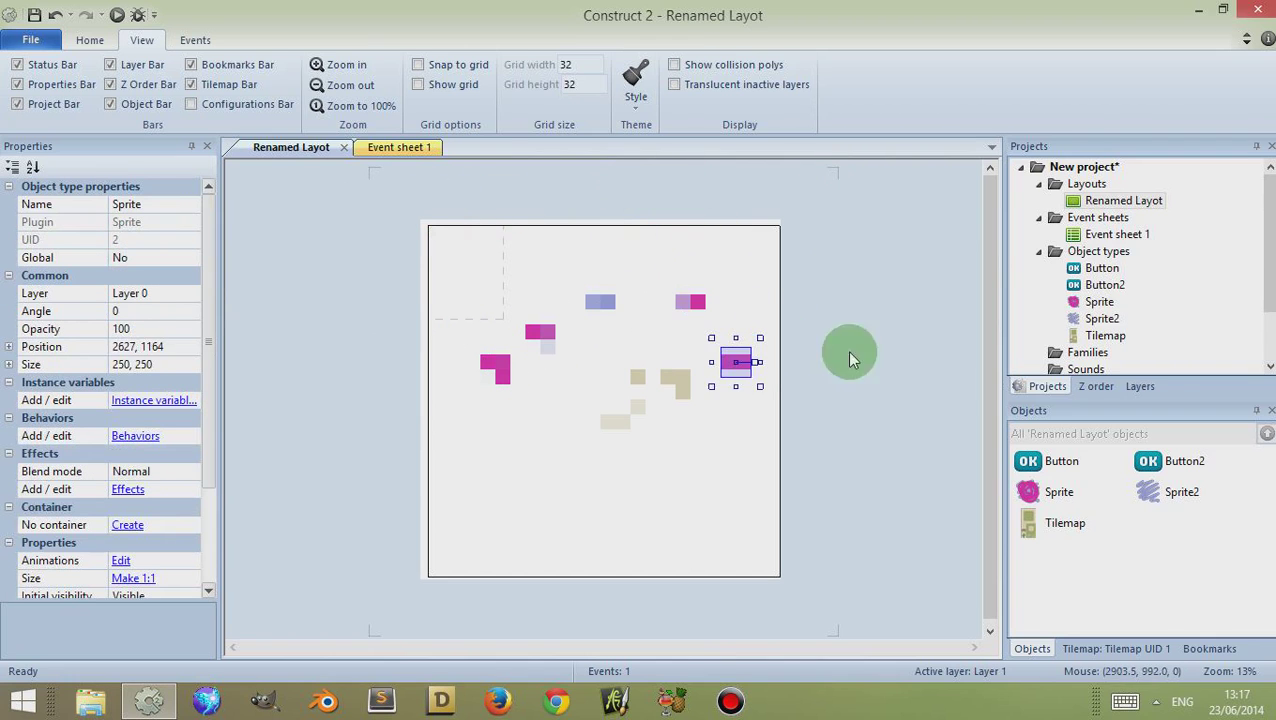
# - Select all objects in the layout and set their Layer property to Layer 0
pyautogui.click(1140, 386)
pyautogui.click(1046, 171)
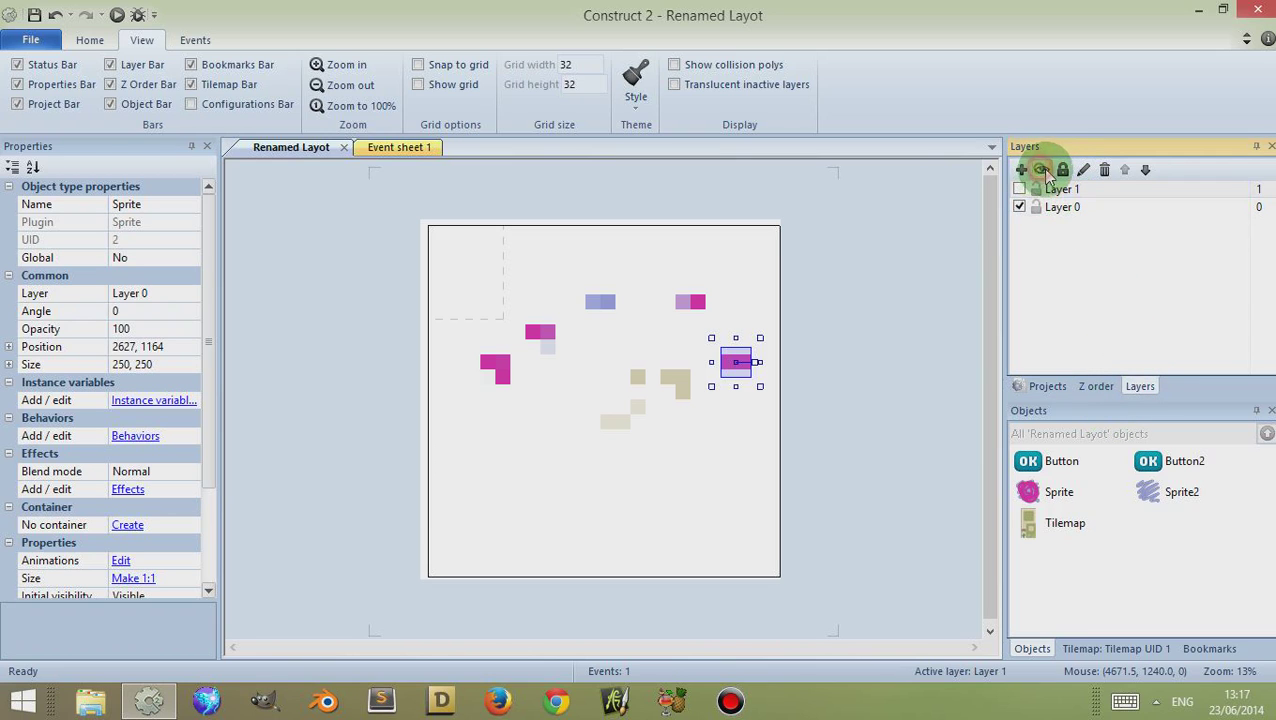
pyautogui.click(1062, 206)
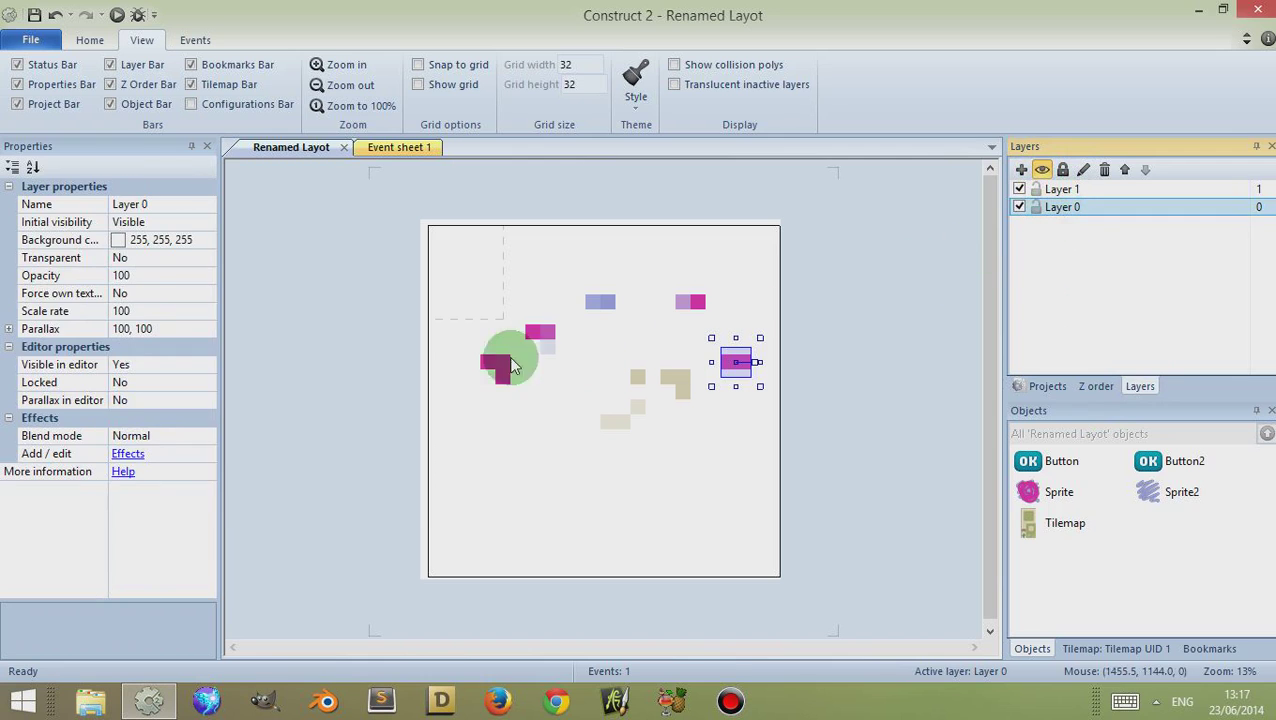
pyautogui.click(462, 322)
pyautogui.moveTo(372, 267); pyautogui.dragTo(877, 504)
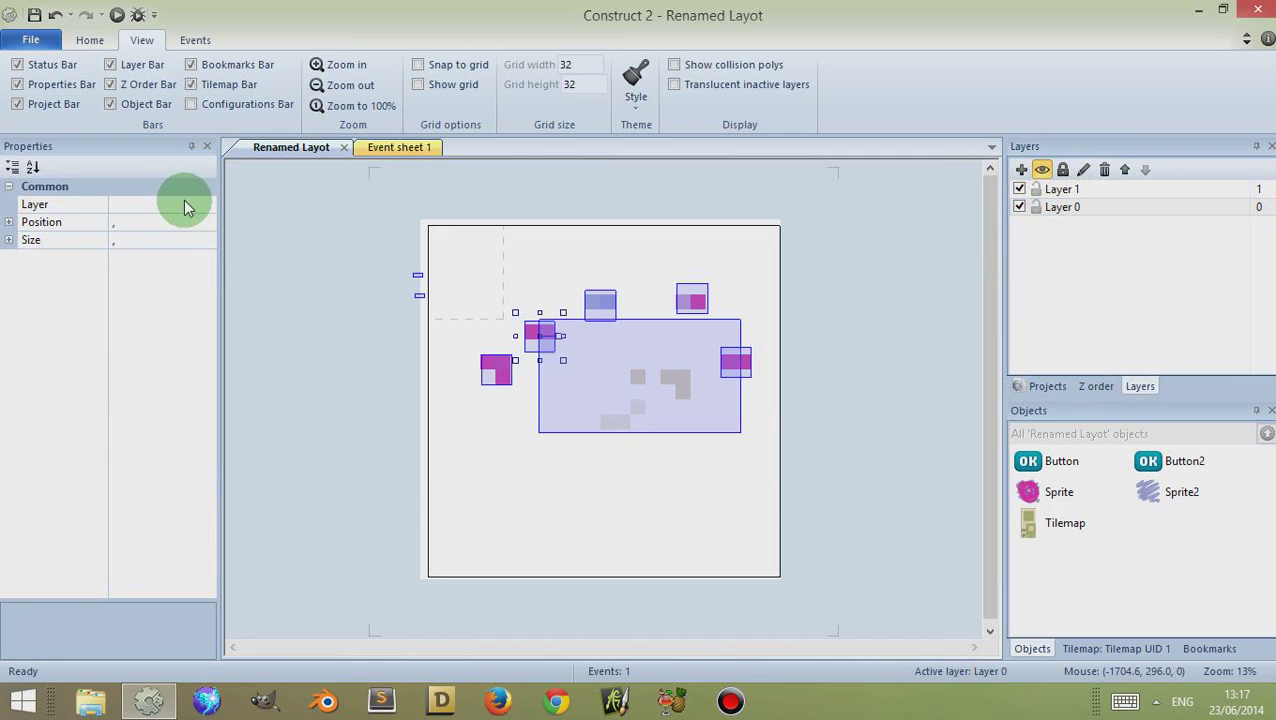
pyautogui.click(210, 206)
pyautogui.click(165, 235)
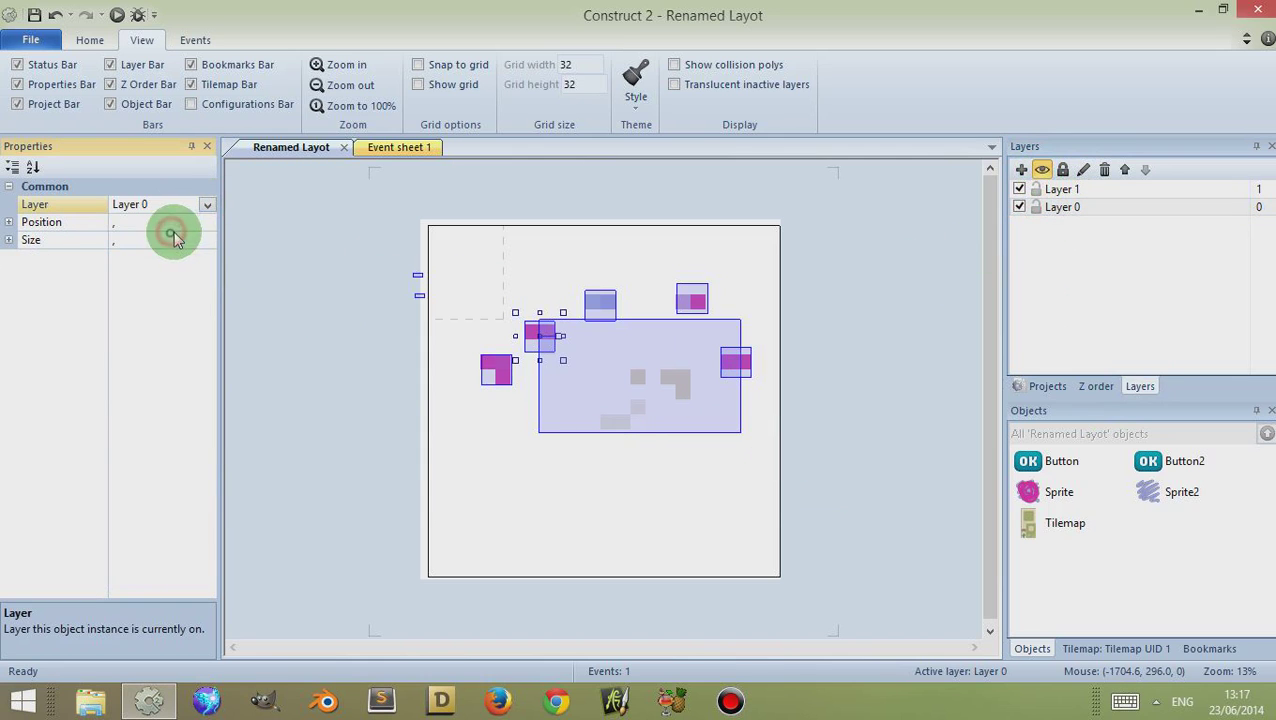
# - Hide and reshow Layer 0 to check it holds all the objects
pyautogui.click(392, 392)
pyautogui.click(1062, 206)
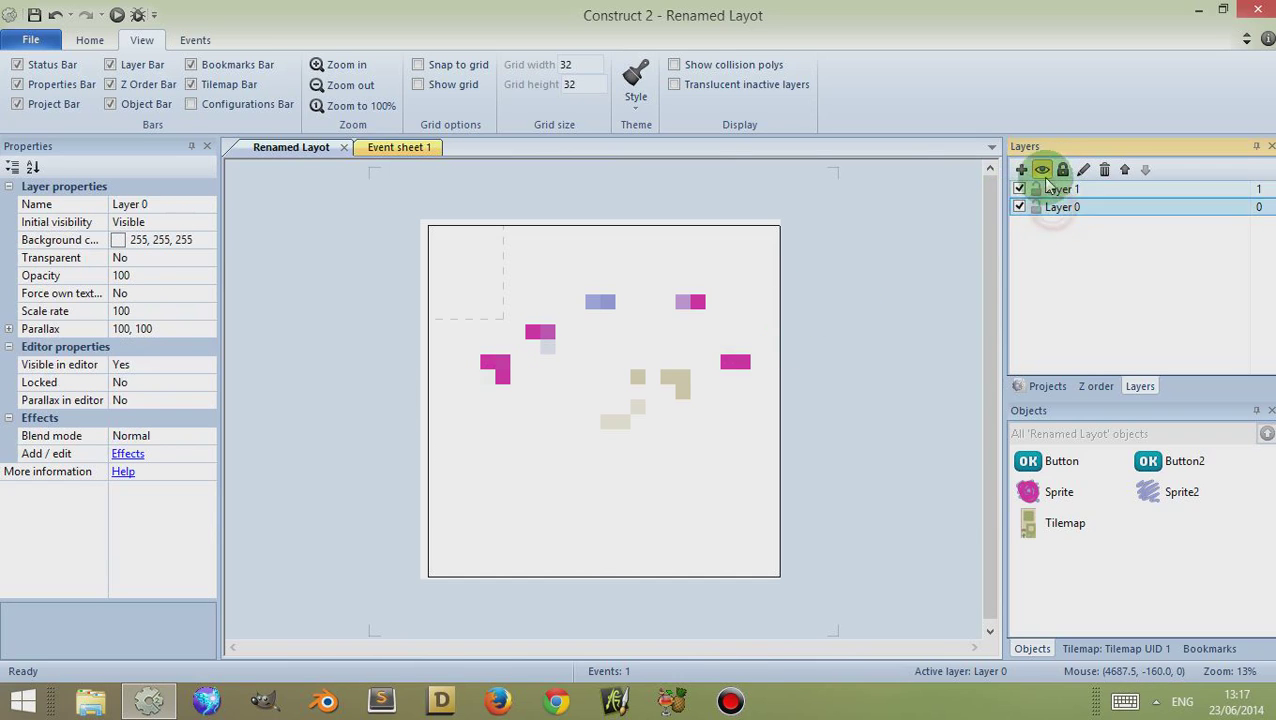
pyautogui.click(1043, 170)
pyautogui.click(1043, 170)
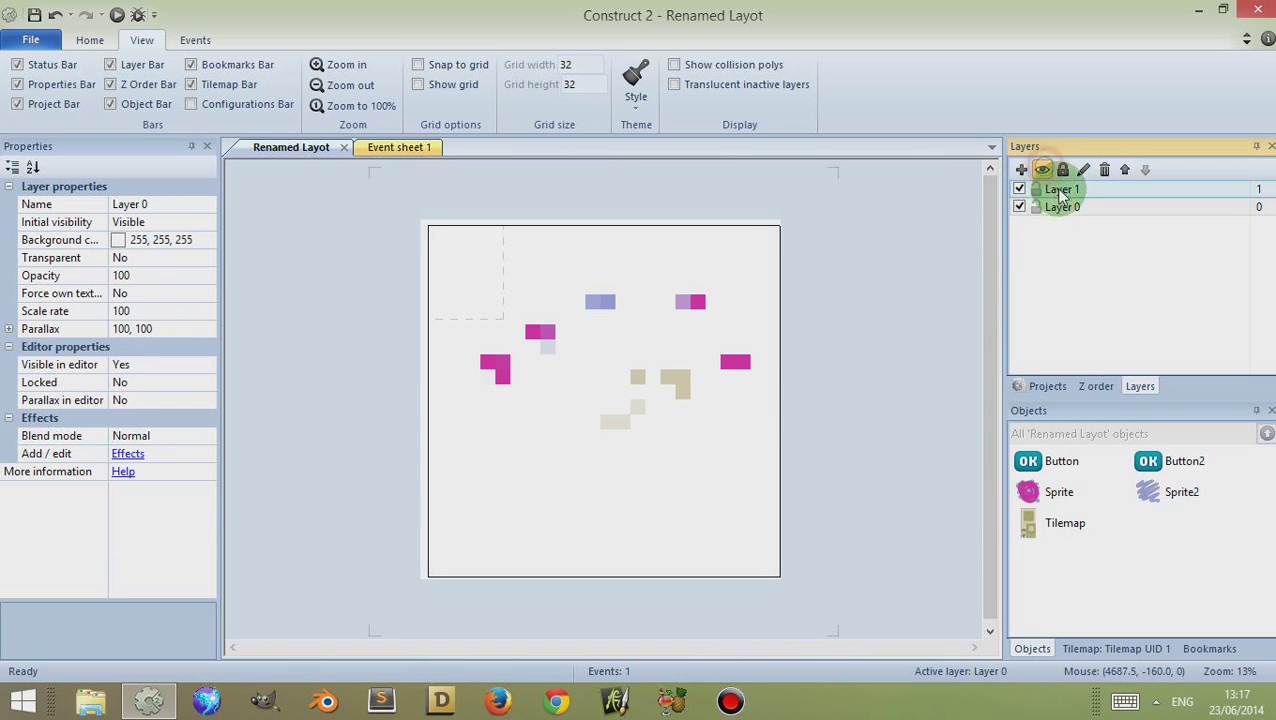
pyautogui.click(1047, 386)
# - Set the layout's Pixellate effect size to 4
pyautogui.click(1124, 200)
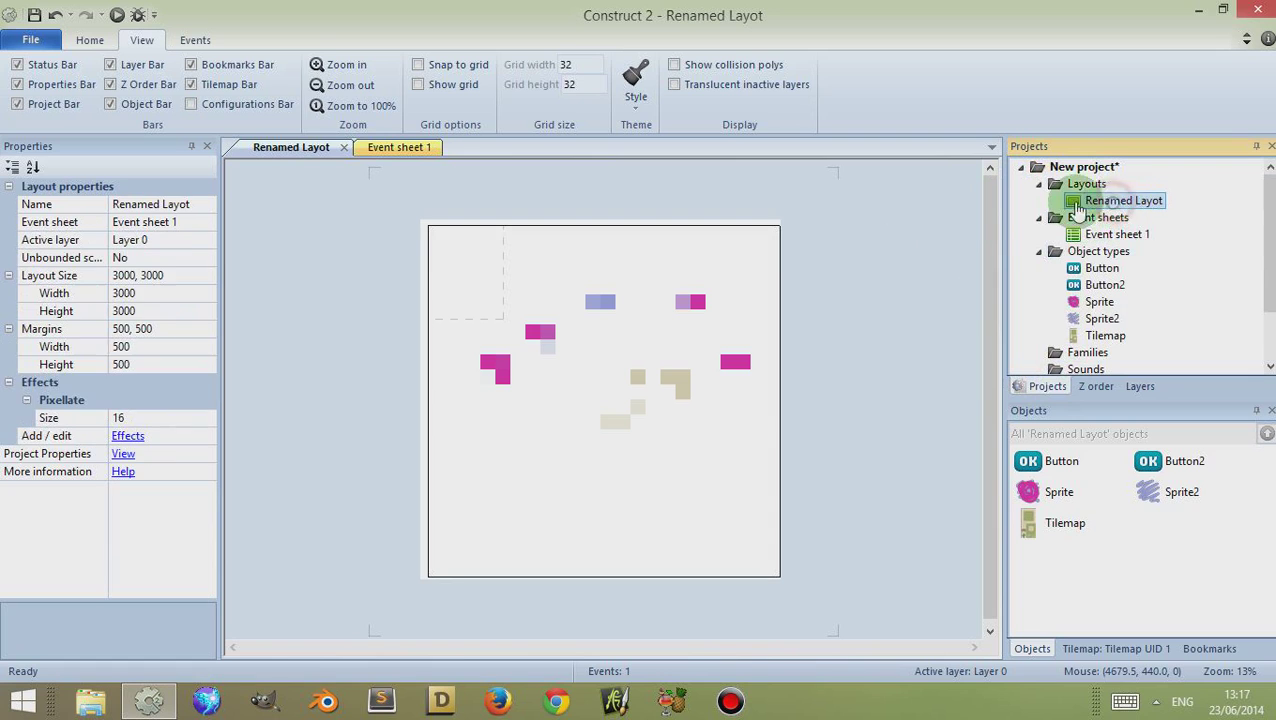
pyautogui.click(145, 420)
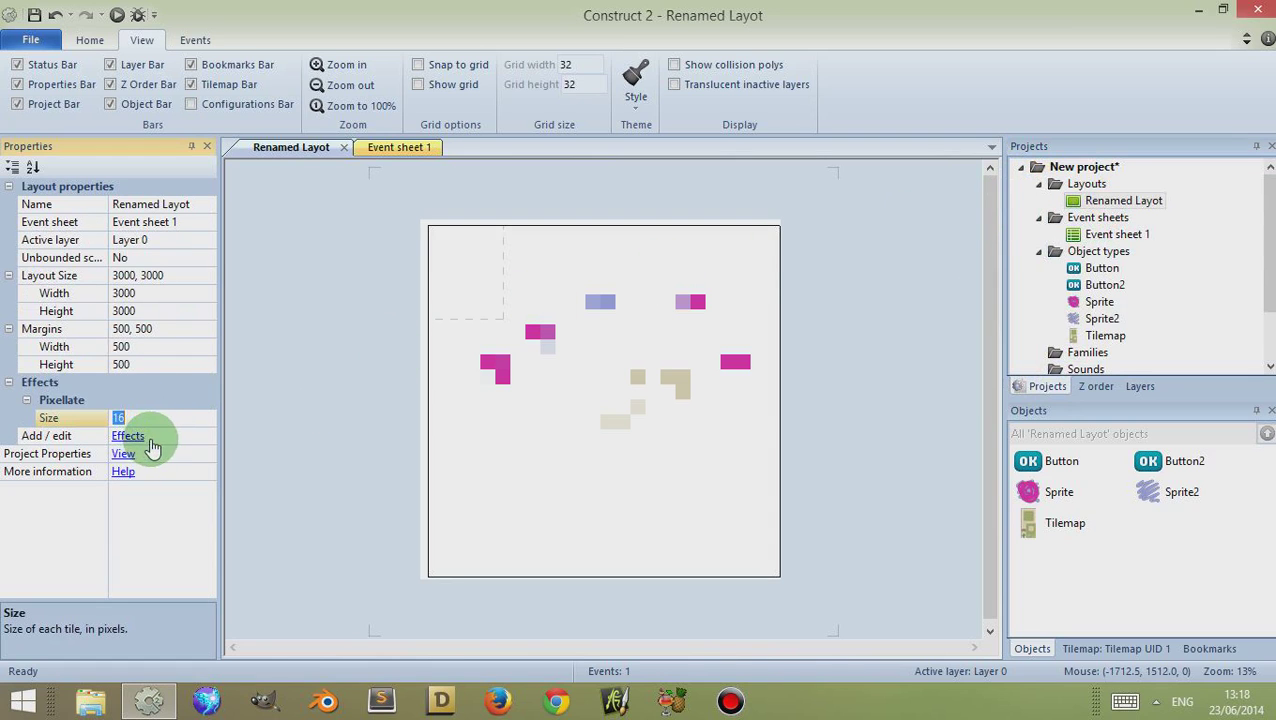
pyautogui.write('4')
pyautogui.press('Return')
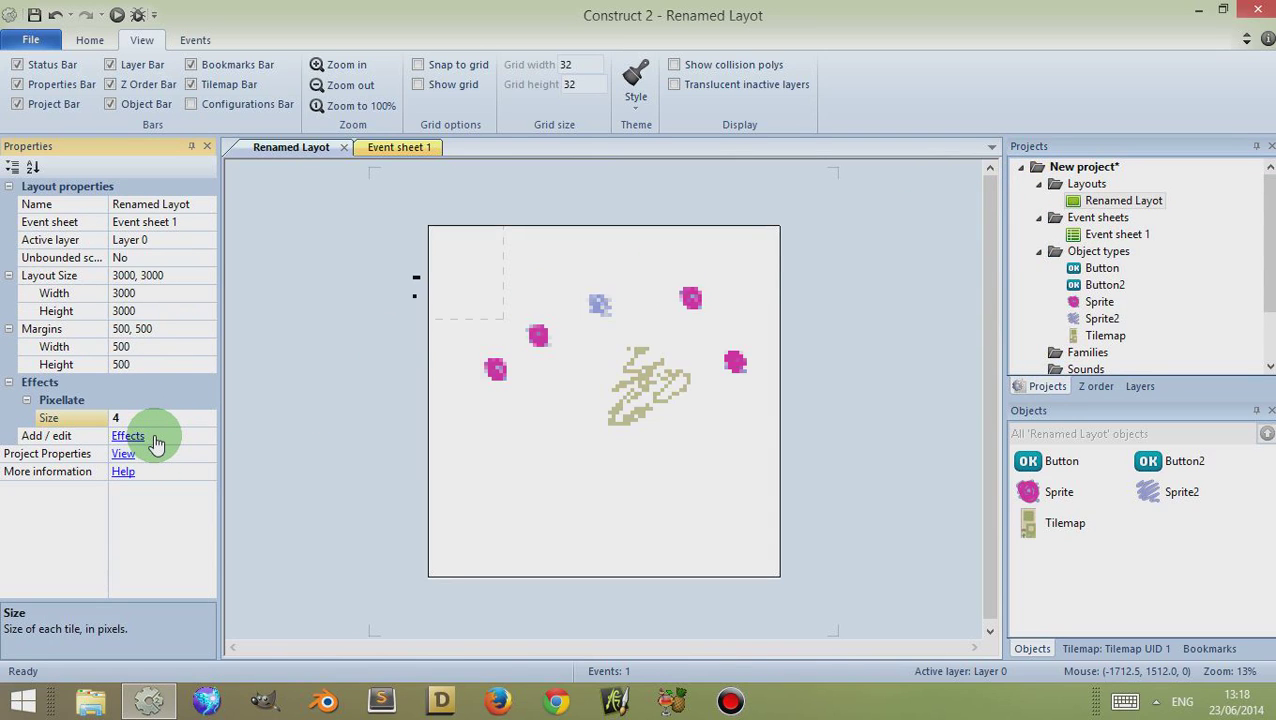
# - Zoom in twice on the layout to inspect the finer pixellation
pyautogui.click(340, 66)
pyautogui.click(340, 66)
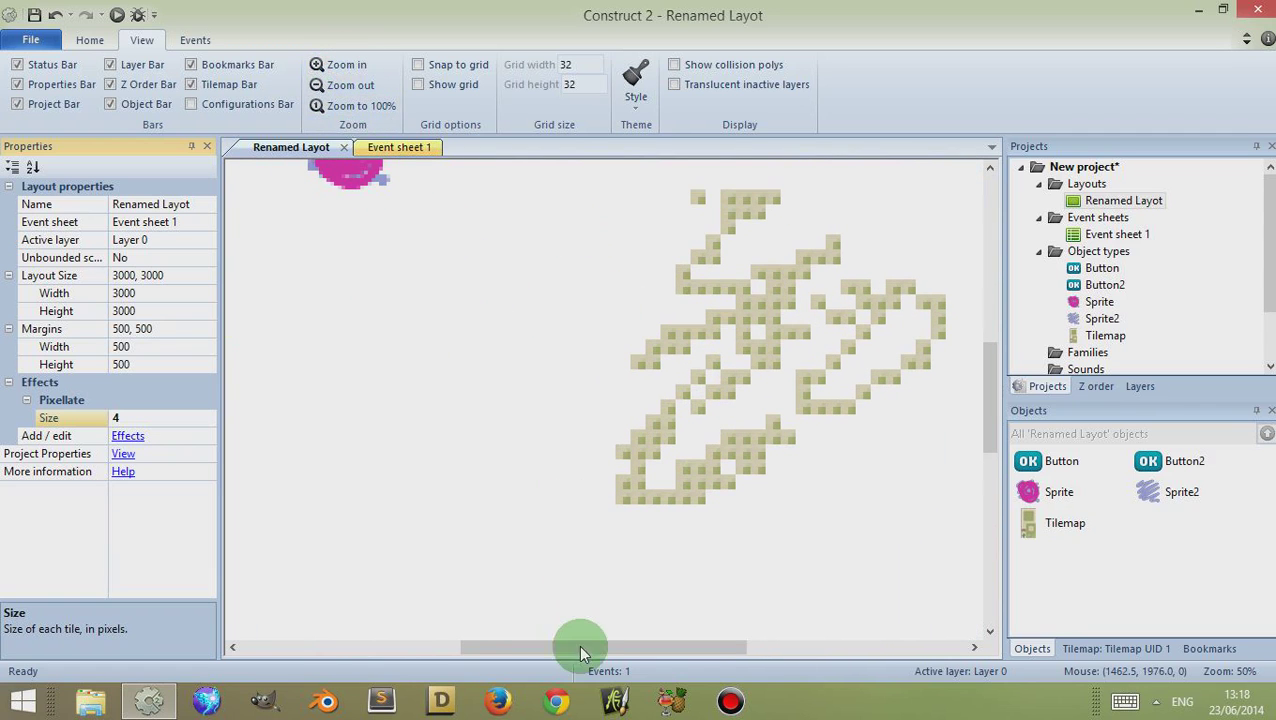
pyautogui.moveTo(583, 653); pyautogui.dragTo(430, 605)
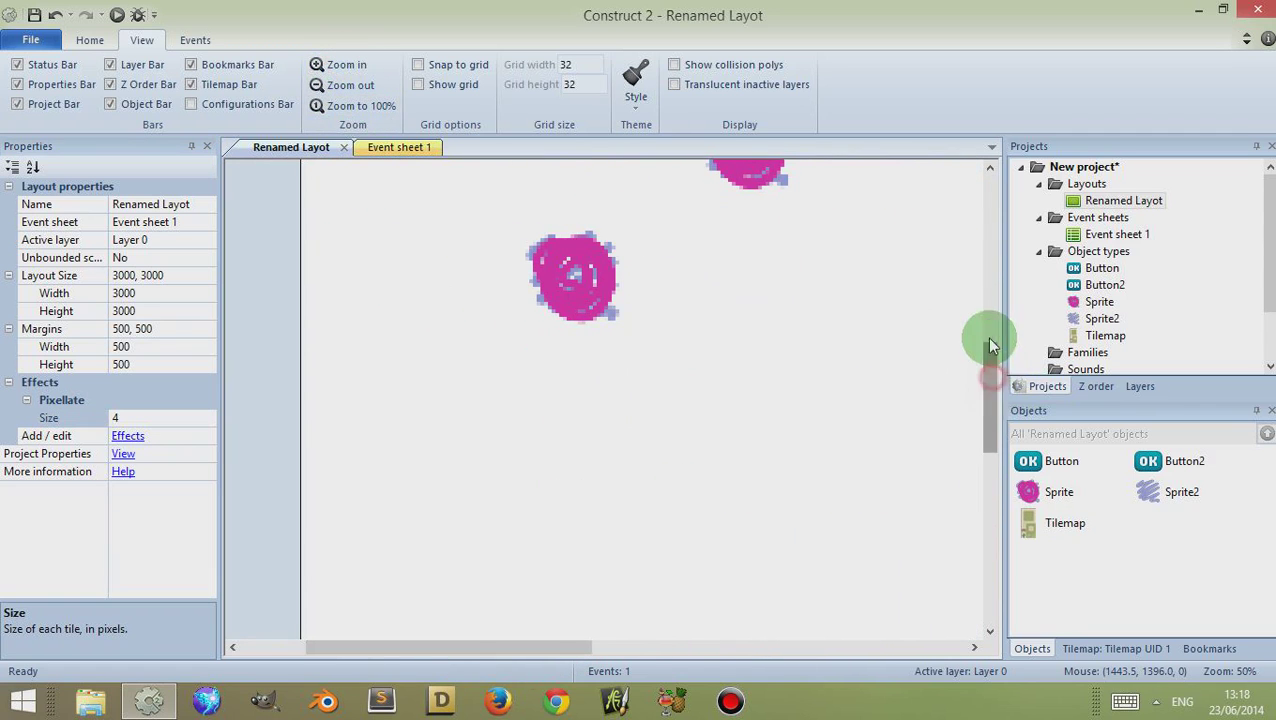
pyautogui.click(988, 345)
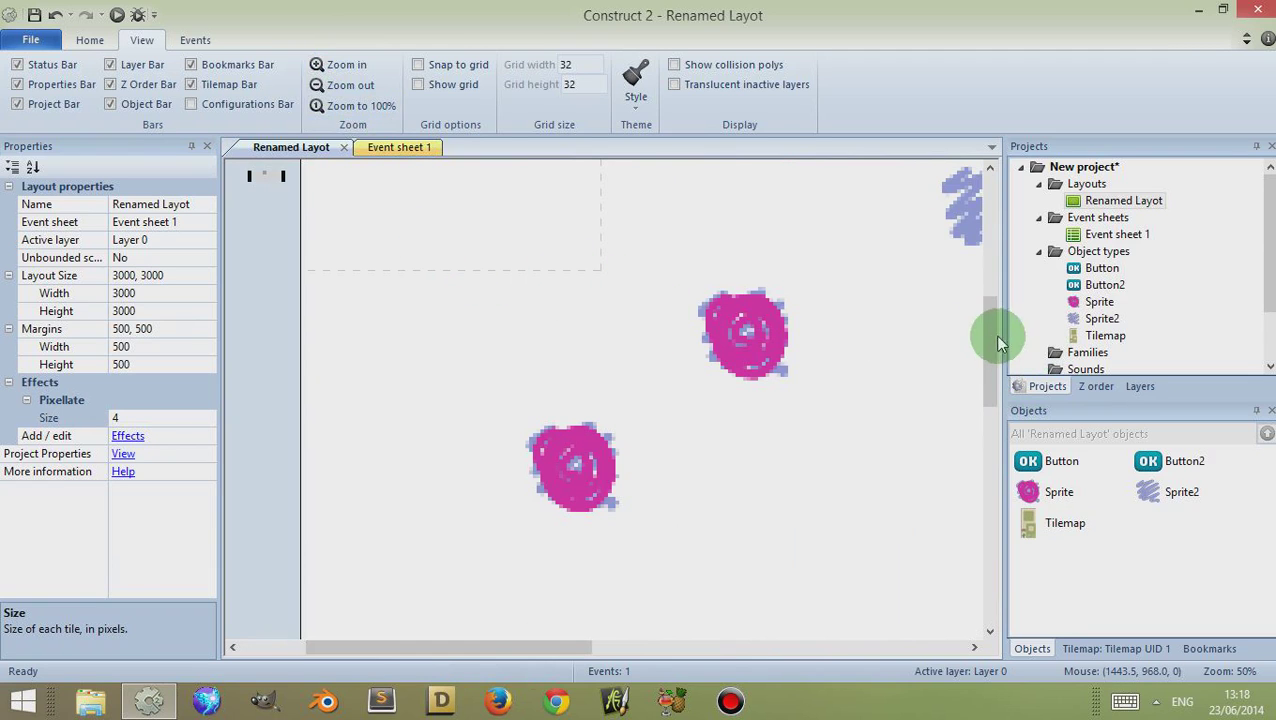
pyautogui.moveTo(986, 316)
pyautogui.mouseDown()
pyautogui.moveTo(980, 254)
pyautogui.moveTo(977, 322)
pyautogui.mouseUp()
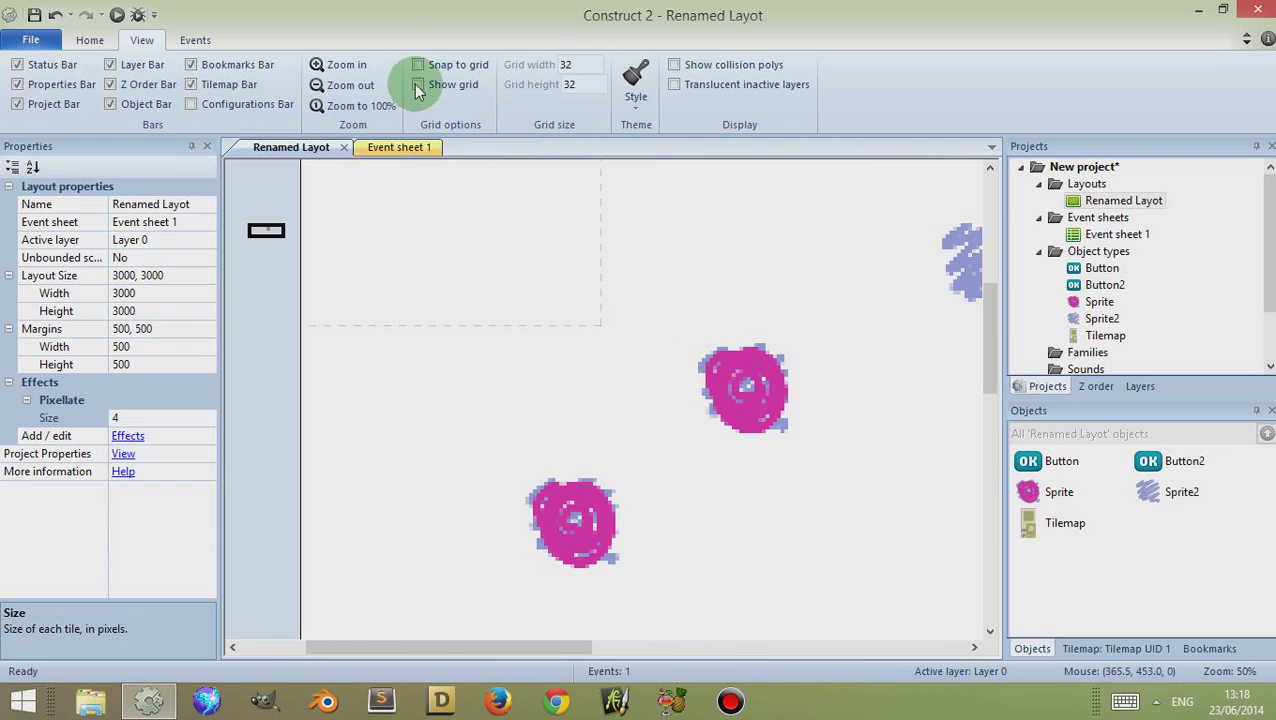
# - Add a Blur Vertical effect after Pixellate and move a pink sprite to the dashed edge
pyautogui.click(132, 436)
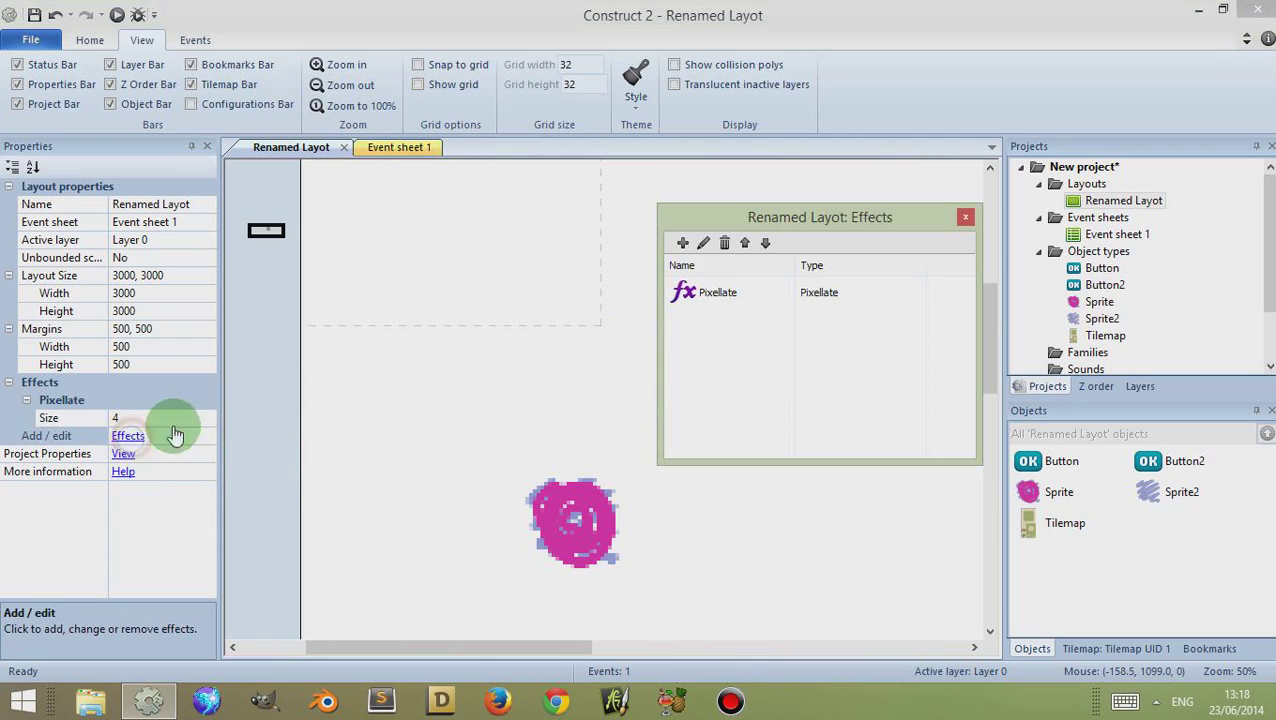
pyautogui.click(682, 243)
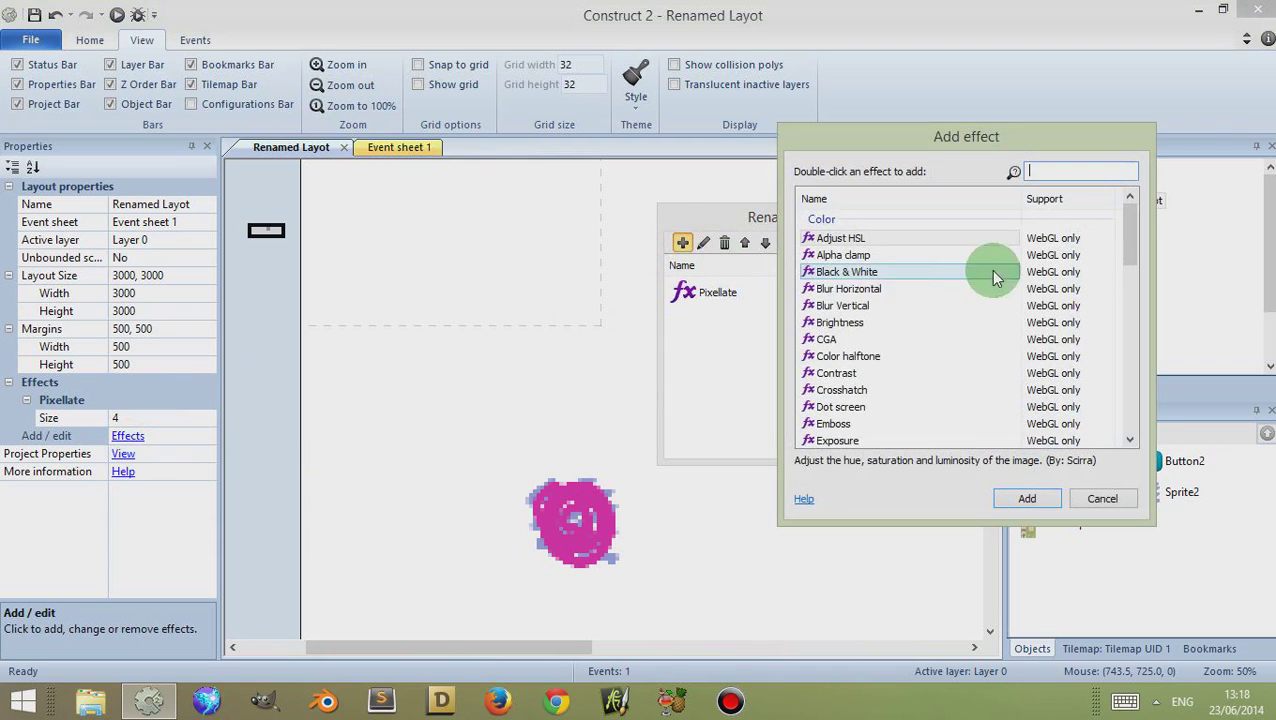
pyautogui.doubleClick(847, 309)
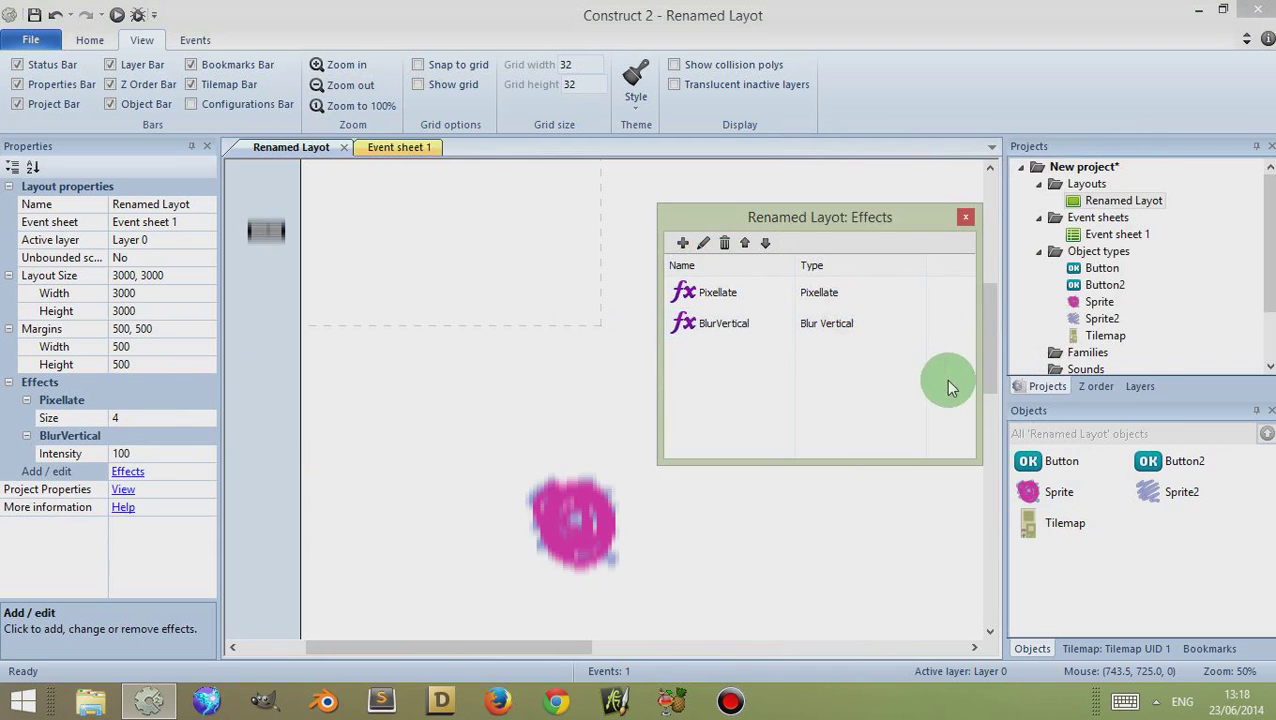
pyautogui.click(963, 217)
pyautogui.moveTo(580, 524); pyautogui.dragTo(241, 484)
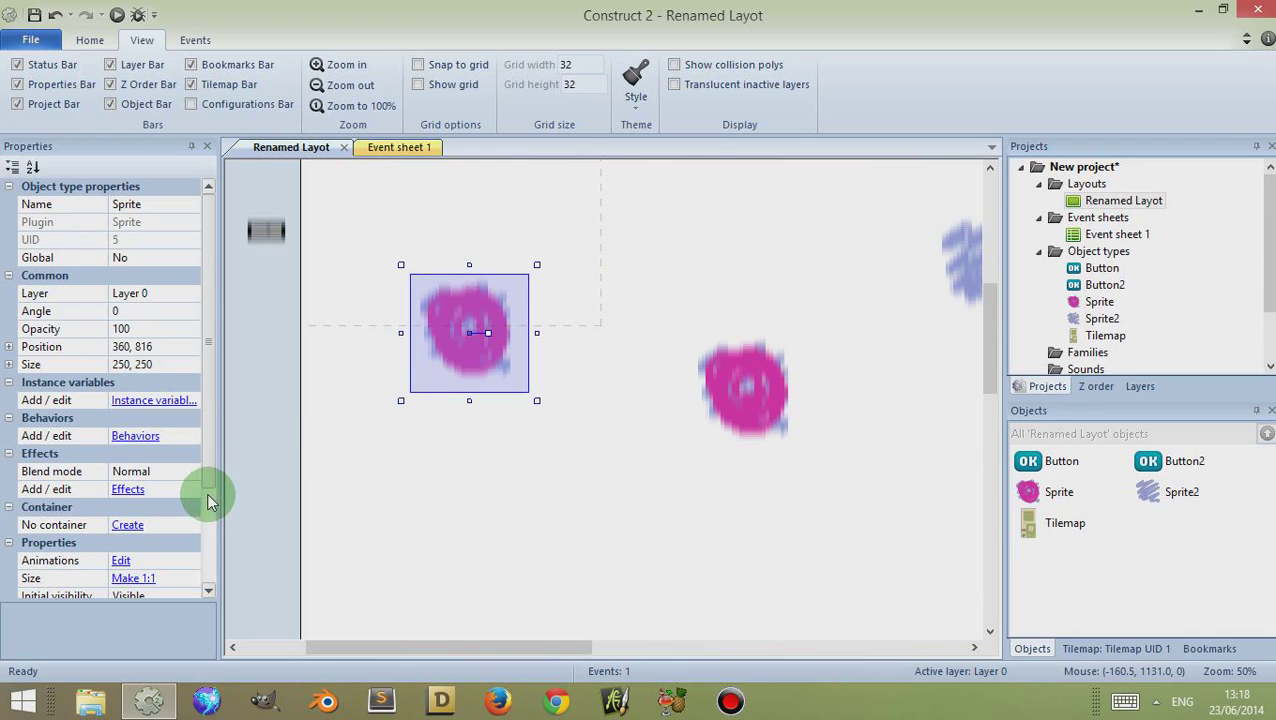
pyautogui.click(207, 500)
# - Set the BlurVertical effect's intensity to 200
pyautogui.click(1093, 203)
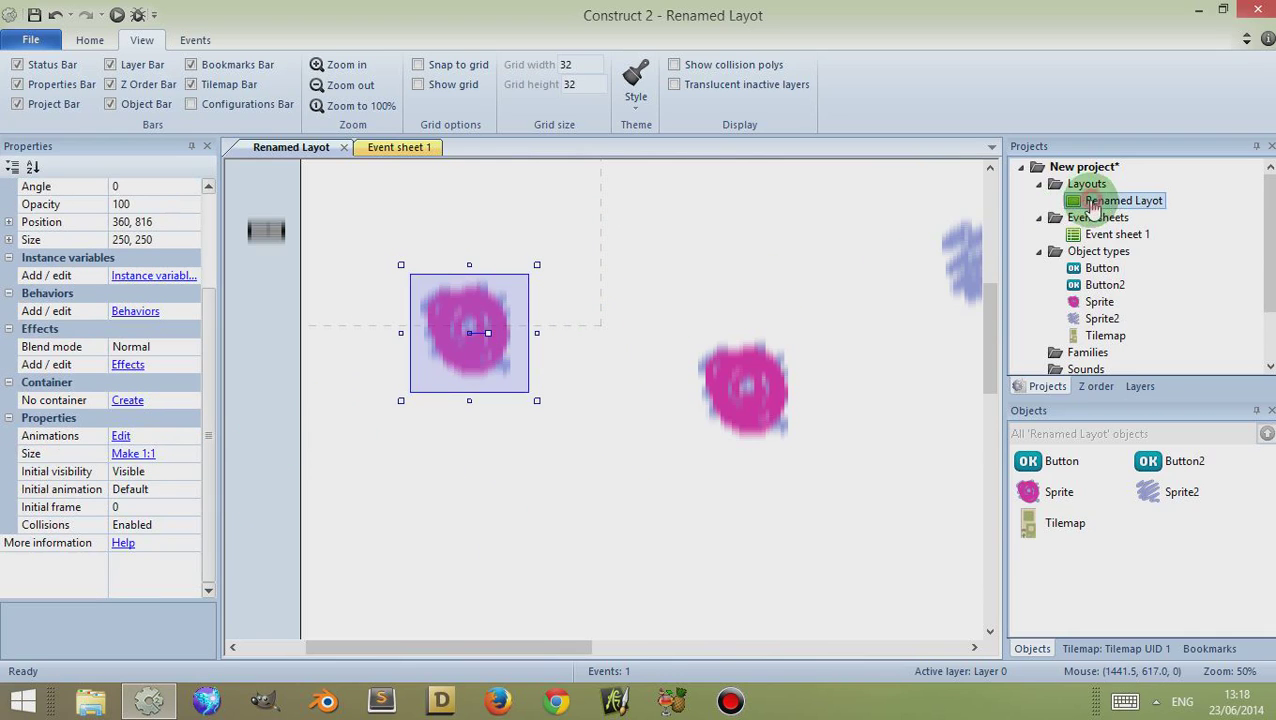
pyautogui.click(419, 338)
pyautogui.click(142, 452)
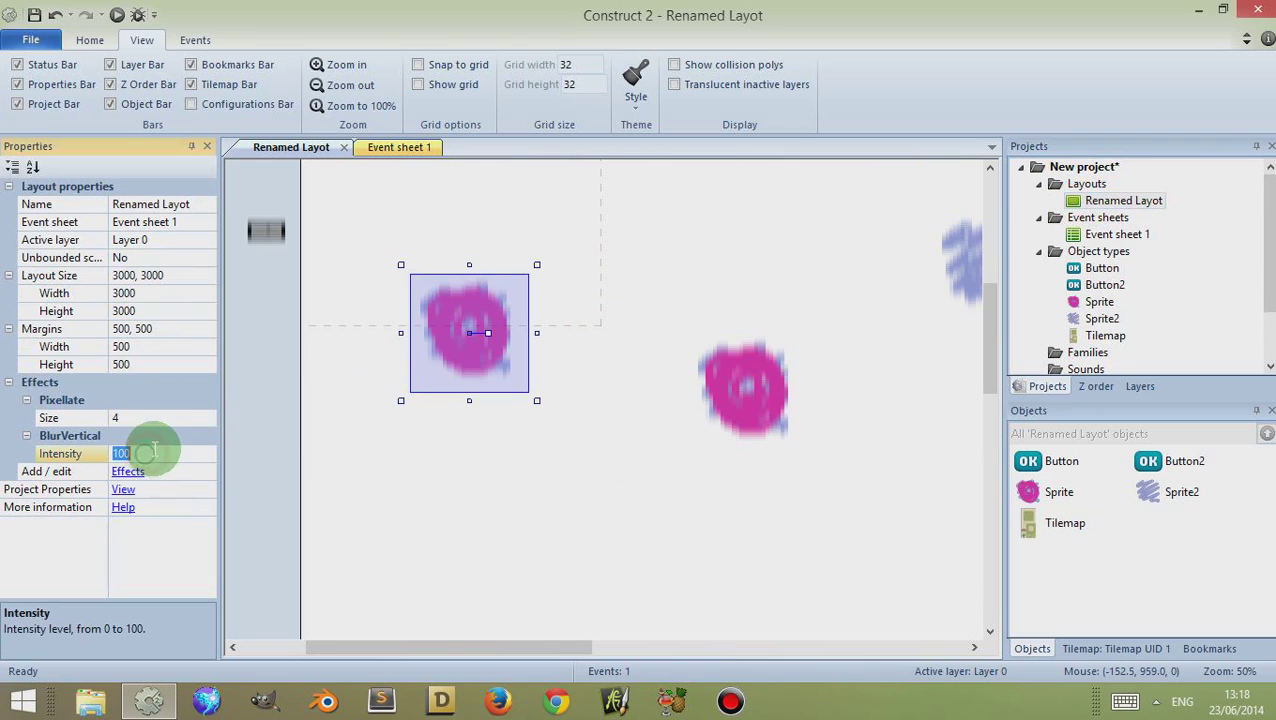
pyautogui.click(166, 459)
pyautogui.press('Return')
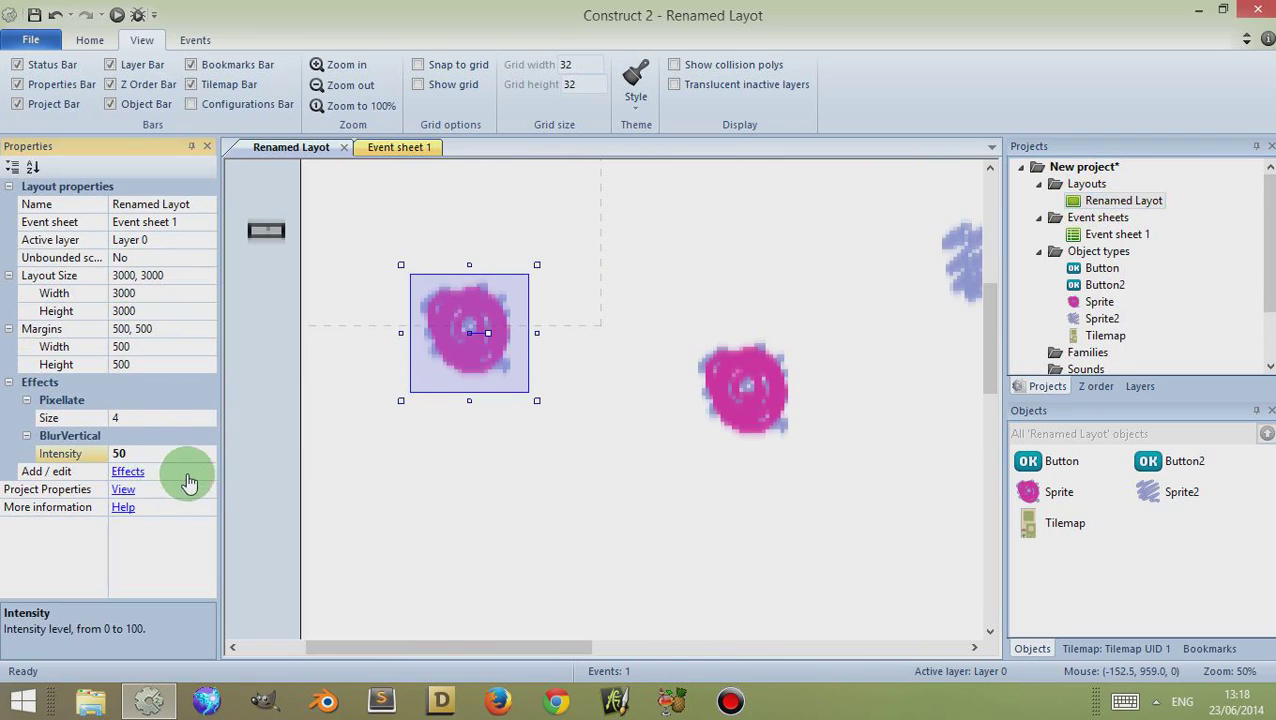
pyautogui.click(148, 455)
pyautogui.write('2')
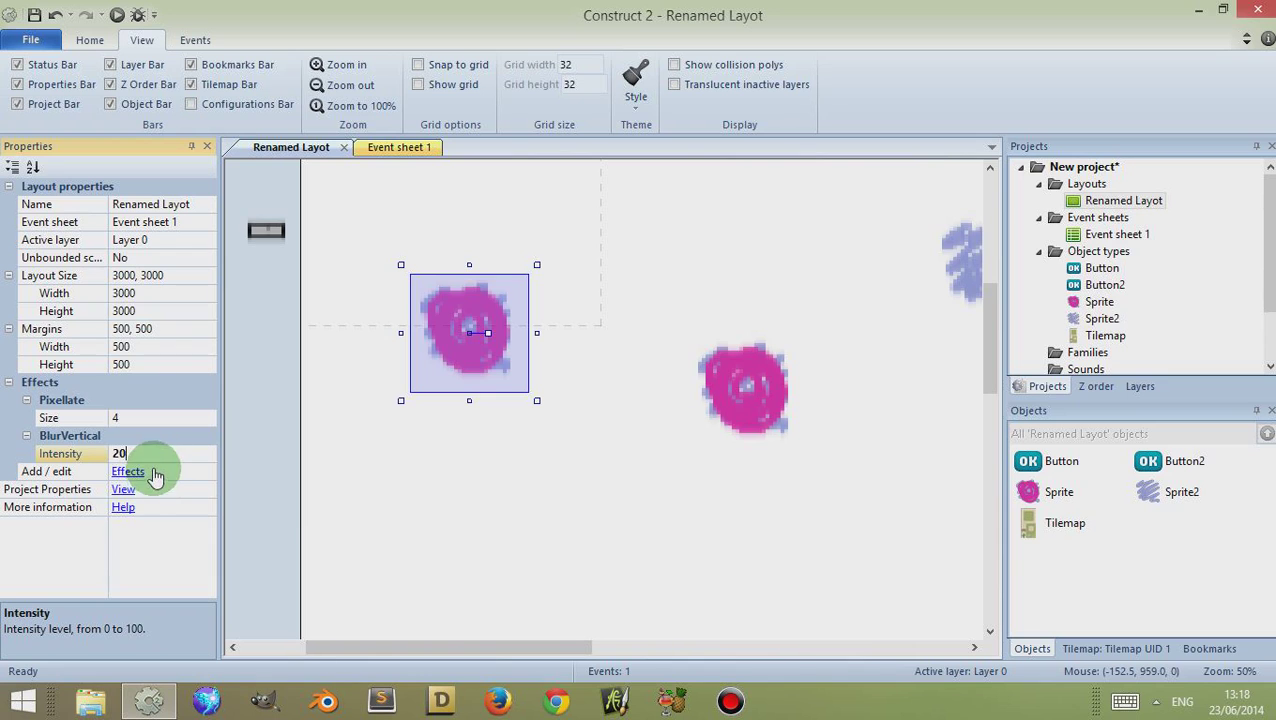
pyautogui.write('00')
pyautogui.press('Return')
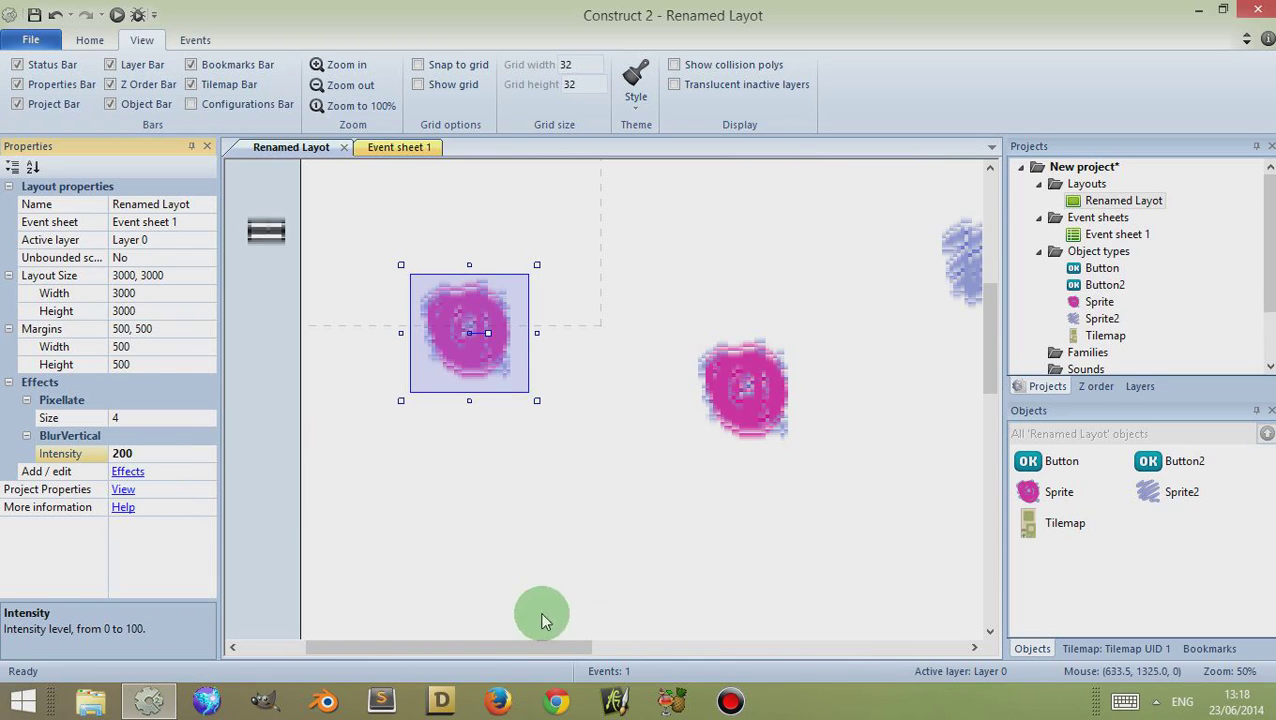
pyautogui.hscroll(3, 541, 645)
pyautogui.hscroll(-4, 541, 655)
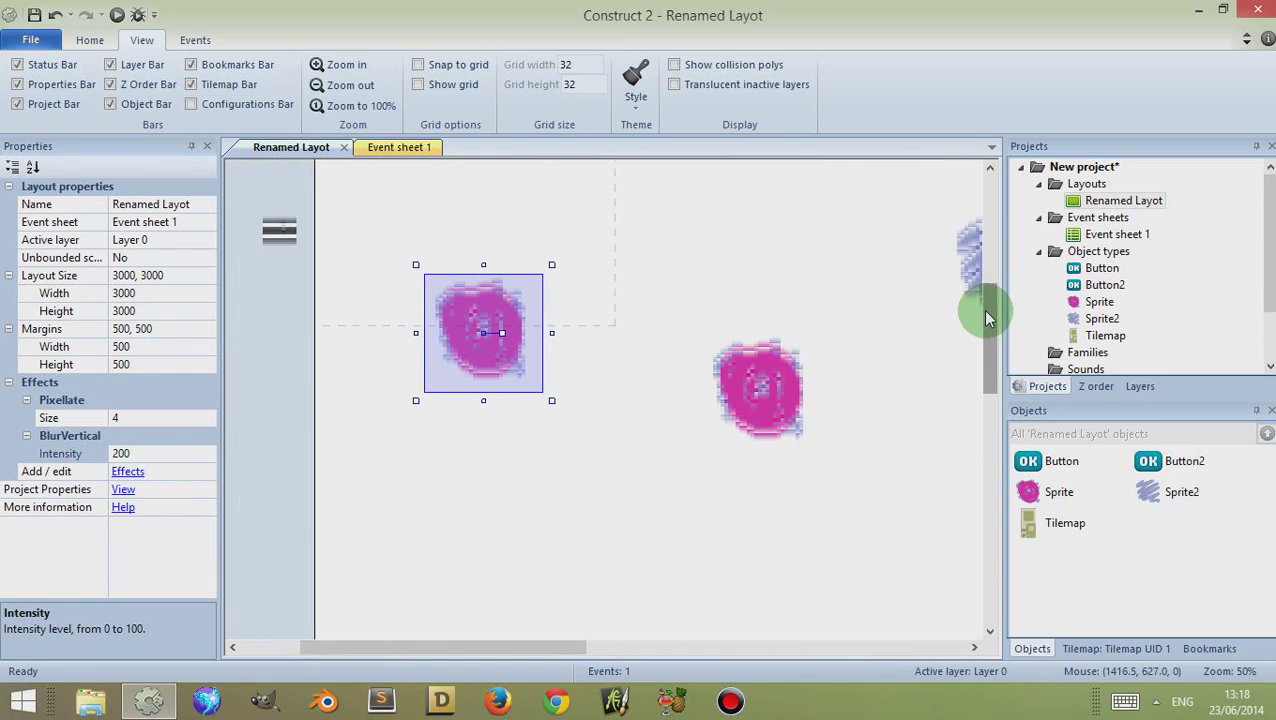
pyautogui.moveTo(985, 317); pyautogui.dragTo(971, 228)
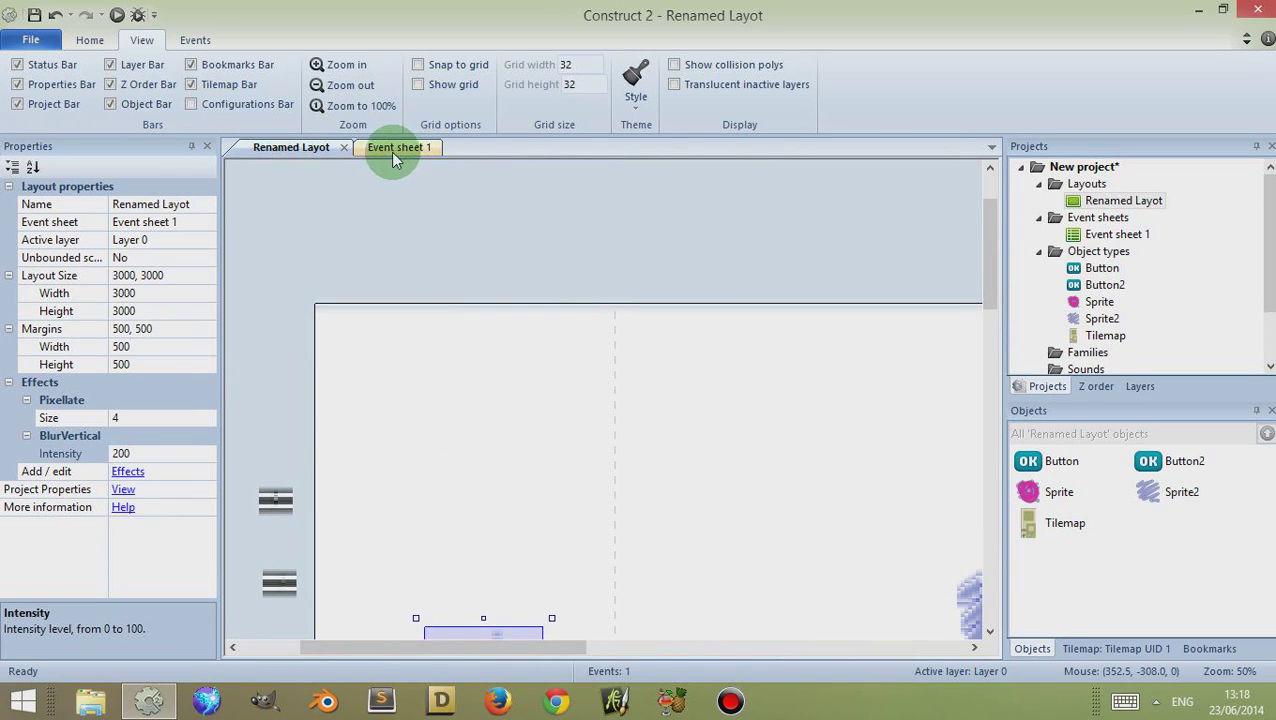
# - Insert a new Sprite object and place it near the top of the layout
pyautogui.doubleClick(484, 370)
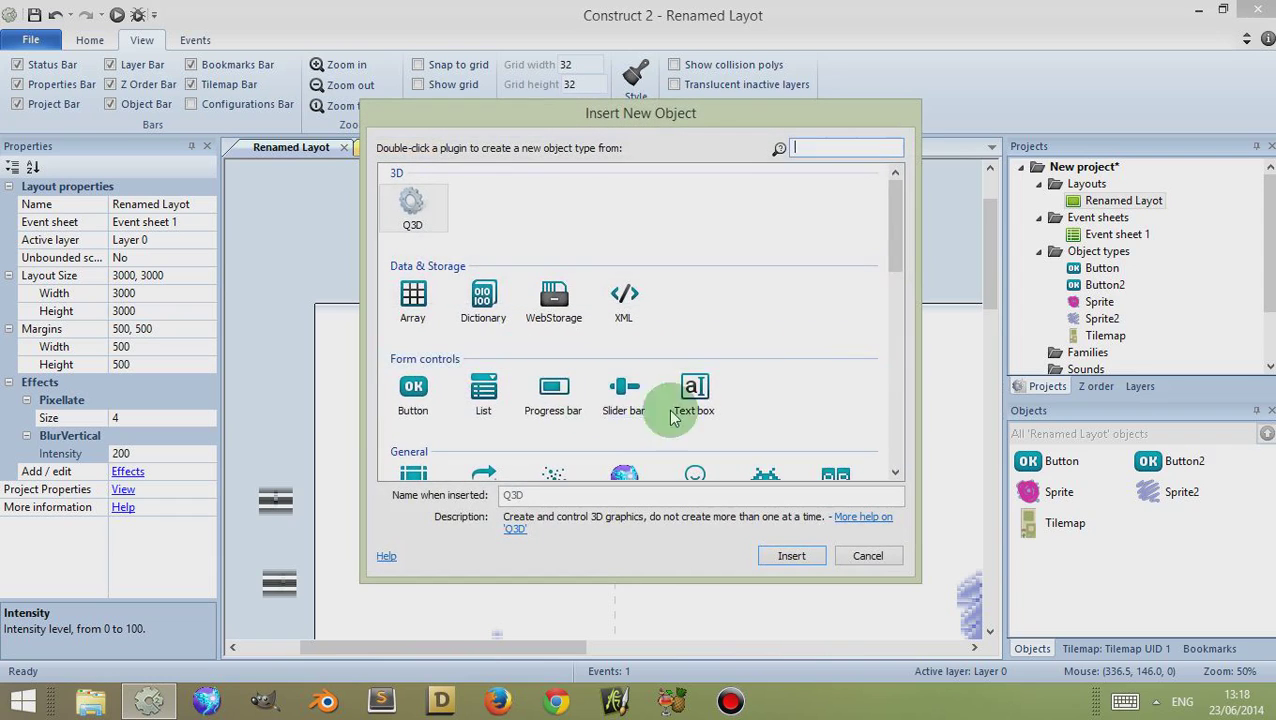
pyautogui.moveTo(888, 258); pyautogui.dragTo(891, 285)
pyautogui.doubleClick(763, 333)
pyautogui.click(590, 362)
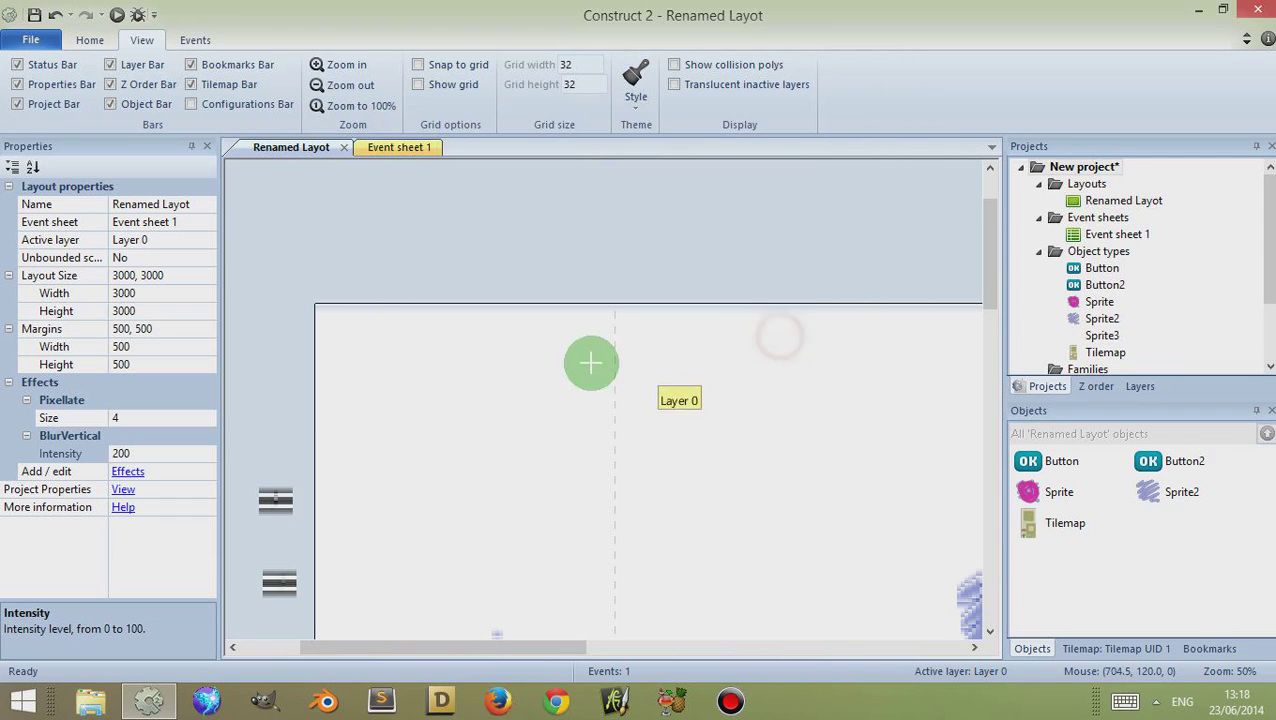
# - Paint a thick magenta scribbled circle as Sprite3's image and keep it
pyautogui.click(563, 382)
pyautogui.moveTo(598, 336)
pyautogui.mouseDown()
pyautogui.moveTo(712, 307)
pyautogui.moveTo(665, 330)
pyautogui.mouseUp()
pyautogui.click(861, 167)
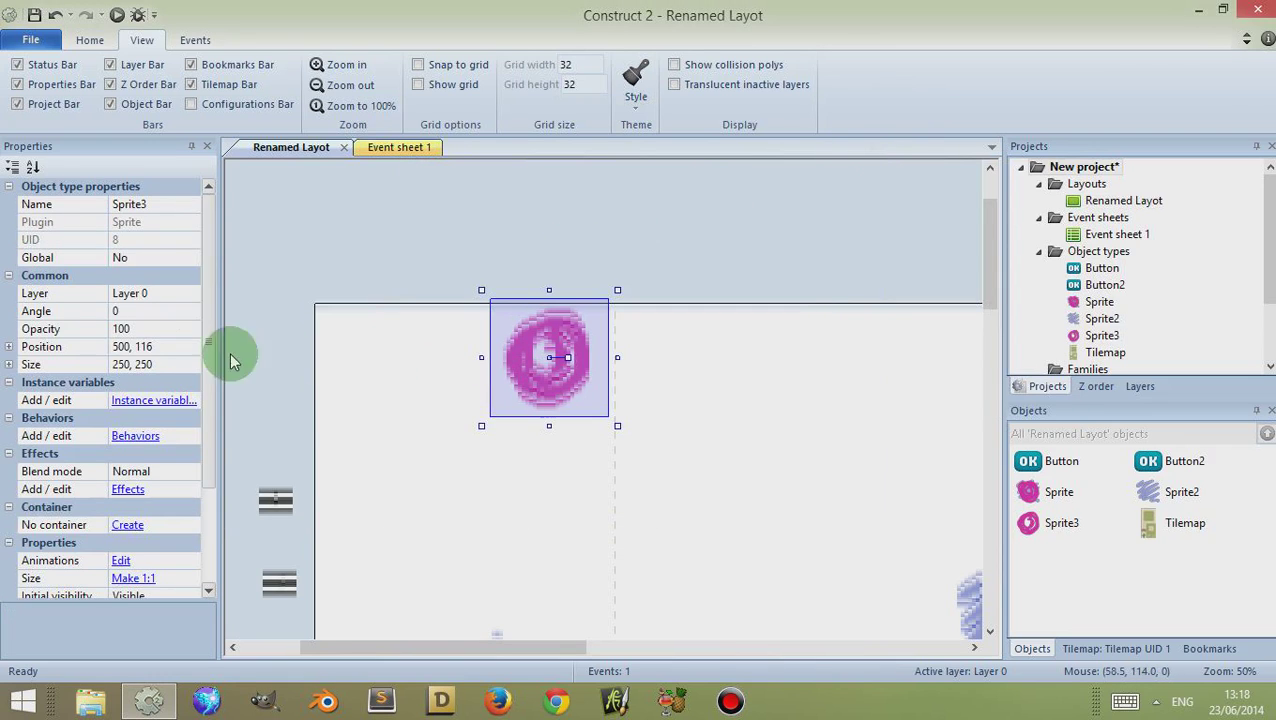
pyautogui.moveTo(211, 350); pyautogui.dragTo(214, 422)
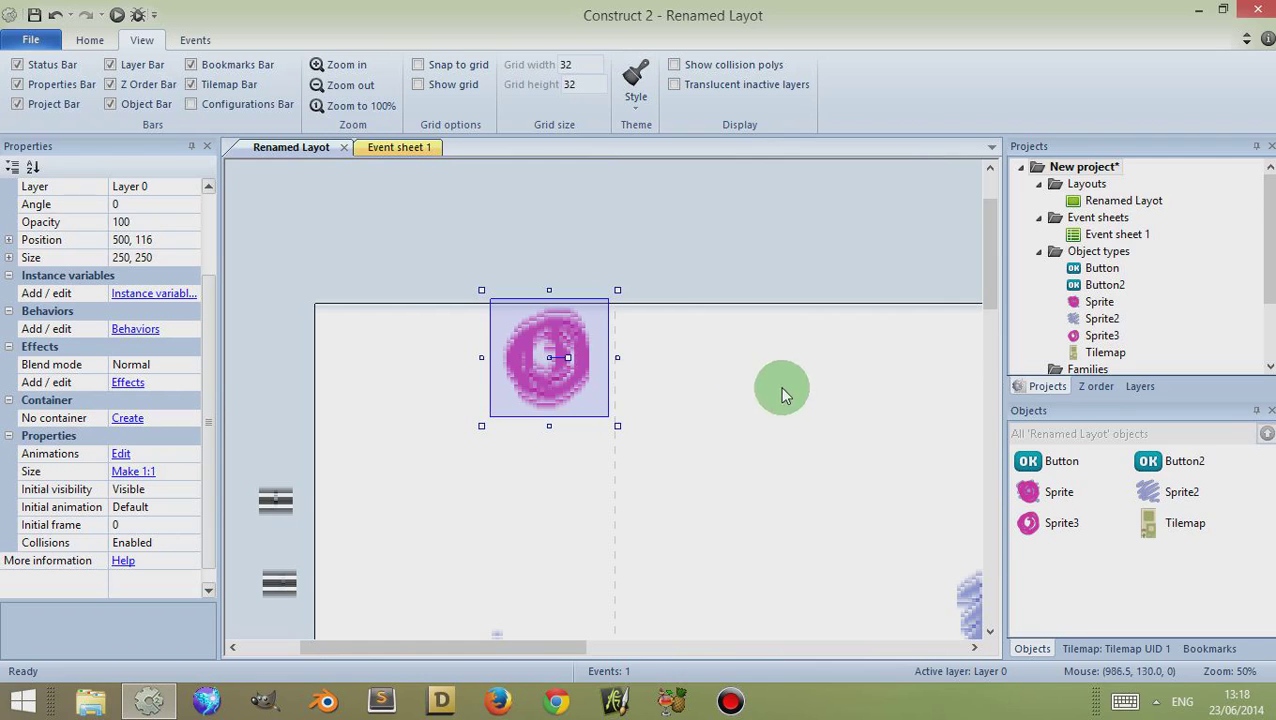
pyautogui.click(1104, 233)
pyautogui.click(1099, 206)
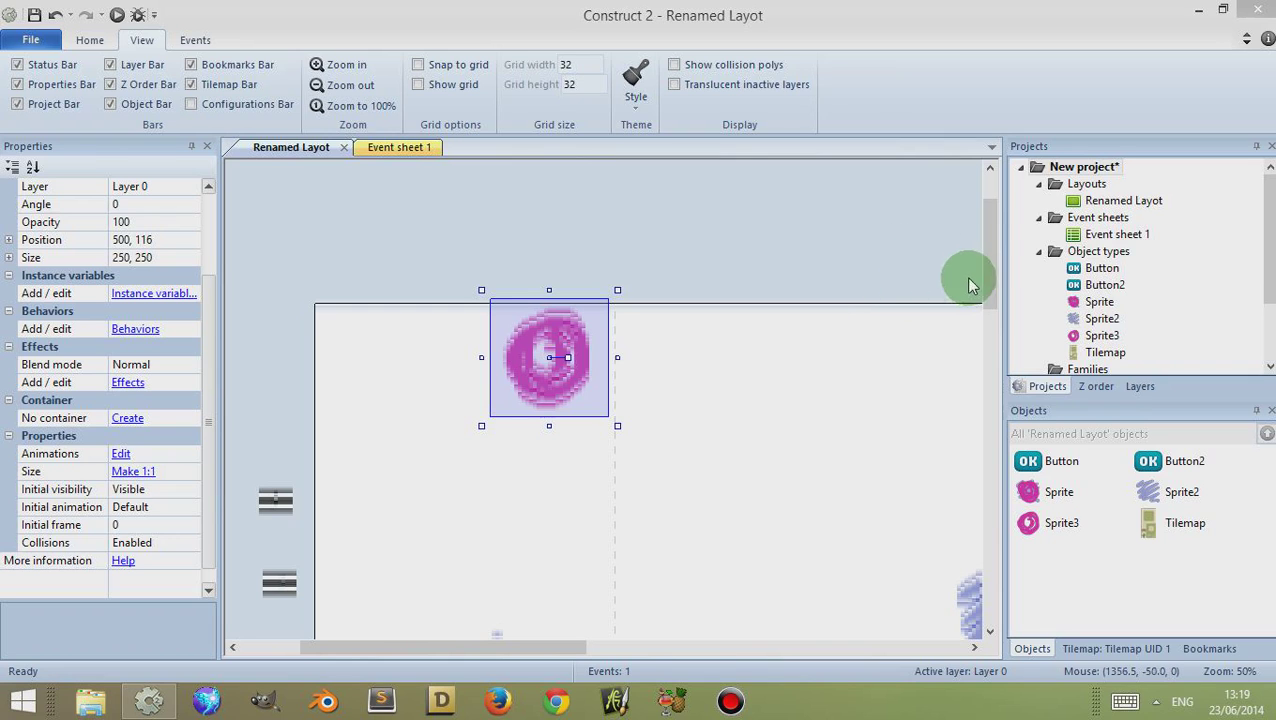
pyautogui.moveTo(993, 262)
pyautogui.mouseDown()
pyautogui.moveTo(993, 225)
pyautogui.moveTo(997, 280)
pyautogui.mouseUp()
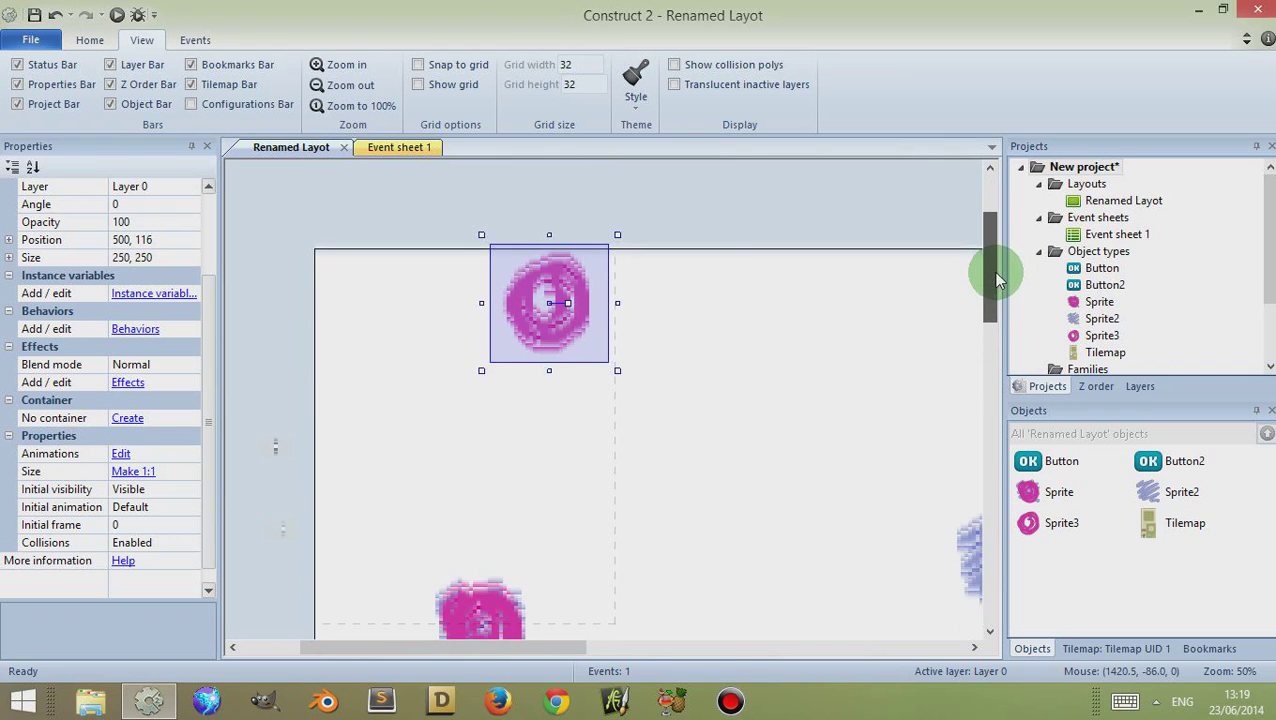